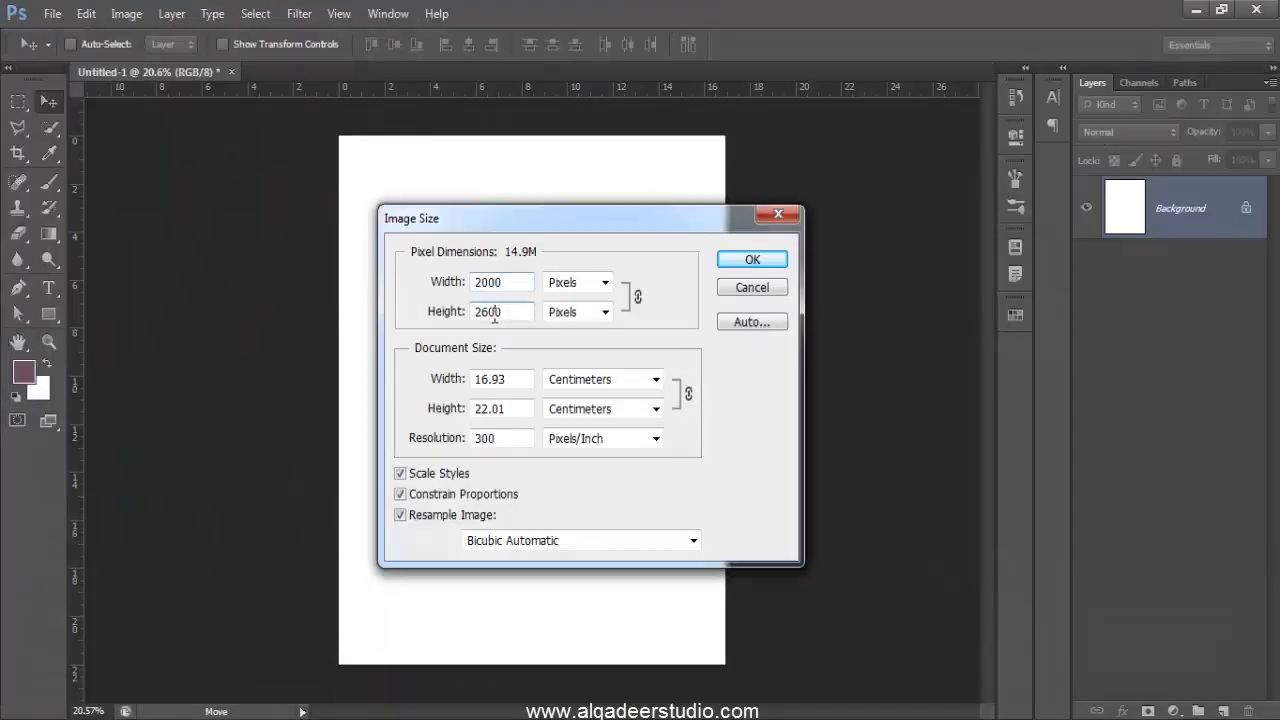
Step: Confirm the new image size of 2000 × 2600 pixels at 300 ppi
{"action": "left_click", "coordinate": [750, 261]}
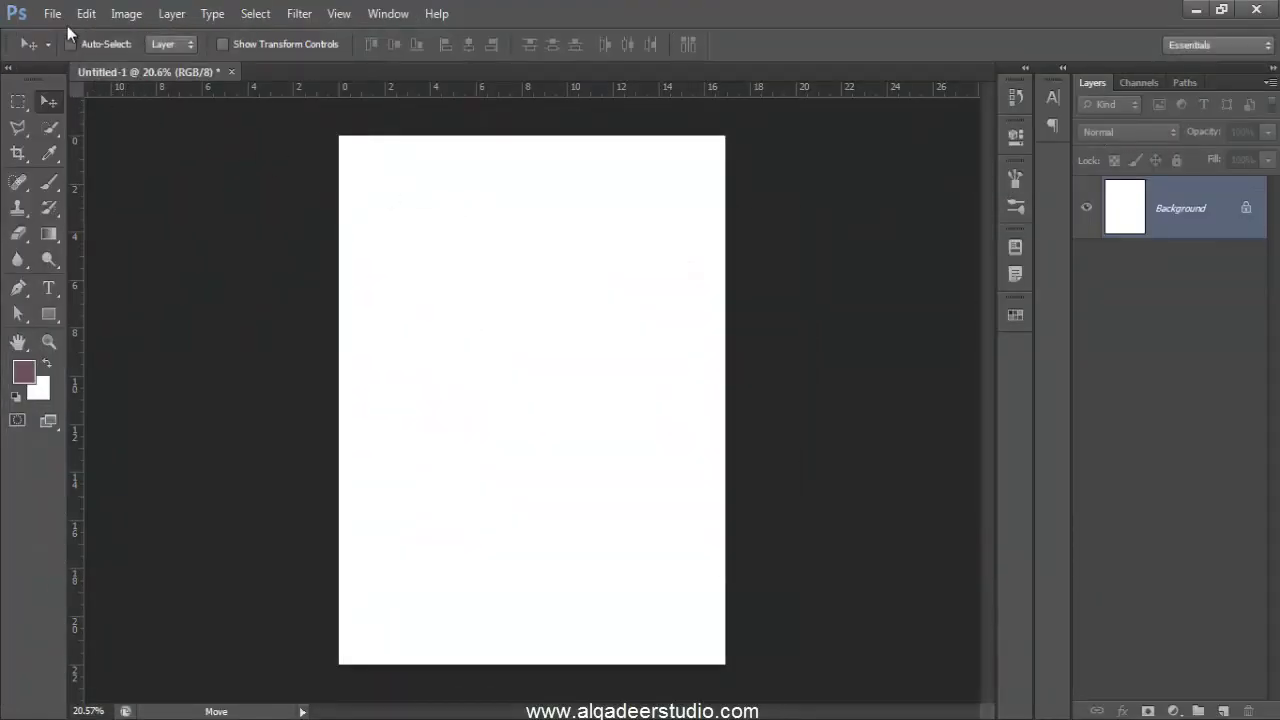
Step: Place the mountain photo into the document and commit it
{"action": "left_click", "coordinate": [66, 20]}
{"action": "left_click", "coordinate": [90, 335]}
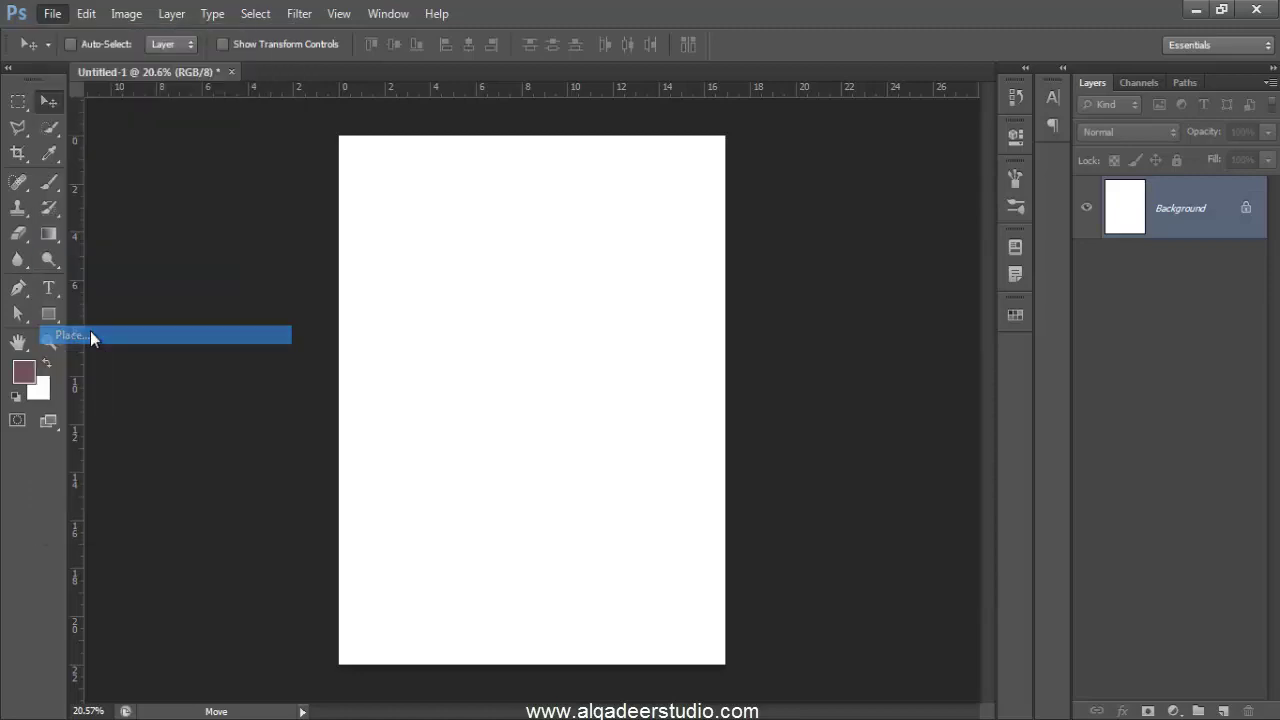
{"action": "left_click", "coordinate": [521, 126]}
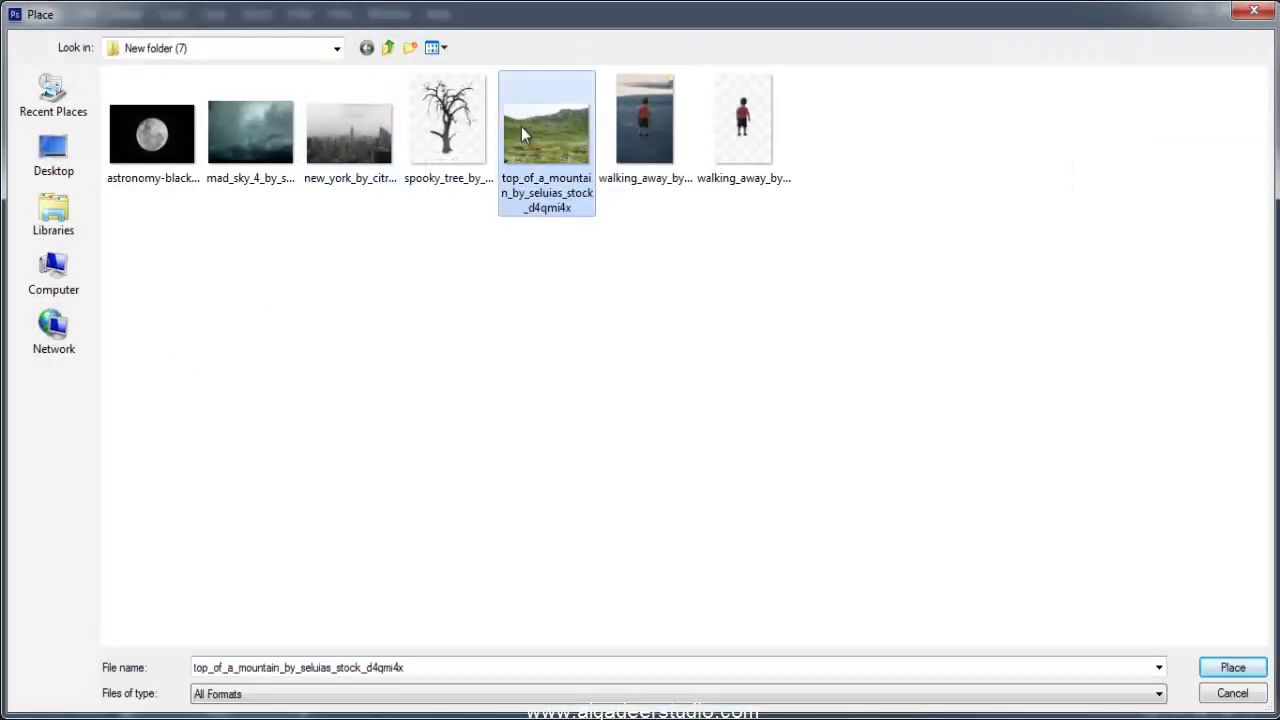
{"action": "double_click", "coordinate": [521, 126]}
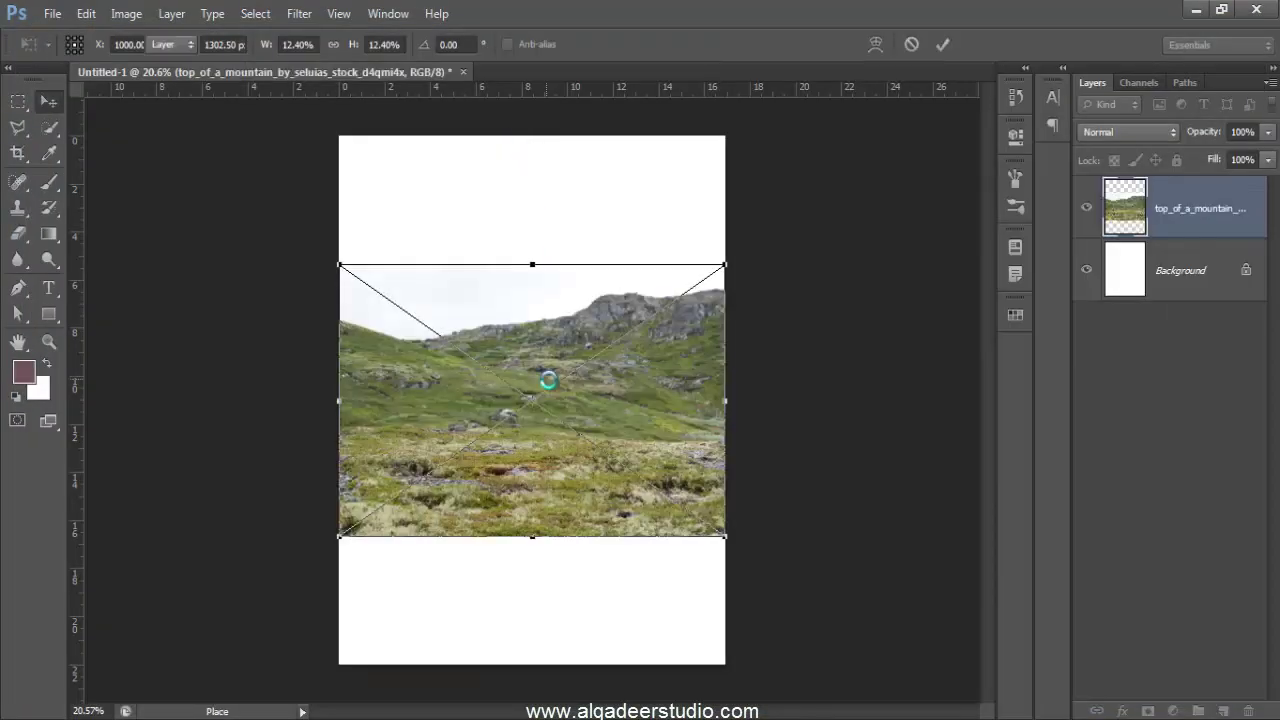
{"action": "key", "text": "Return"}
Step: Quick-select the hillside, refine with Shift Edge -27, and mask the layer to it
{"action": "left_click", "coordinate": [54, 126]}
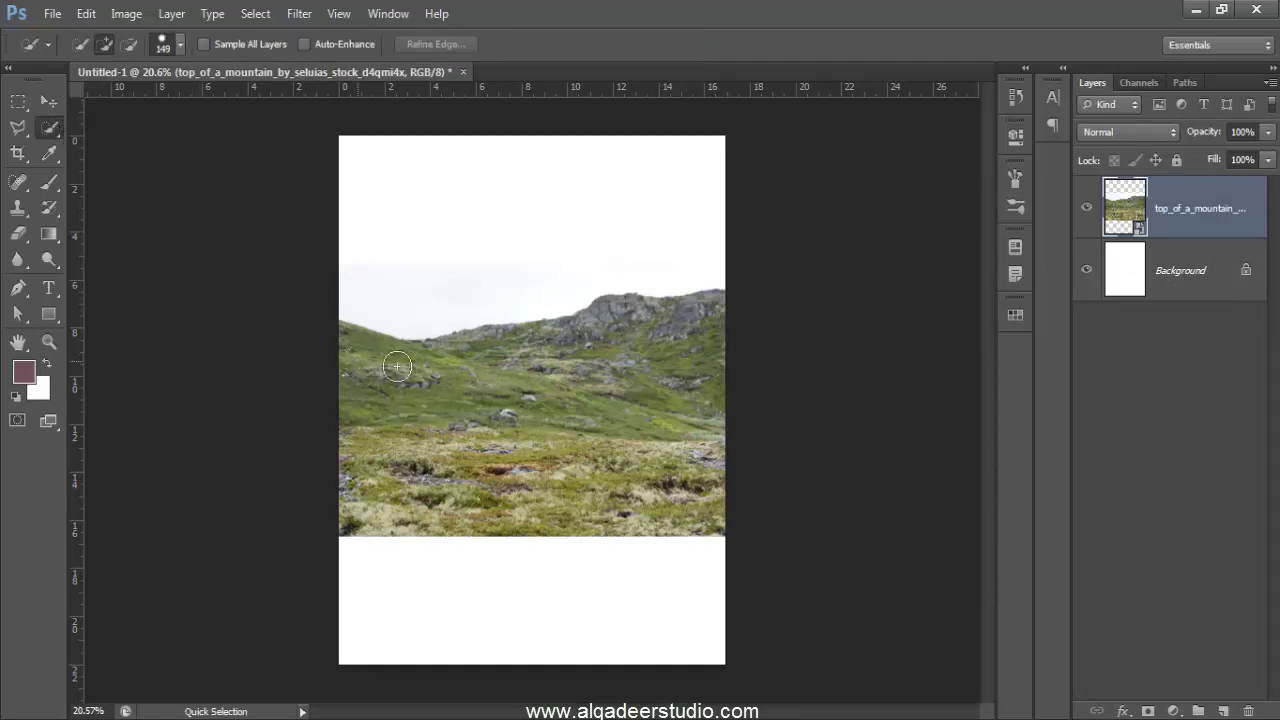
{"action": "mouse_move", "coordinate": [360, 365]}
{"action": "left_mouse_down"}
{"action": "mouse_move", "coordinate": [613, 370]}
{"action": "mouse_move", "coordinate": [688, 357]}
{"action": "mouse_move", "coordinate": [686, 520]}
{"action": "mouse_move", "coordinate": [380, 510]}
{"action": "left_mouse_up"}
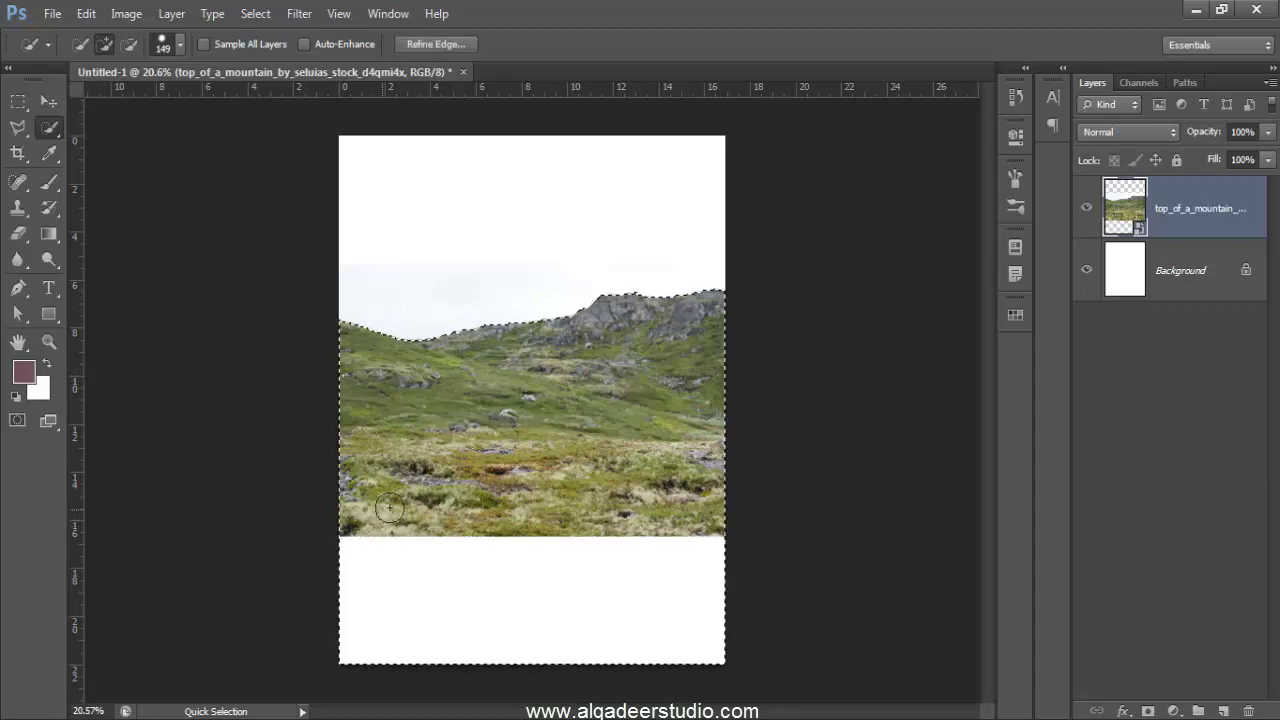
{"action": "left_click", "coordinate": [464, 43]}
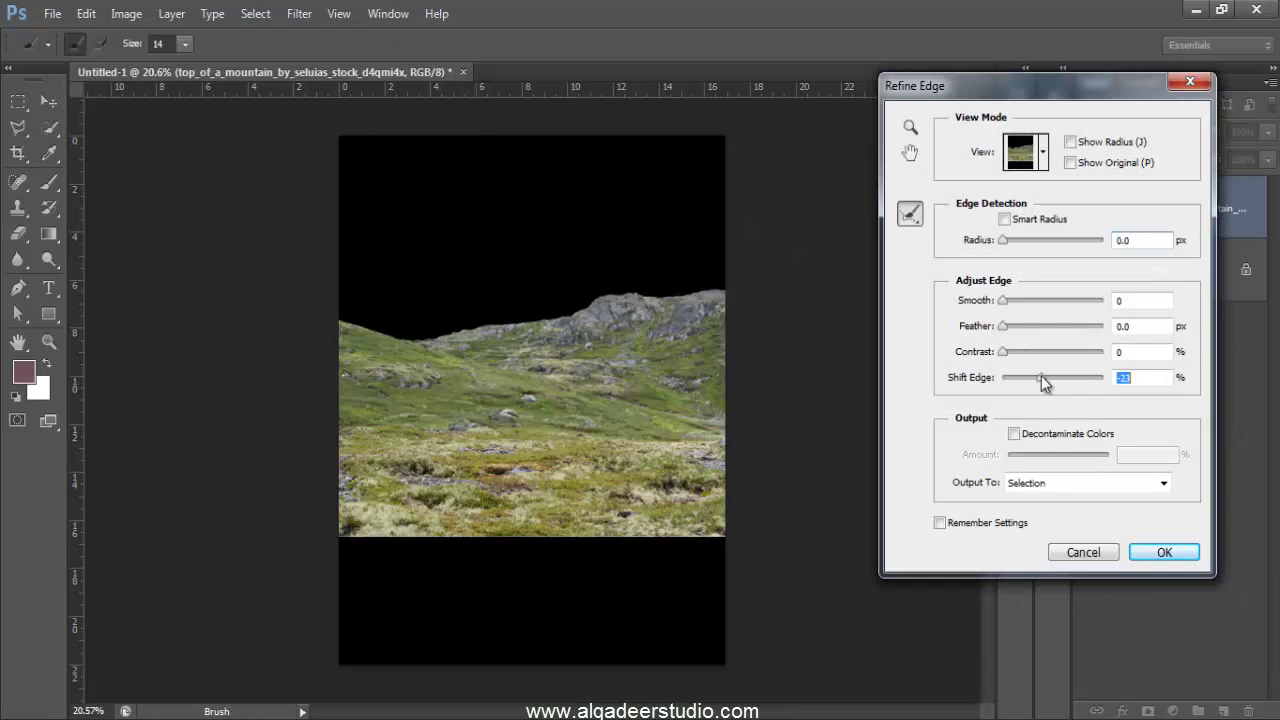
{"action": "left_click_drag", "start_coordinate": [1043, 383], "coordinate": [1039, 381]}
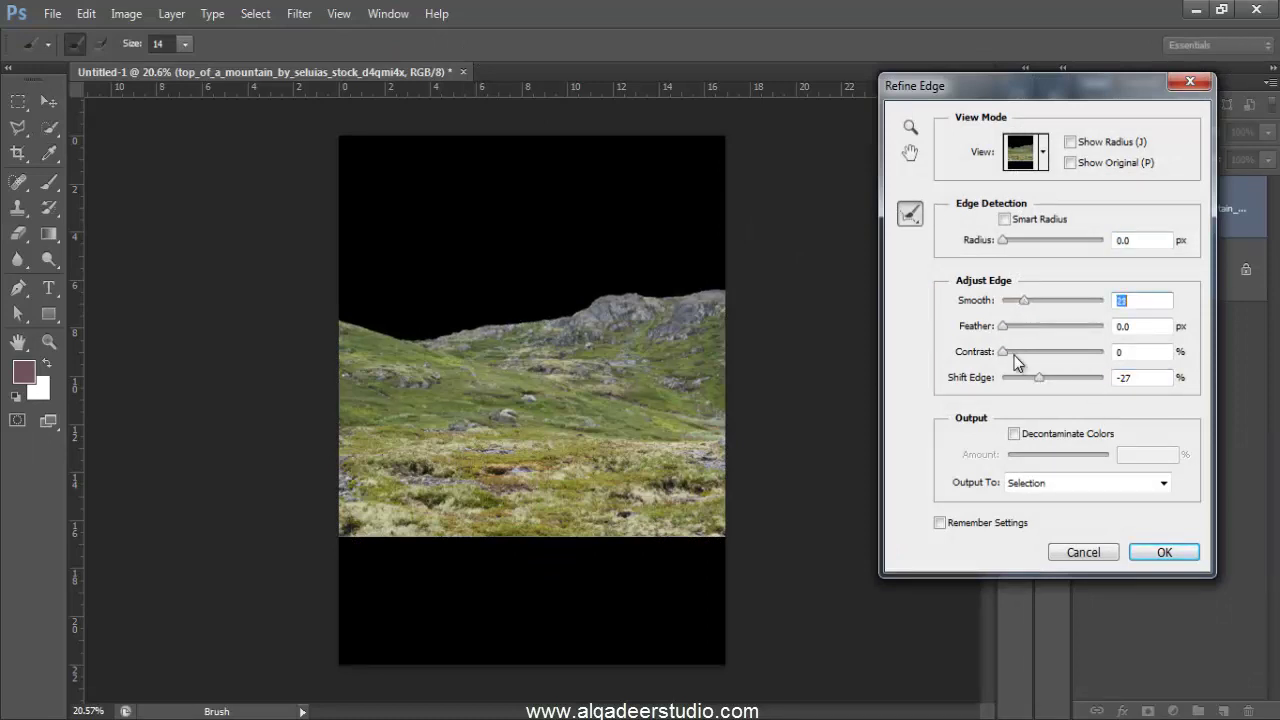
{"action": "left_click", "coordinate": [1164, 552]}
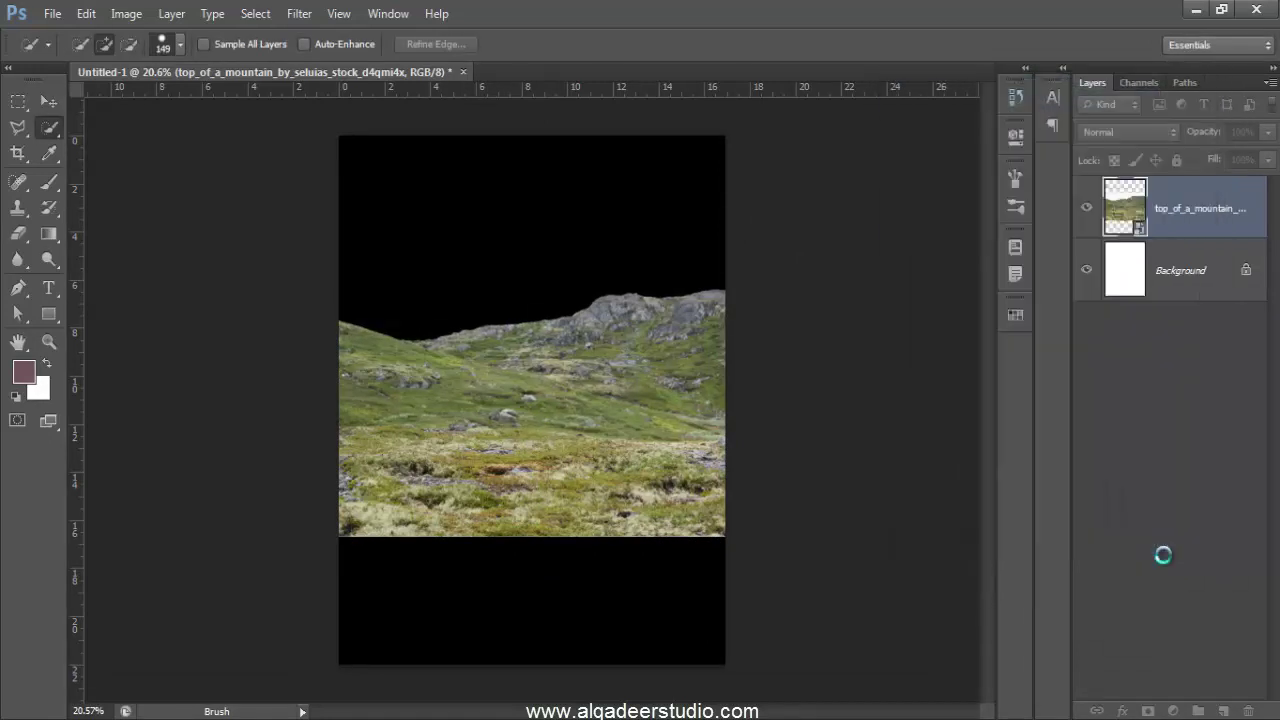
{"action": "left_click", "coordinate": [1145, 710]}
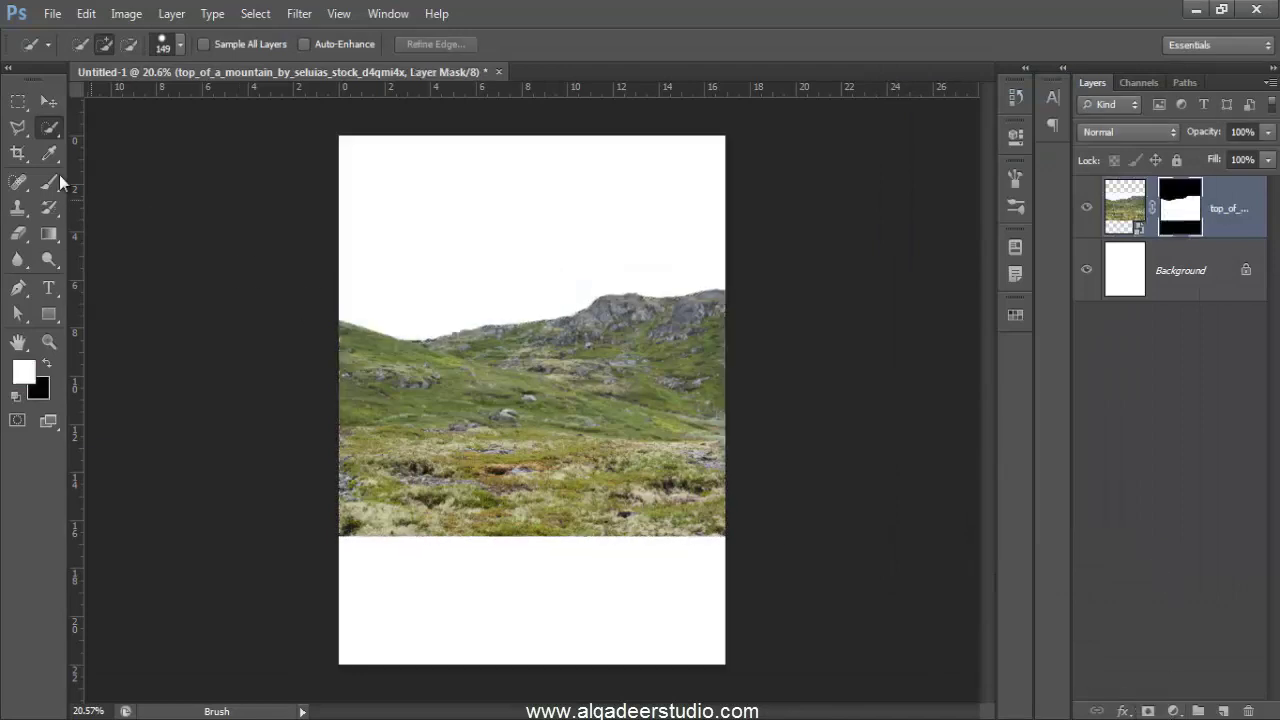
Step: Move the mountain layer down and squash the hillside shorter from the top
{"action": "left_click", "coordinate": [47, 101]}
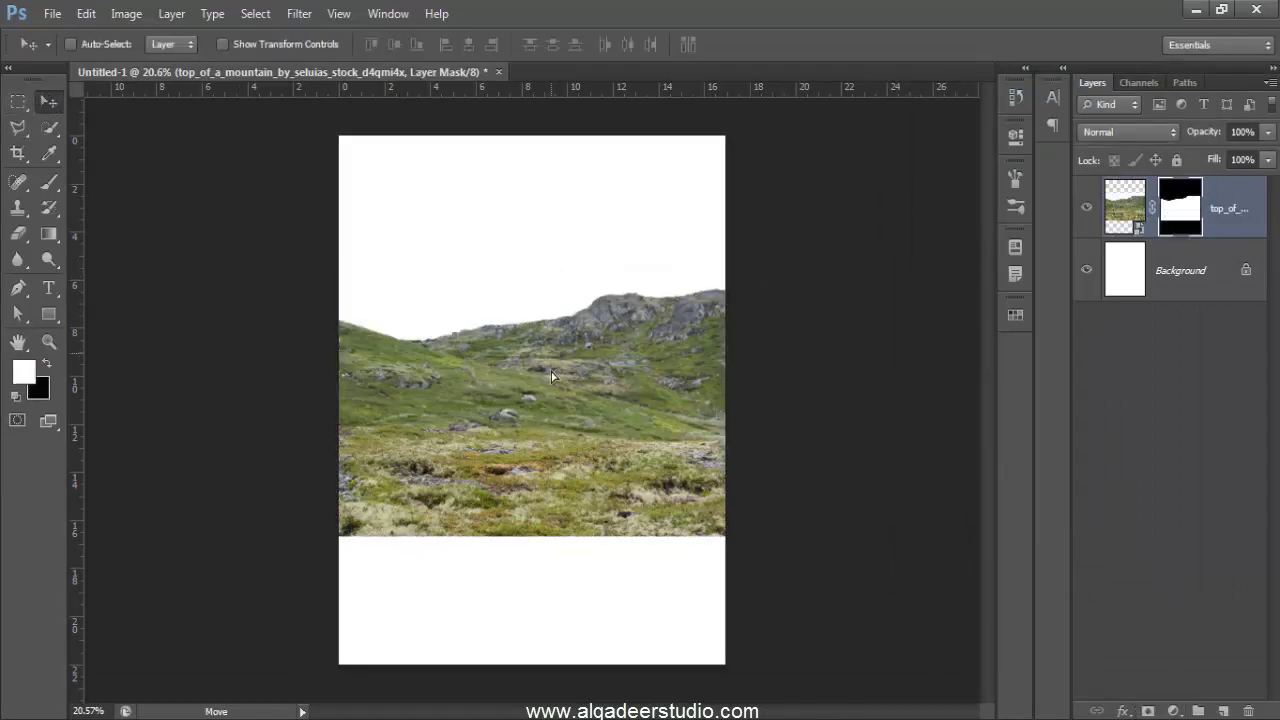
{"action": "left_click_drag", "start_coordinate": [551, 375], "coordinate": [551, 503]}
{"action": "key", "text": "ctrl+t"}
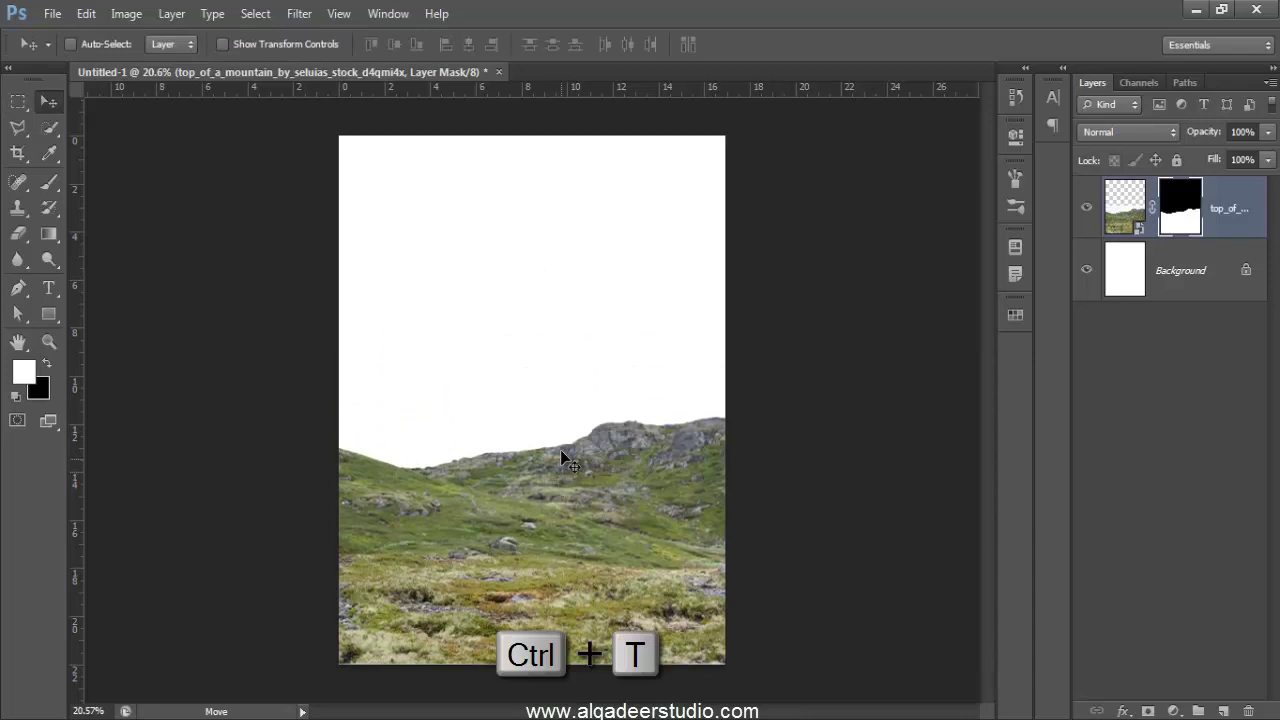
{"action": "left_click_drag", "start_coordinate": [532, 391], "coordinate": [534, 440]}
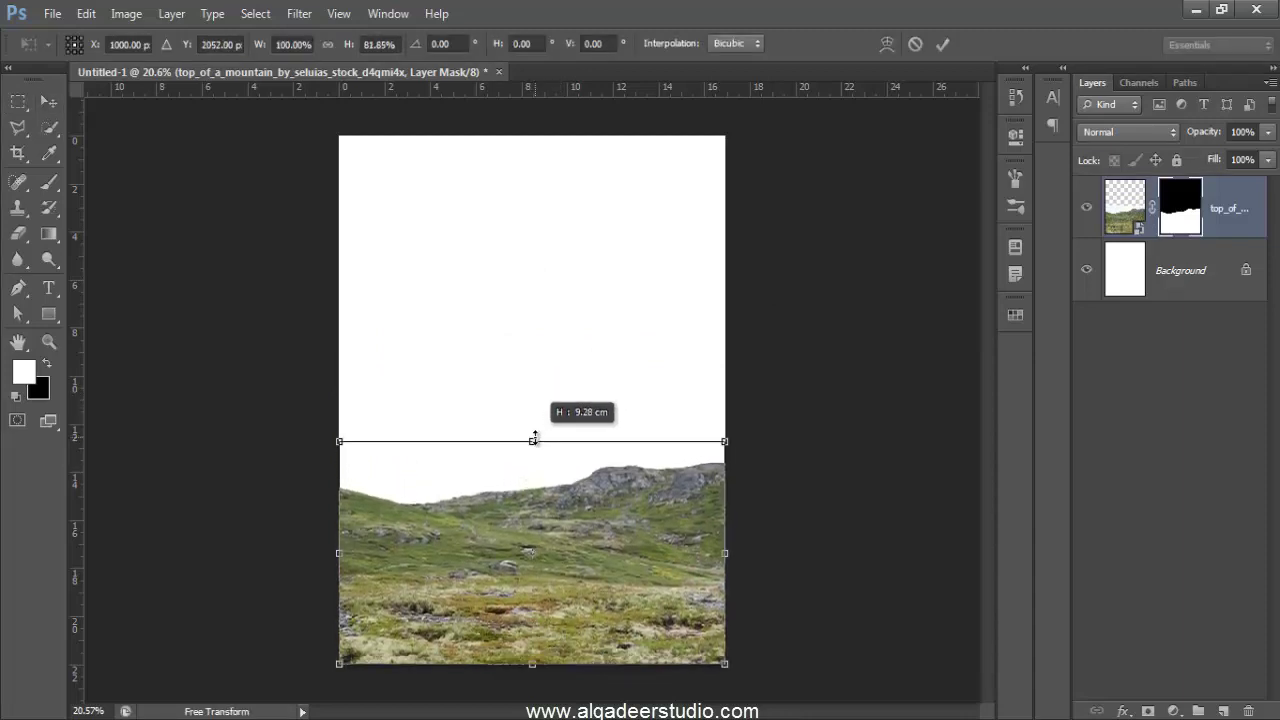
{"action": "double_click", "coordinate": [558, 504]}
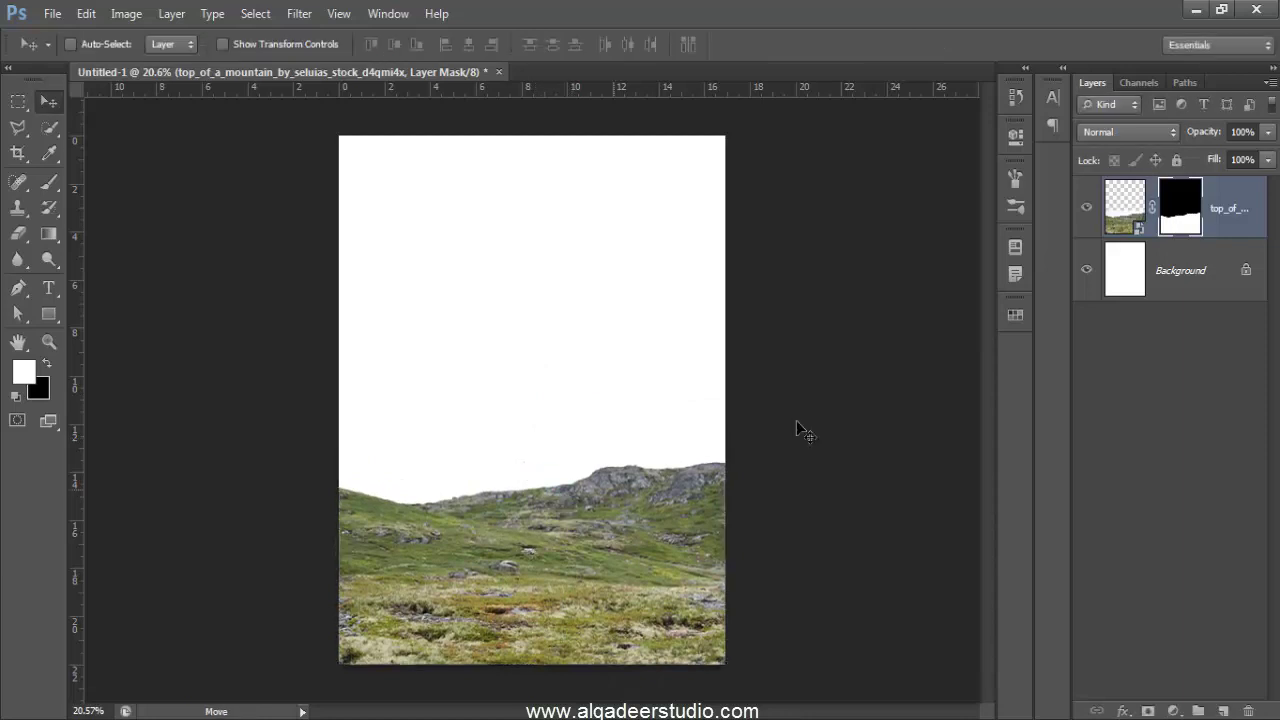
Step: Add a Hue/Saturation adjustment clipped to the hillside, lowering Saturation to -20
{"action": "key", "text": "ctrl+2"}
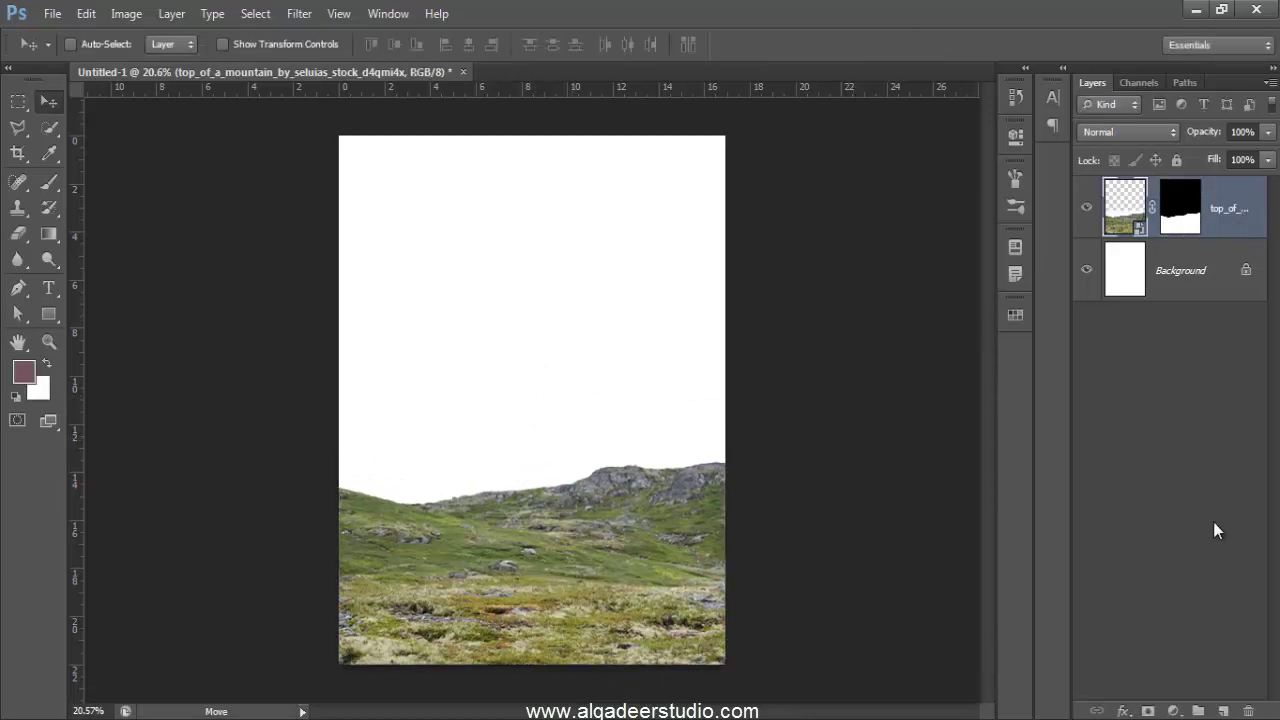
{"action": "left_click", "coordinate": [1178, 712]}
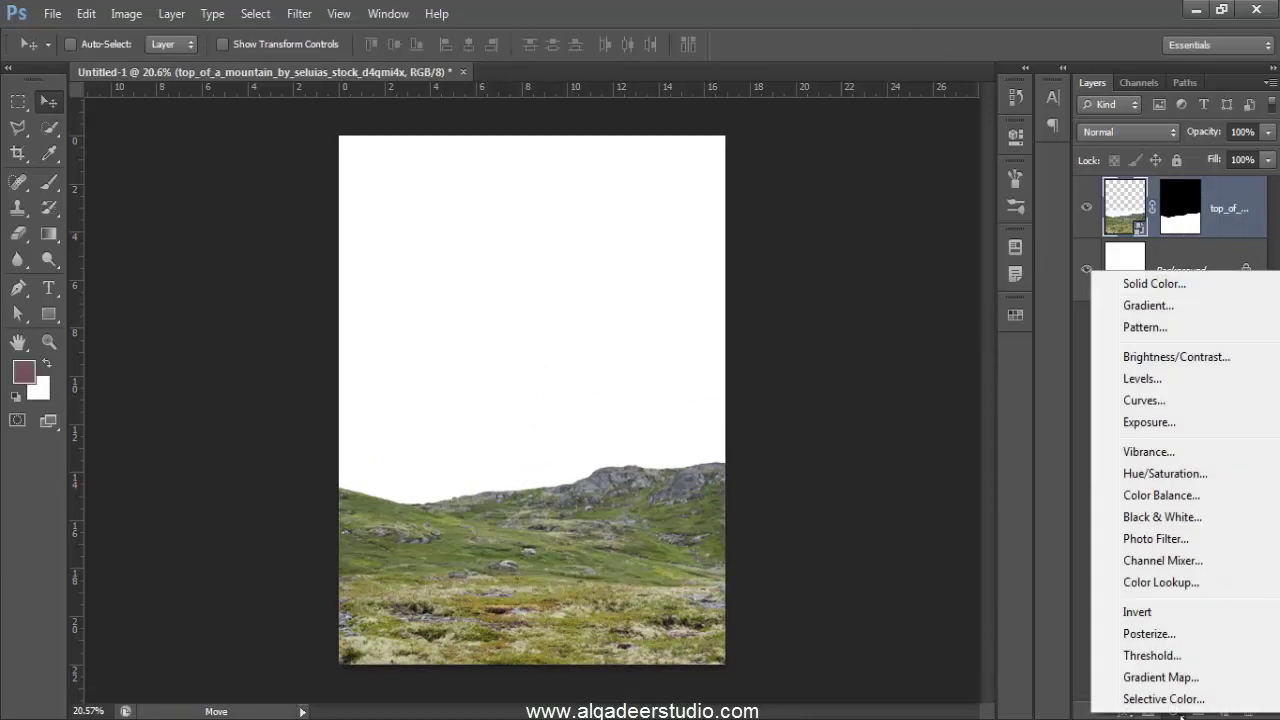
{"action": "left_click", "coordinate": [1141, 476]}
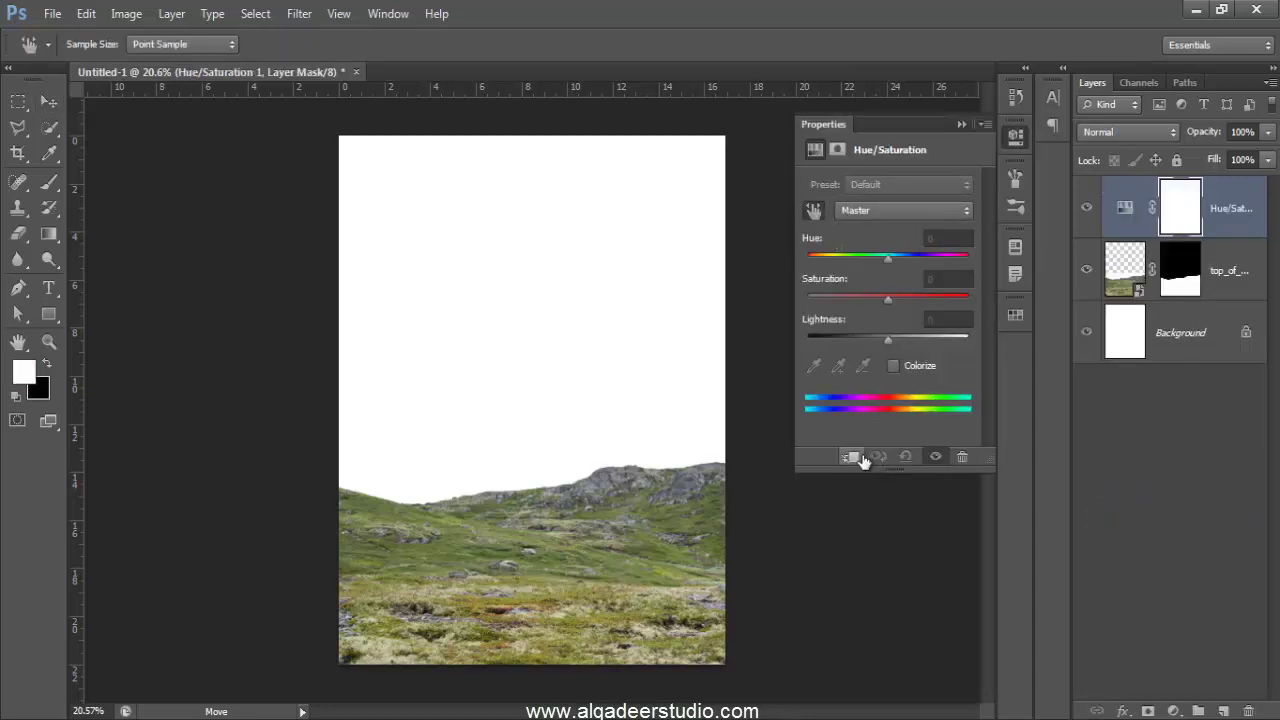
{"action": "left_click", "coordinate": [860, 457]}
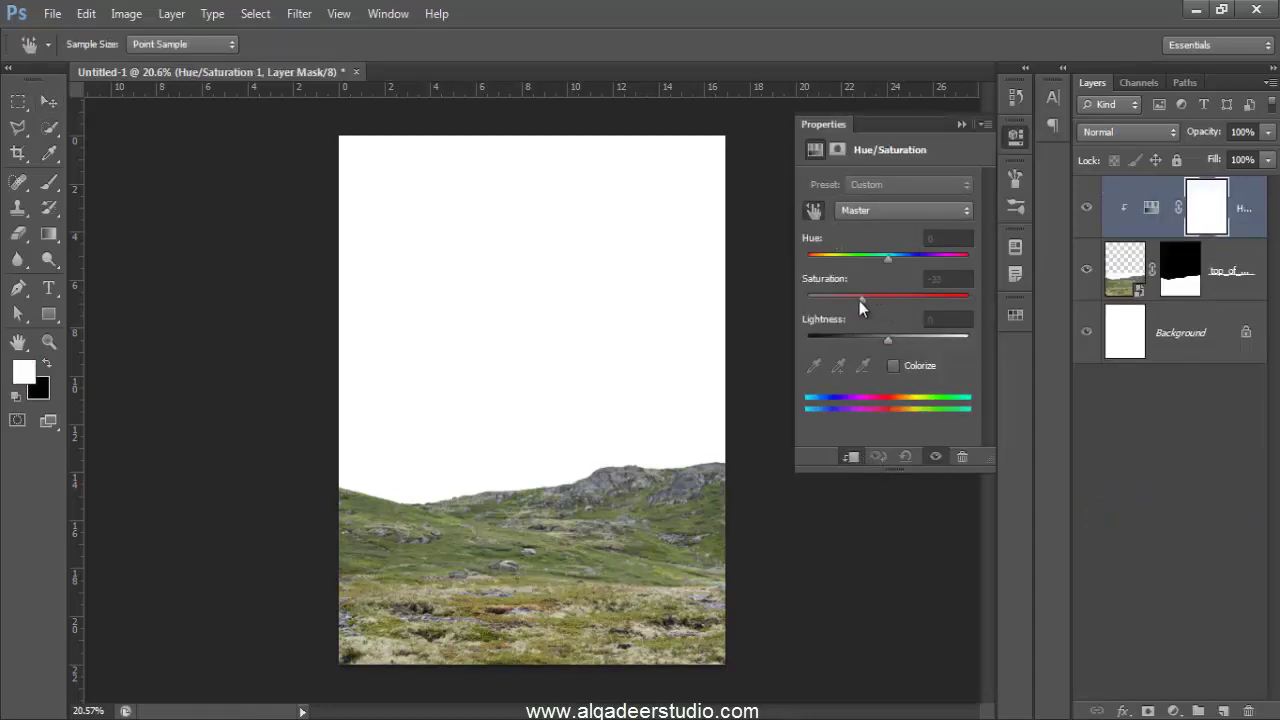
{"action": "left_click", "coordinate": [960, 125]}
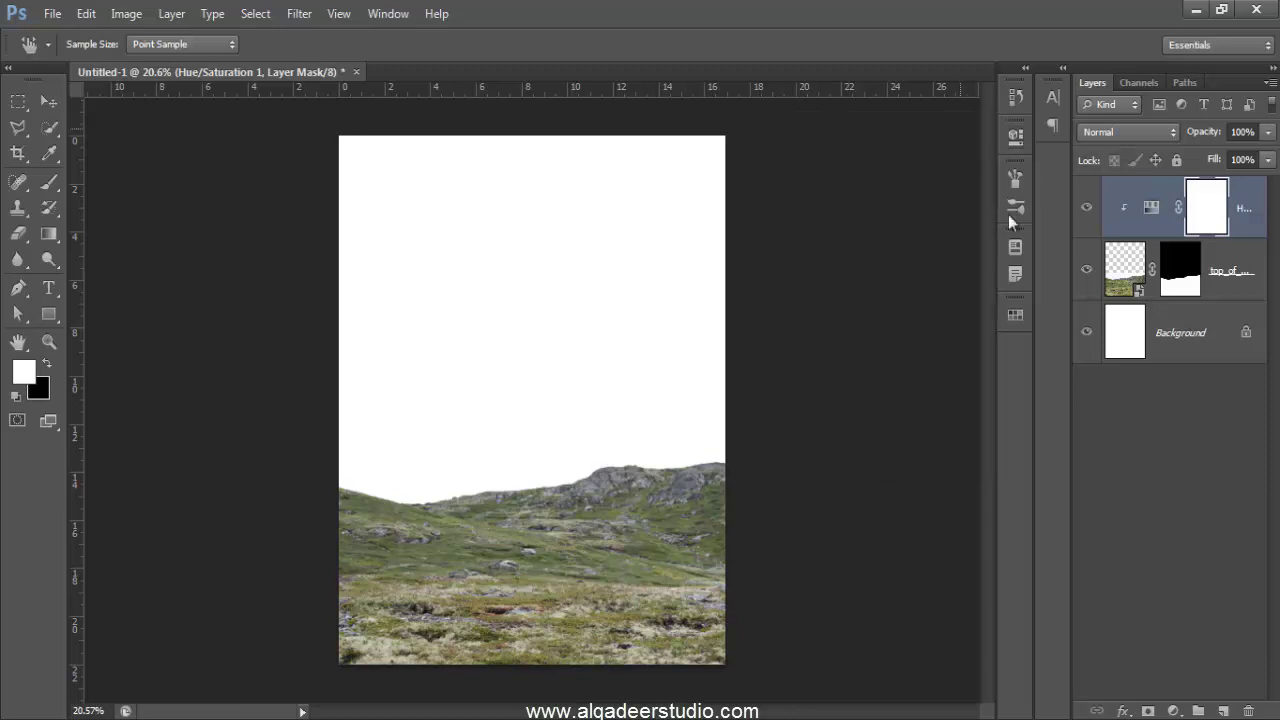
{"action": "left_click", "coordinate": [1181, 336]}
Step: Place the stormy sky photo mad_sky_4 into the document
{"action": "left_click", "coordinate": [52, 13]}
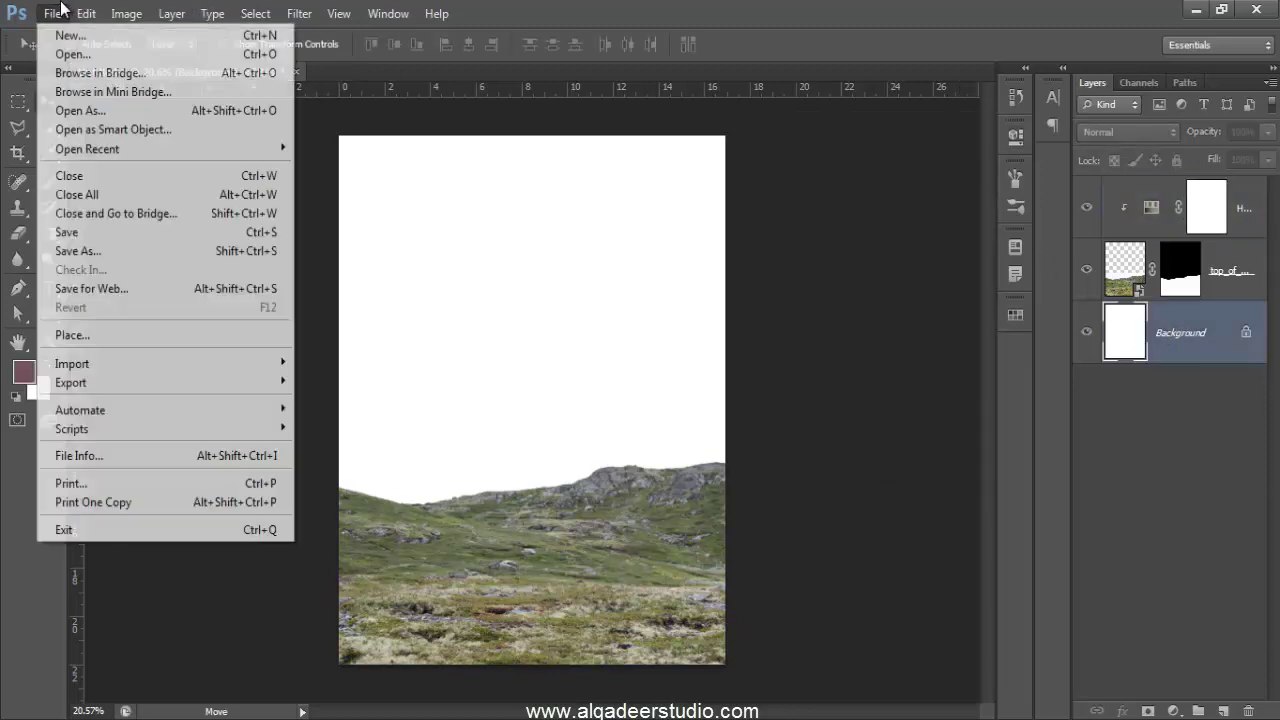
{"action": "left_click", "coordinate": [87, 343]}
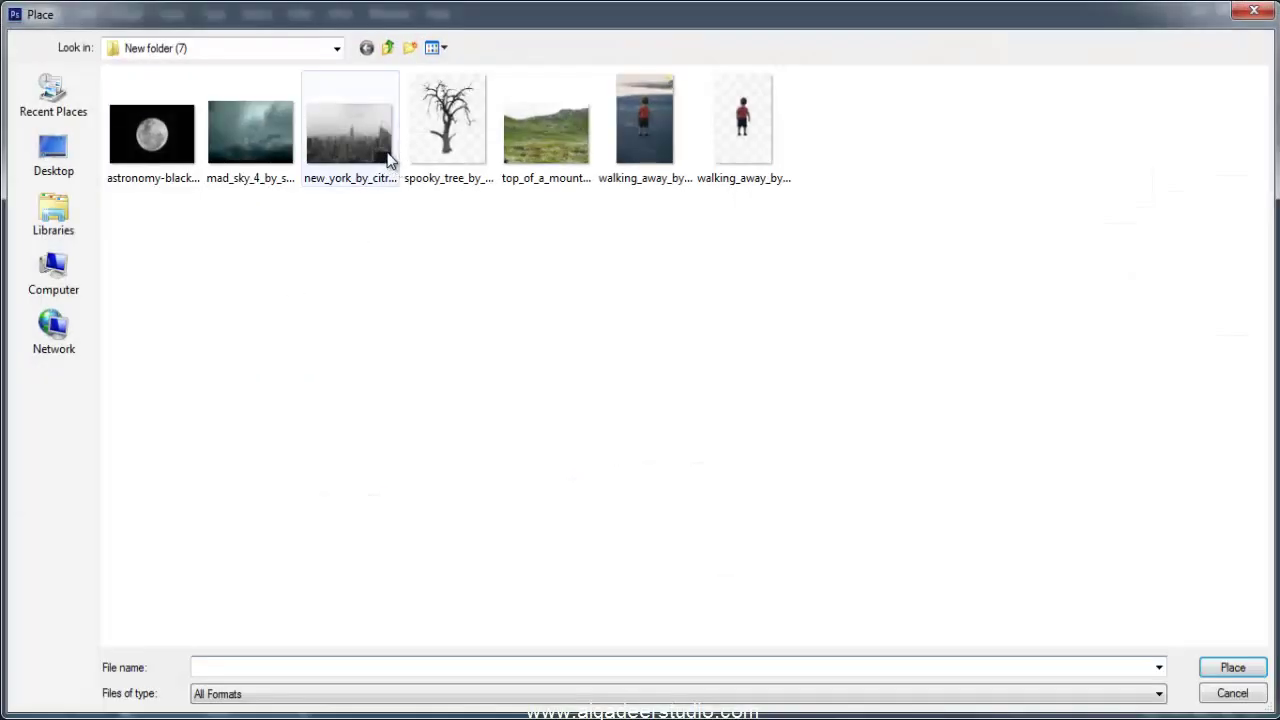
{"action": "left_click", "coordinate": [271, 140]}
{"action": "left_click", "coordinate": [1248, 669]}
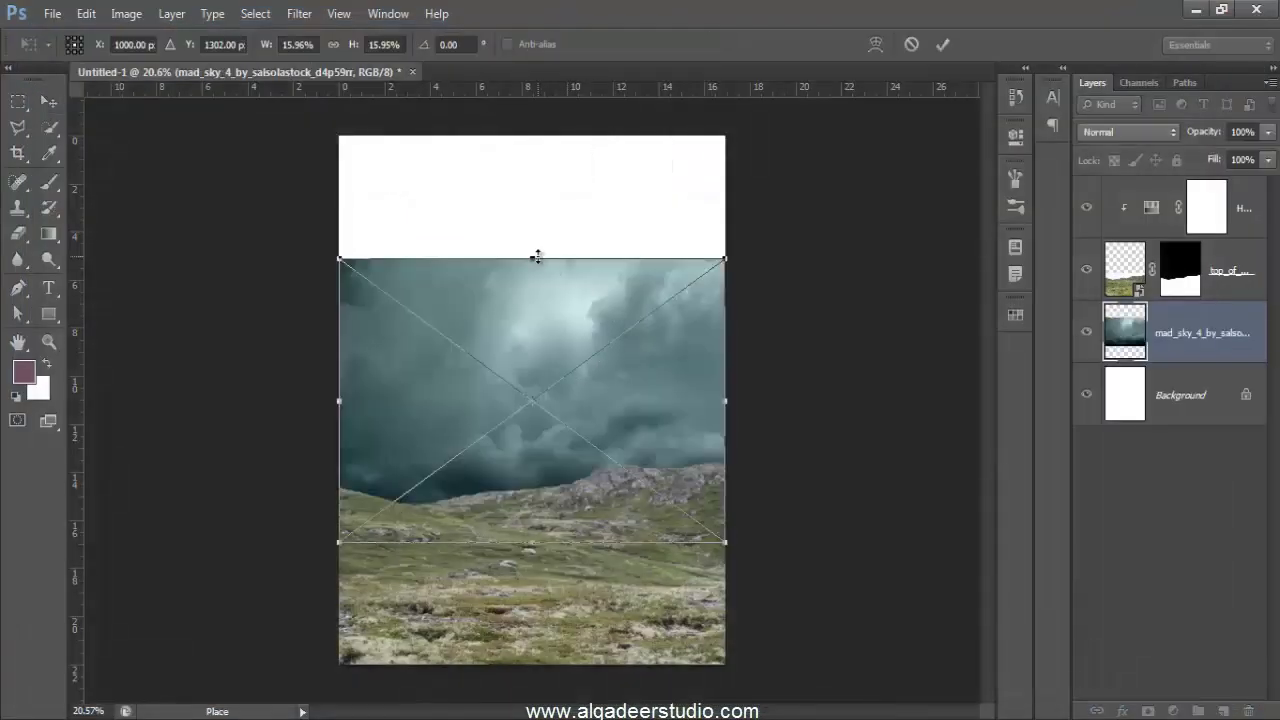
Step: Enlarge and widen the sky photo to fill the canvas behind the hillside
{"action": "left_click_drag", "start_coordinate": [537, 257], "coordinate": [548, 135]}
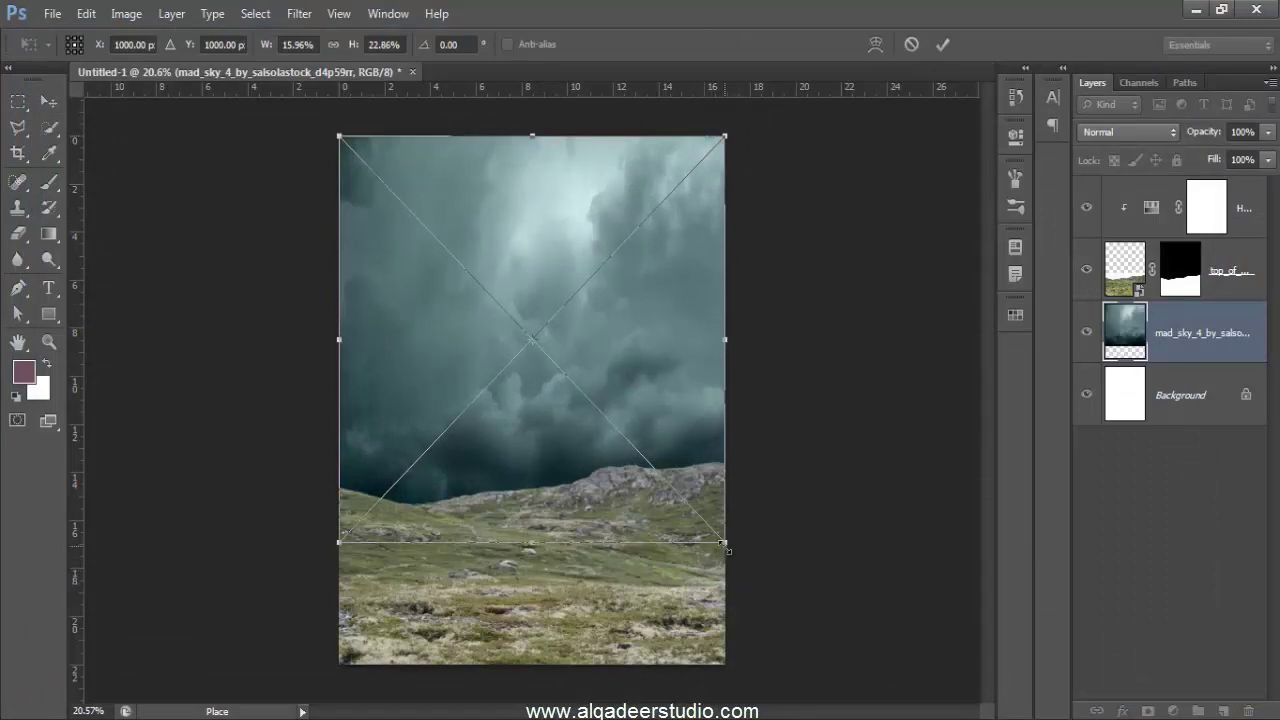
{"action": "left_click_drag", "start_coordinate": [726, 545], "coordinate": [794, 614]}
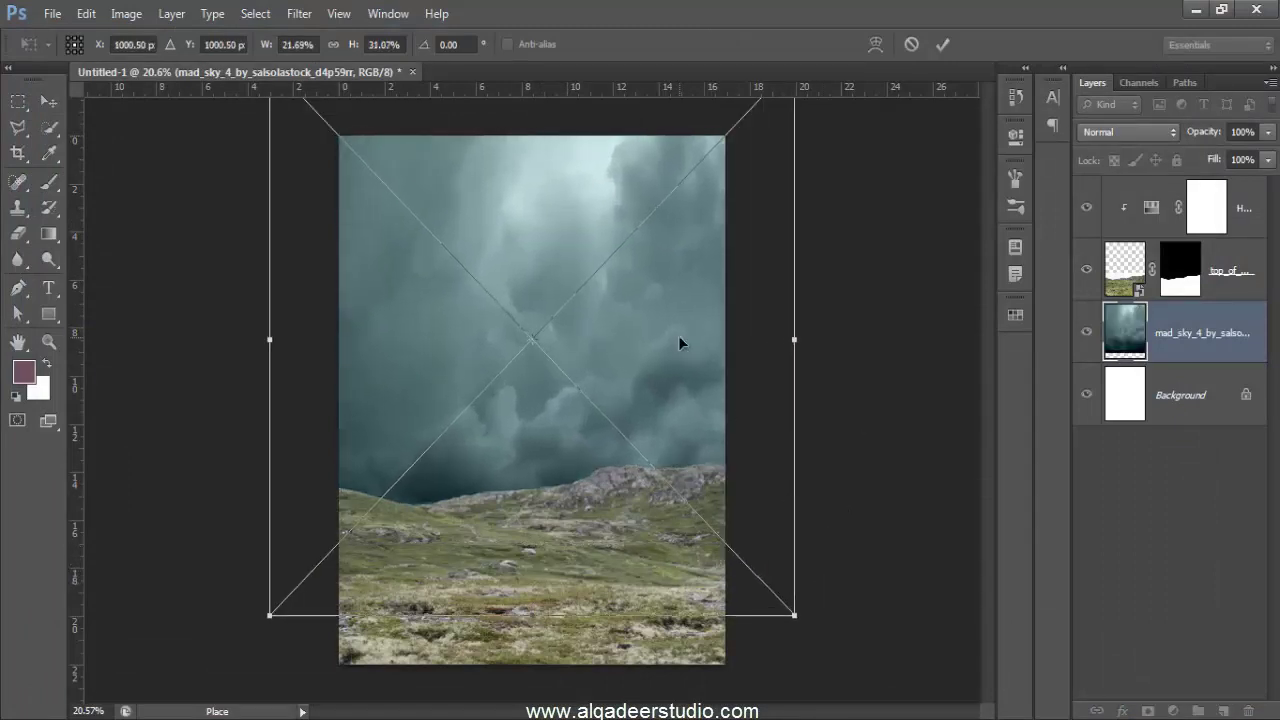
{"action": "left_click_drag", "start_coordinate": [679, 341], "coordinate": [672, 404]}
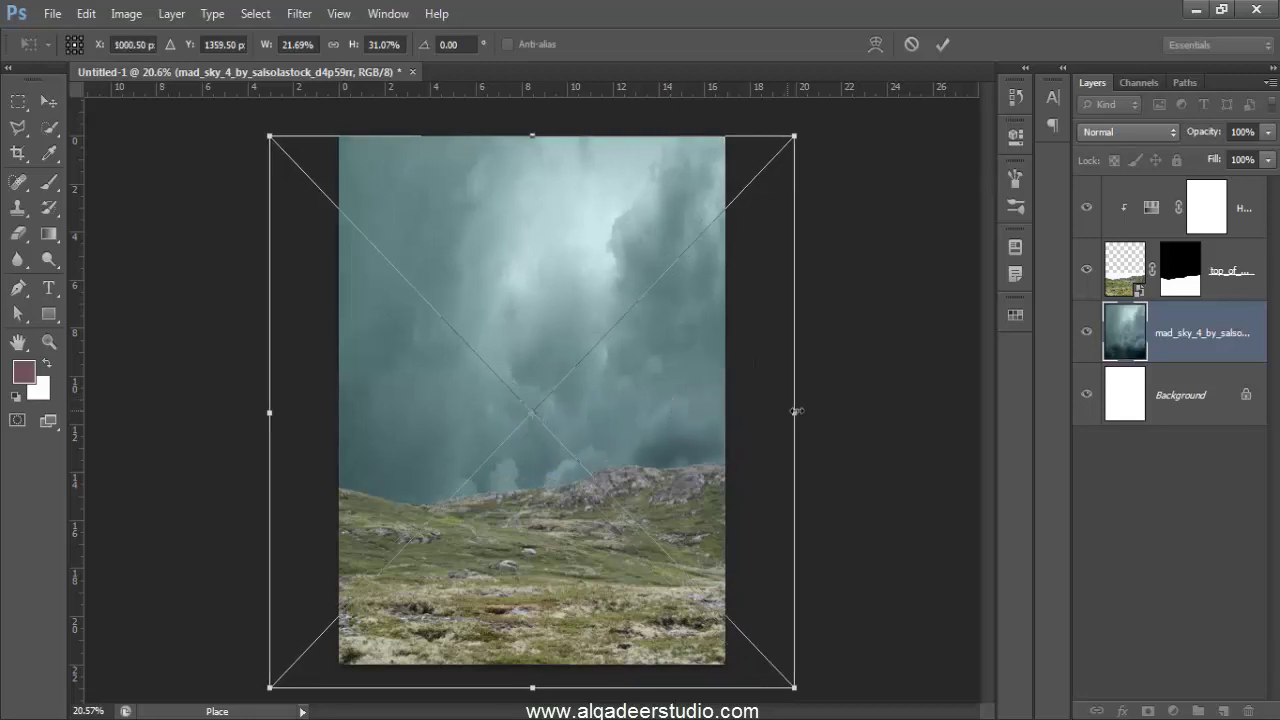
{"action": "left_click_drag", "start_coordinate": [796, 411], "coordinate": [848, 411]}
{"action": "key", "text": "Return"}
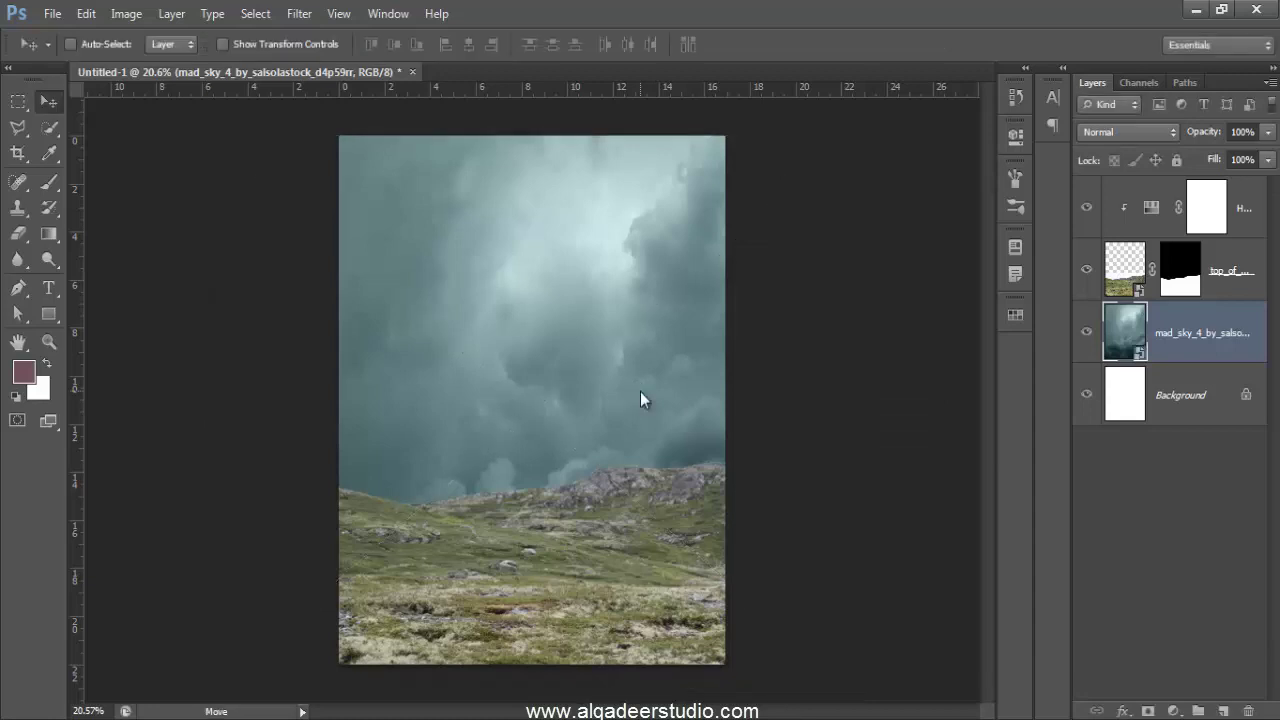
{"action": "left_click", "coordinate": [1191, 401]}
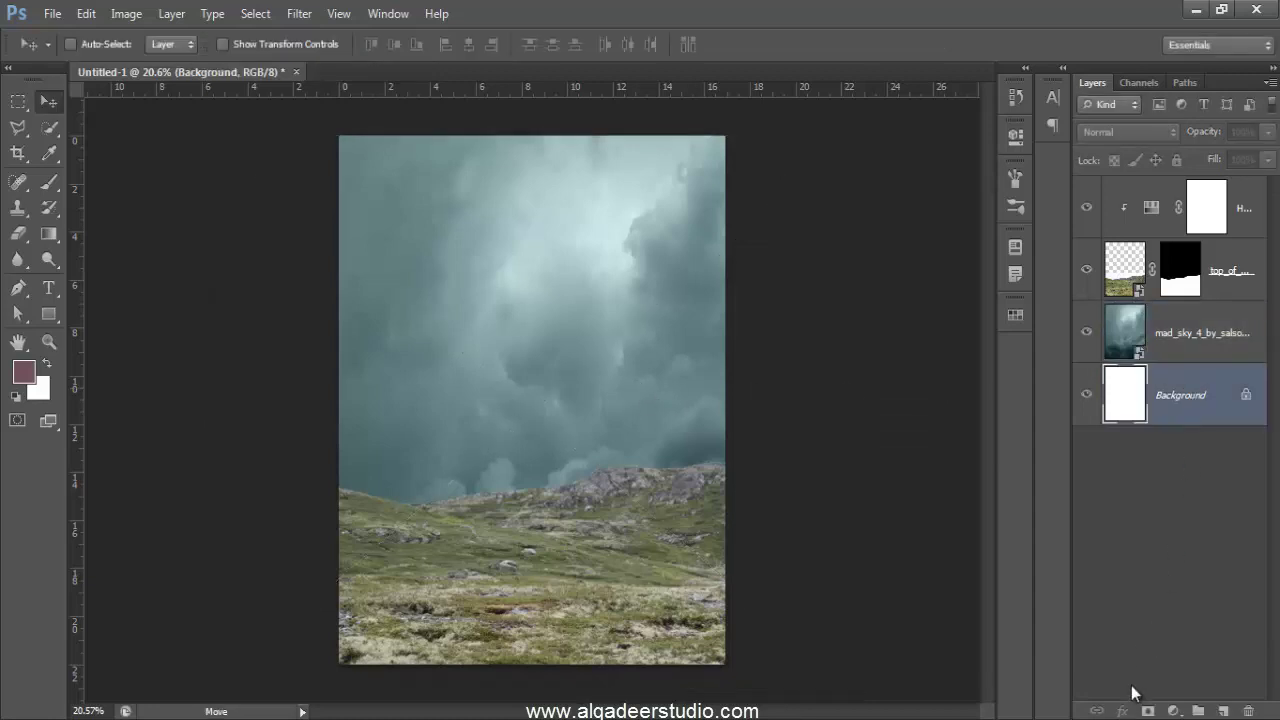
Step: Add a dark plum solid colour fill layer
{"action": "left_click", "coordinate": [1176, 711]}
{"action": "left_click", "coordinate": [1168, 285]}
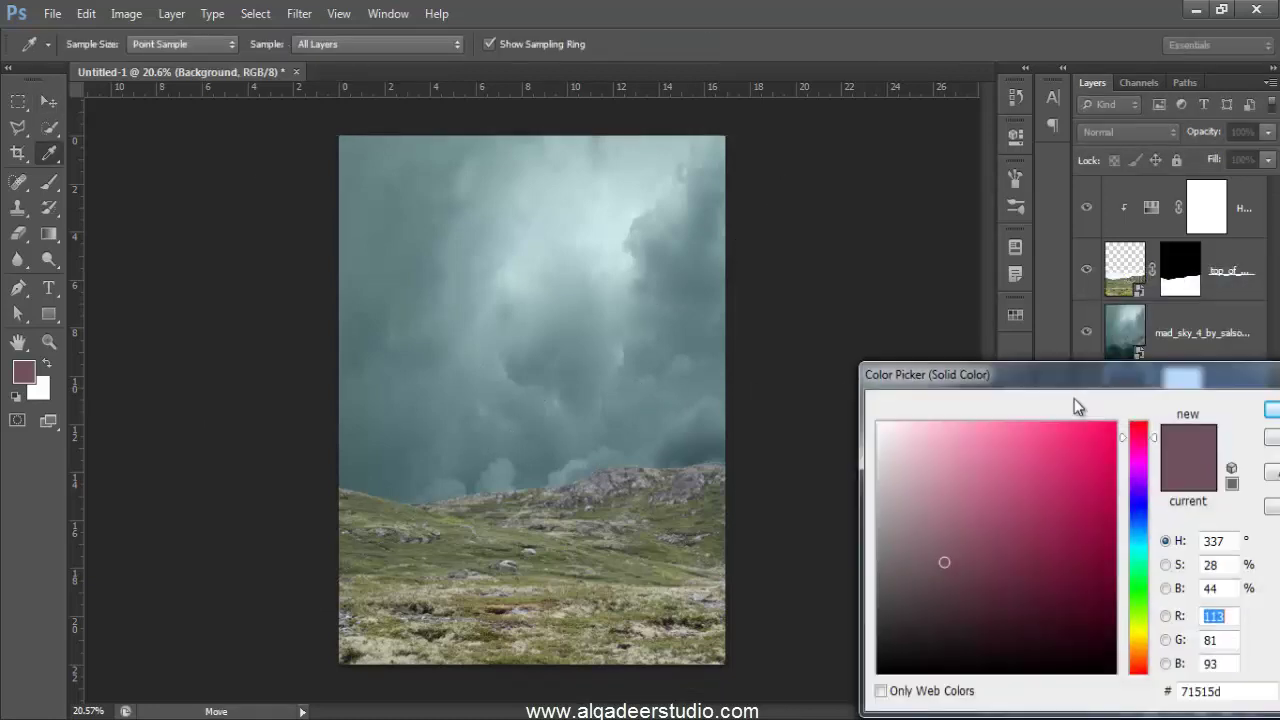
{"action": "left_click_drag", "start_coordinate": [1100, 560], "coordinate": [995, 596]}
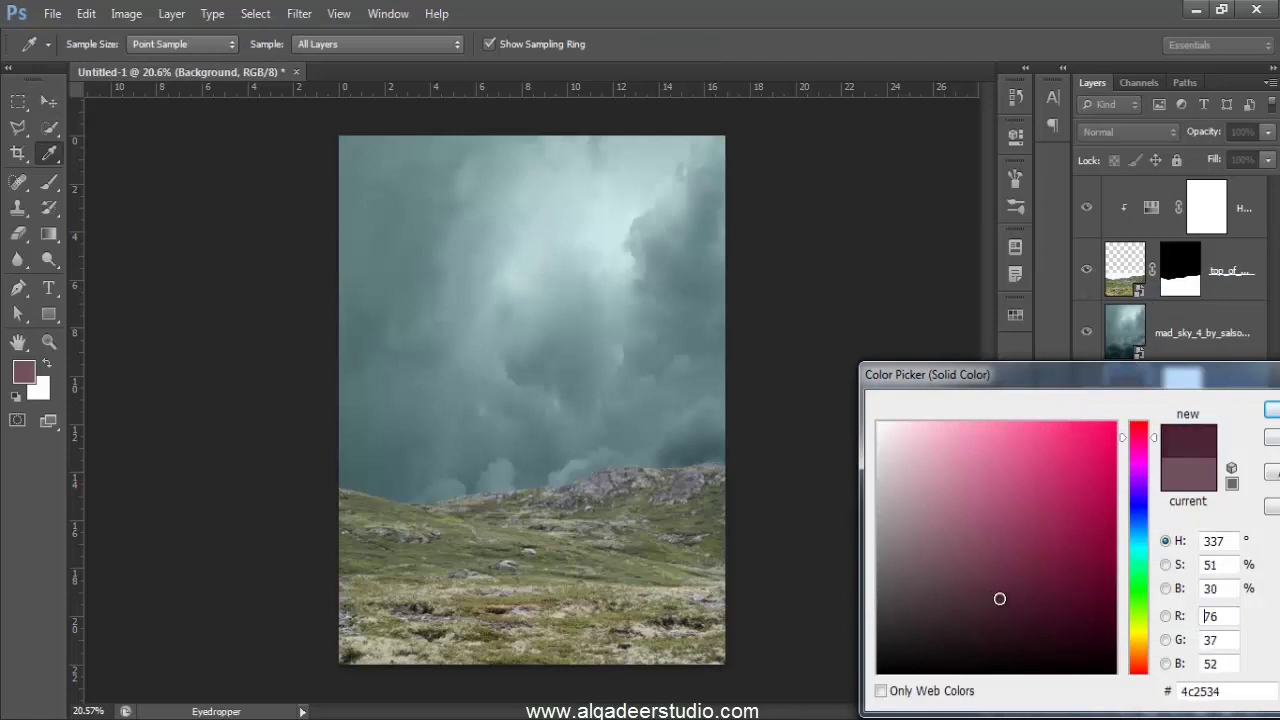
{"action": "left_click", "coordinate": [1272, 413]}
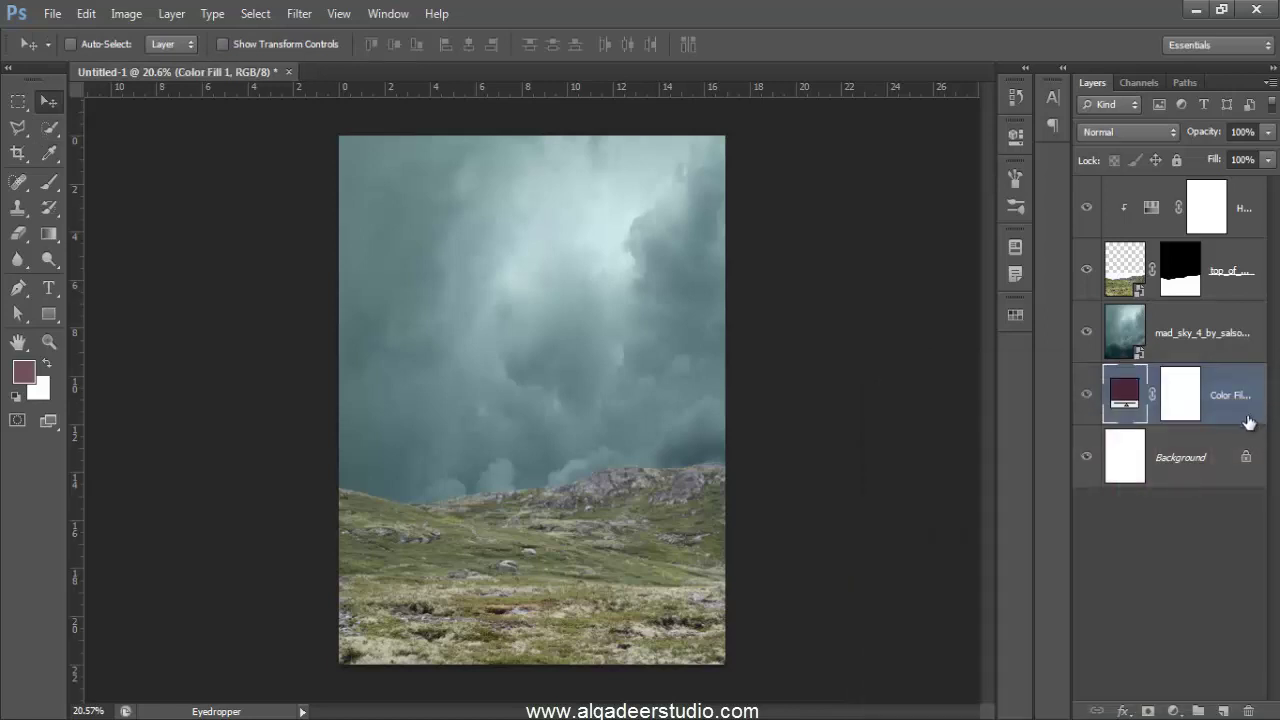
Step: Lower the cloudy sky layer to 52% opacity and apply a Gaussian Blur
{"action": "left_click", "coordinate": [1207, 344]}
{"action": "left_click", "coordinate": [1266, 132]}
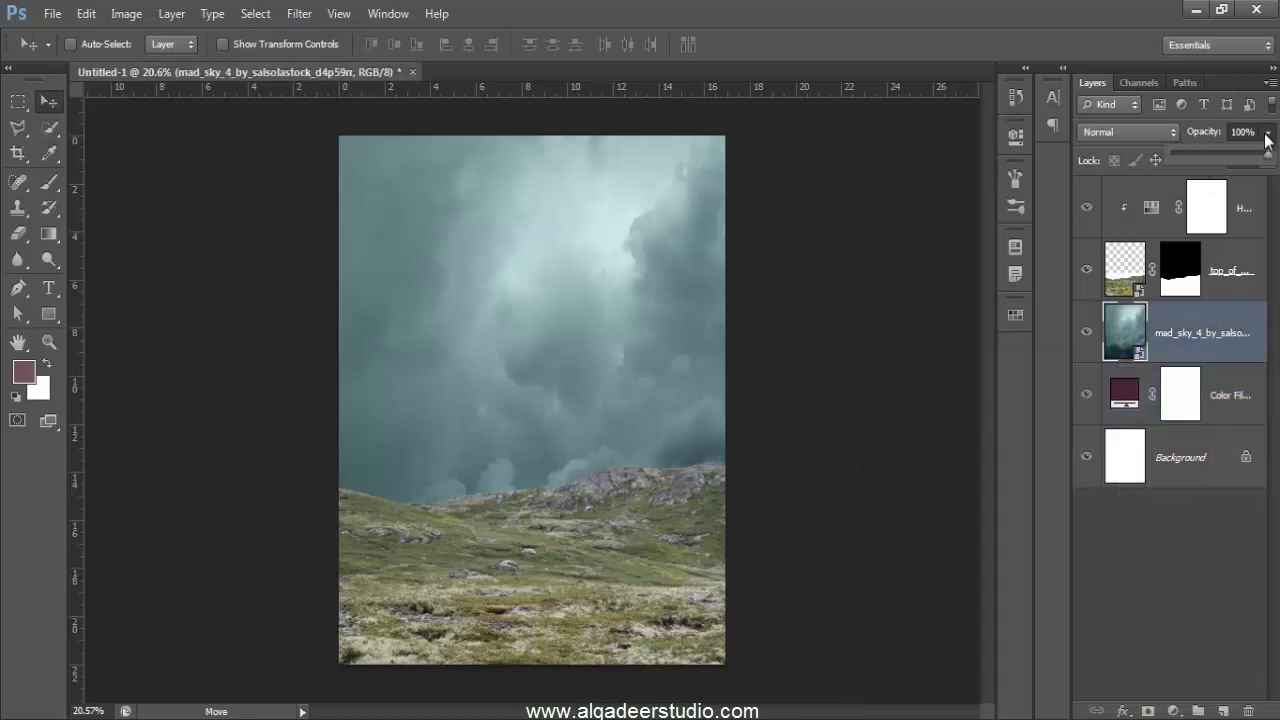
{"action": "left_click_drag", "start_coordinate": [1258, 157], "coordinate": [1222, 163]}
{"action": "left_click", "coordinate": [1173, 331]}
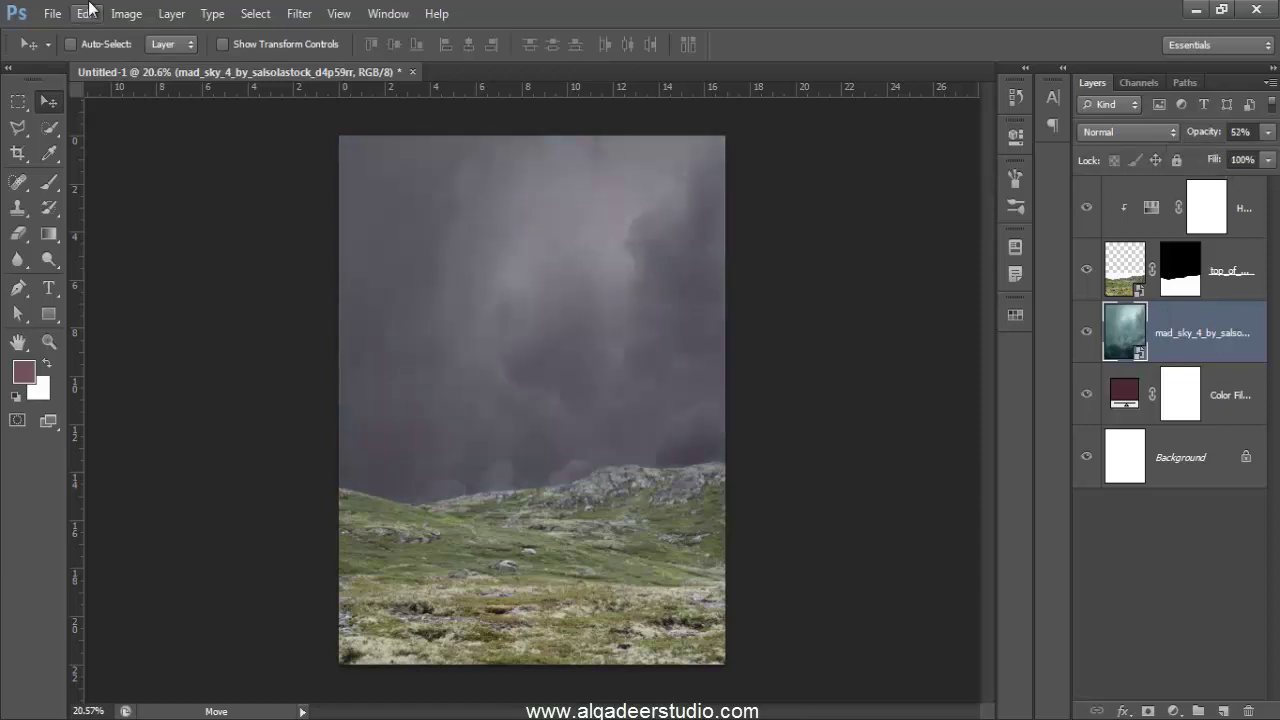
{"action": "left_click", "coordinate": [299, 13]}
{"action": "mouse_move", "coordinate": [308, 213]}
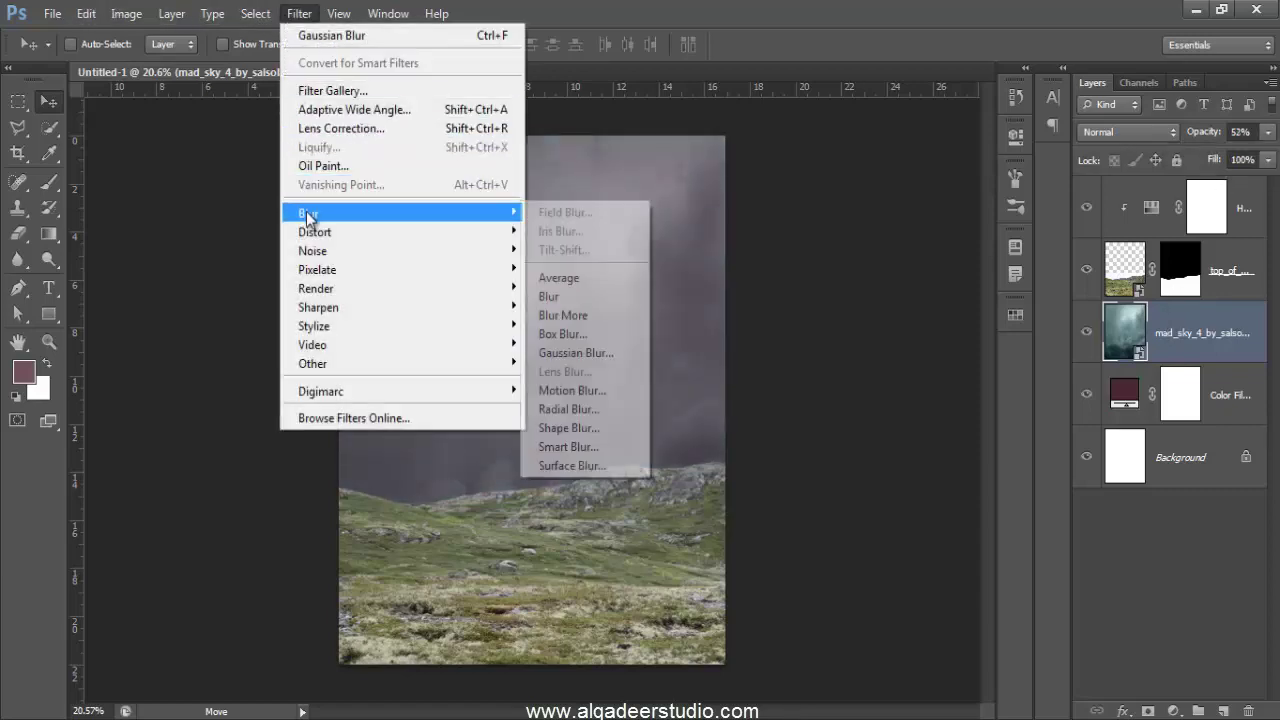
{"action": "left_click", "coordinate": [582, 350]}
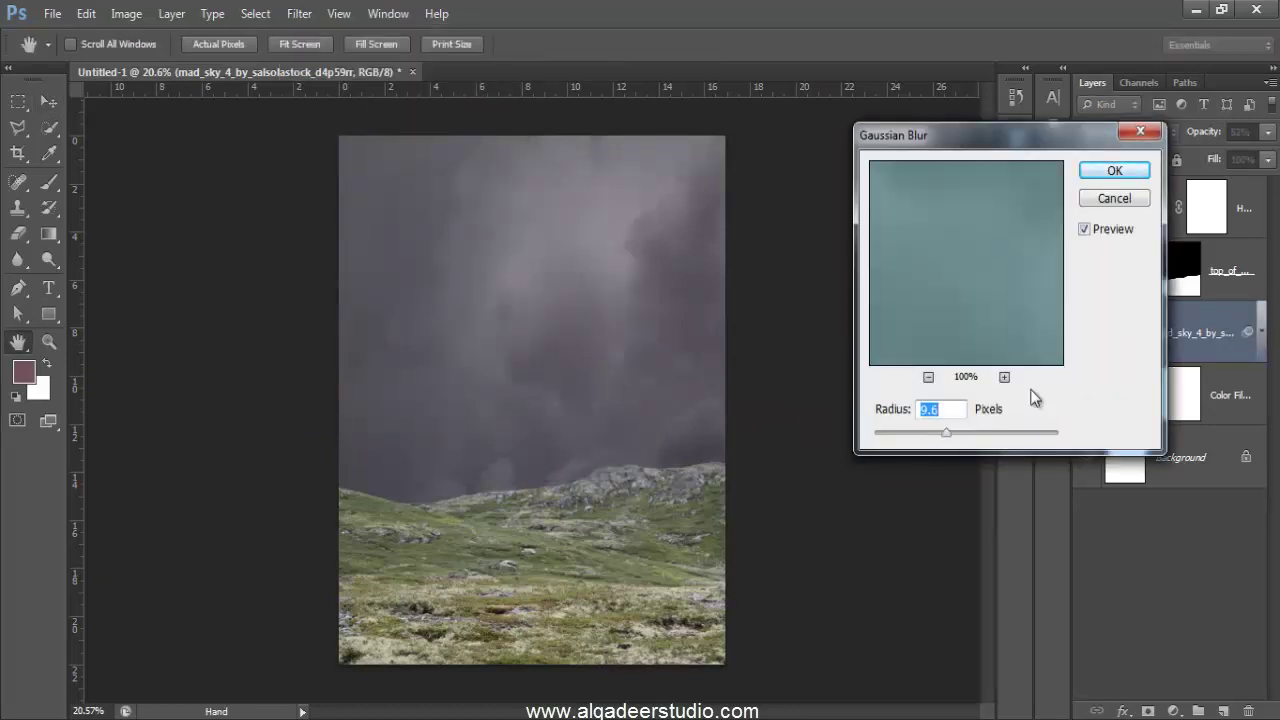
{"action": "left_click", "coordinate": [1104, 172]}
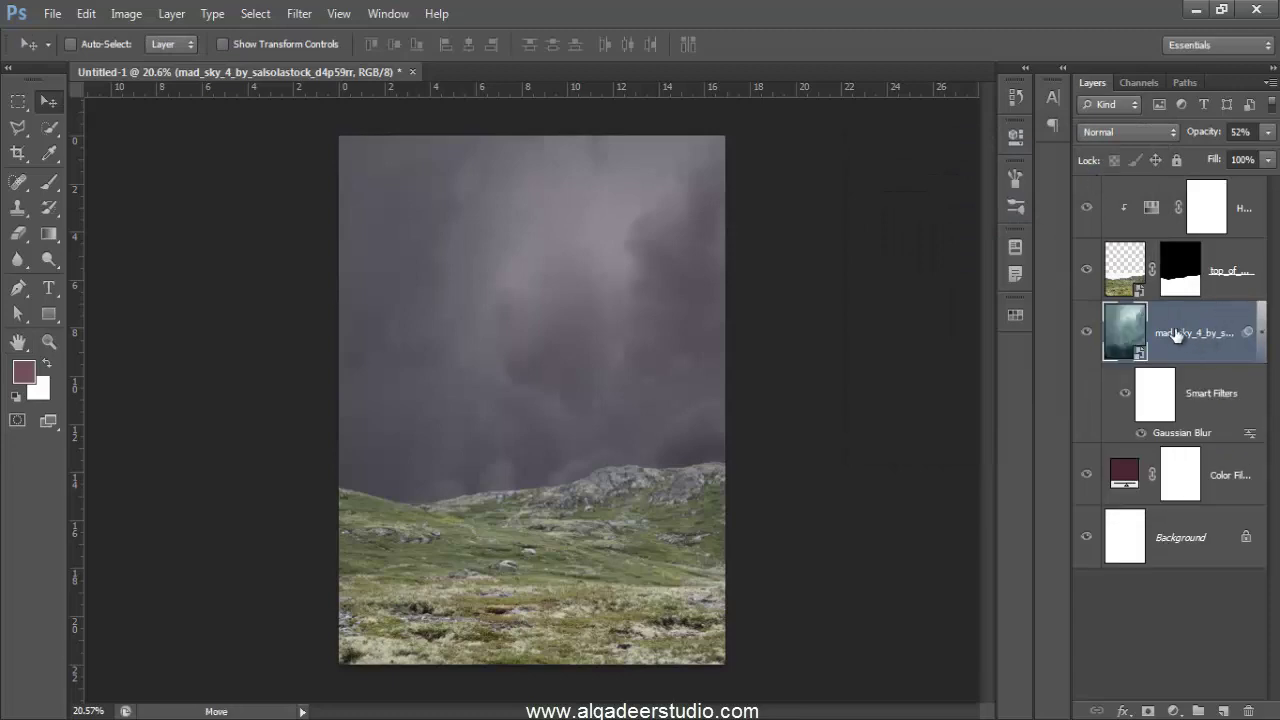
Step: On a new layer, paint a soft pink (ff9ac0) dab in the upper sky
{"action": "left_click", "coordinate": [1224, 710]}
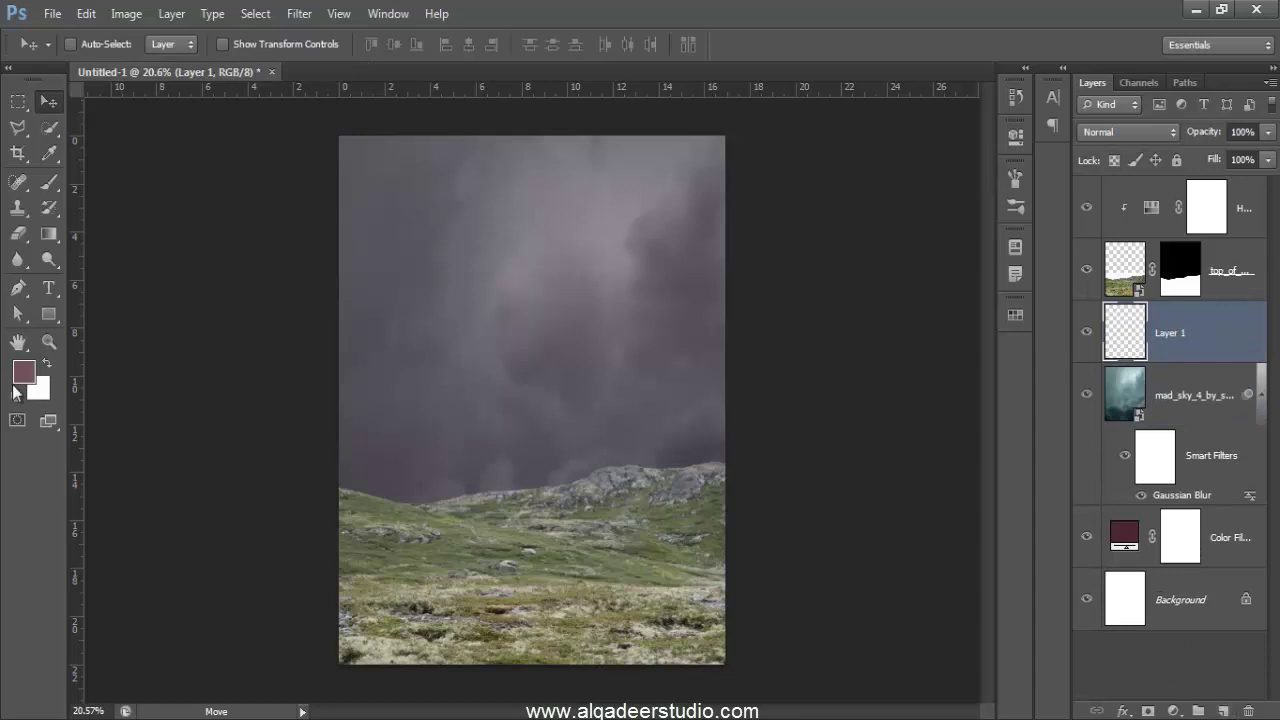
{"action": "left_click", "coordinate": [22, 375]}
{"action": "left_click_drag", "start_coordinate": [963, 451], "coordinate": [981, 413]}
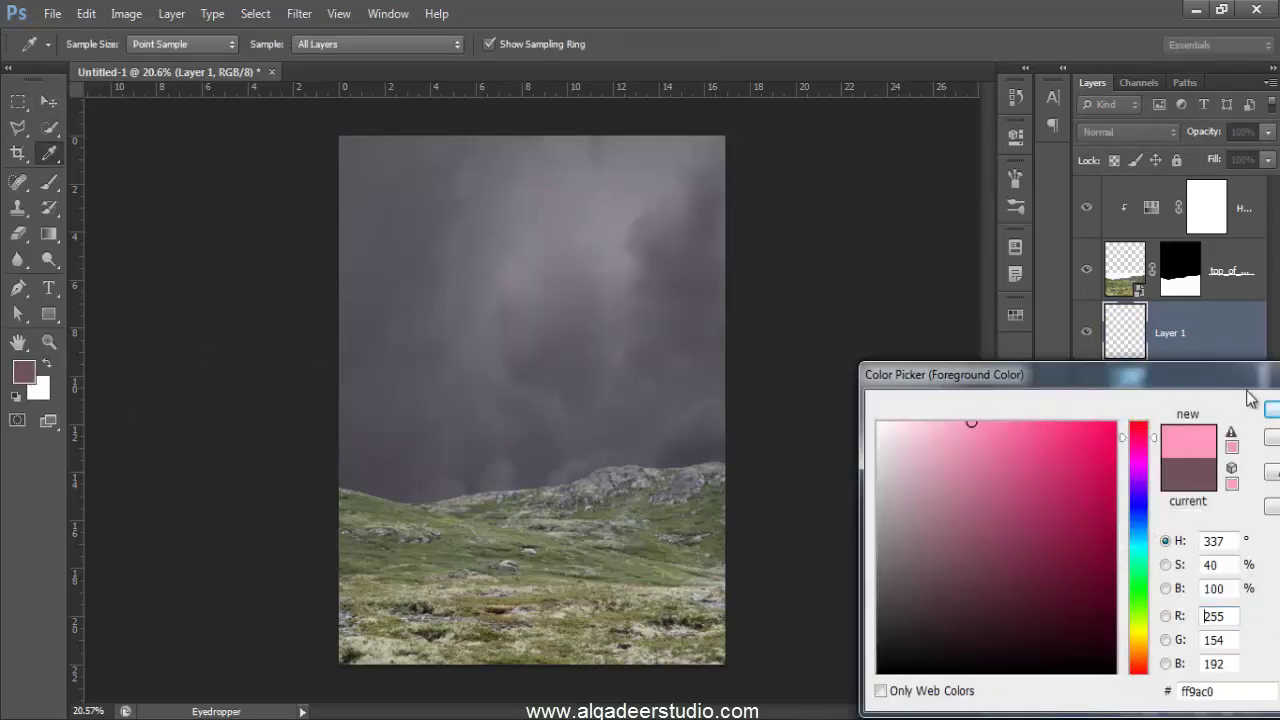
{"action": "left_click", "coordinate": [1272, 410]}
{"action": "key", "text": "v"}
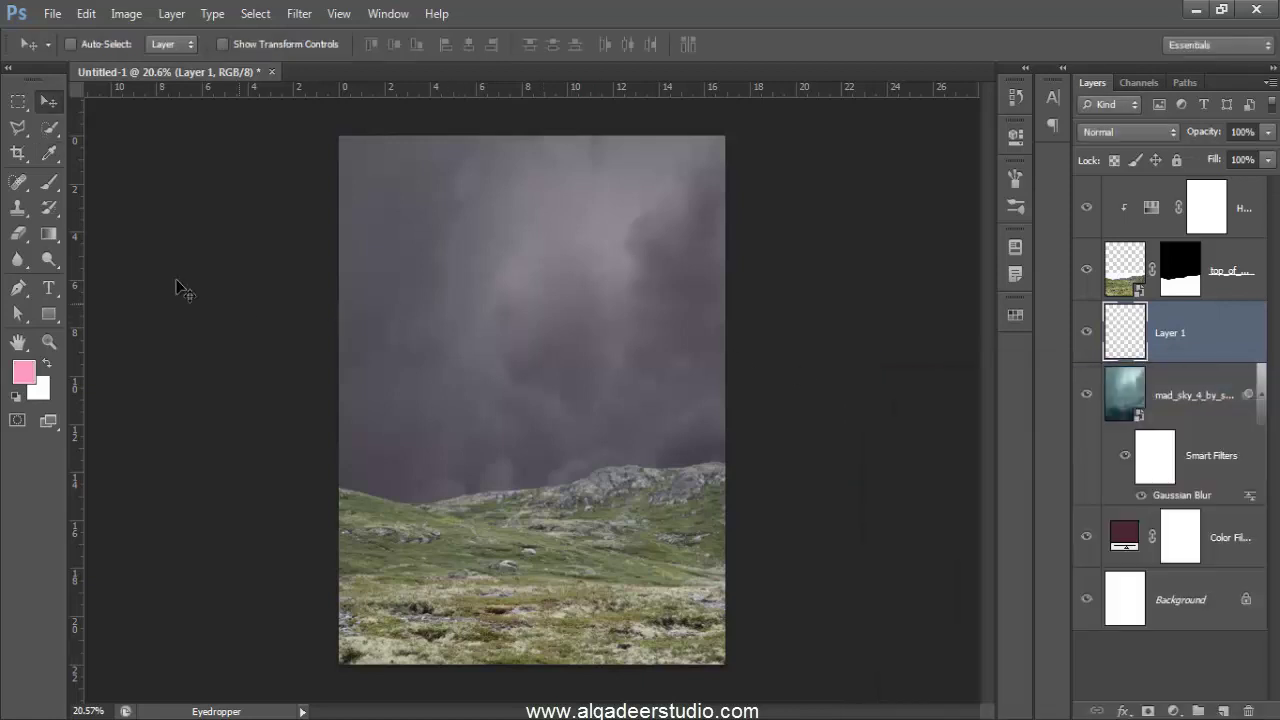
{"action": "left_click", "coordinate": [52, 183]}
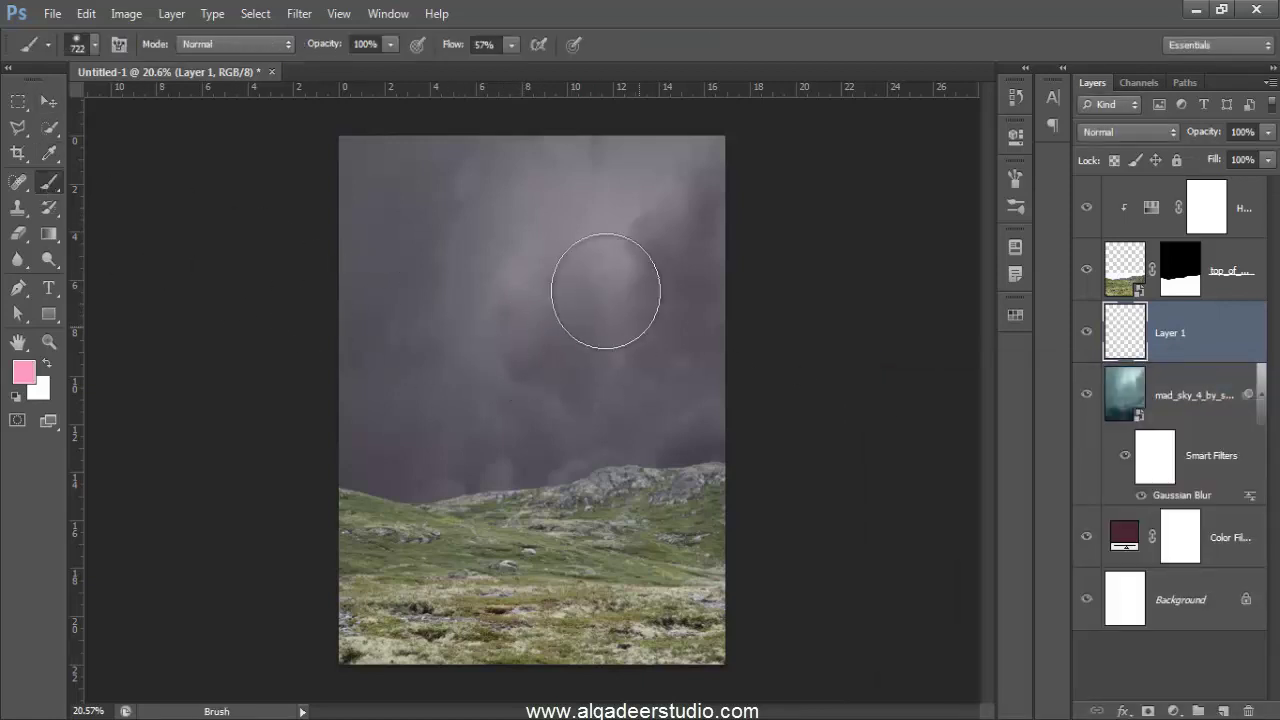
{"action": "left_click", "coordinate": [586, 281]}
{"action": "key", "text": "ctrl+z"}
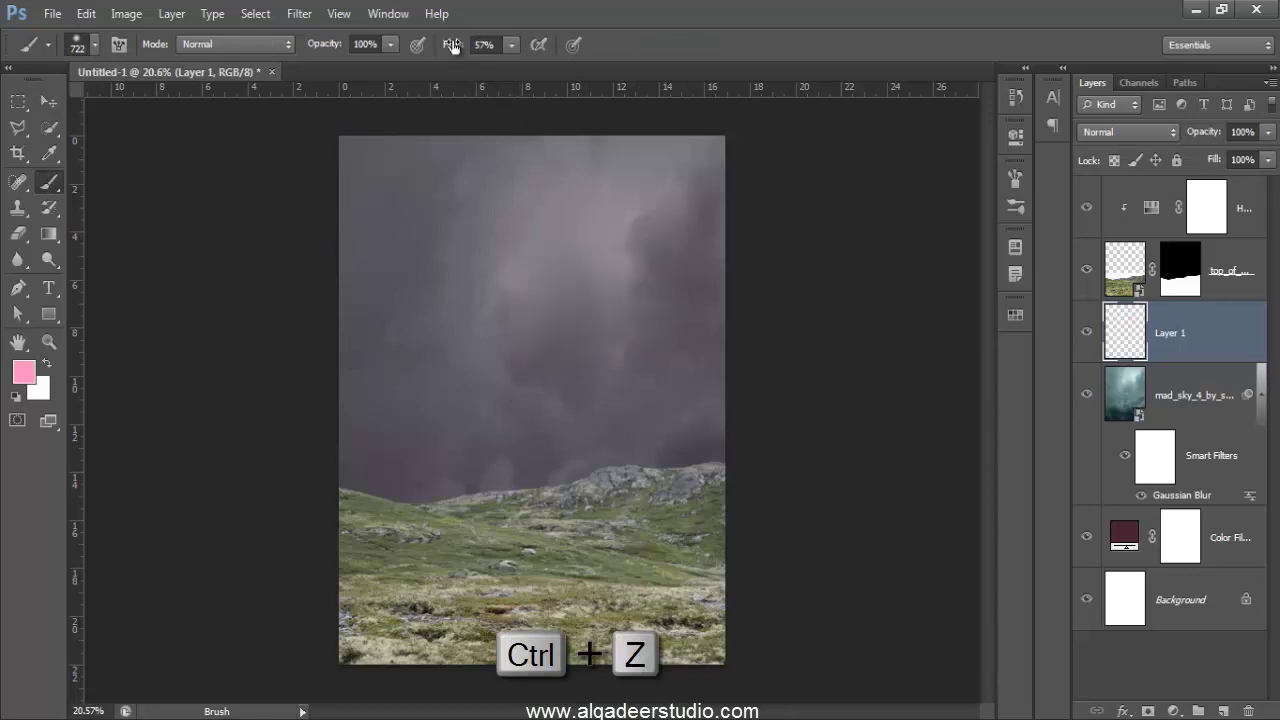
{"action": "left_click", "coordinate": [553, 320]}
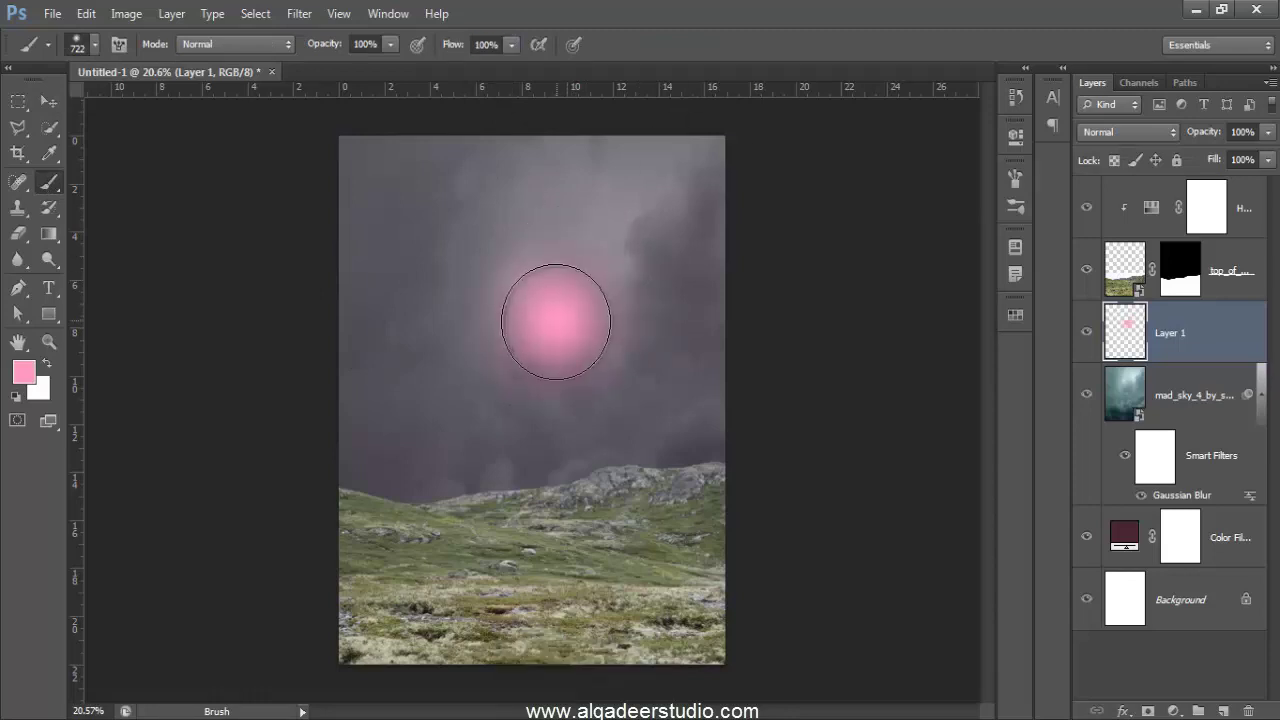
Step: Set the pink layer to Overlay and scale it to about 415% across the sky
{"action": "left_click", "coordinate": [48, 102]}
{"action": "left_click", "coordinate": [1125, 132]}
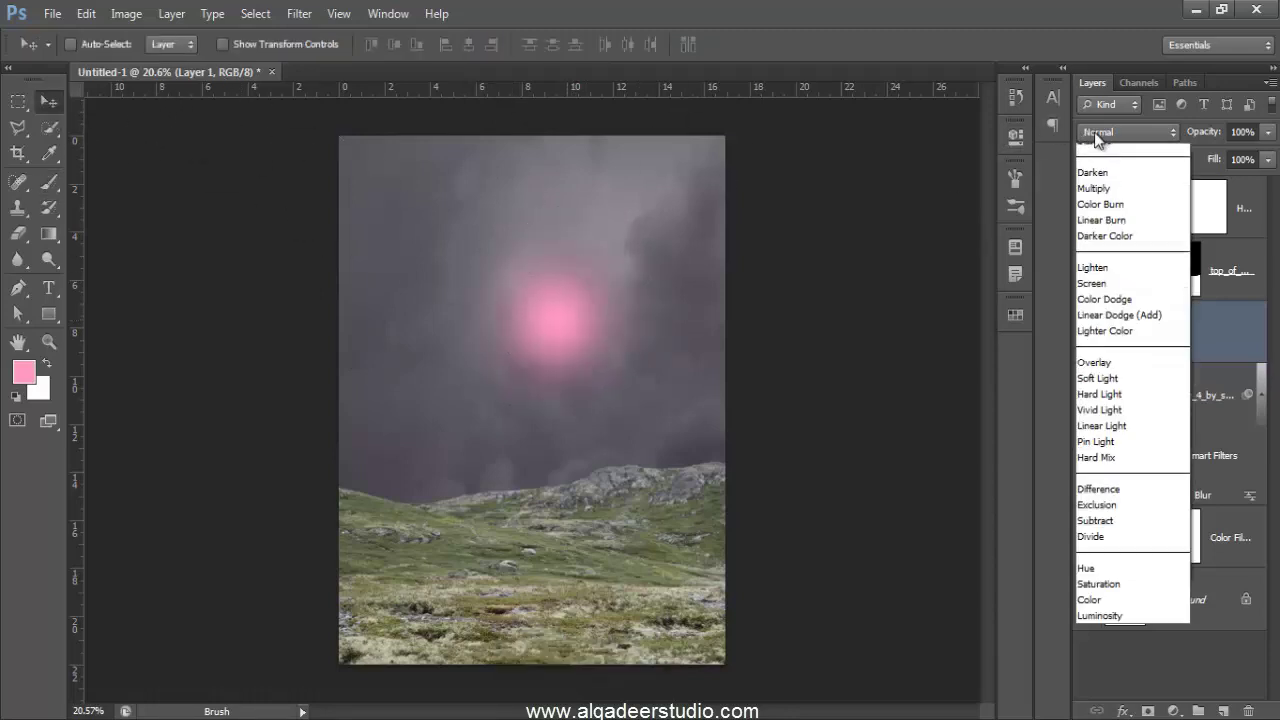
{"action": "left_click", "coordinate": [1113, 391]}
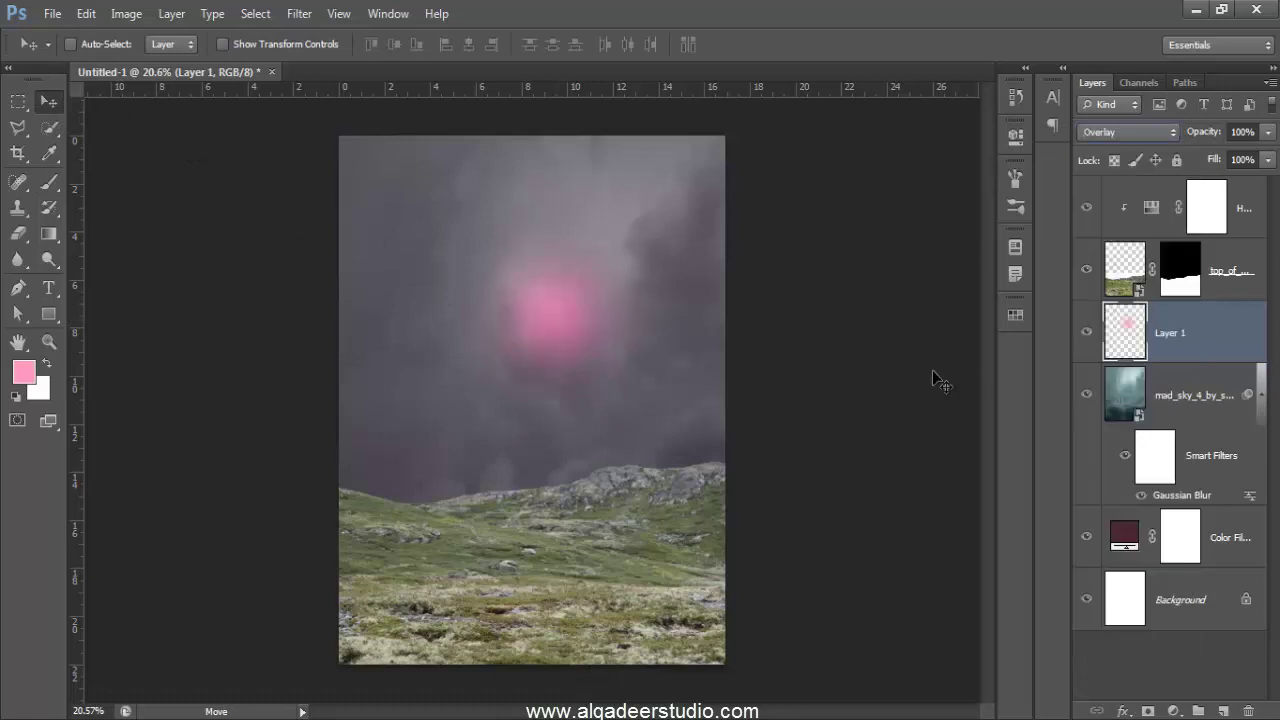
{"action": "key", "text": "ctrl+t"}
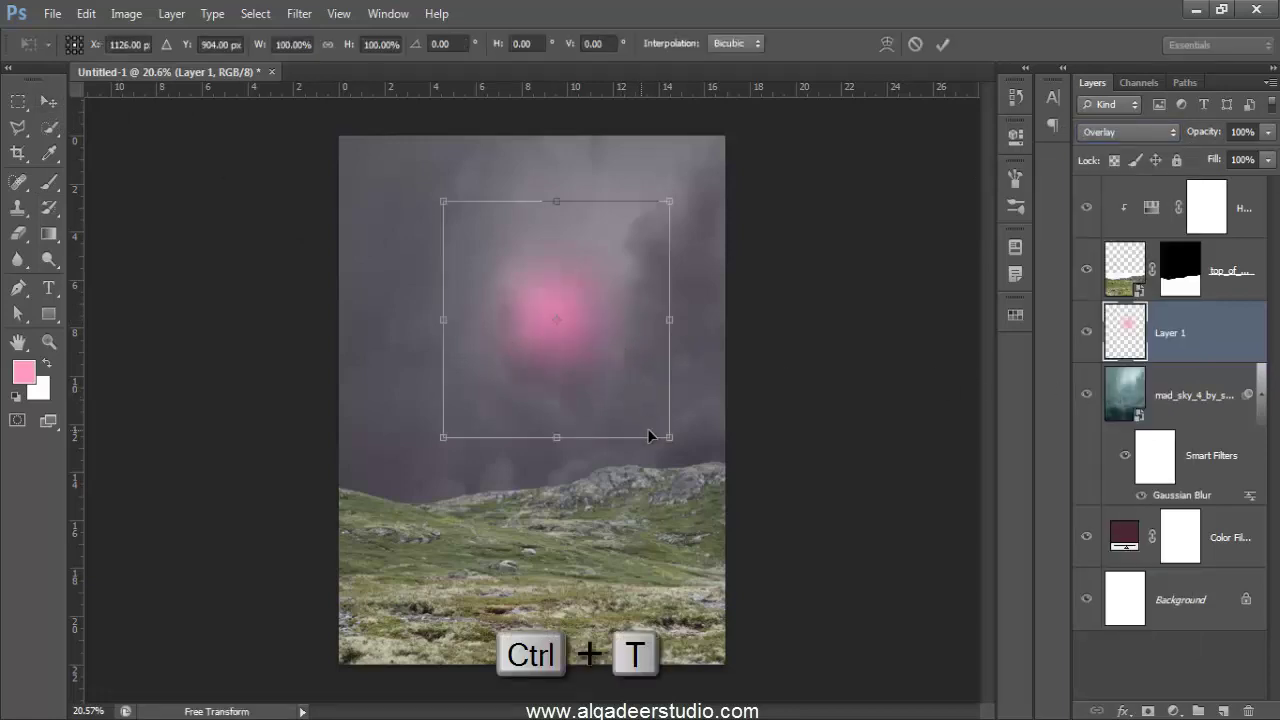
{"action": "left_click_drag", "start_coordinate": [708, 452], "coordinate": [1050, 590]}
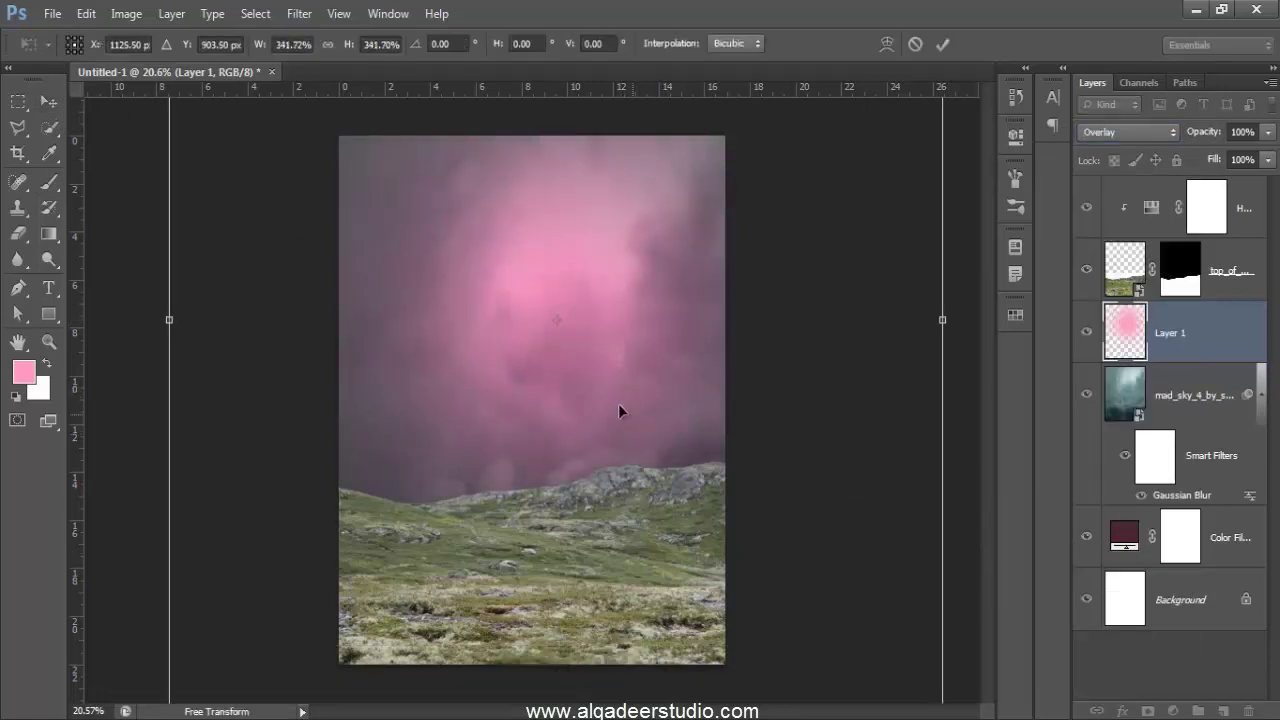
{"action": "mouse_move", "coordinate": [618, 403]}
{"action": "left_mouse_down"}
{"action": "mouse_move", "coordinate": [619, 354]}
{"action": "mouse_move", "coordinate": [640, 349]}
{"action": "left_mouse_up"}
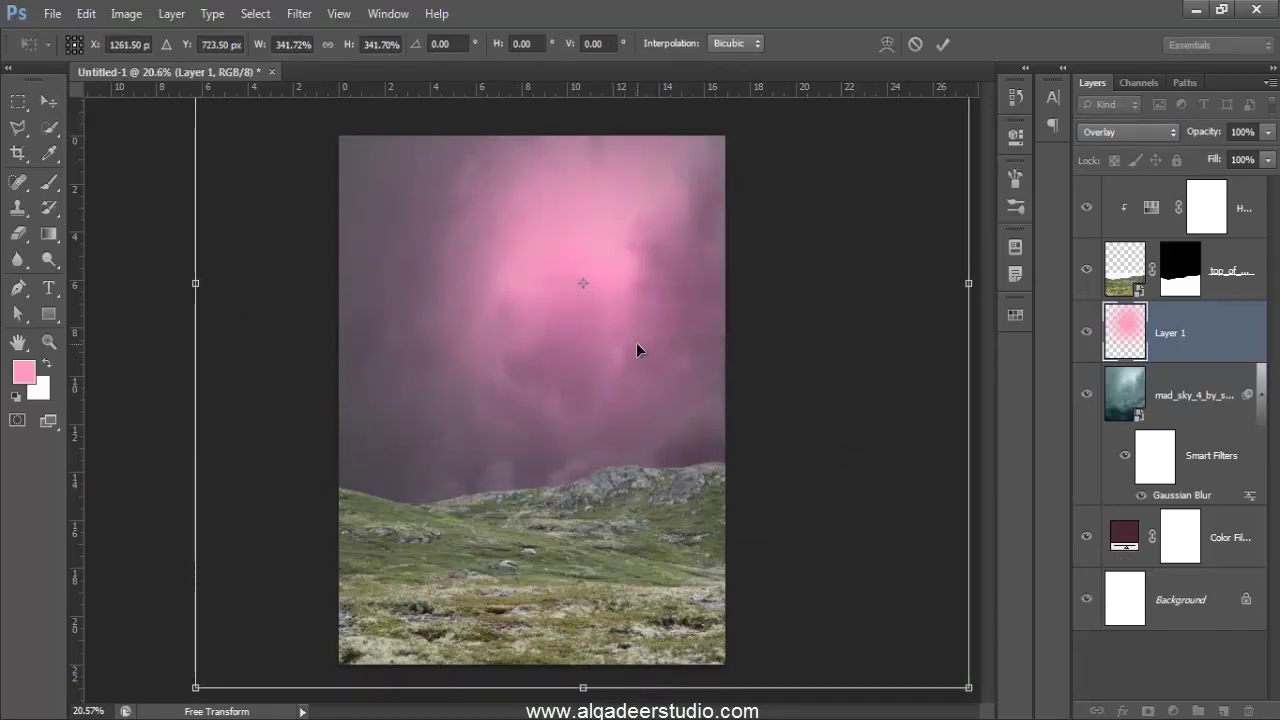
{"action": "scroll", "coordinate": [629, 349], "scroll_direction": "down", "scroll_amount": 2}
{"action": "left_click_drag", "start_coordinate": [832, 600], "coordinate": [965, 715]}
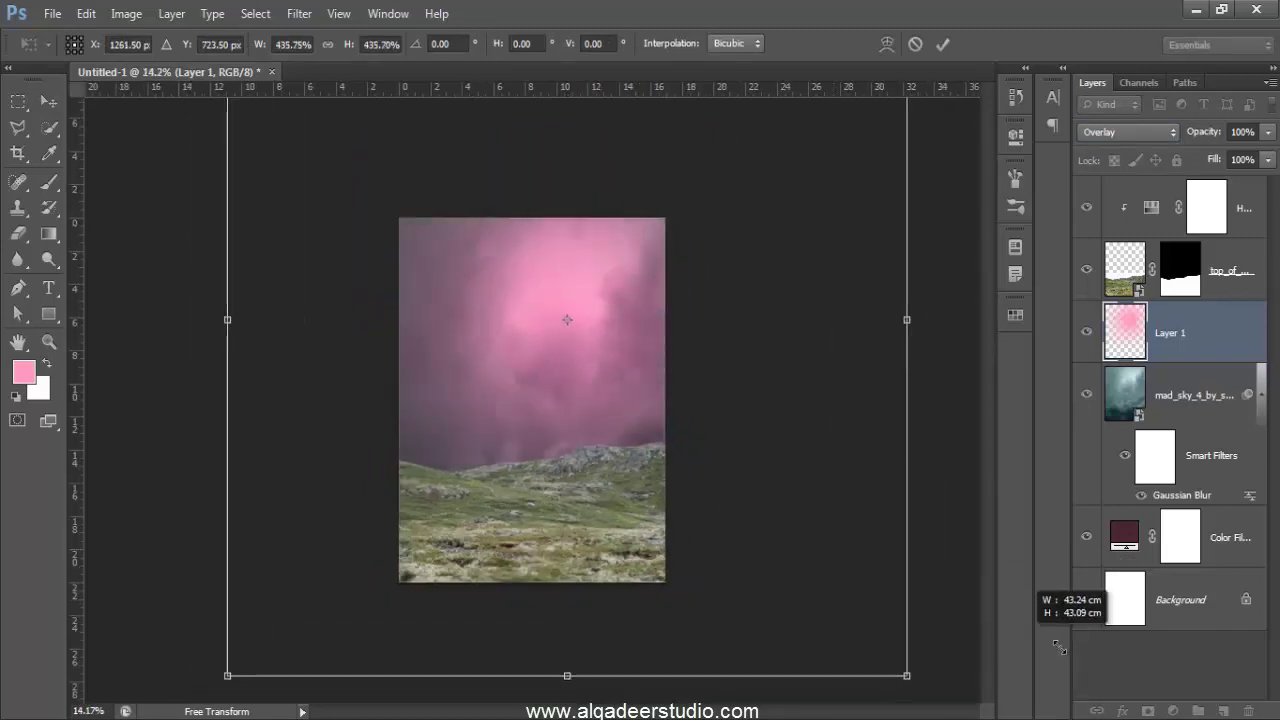
{"action": "left_click_drag", "start_coordinate": [714, 386], "coordinate": [714, 398]}
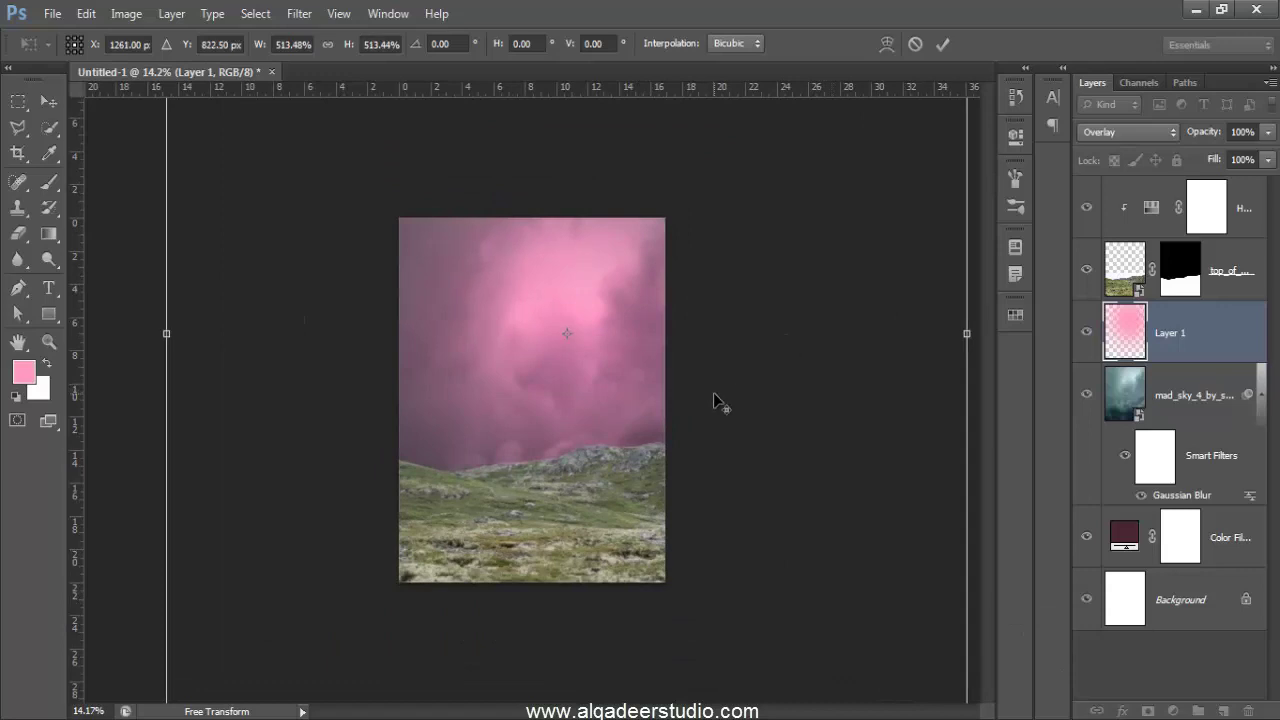
{"action": "scroll", "coordinate": [714, 398], "scroll_direction": "down", "scroll_amount": 1}
{"action": "left_click_drag", "start_coordinate": [852, 663], "coordinate": [801, 604]}
{"action": "left_click_drag", "start_coordinate": [577, 370], "coordinate": [614, 393]}
{"action": "key", "text": "Return"}
Step: Shift the pink glow slightly right and toggle its visibility to compare
{"action": "left_click", "coordinate": [1171, 379]}
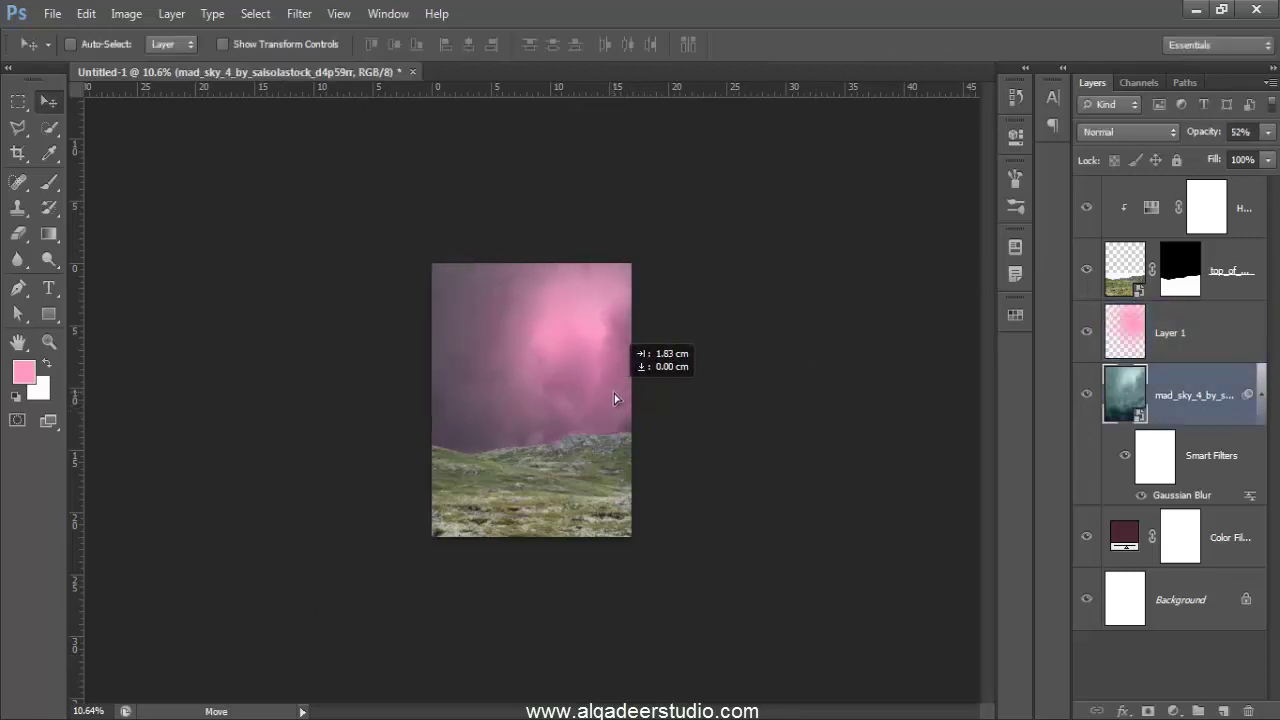
{"action": "left_click_drag", "start_coordinate": [616, 398], "coordinate": [617, 398]}
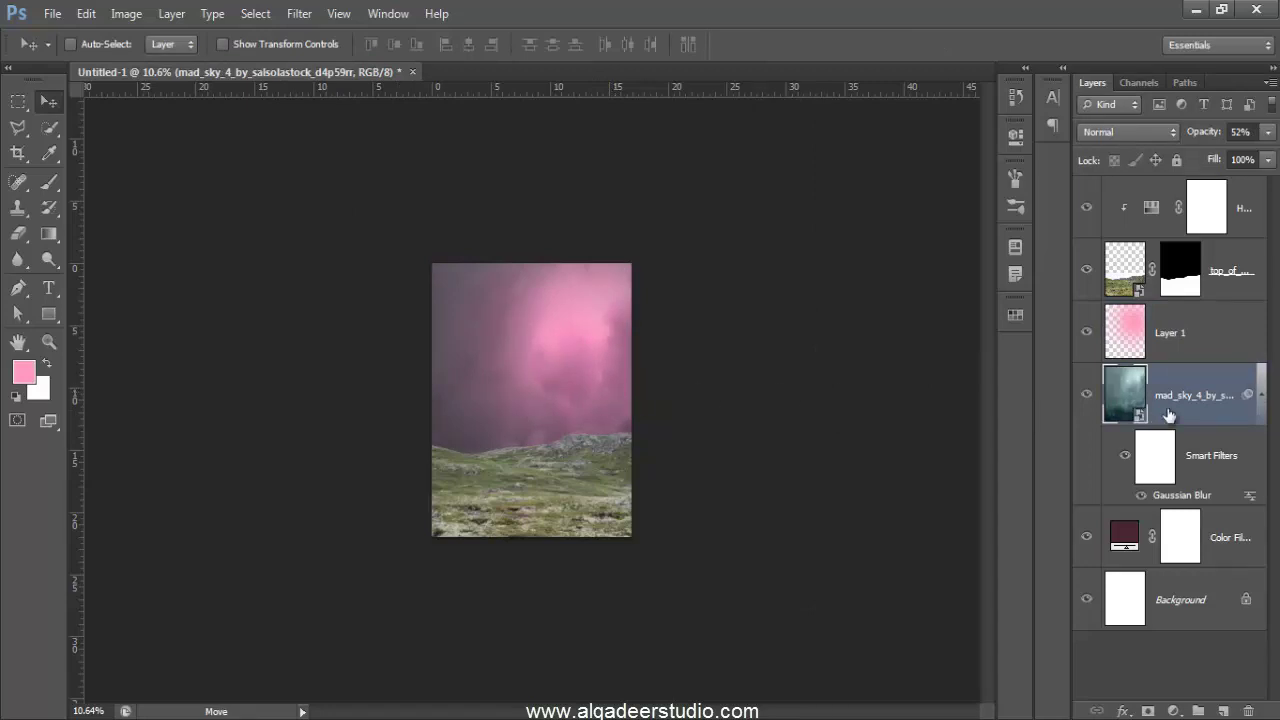
{"action": "left_click", "coordinate": [1212, 352]}
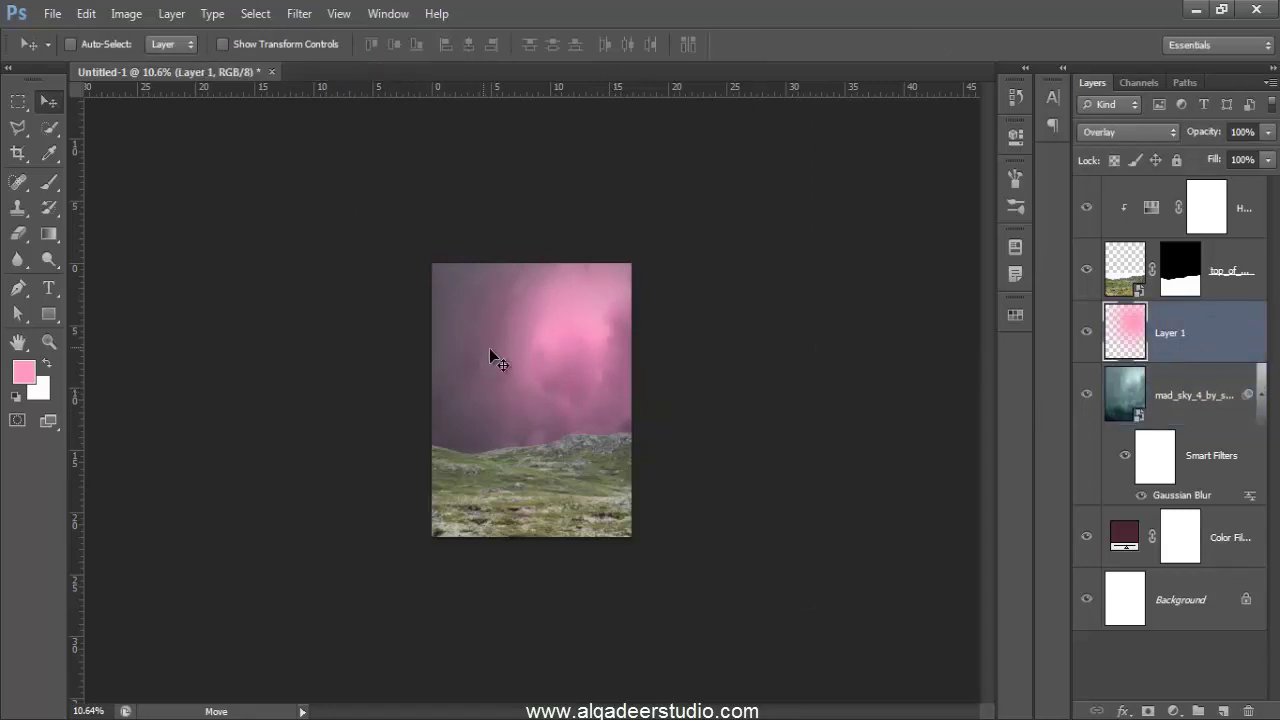
{"action": "left_click_drag", "start_coordinate": [489, 348], "coordinate": [512, 355]}
{"action": "scroll", "coordinate": [619, 299], "scroll_direction": "up", "scroll_amount": 3}
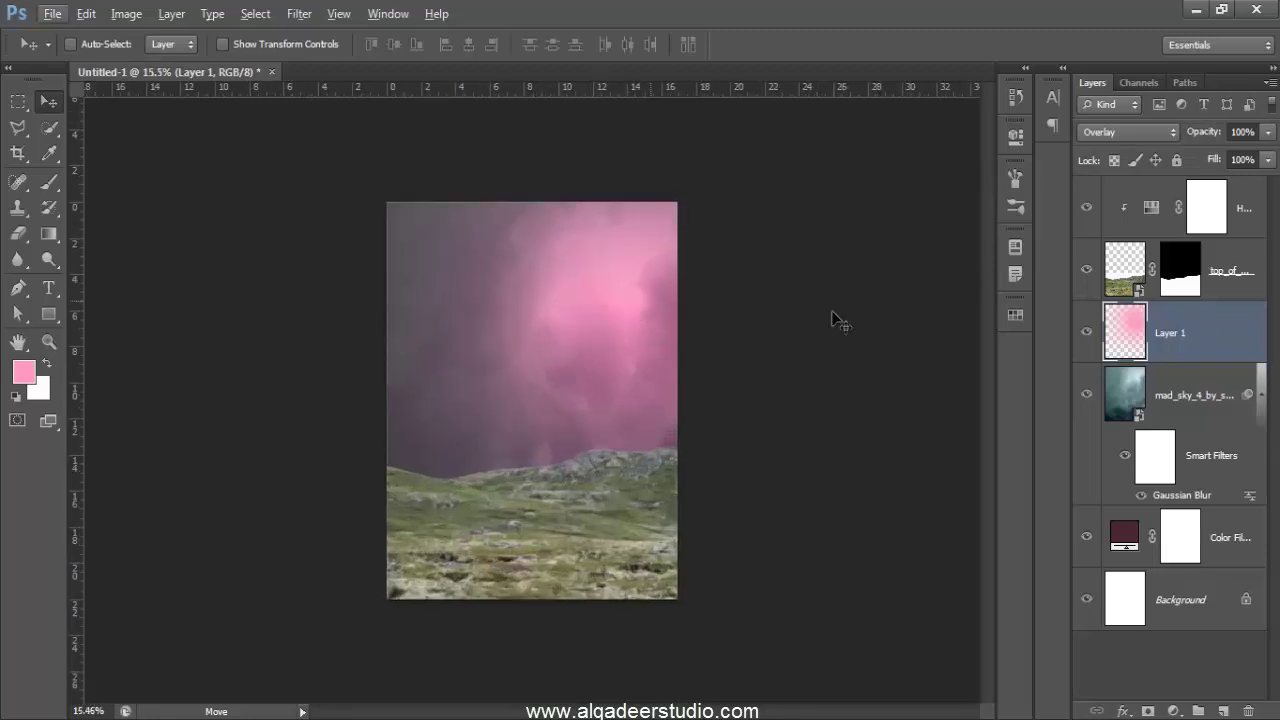
{"action": "left_click", "coordinate": [1085, 330]}
{"action": "left_click", "coordinate": [1085, 329]}
Step: Add a Levels adjustment clipped to the sky with Output white at 87
{"action": "left_click", "coordinate": [1190, 396]}
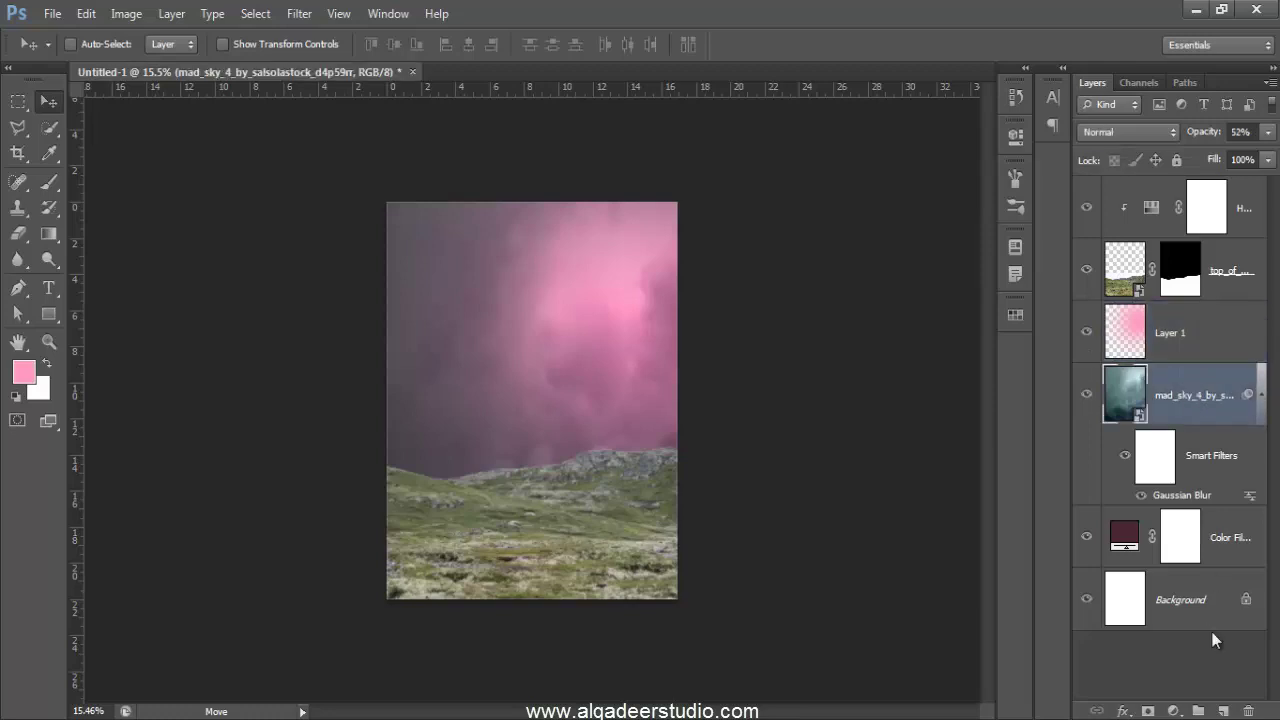
{"action": "left_click", "coordinate": [1175, 710]}
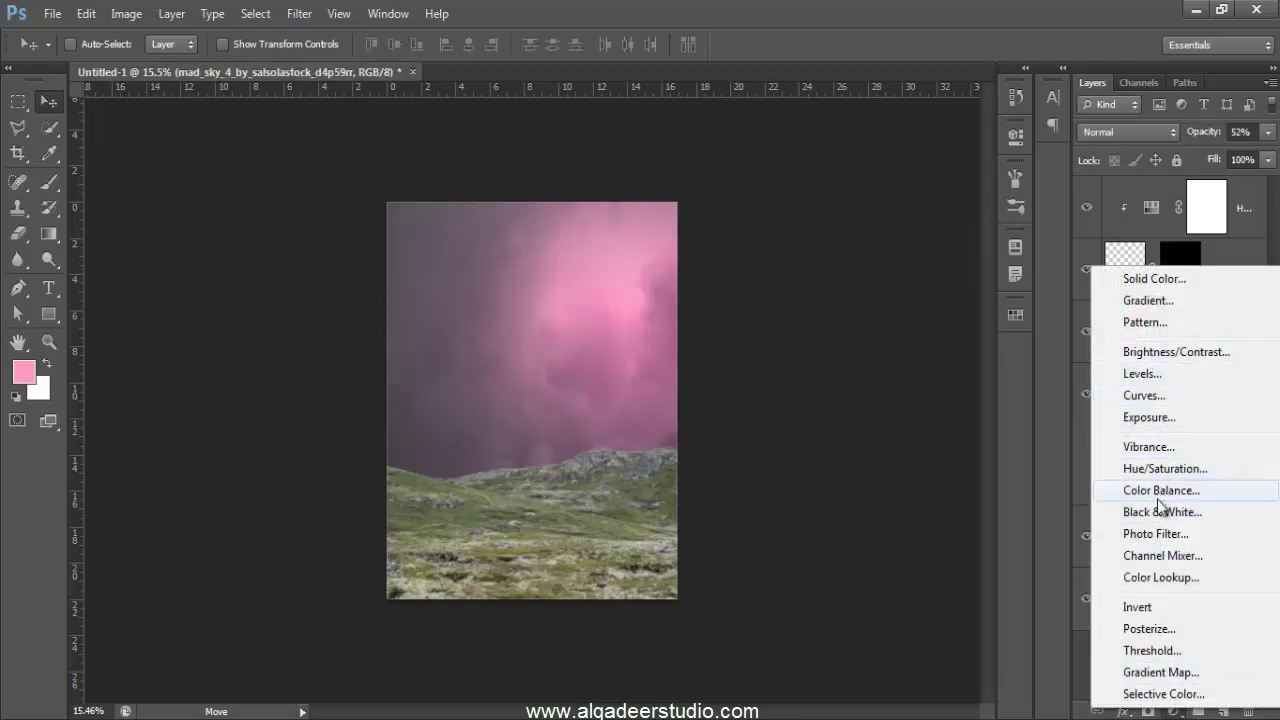
{"action": "left_click", "coordinate": [1143, 376]}
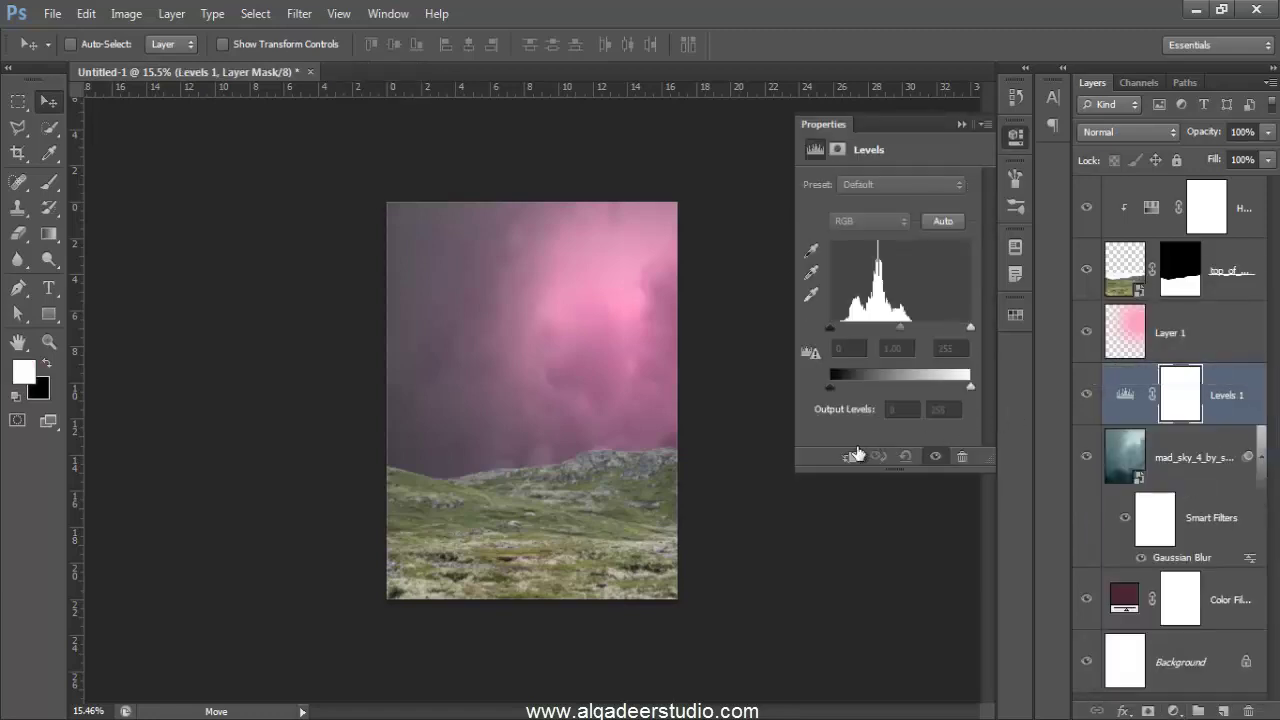
{"action": "left_click", "coordinate": [852, 456]}
{"action": "left_click_drag", "start_coordinate": [962, 392], "coordinate": [879, 391]}
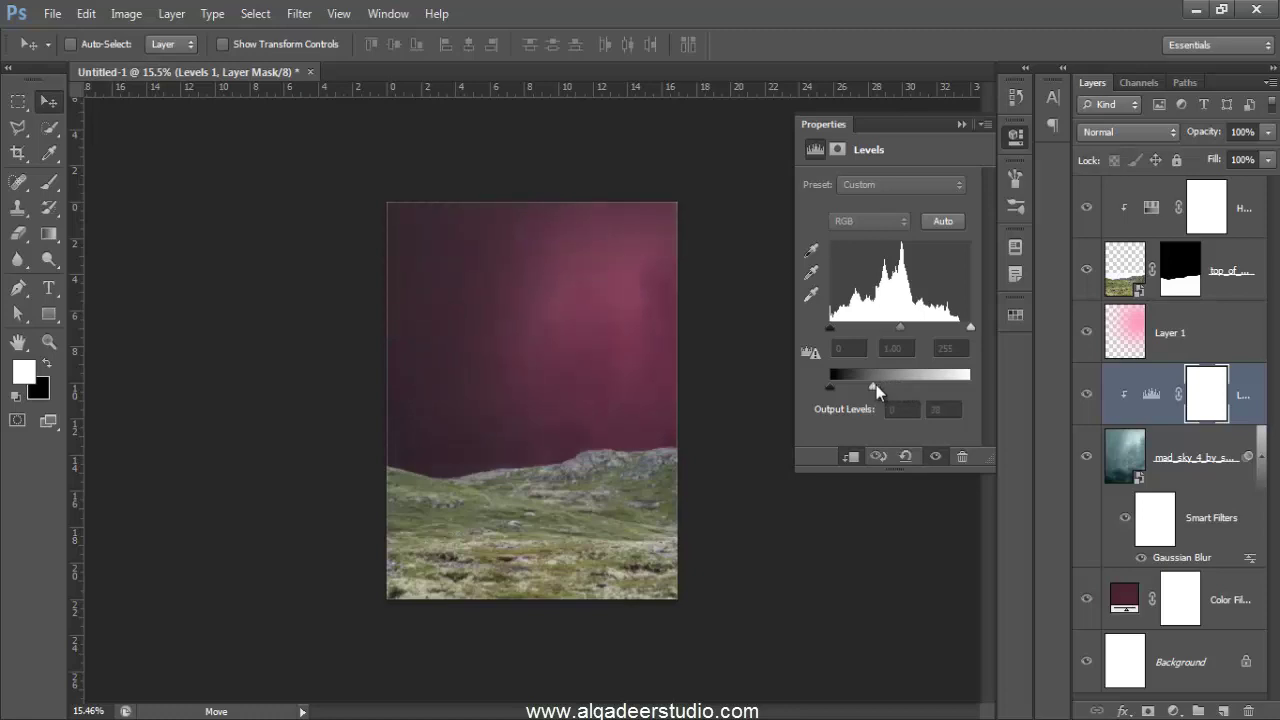
{"action": "left_click", "coordinate": [1200, 388]}
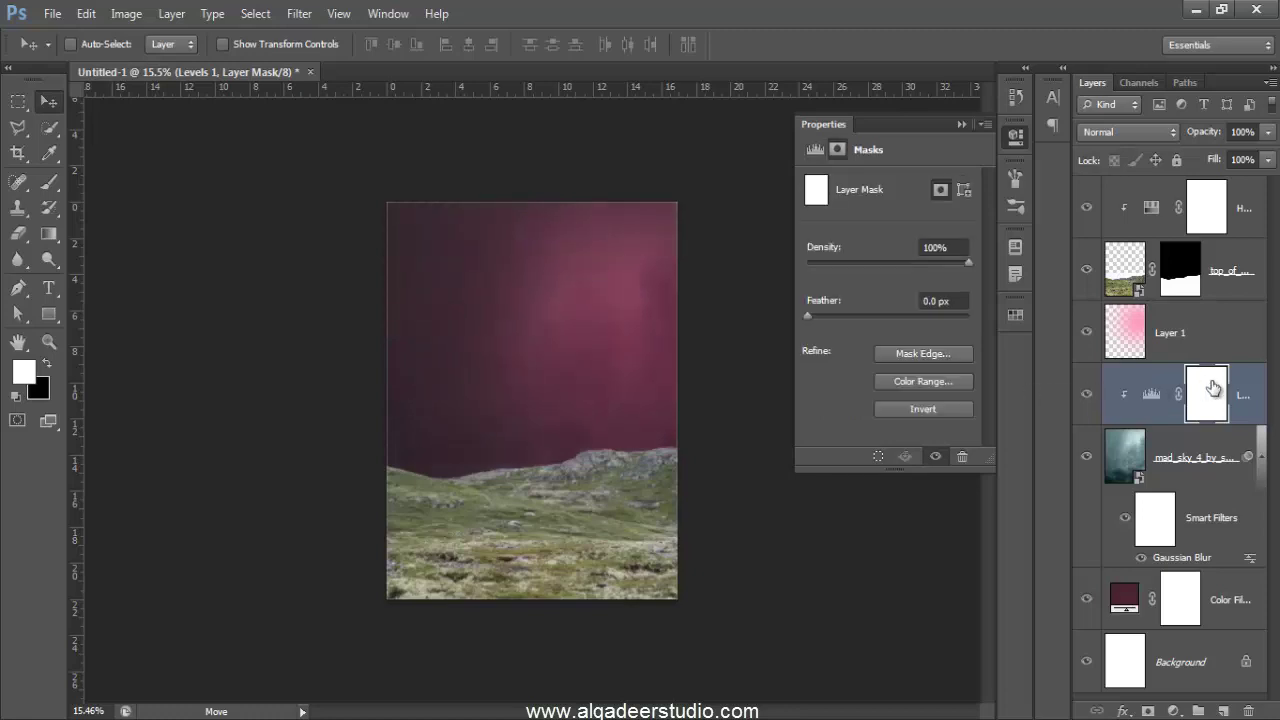
{"action": "left_click", "coordinate": [961, 124]}
Step: Brush the Levels mask with a 1007 px low-flow brush to keep the upper-middle glow bright
{"action": "left_click", "coordinate": [49, 182]}
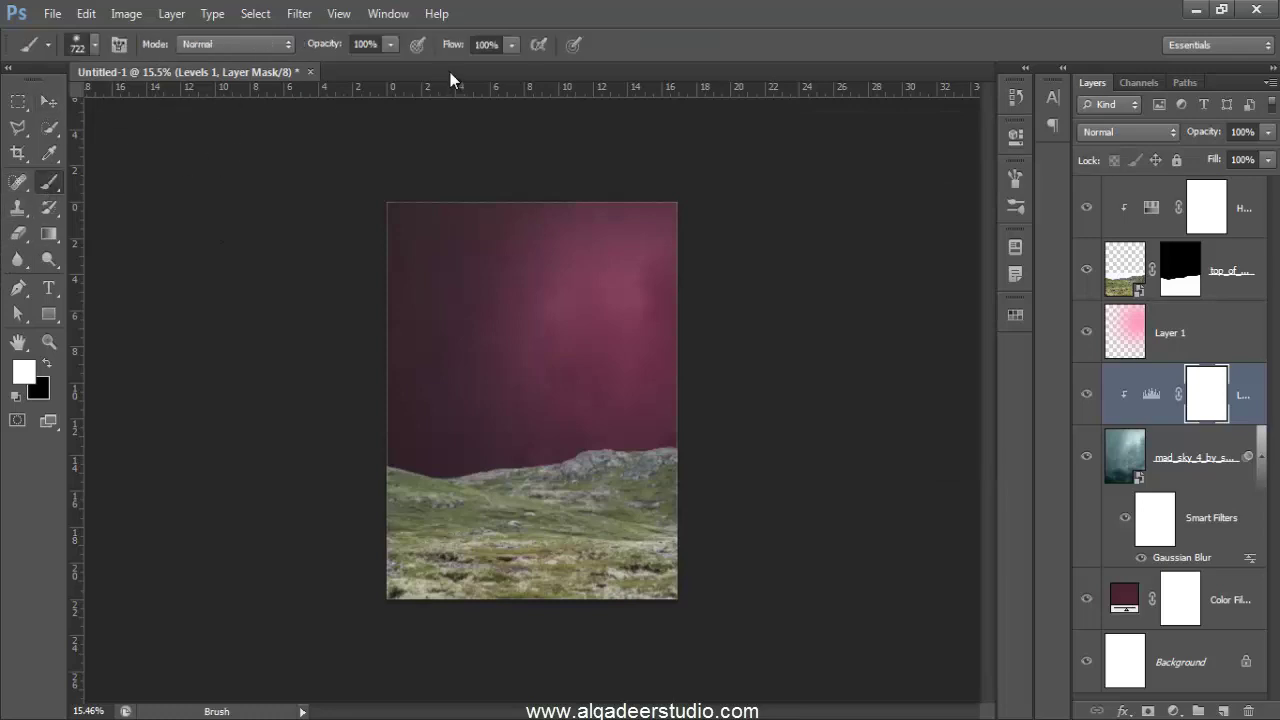
{"action": "left_click_drag", "start_coordinate": [457, 45], "coordinate": [407, 53]}
{"action": "mouse_move", "coordinate": [594, 322]}
{"action": "left_mouse_down"}
{"action": "mouse_move", "coordinate": [612, 260]}
{"action": "mouse_move", "coordinate": [591, 256]}
{"action": "left_mouse_up"}
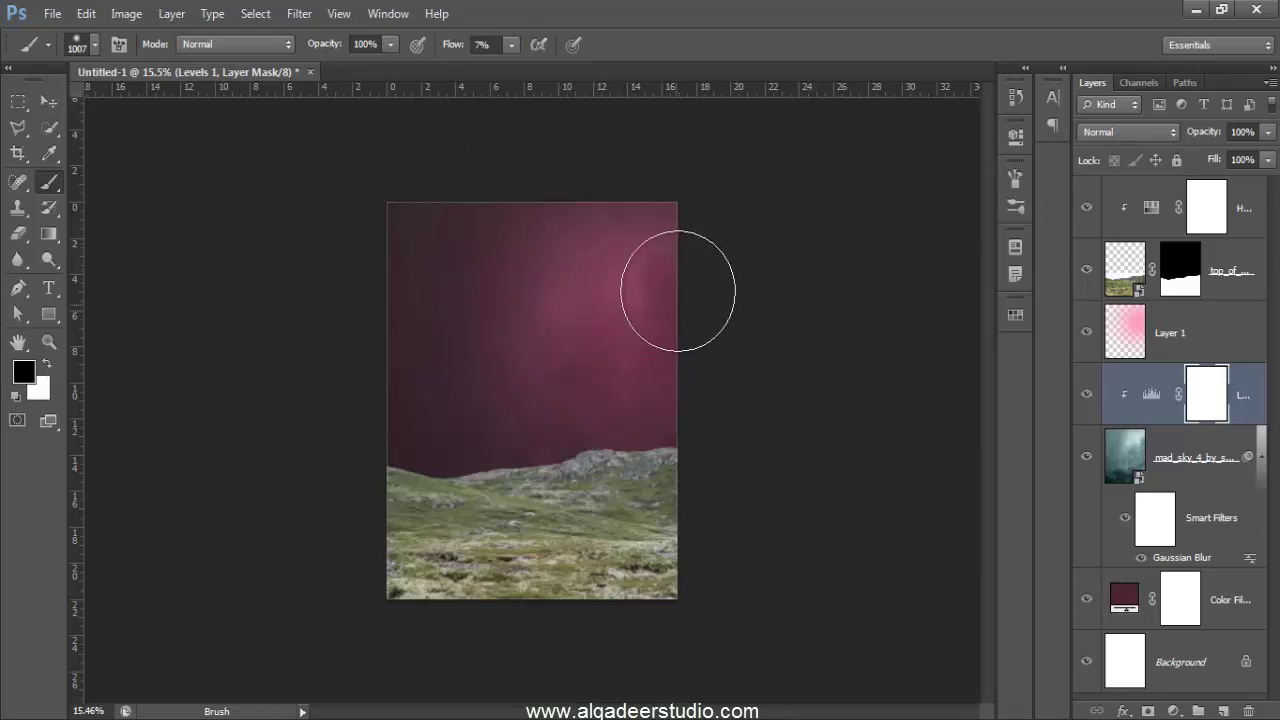
{"action": "mouse_move", "coordinate": [580, 334]}
{"action": "left_mouse_down"}
{"action": "mouse_move", "coordinate": [599, 304]}
{"action": "mouse_move", "coordinate": [631, 409]}
{"action": "mouse_move", "coordinate": [548, 389]}
{"action": "mouse_move", "coordinate": [486, 451]}
{"action": "mouse_move", "coordinate": [551, 320]}
{"action": "mouse_move", "coordinate": [554, 271]}
{"action": "mouse_move", "coordinate": [466, 234]}
{"action": "mouse_move", "coordinate": [634, 277]}
{"action": "mouse_move", "coordinate": [623, 337]}
{"action": "mouse_move", "coordinate": [640, 278]}
{"action": "mouse_move", "coordinate": [620, 200]}
{"action": "mouse_move", "coordinate": [640, 246]}
{"action": "mouse_move", "coordinate": [638, 394]}
{"action": "left_mouse_up"}
{"action": "mouse_move", "coordinate": [618, 297]}
{"action": "left_mouse_down"}
{"action": "mouse_move", "coordinate": [506, 314]}
{"action": "mouse_move", "coordinate": [483, 274]}
{"action": "mouse_move", "coordinate": [461, 284]}
{"action": "mouse_move", "coordinate": [546, 249]}
{"action": "mouse_move", "coordinate": [491, 380]}
{"action": "mouse_move", "coordinate": [663, 306]}
{"action": "mouse_move", "coordinate": [629, 339]}
{"action": "mouse_move", "coordinate": [609, 266]}
{"action": "mouse_move", "coordinate": [620, 329]}
{"action": "mouse_move", "coordinate": [543, 323]}
{"action": "mouse_move", "coordinate": [636, 258]}
{"action": "mouse_move", "coordinate": [634, 414]}
{"action": "mouse_move", "coordinate": [643, 271]}
{"action": "mouse_move", "coordinate": [579, 420]}
{"action": "left_mouse_up"}
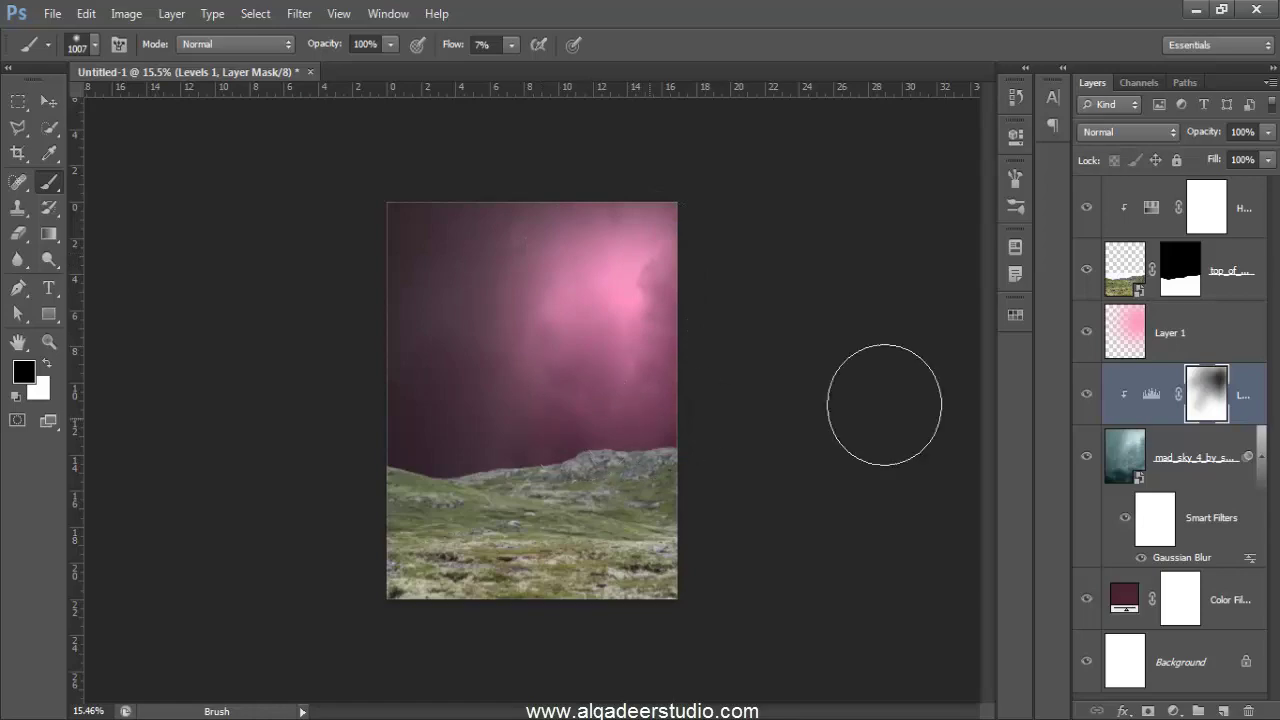
{"action": "left_click", "coordinate": [1197, 343]}
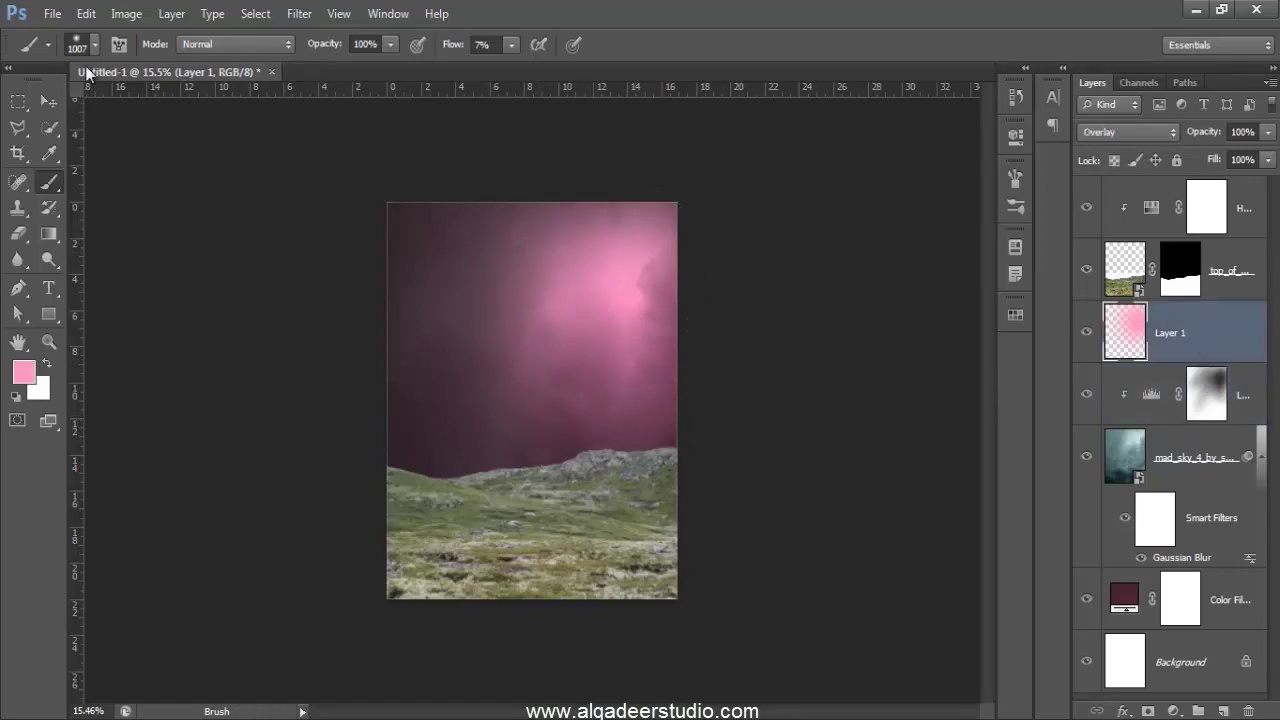
Step: Place the full moon photo toward the upper right of the sky
{"action": "left_click", "coordinate": [52, 13]}
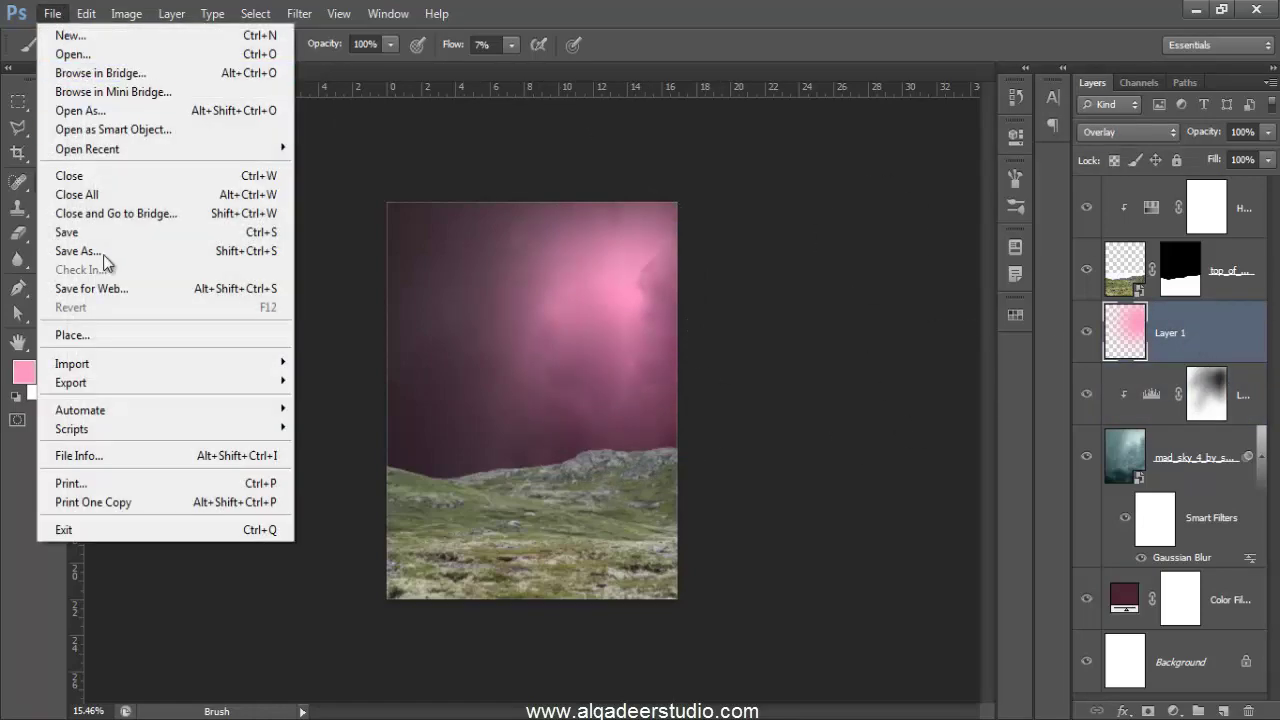
{"action": "left_click", "coordinate": [107, 338]}
{"action": "left_click", "coordinate": [152, 160]}
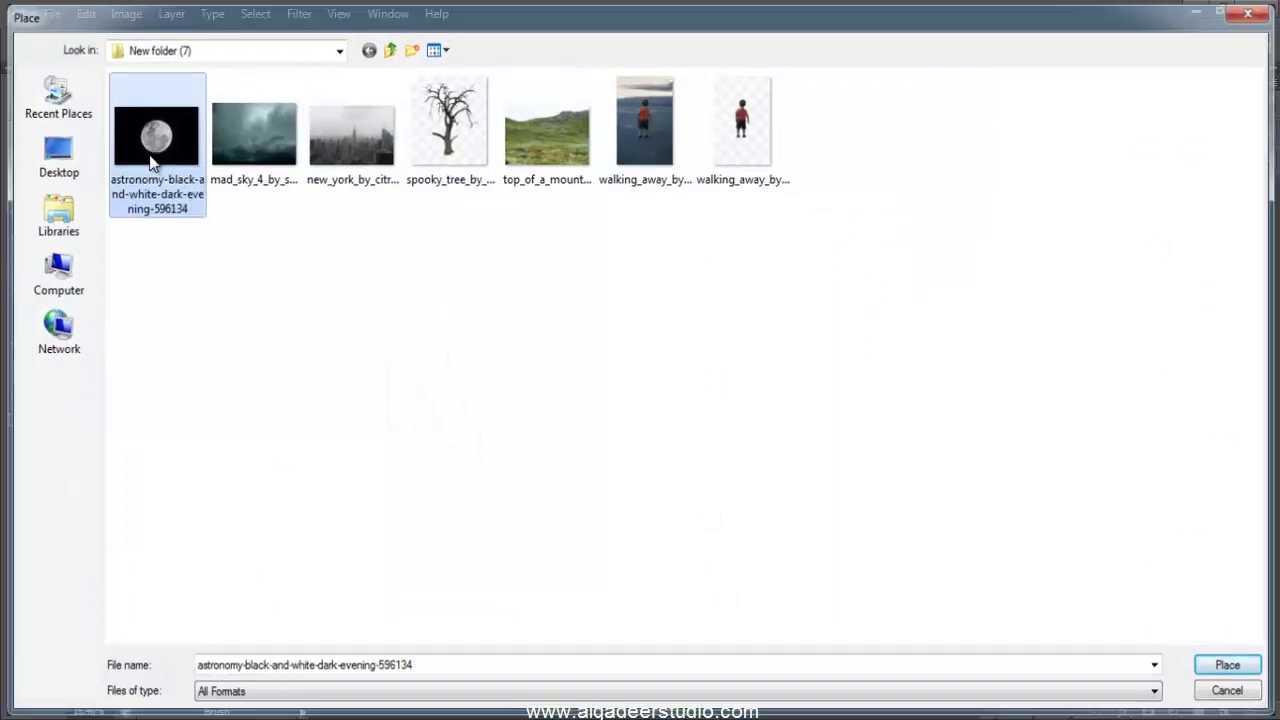
{"action": "double_click", "coordinate": [152, 160]}
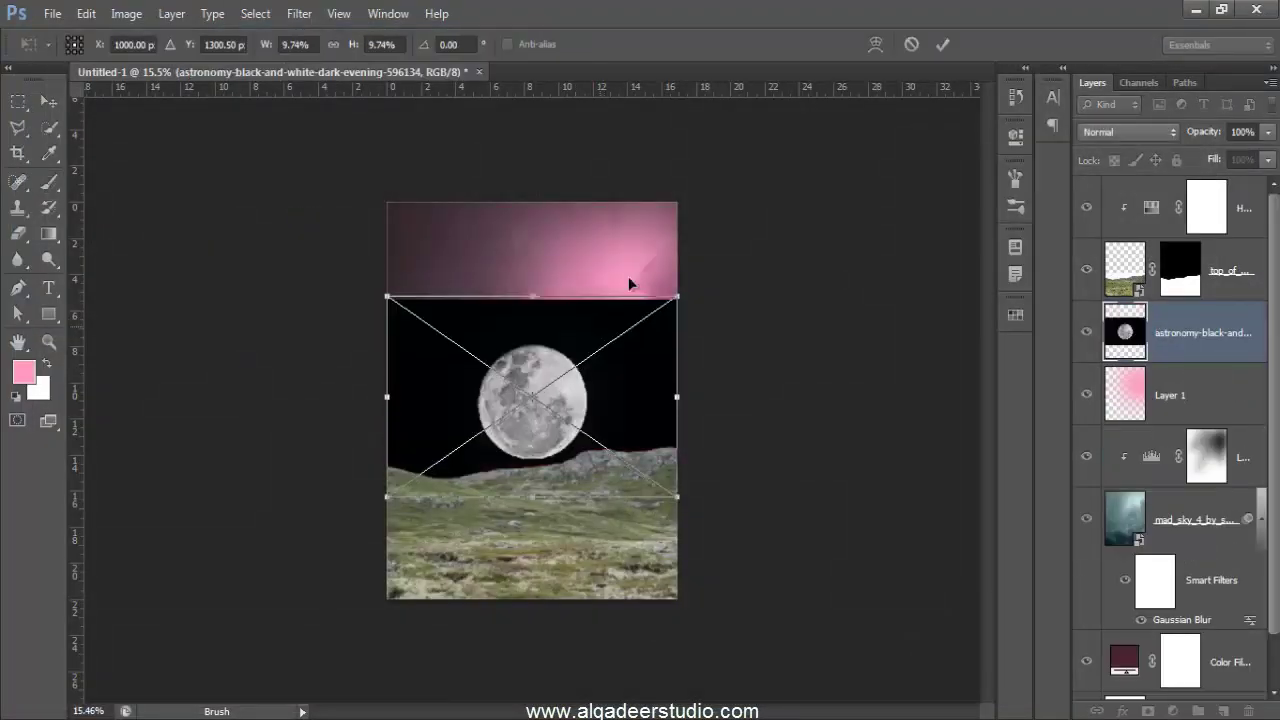
{"action": "left_click_drag", "start_coordinate": [629, 284], "coordinate": [684, 214]}
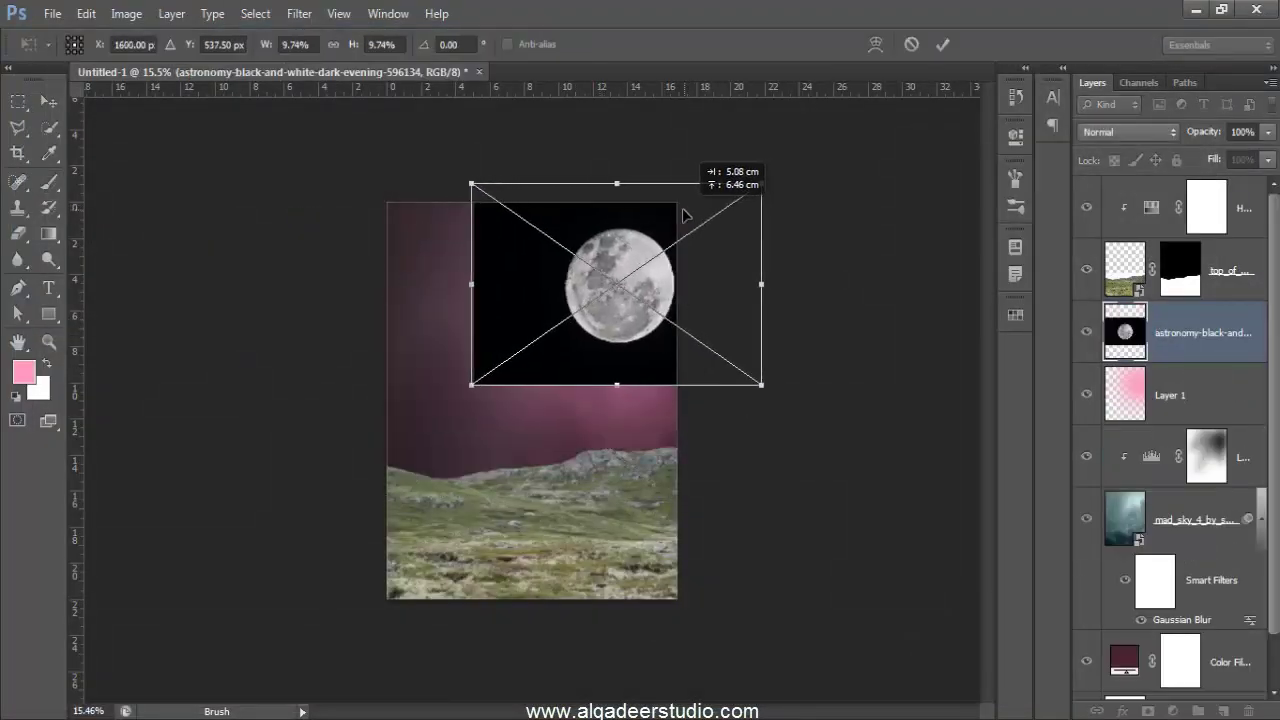
{"action": "key", "text": "Return"}
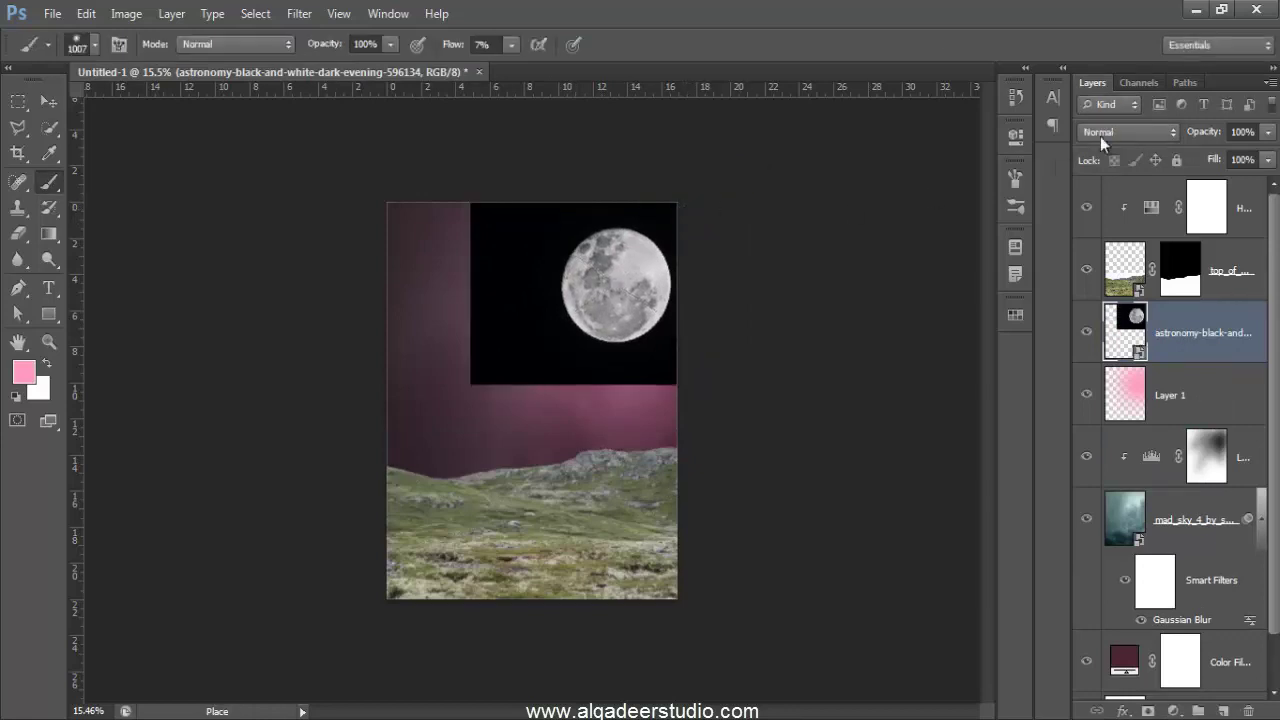
Step: Set the moon layer to Screen, shrink it to 8%, rotate it, and nudge it into place
{"action": "left_click", "coordinate": [1110, 131]}
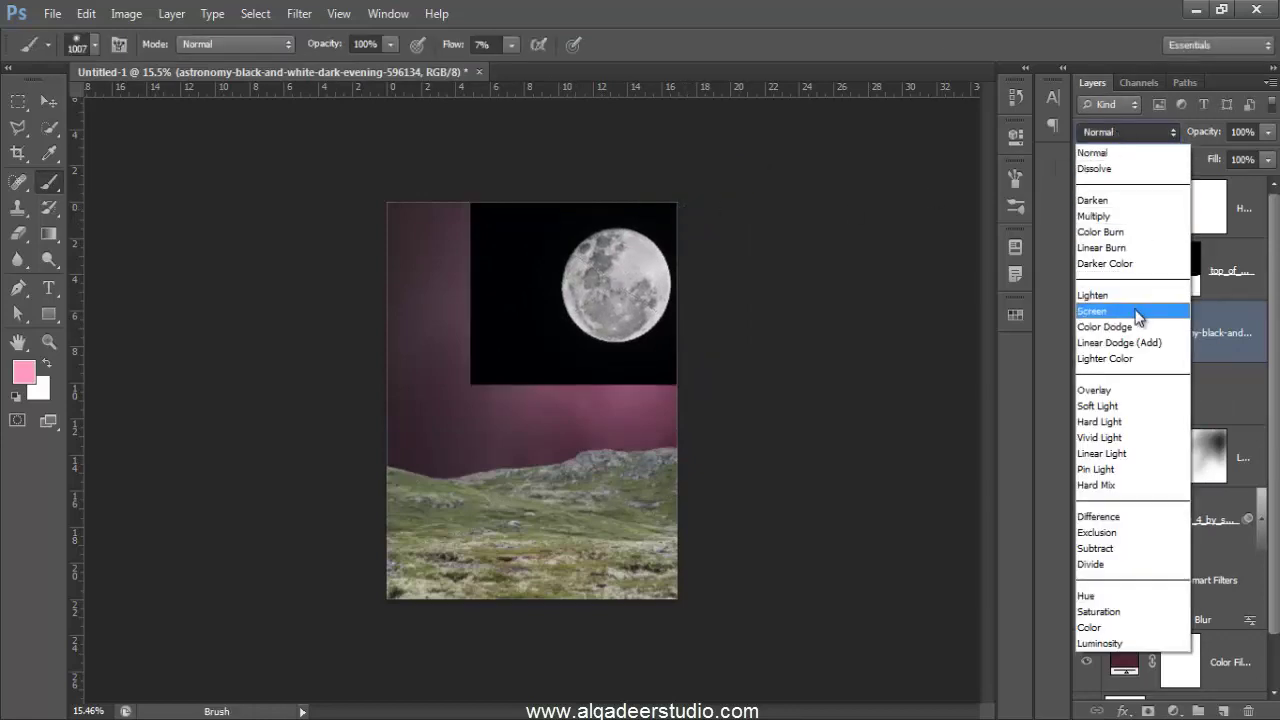
{"action": "left_click", "coordinate": [1138, 312]}
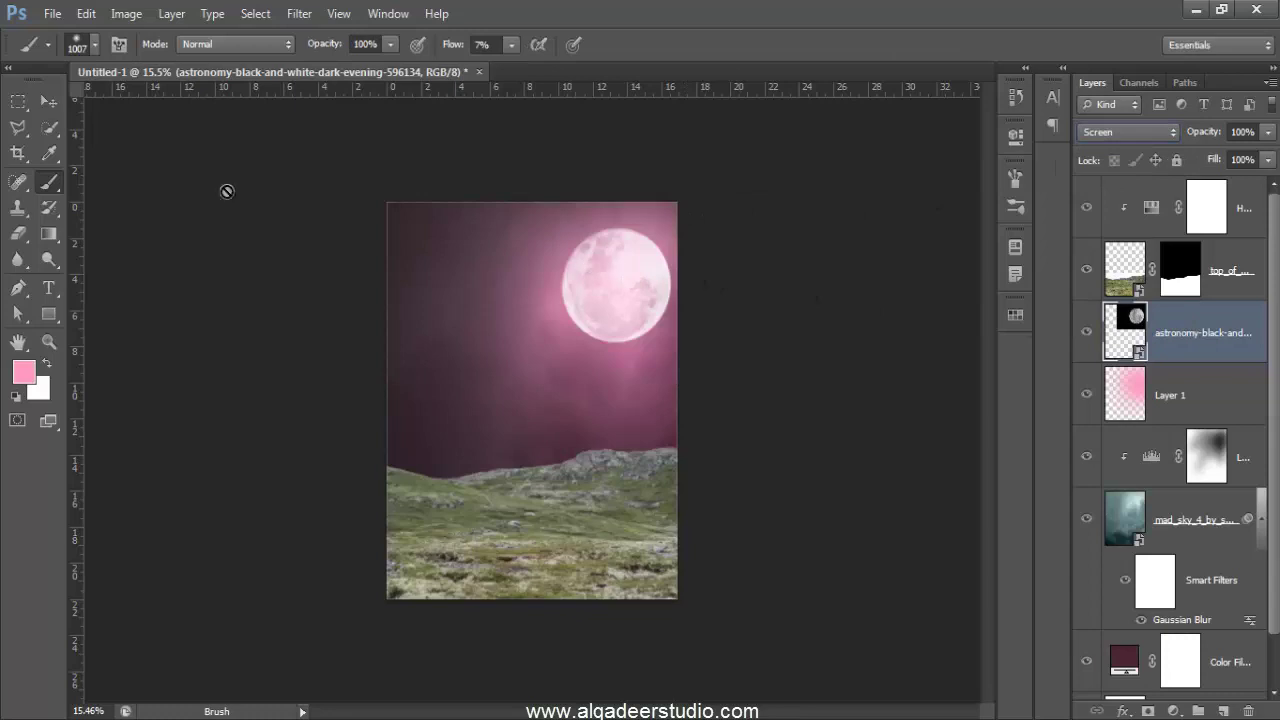
{"action": "left_click", "coordinate": [46, 100]}
{"action": "key", "text": "ctrl+t"}
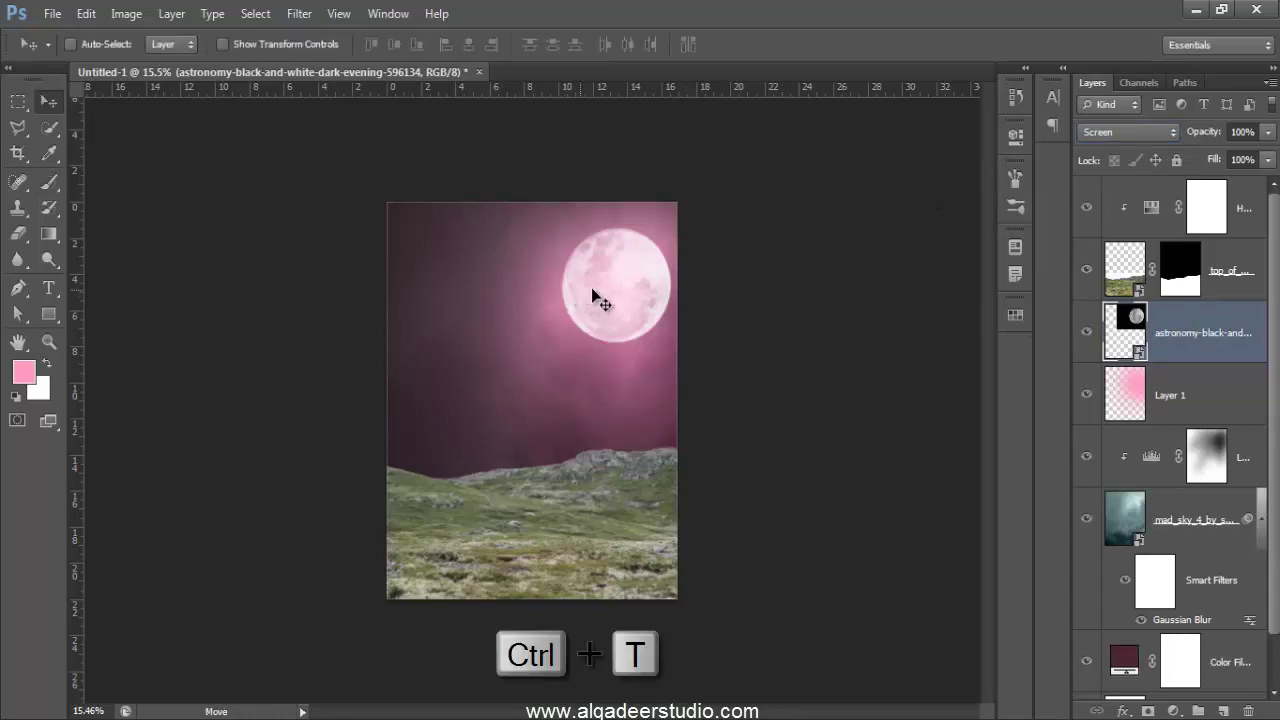
{"action": "left_click_drag", "start_coordinate": [765, 186], "coordinate": [731, 205]}
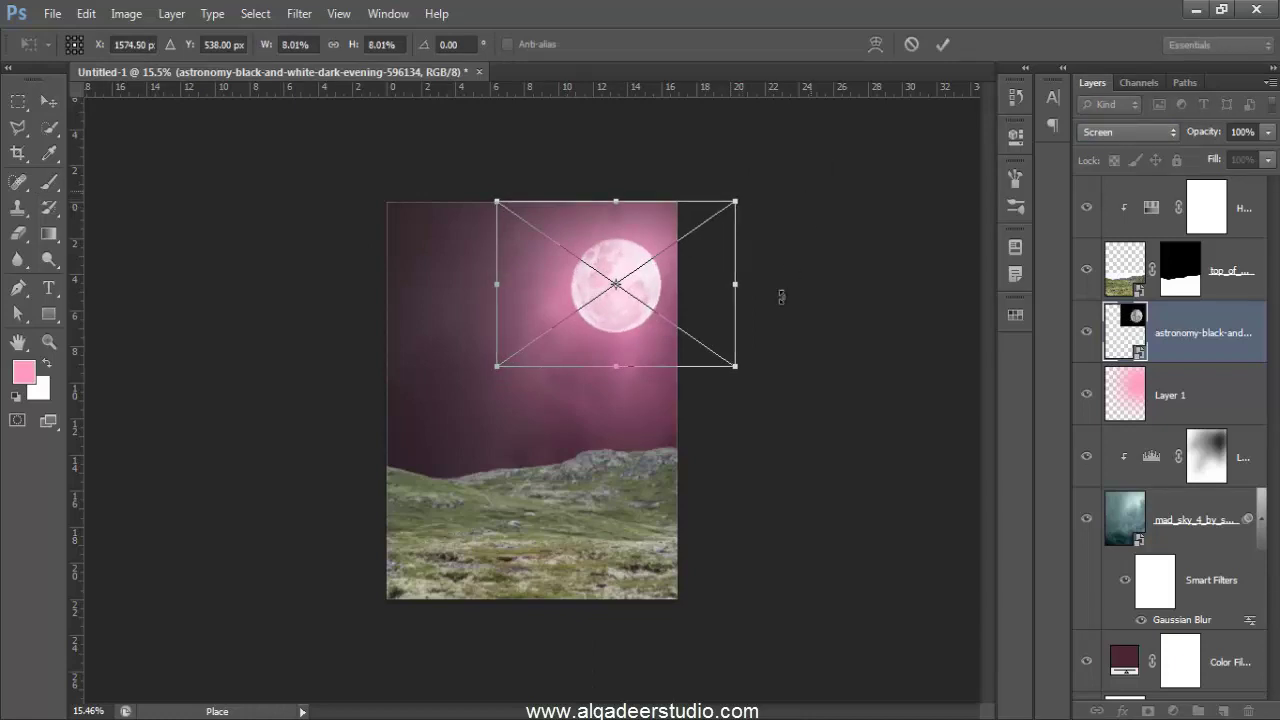
{"action": "mouse_move", "coordinate": [780, 289]}
{"action": "left_mouse_down"}
{"action": "mouse_move", "coordinate": [667, 411]}
{"action": "mouse_move", "coordinate": [535, 364]}
{"action": "mouse_move", "coordinate": [600, 290]}
{"action": "left_mouse_up"}
{"action": "double_click", "coordinate": [634, 280]}
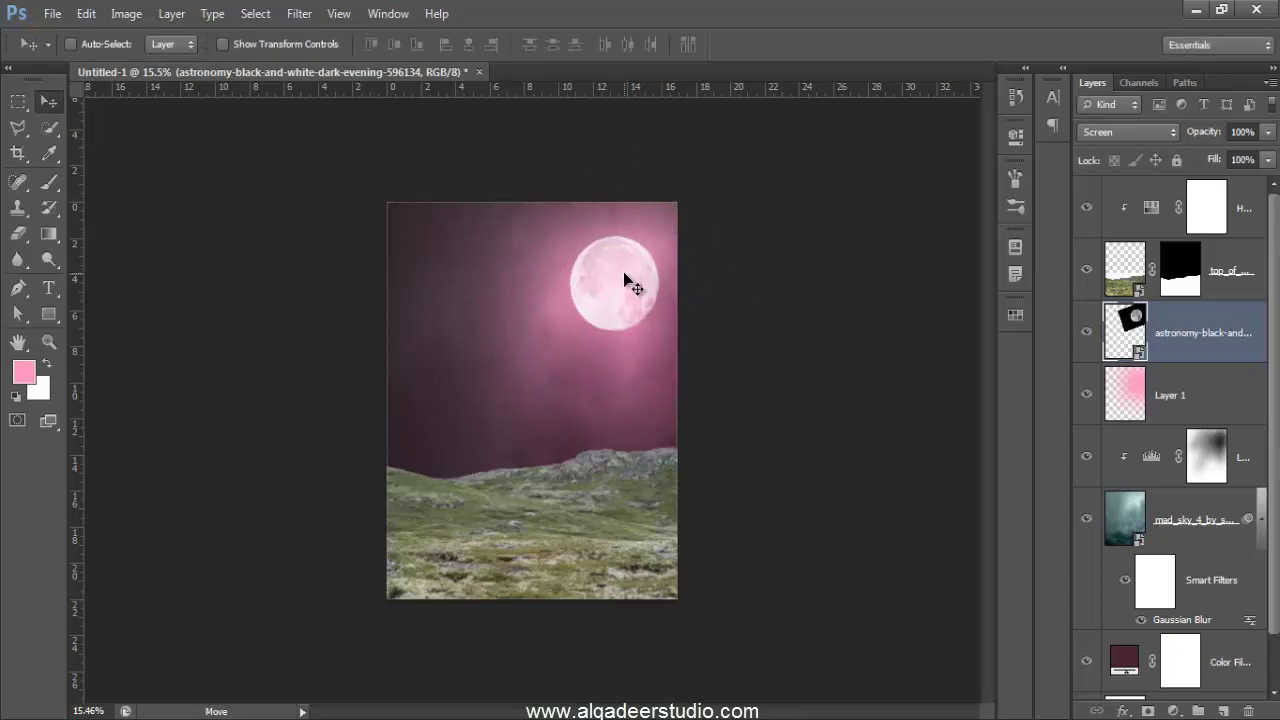
{"action": "mouse_move", "coordinate": [634, 285]}
{"action": "left_mouse_down"}
{"action": "mouse_move", "coordinate": [649, 243]}
{"action": "mouse_move", "coordinate": [635, 273]}
{"action": "left_mouse_up"}
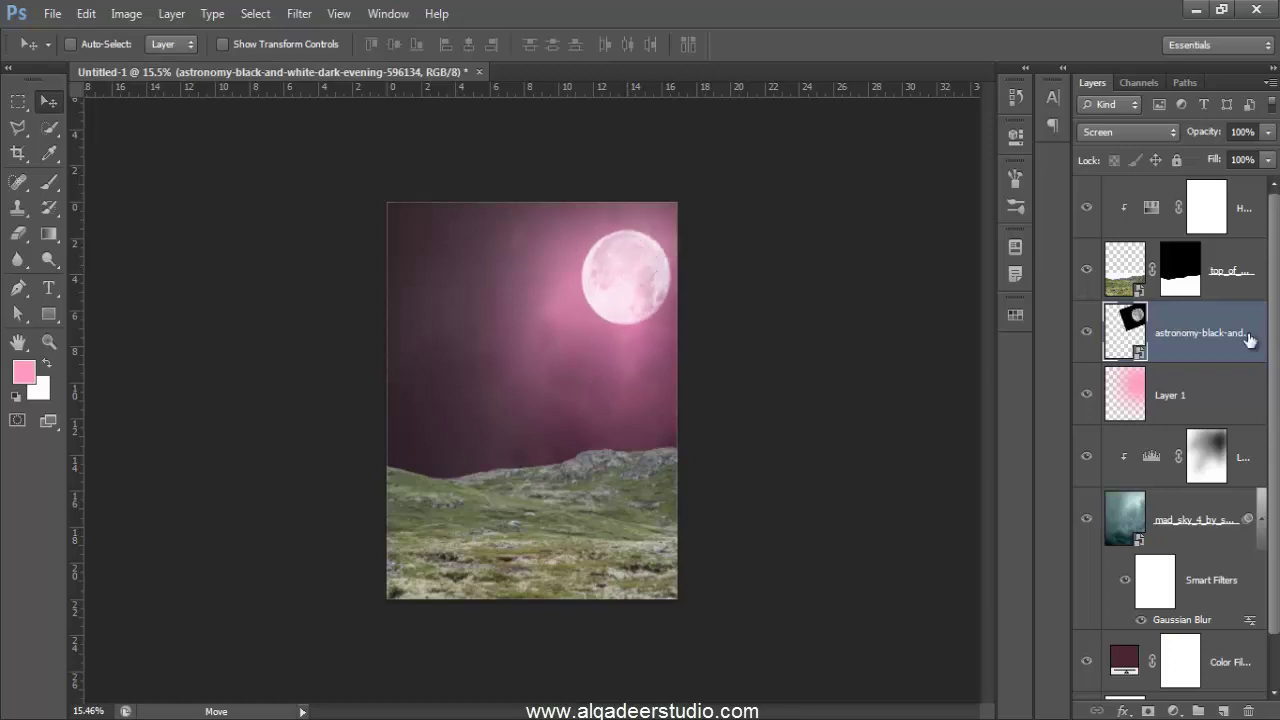
Step: Add a clipped Color Balance above Hue/Saturation, shifting midtones about +20 toward red
{"action": "left_click", "coordinate": [1248, 225]}
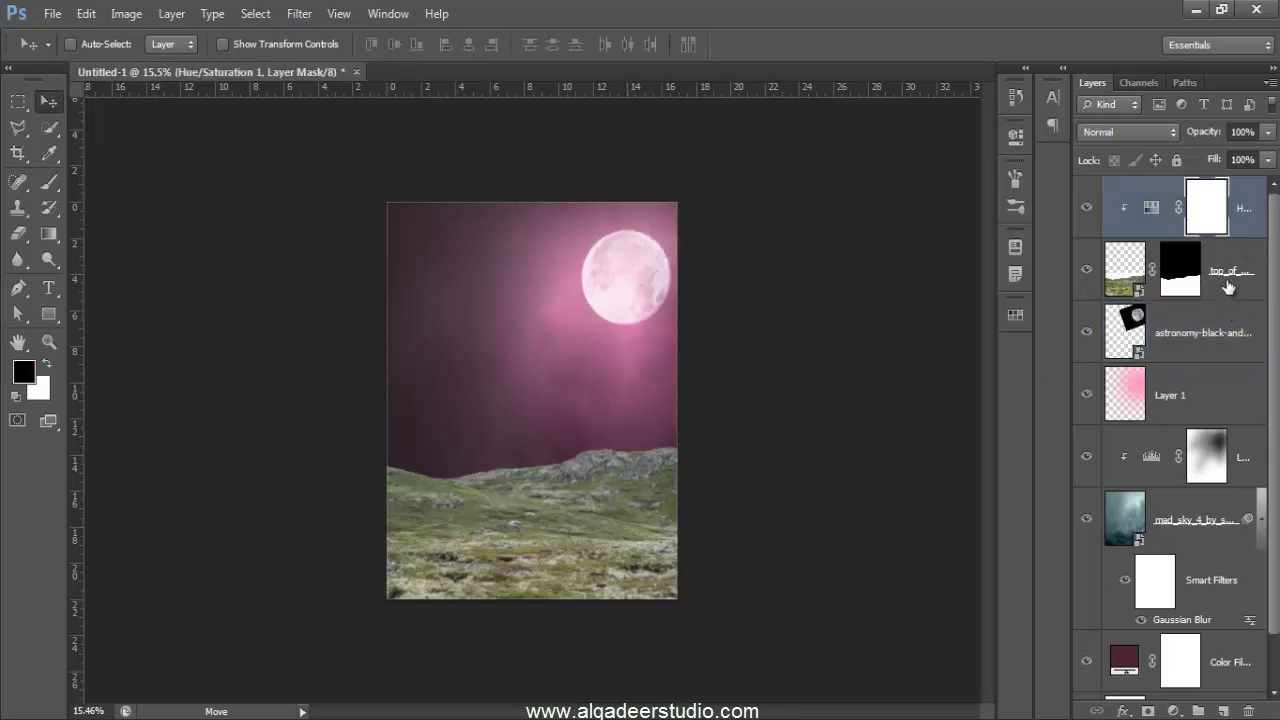
{"action": "key", "text": "ctrl+2"}
{"action": "left_click", "coordinate": [1174, 710]}
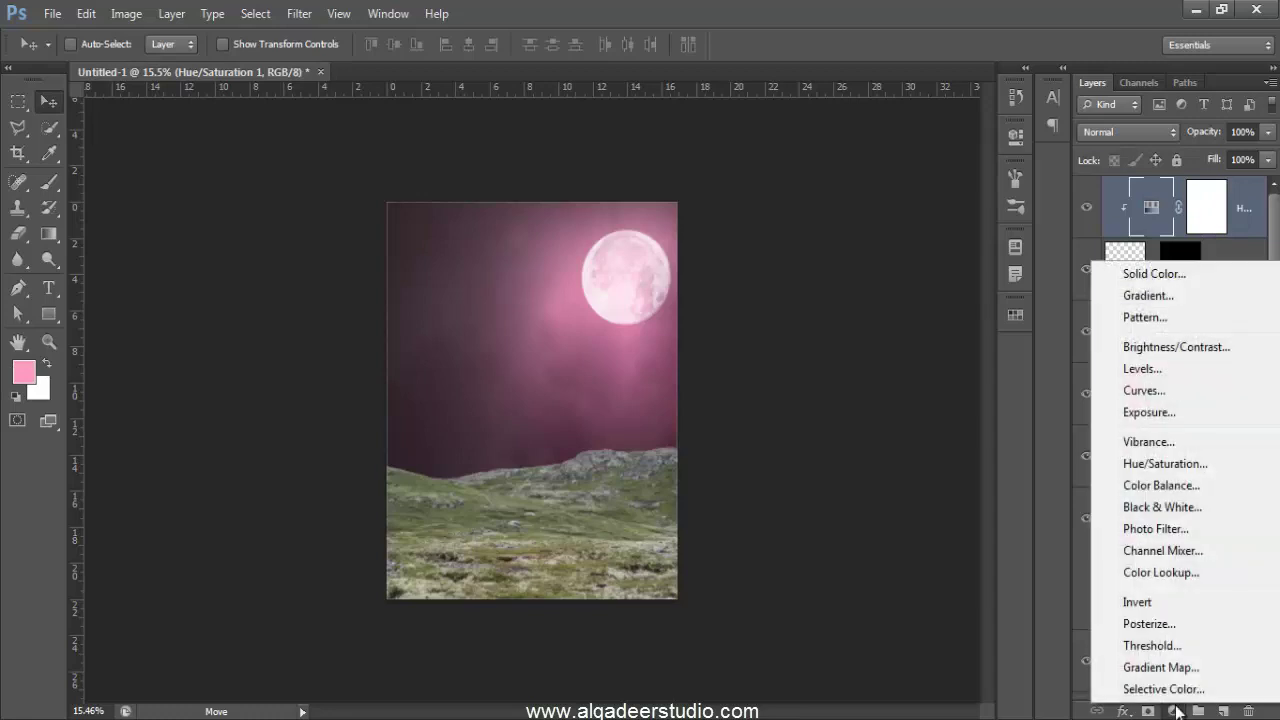
{"action": "left_click", "coordinate": [1186, 486]}
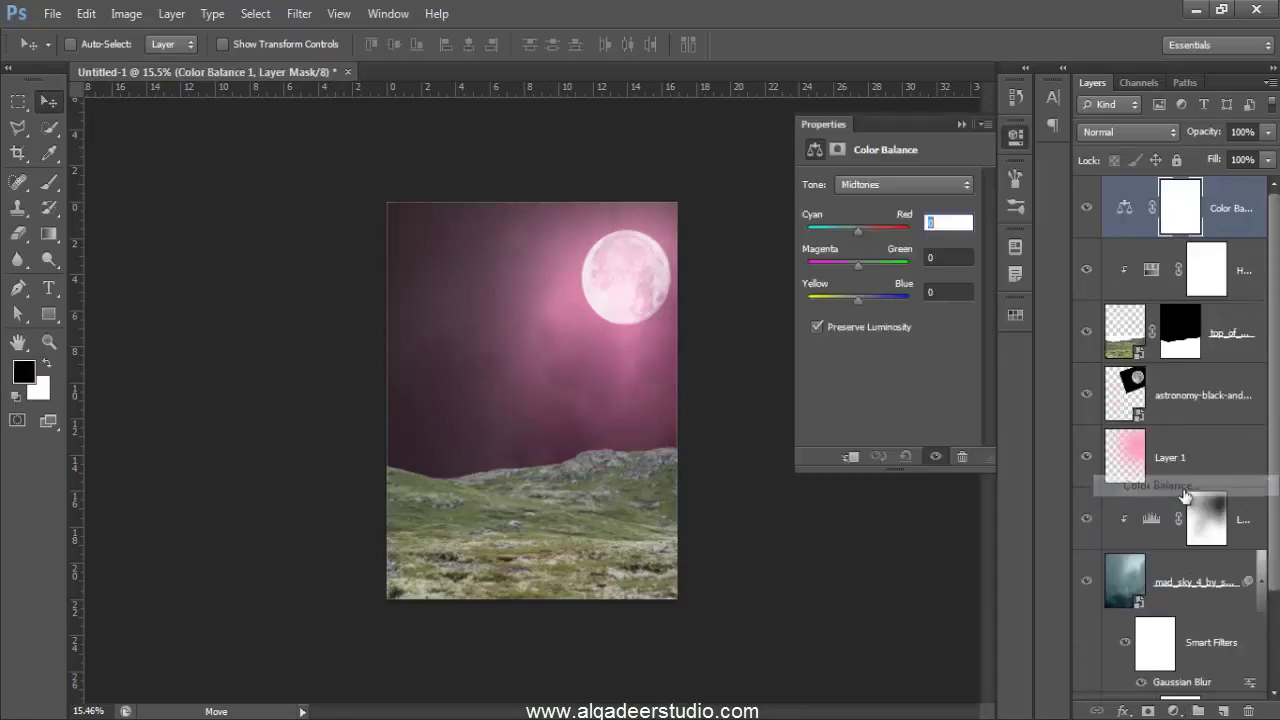
{"action": "left_click", "coordinate": [851, 456]}
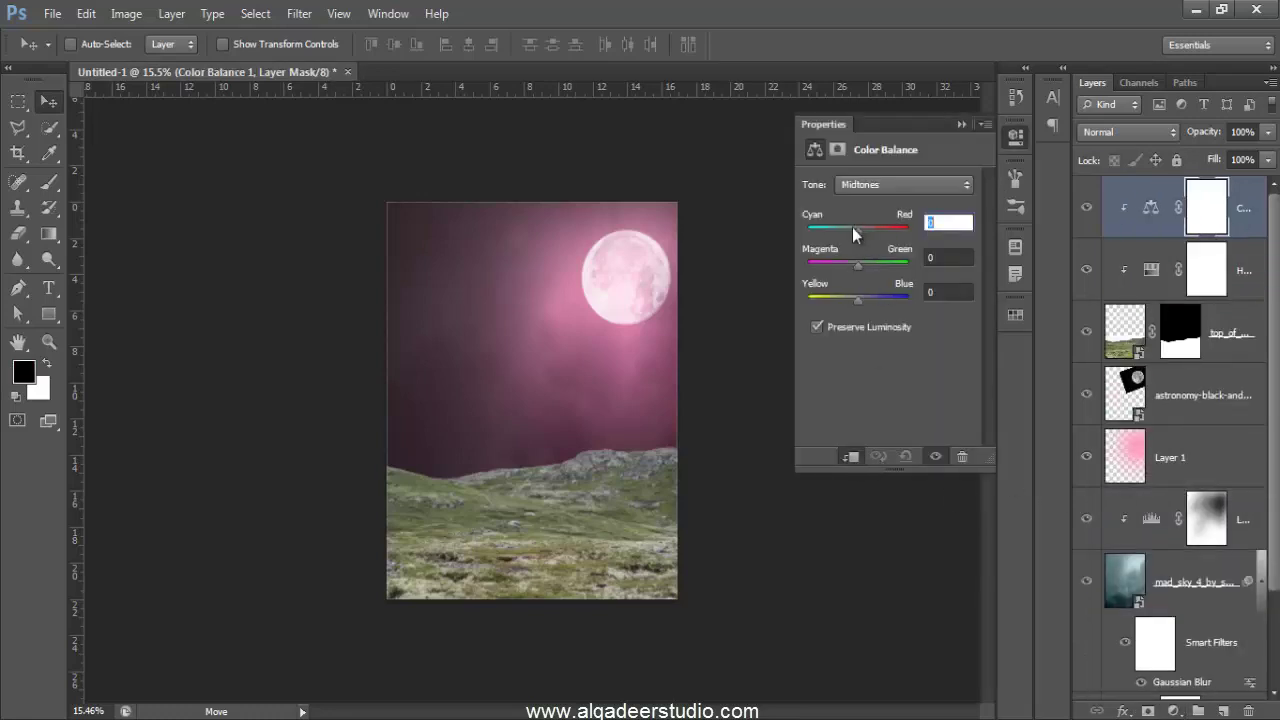
{"action": "mouse_move", "coordinate": [852, 227]}
{"action": "left_mouse_down"}
{"action": "mouse_move", "coordinate": [868, 227]}
{"action": "mouse_move", "coordinate": [850, 260]}
{"action": "left_mouse_up"}
{"action": "left_click", "coordinate": [1199, 341]}
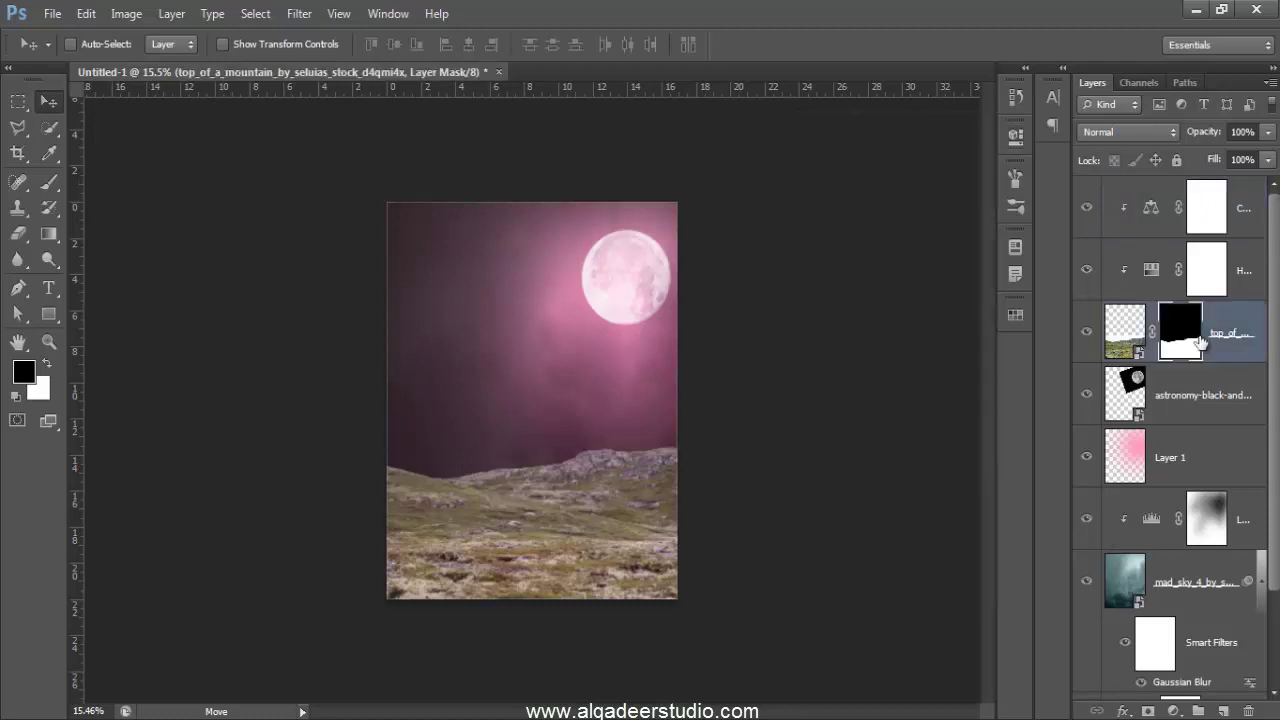
{"action": "left_click", "coordinate": [1180, 441]}
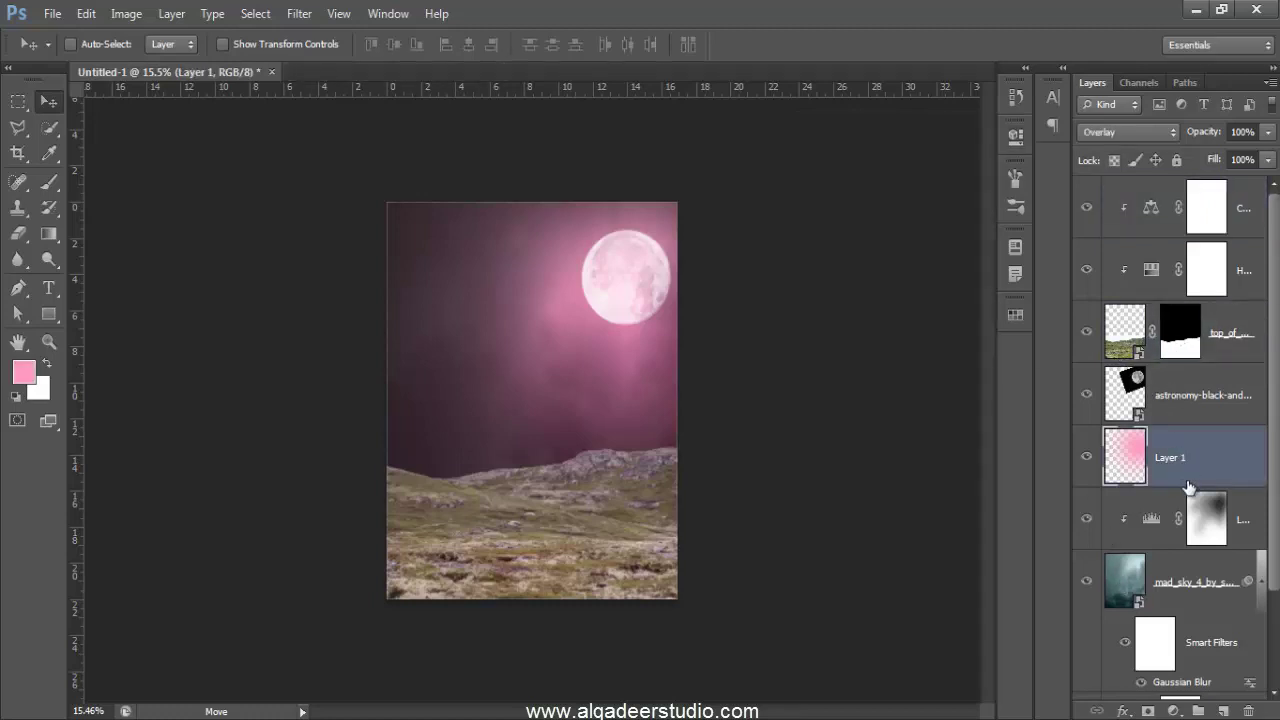
{"action": "left_click", "coordinate": [1243, 520]}
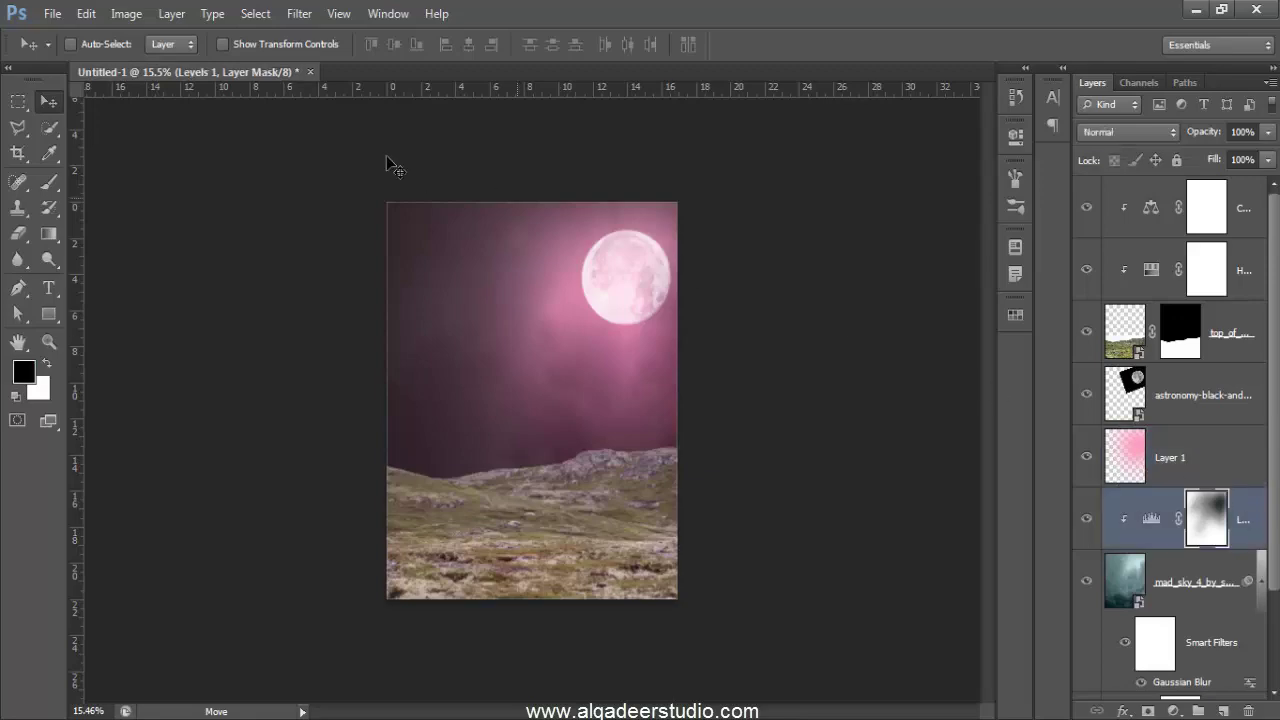
Step: Place the New York skyline photo, slightly enlarged and moved down behind the hillside
{"action": "left_click", "coordinate": [52, 14]}
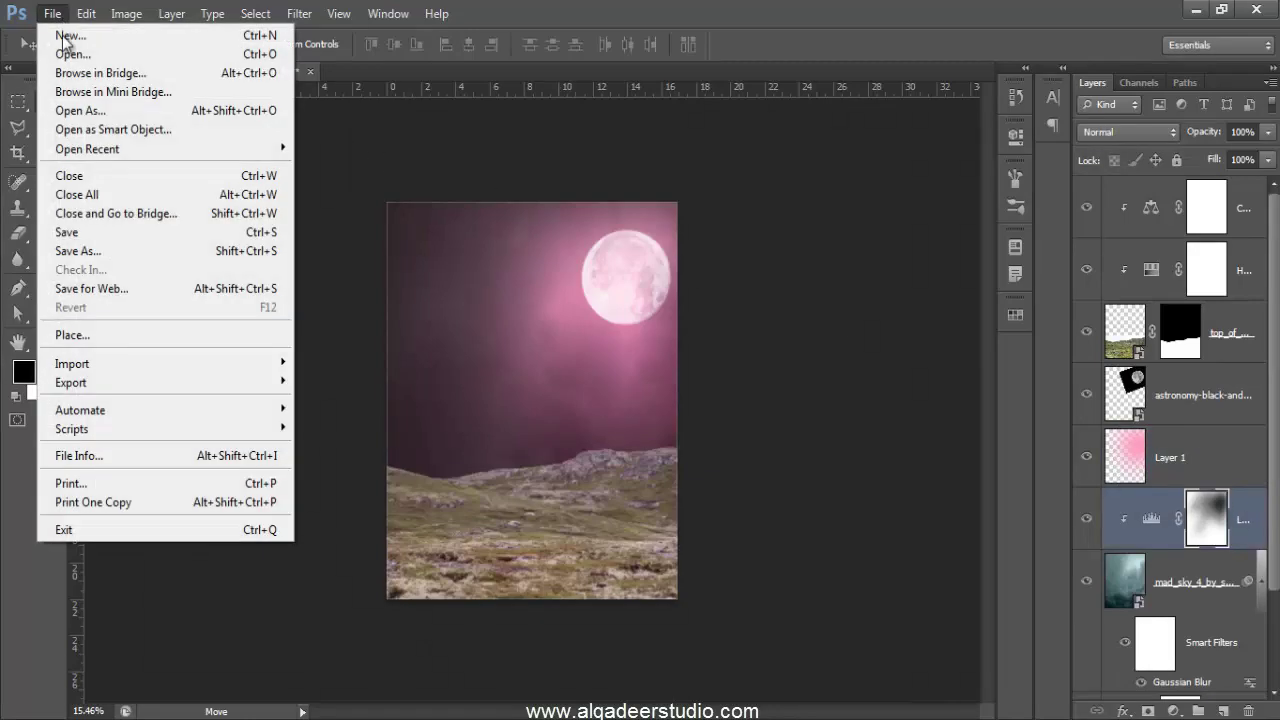
{"action": "left_click", "coordinate": [72, 334]}
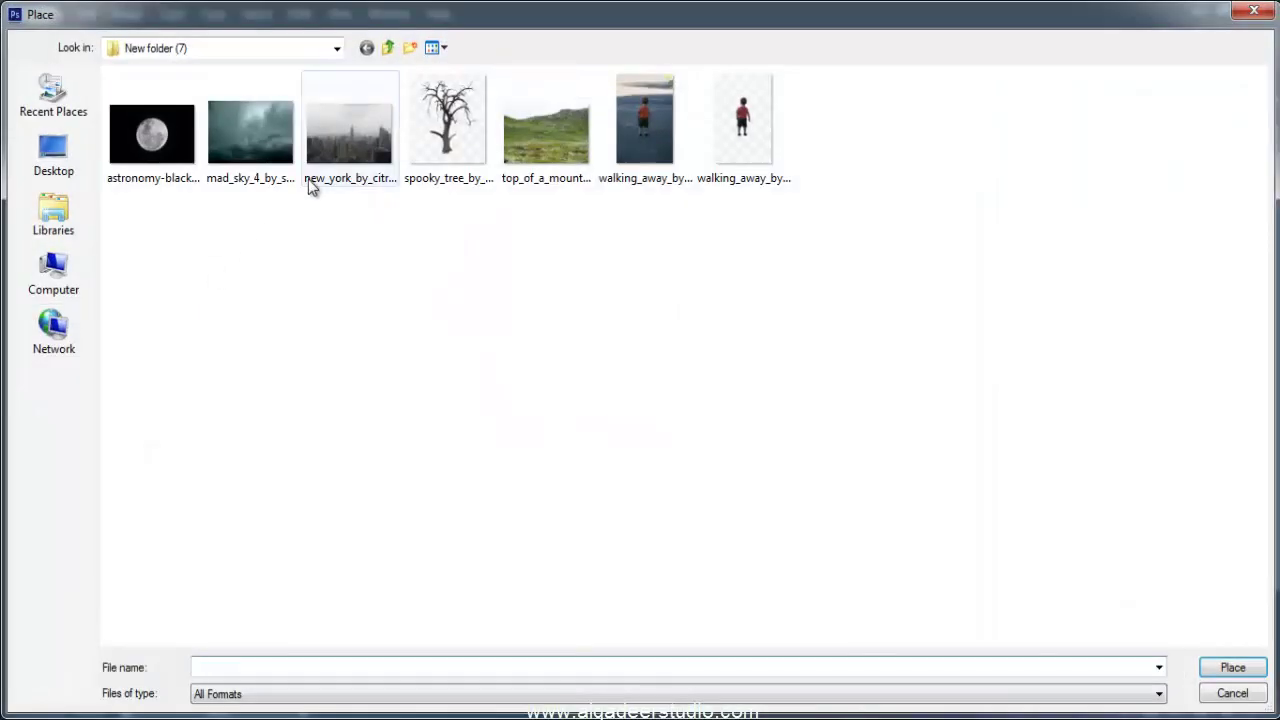
{"action": "left_click", "coordinate": [312, 168]}
{"action": "left_click", "coordinate": [1233, 668]}
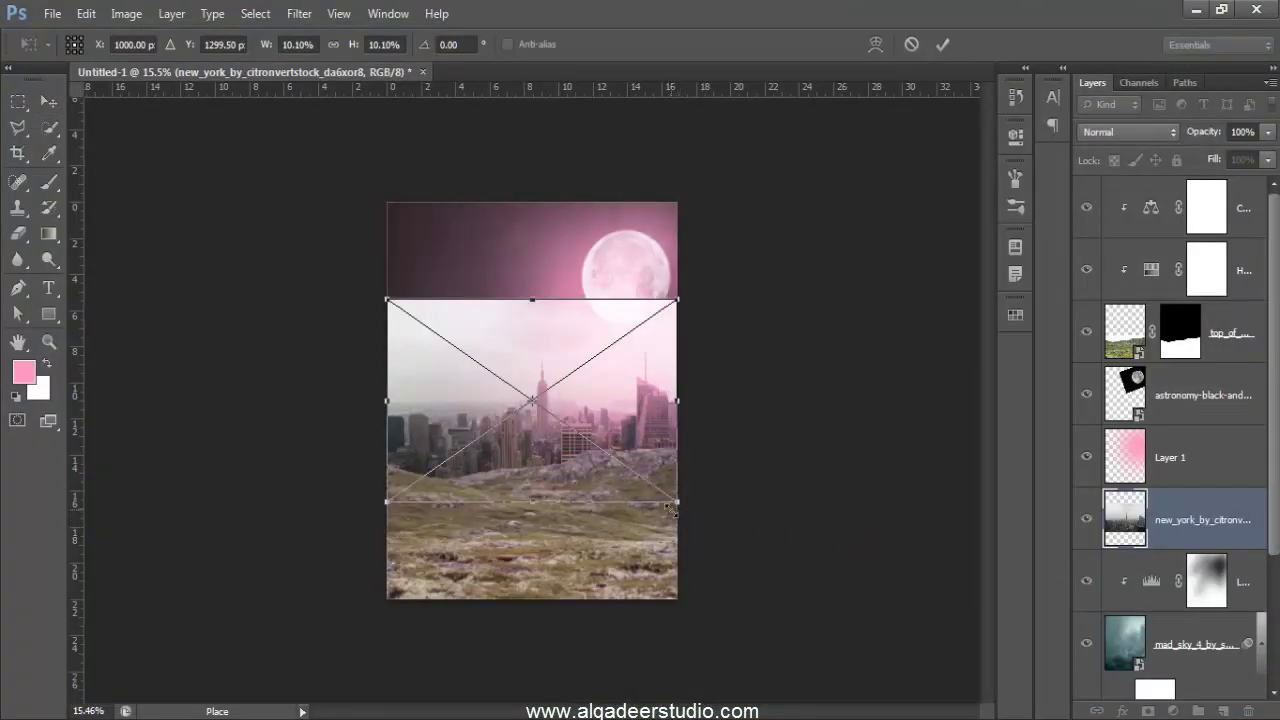
{"action": "left_click_drag", "start_coordinate": [678, 503], "coordinate": [680, 505]}
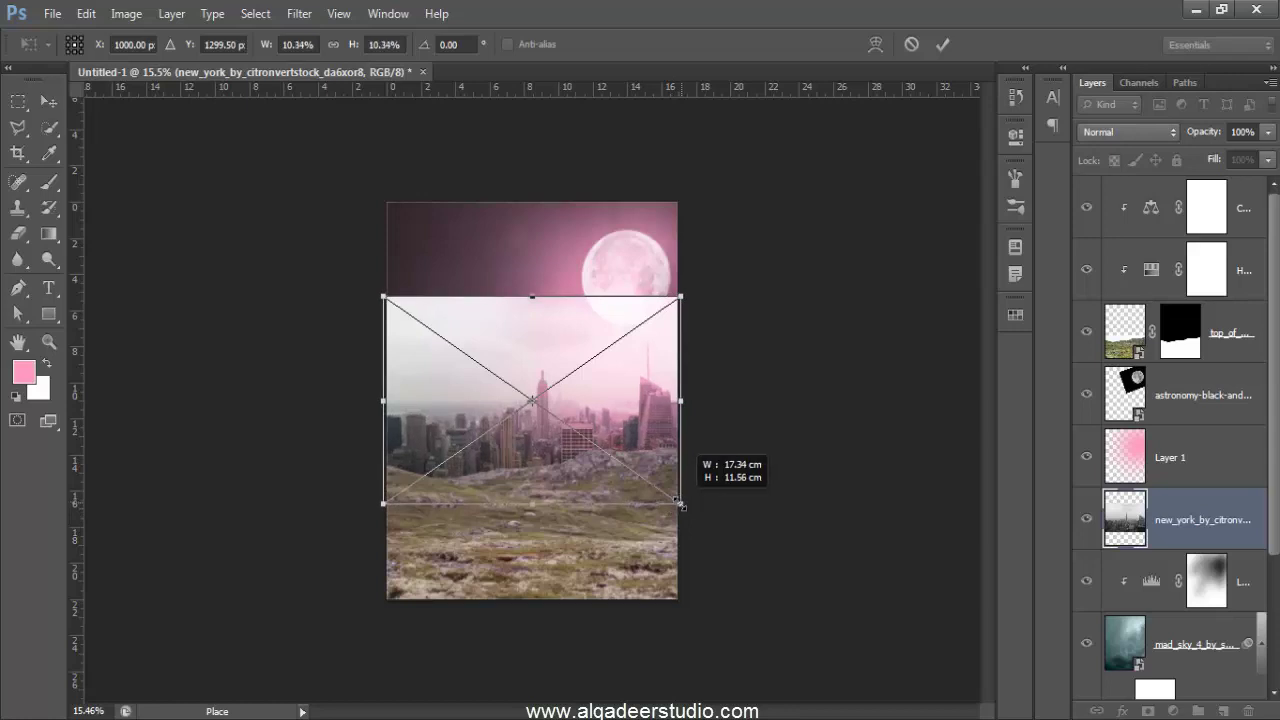
{"action": "left_click_drag", "start_coordinate": [603, 394], "coordinate": [599, 421]}
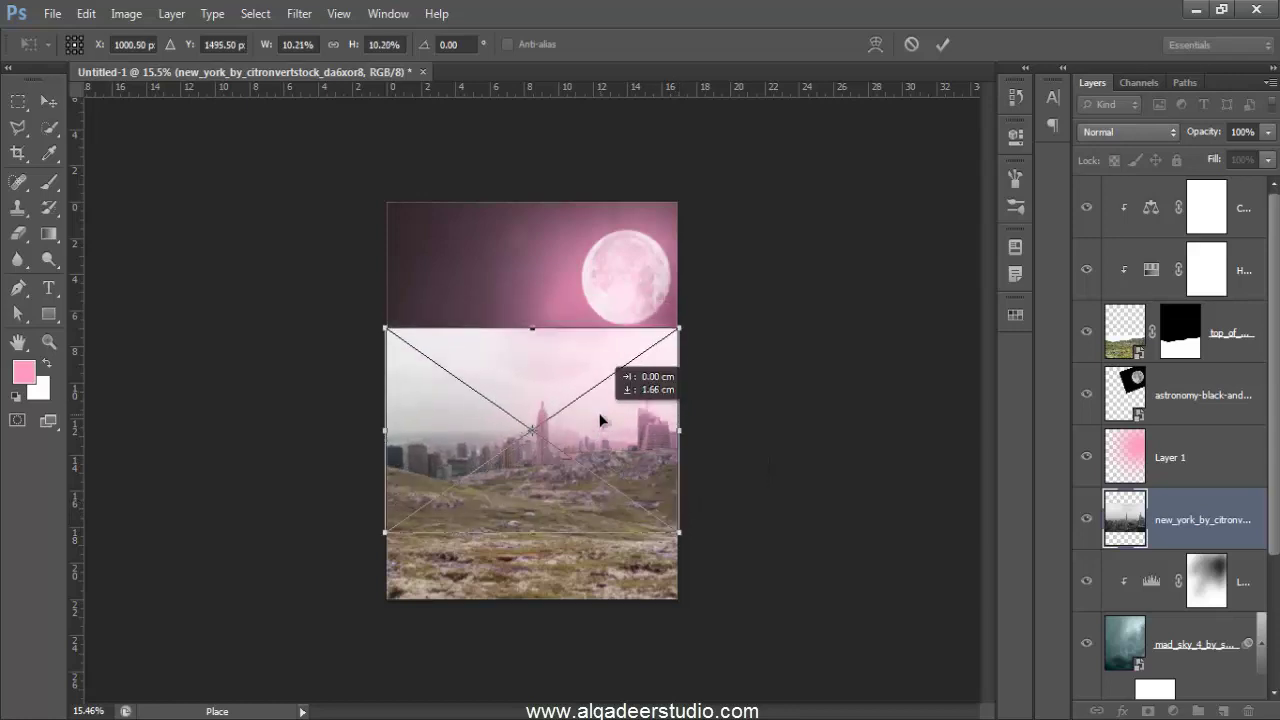
{"action": "key", "text": "Return"}
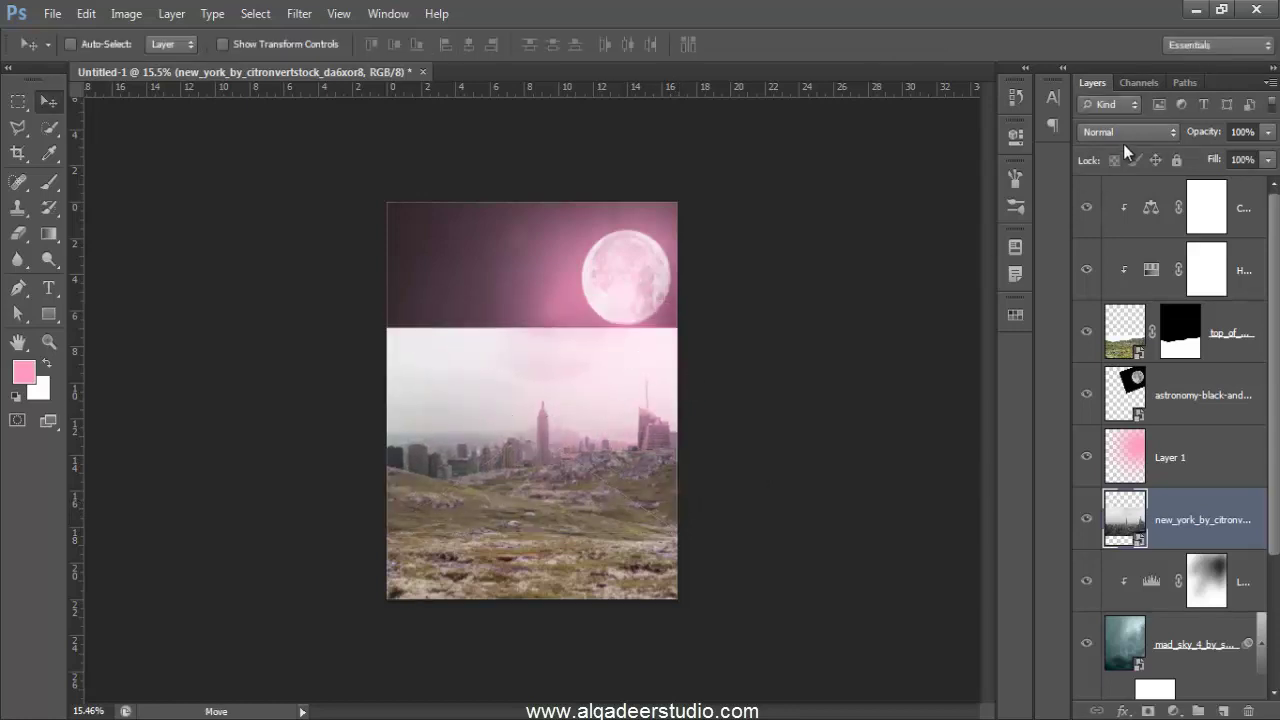
Step: Set the skyline to Multiply and fade its top with a black-to-white gradient mask
{"action": "left_click", "coordinate": [1128, 134]}
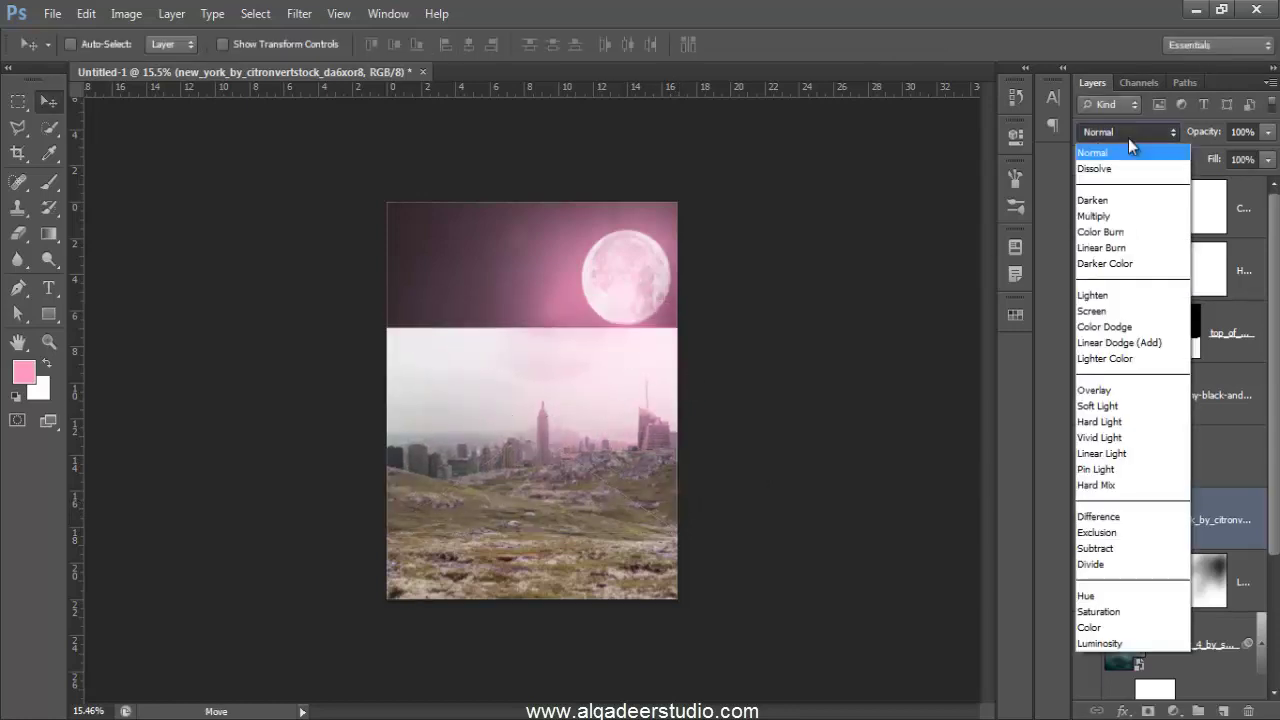
{"action": "left_click", "coordinate": [1100, 216]}
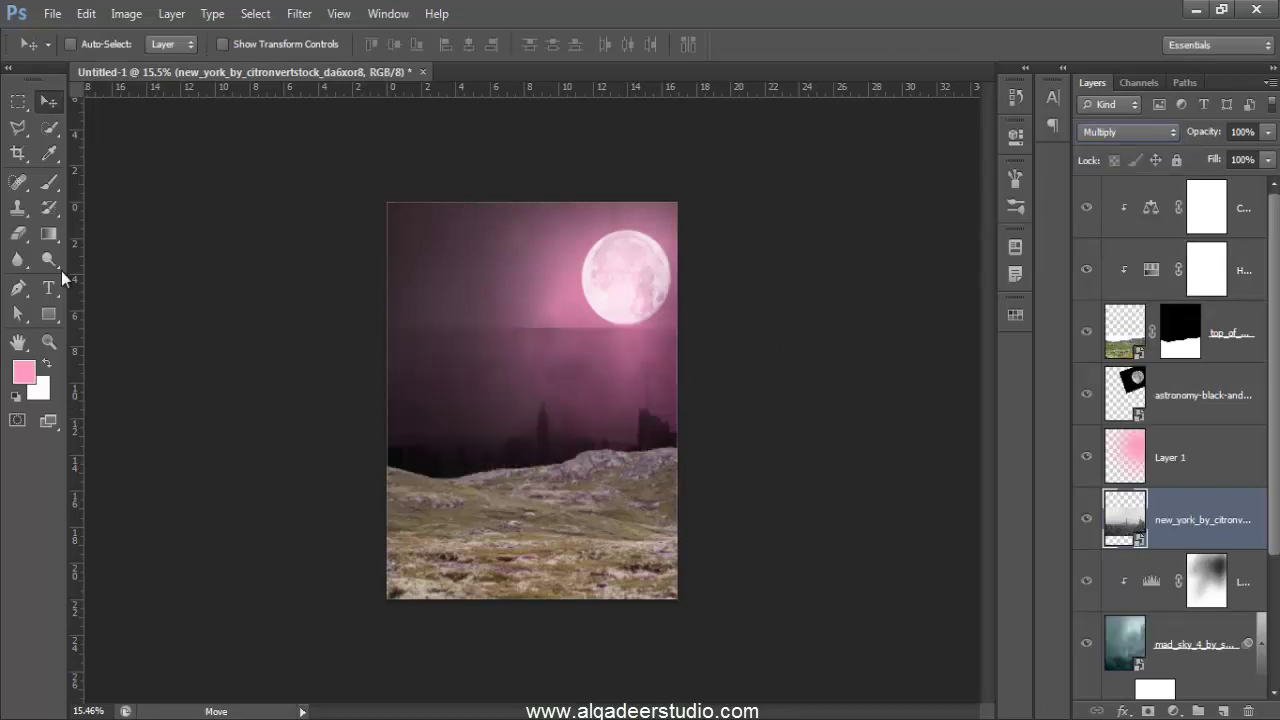
{"action": "left_click", "coordinate": [49, 234]}
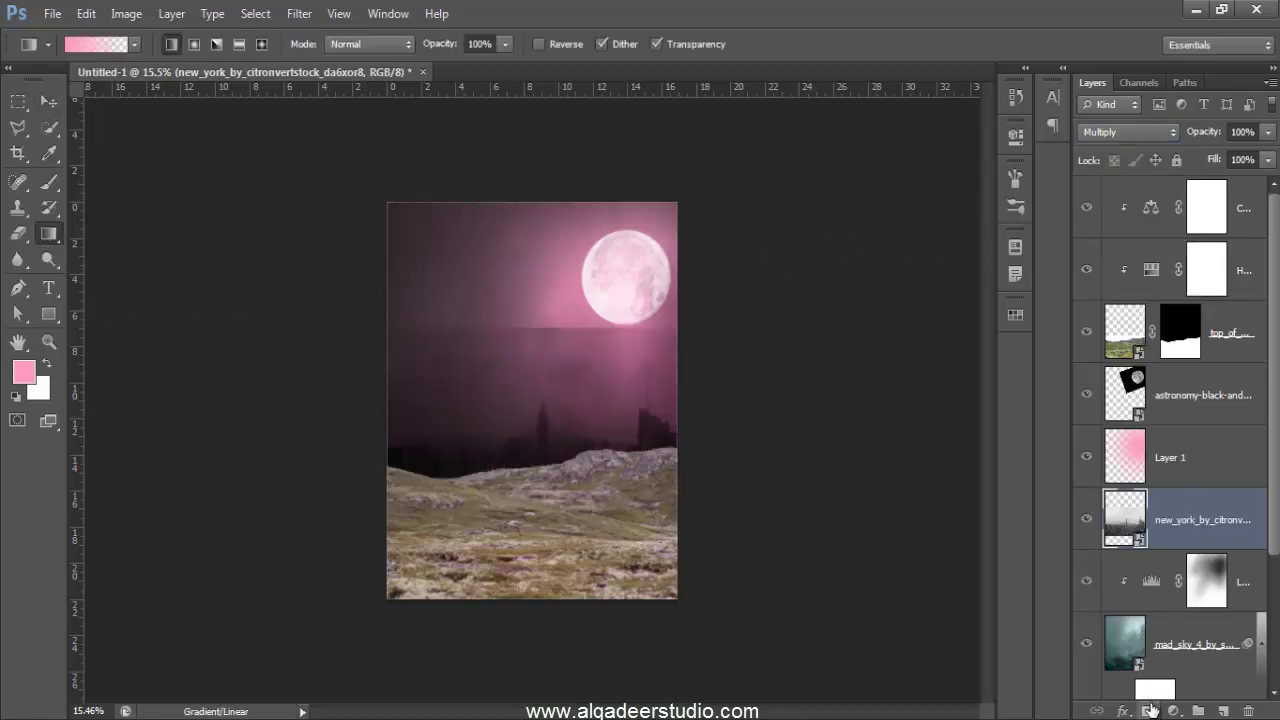
{"action": "left_click", "coordinate": [1148, 710]}
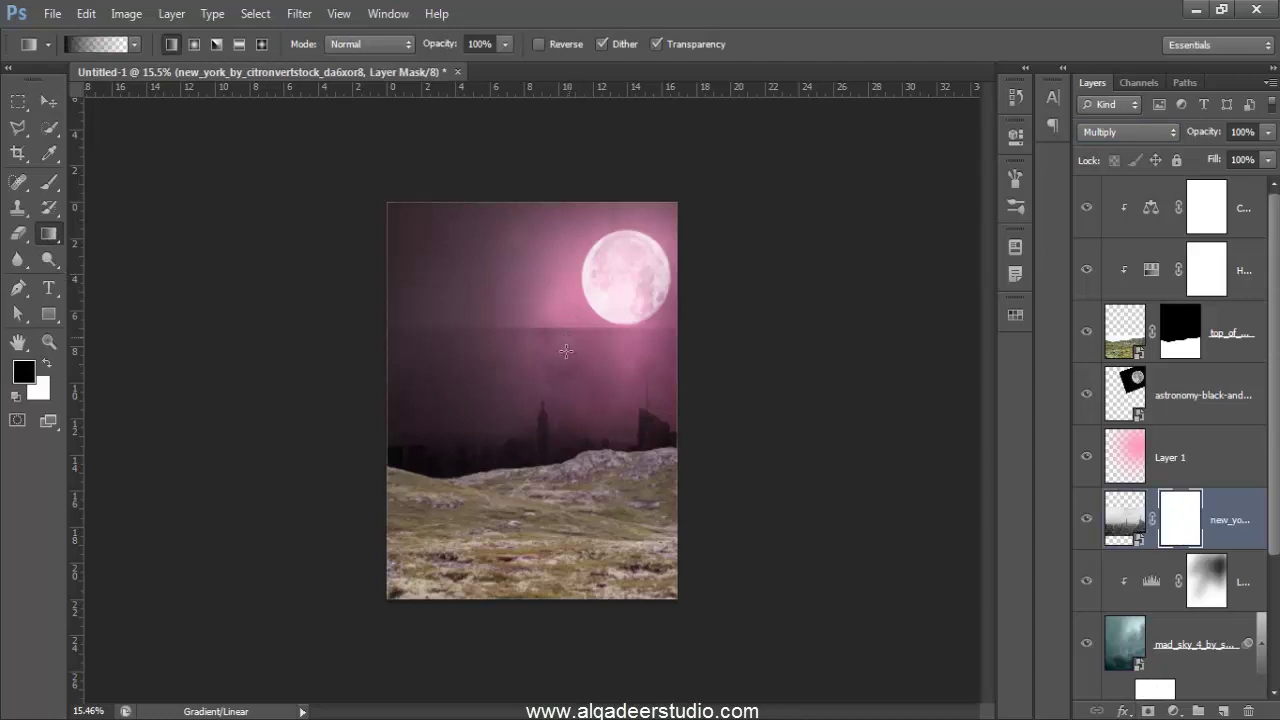
{"action": "left_click_drag", "start_coordinate": [567, 361], "coordinate": [567, 366]}
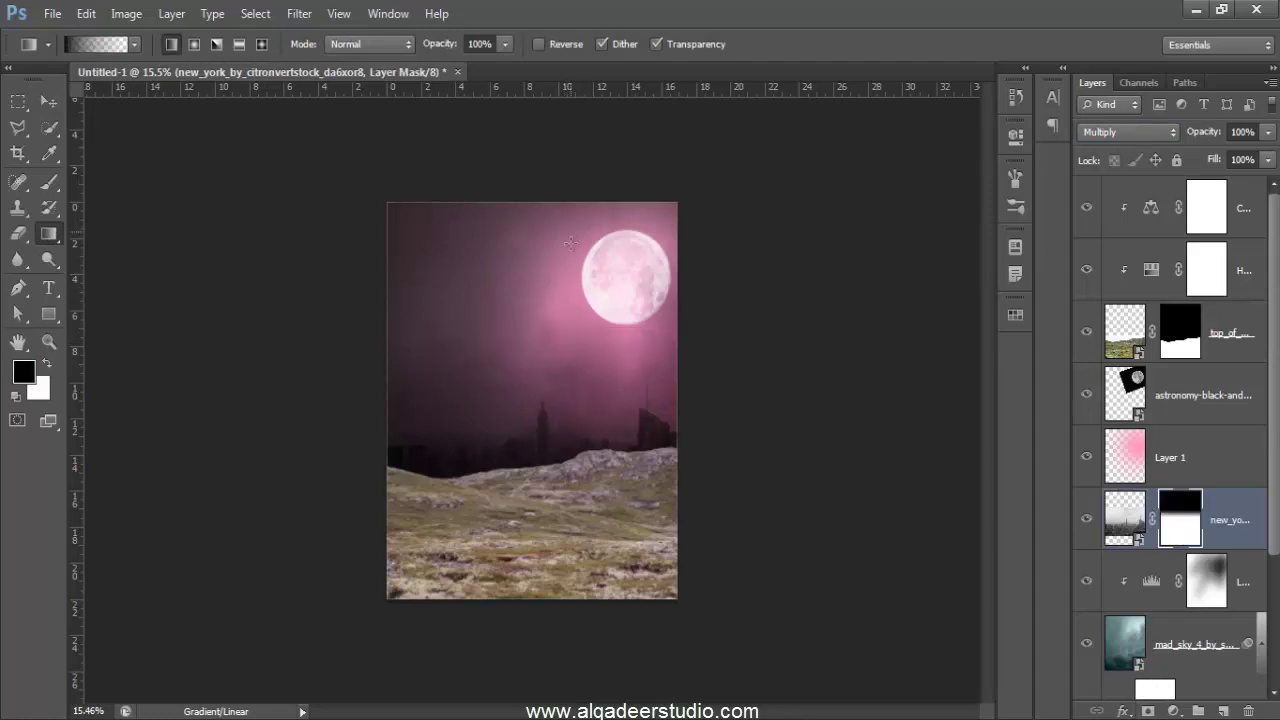
{"action": "key", "text": "ctrl+z"}
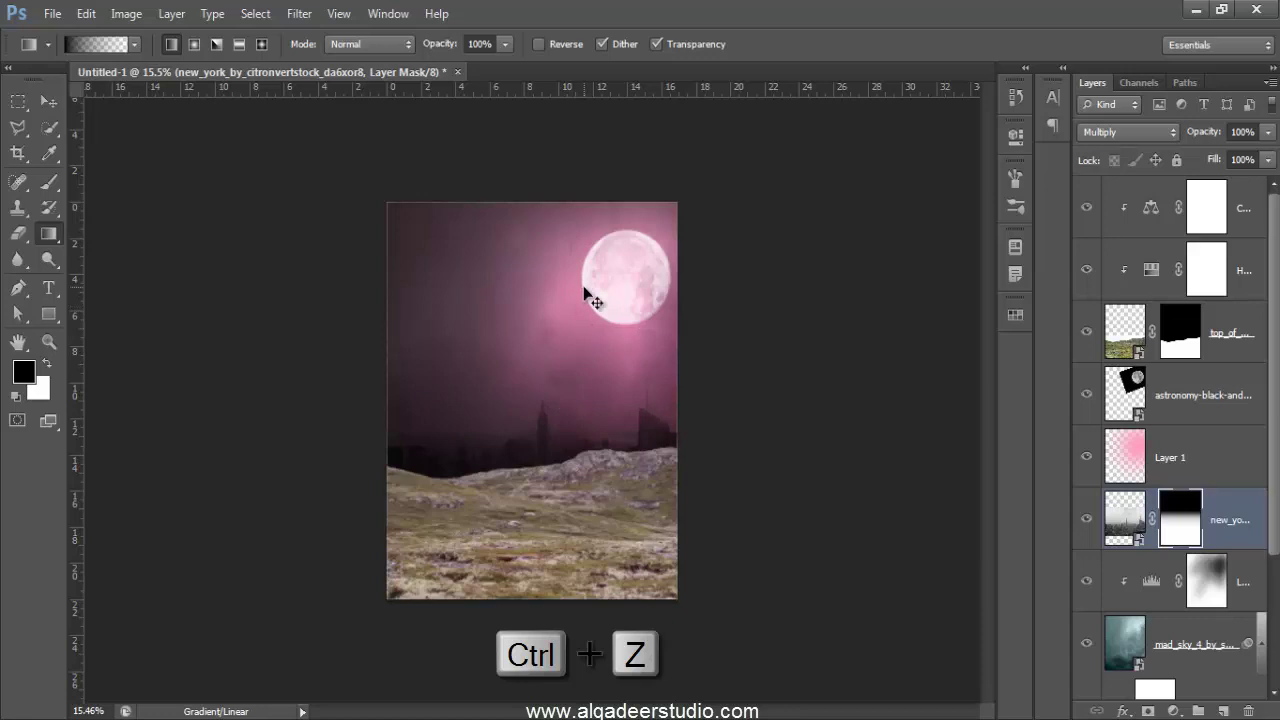
{"action": "left_click_drag", "start_coordinate": [589, 428], "coordinate": [591, 421]}
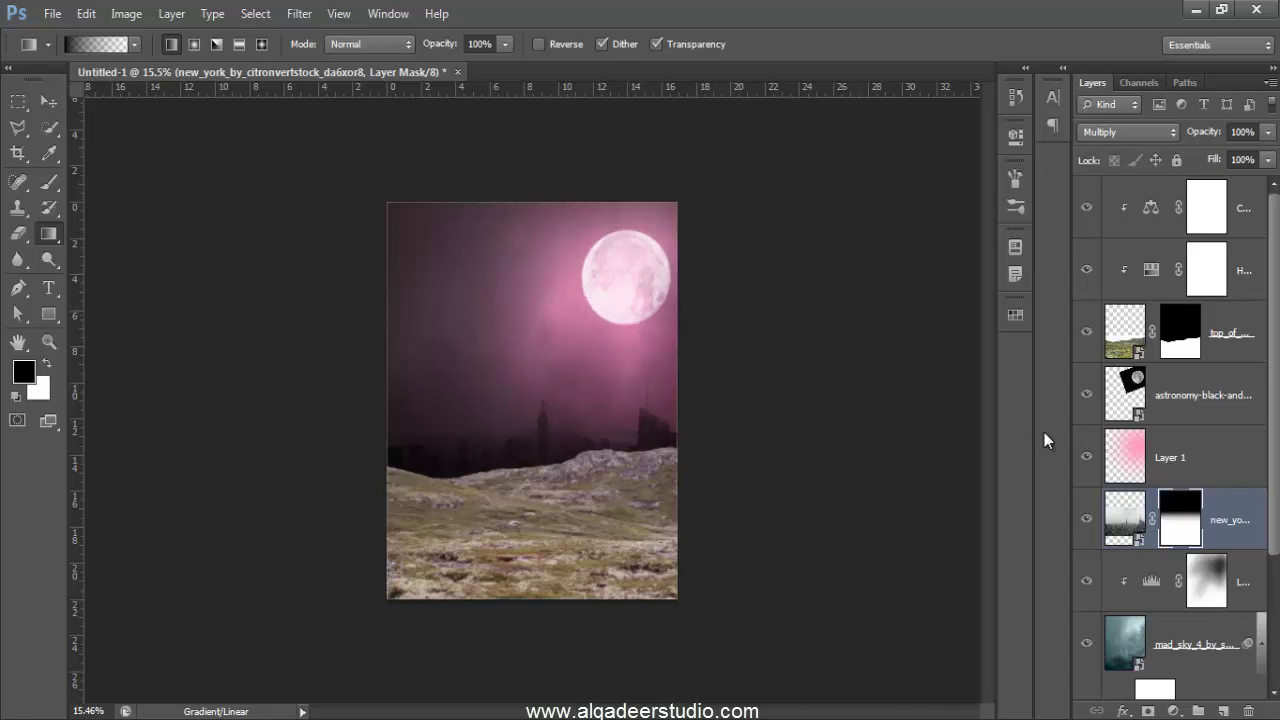
{"action": "scroll", "coordinate": [751, 386], "scroll_direction": "up", "scroll_amount": 2}
{"action": "scroll", "coordinate": [705, 403], "scroll_direction": "down", "scroll_amount": 1}
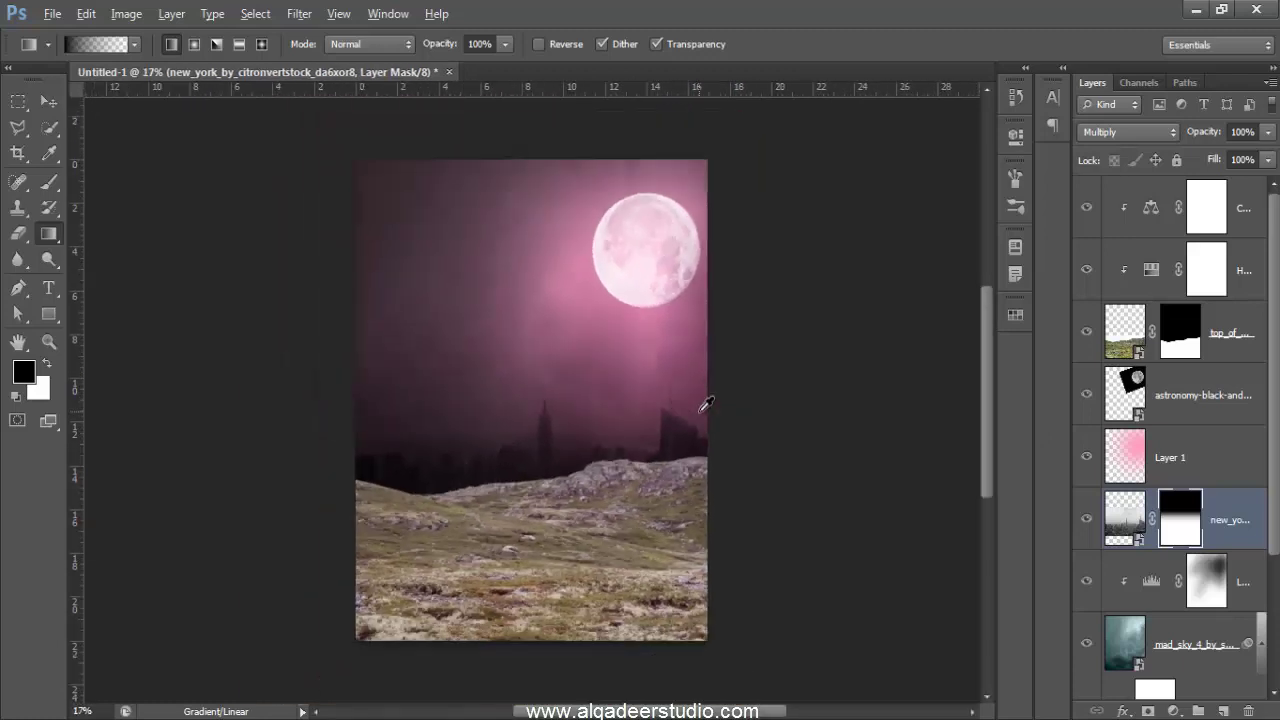
{"action": "scroll", "coordinate": [705, 403], "scroll_direction": "down", "scroll_amount": 1}
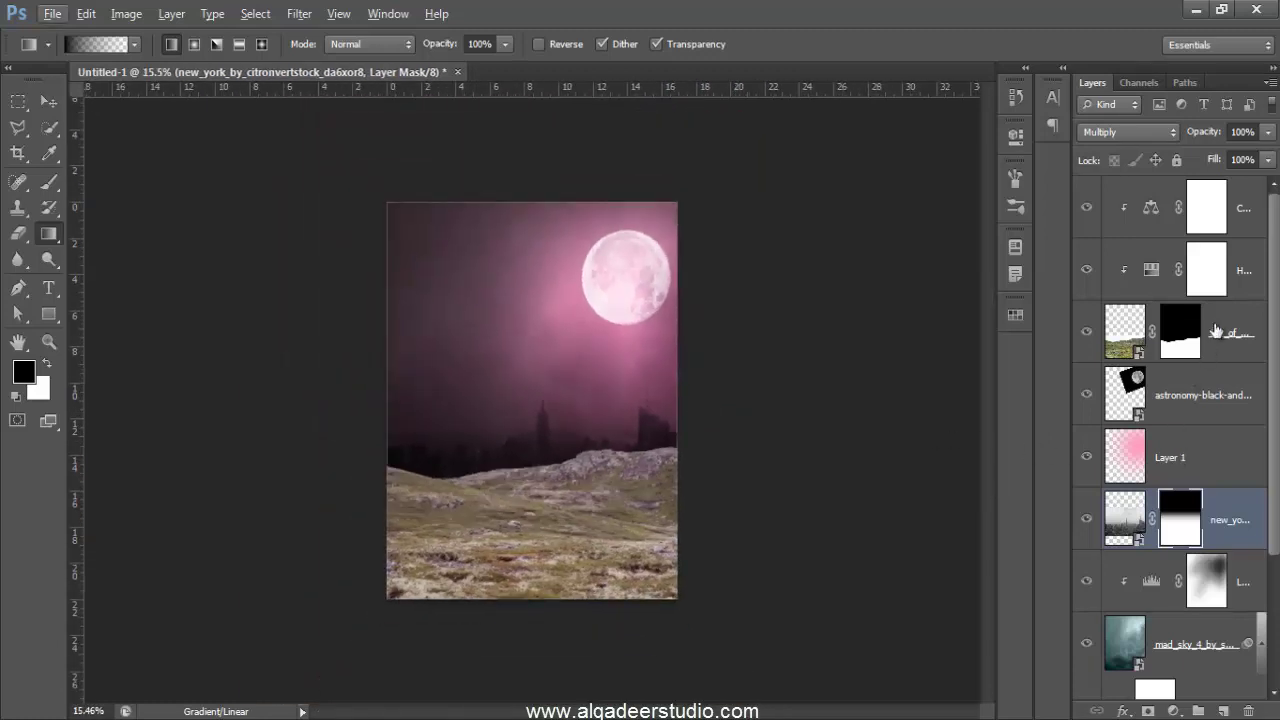
{"action": "left_click", "coordinate": [1217, 310]}
{"action": "left_click", "coordinate": [1217, 203]}
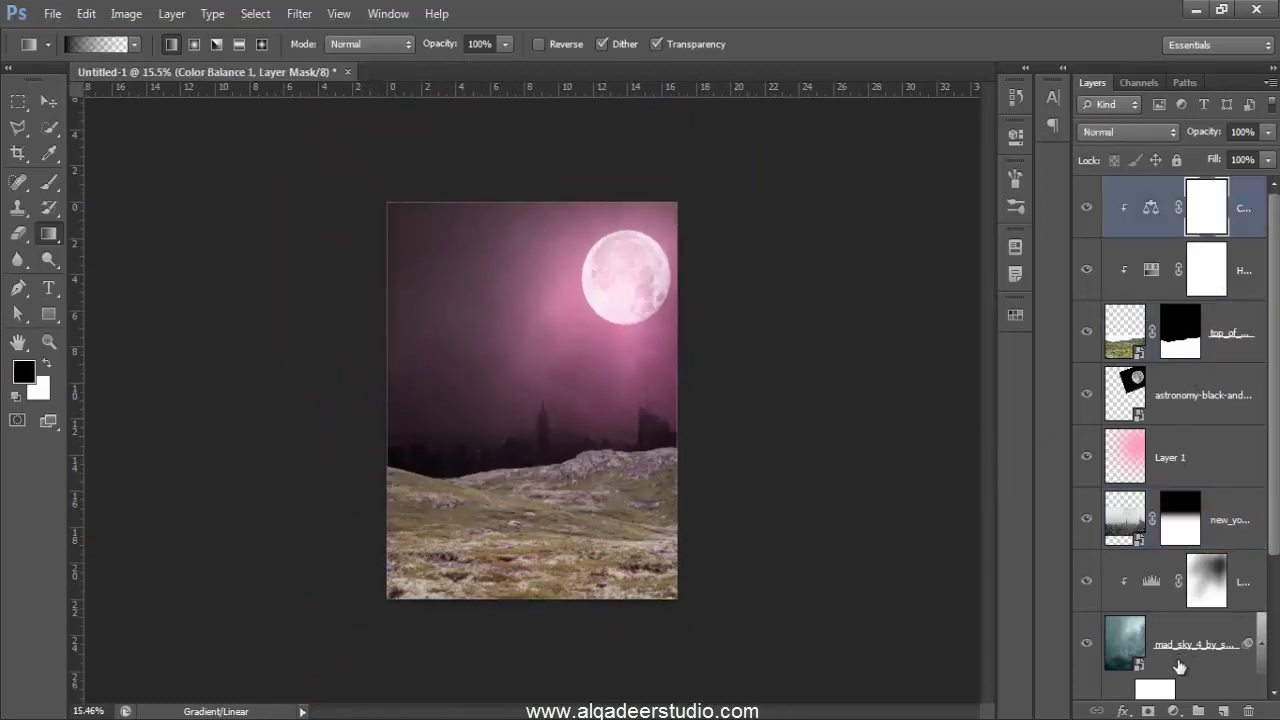
Step: Add a Levels adjustment clipped to the rocky foreground with output white lowered to 54
{"action": "left_click", "coordinate": [1174, 711]}
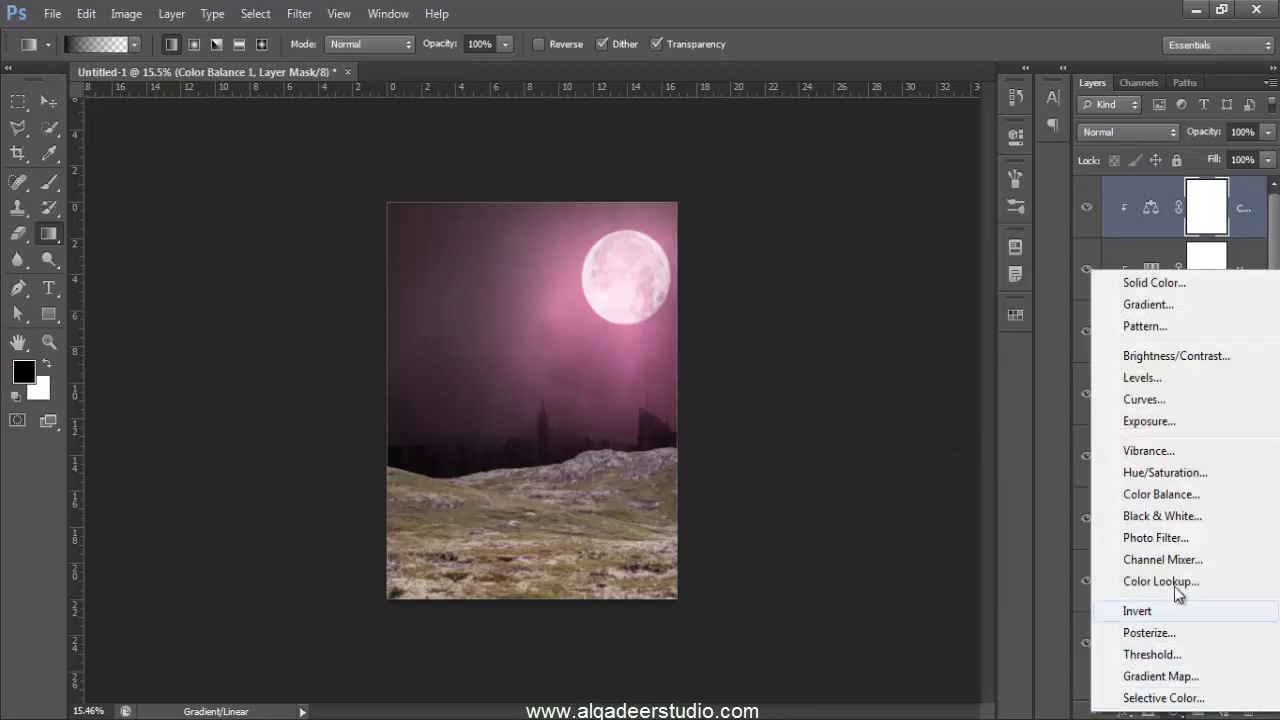
{"action": "left_click", "coordinate": [1177, 381]}
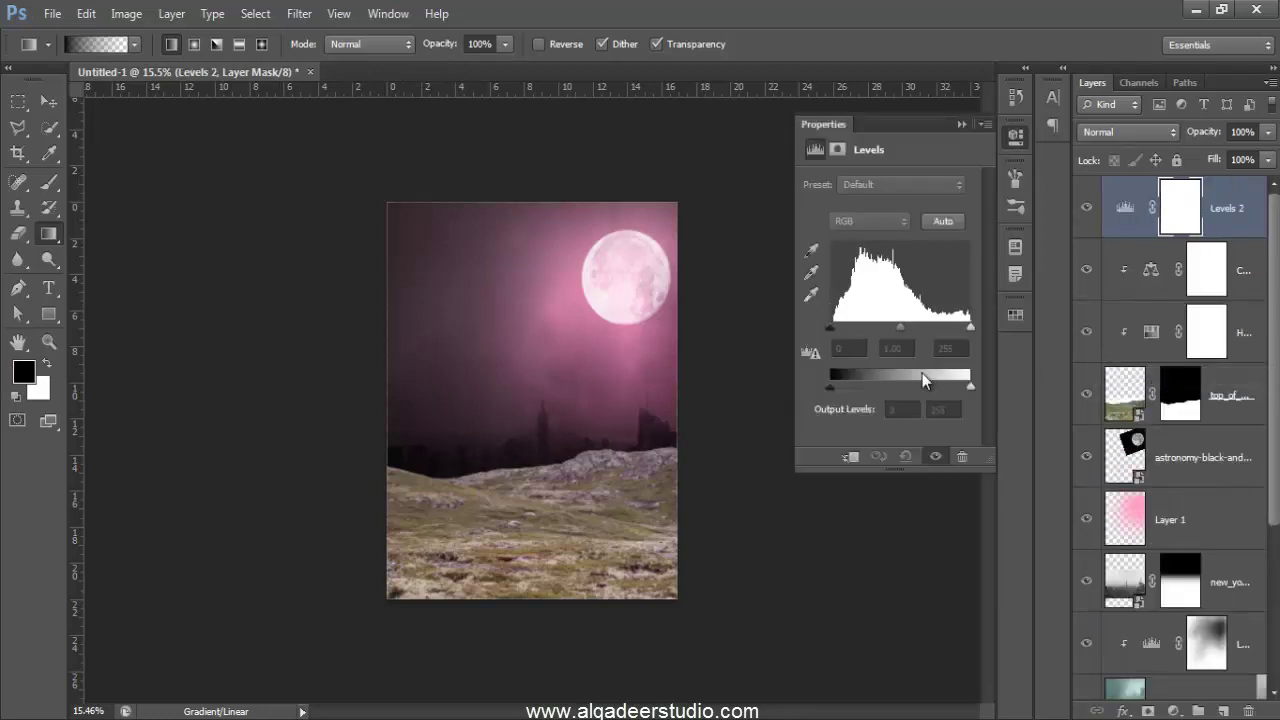
{"action": "left_click", "coordinate": [851, 457]}
{"action": "left_click_drag", "start_coordinate": [968, 386], "coordinate": [870, 395]}
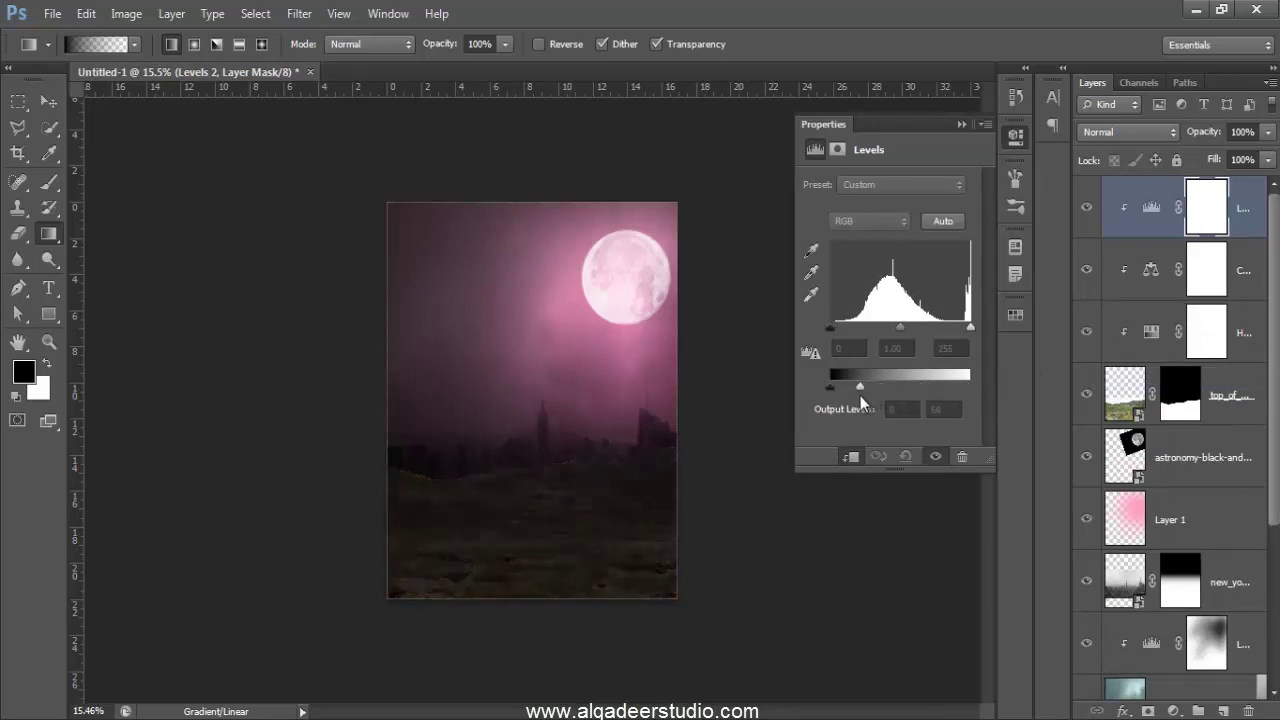
{"action": "left_click", "coordinate": [960, 124]}
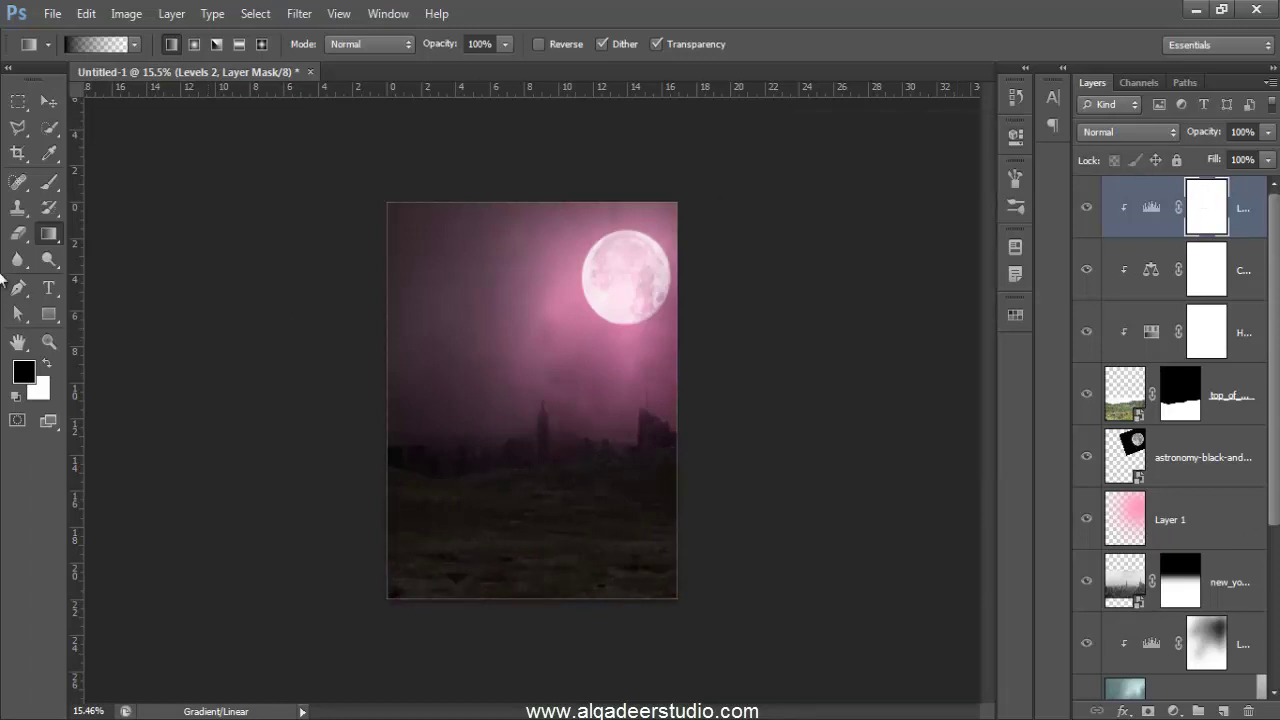
{"action": "left_click", "coordinate": [46, 186]}
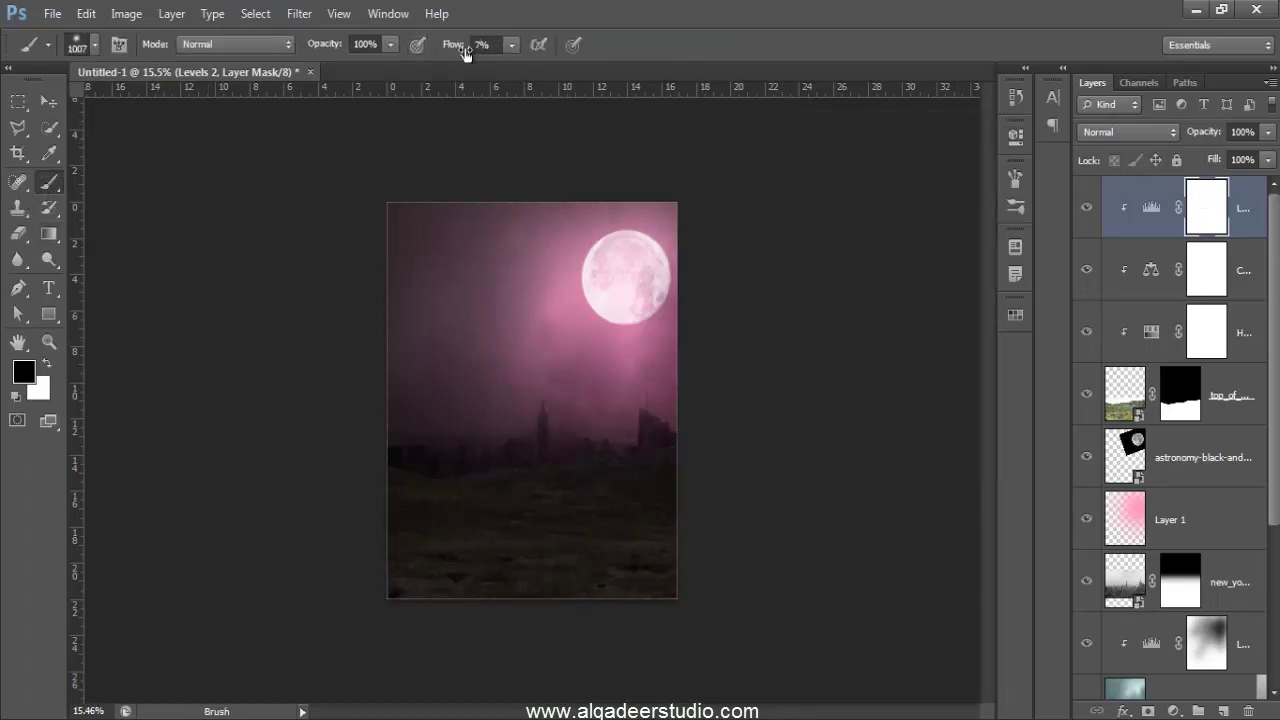
Step: Paint the Levels mask with a 4% flow, ~400 px brush to lighten patches of ground
{"action": "left_click_drag", "start_coordinate": [465, 53], "coordinate": [452, 51]}
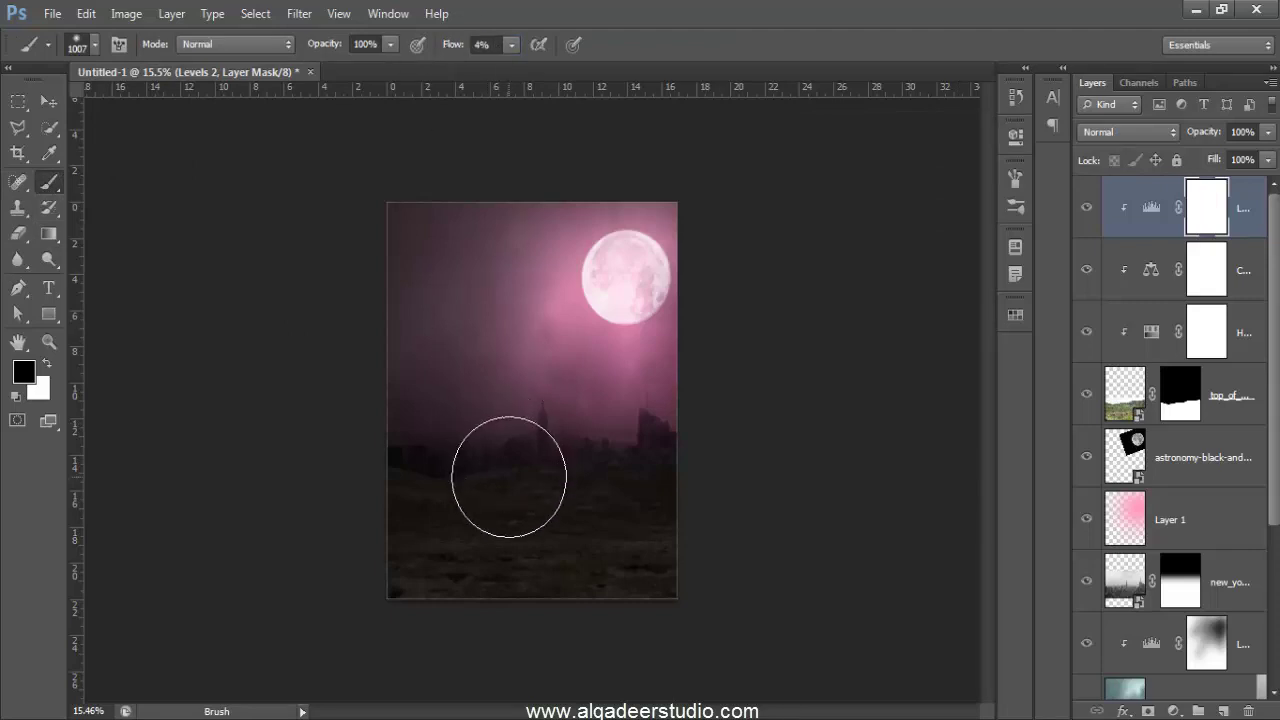
{"action": "key", "text": "bracketleft"}
{"action": "key", "text": "bracketleft"}
{"action": "key", "text": "bracketleft"}
{"action": "key", "text": "bracketleft"}
{"action": "key", "text": "bracketleft"}
{"action": "key", "text": "bracketleft"}
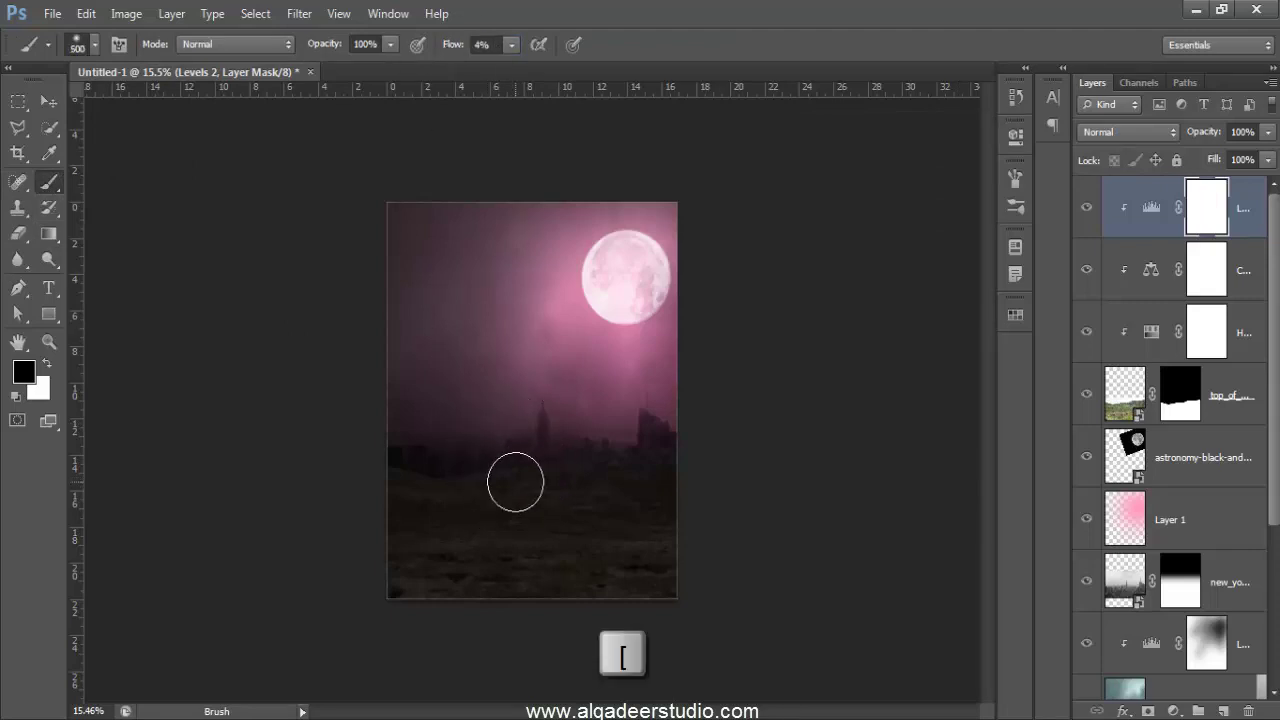
{"action": "key", "text": "bracketleft"}
{"action": "key", "text": "bracketleft"}
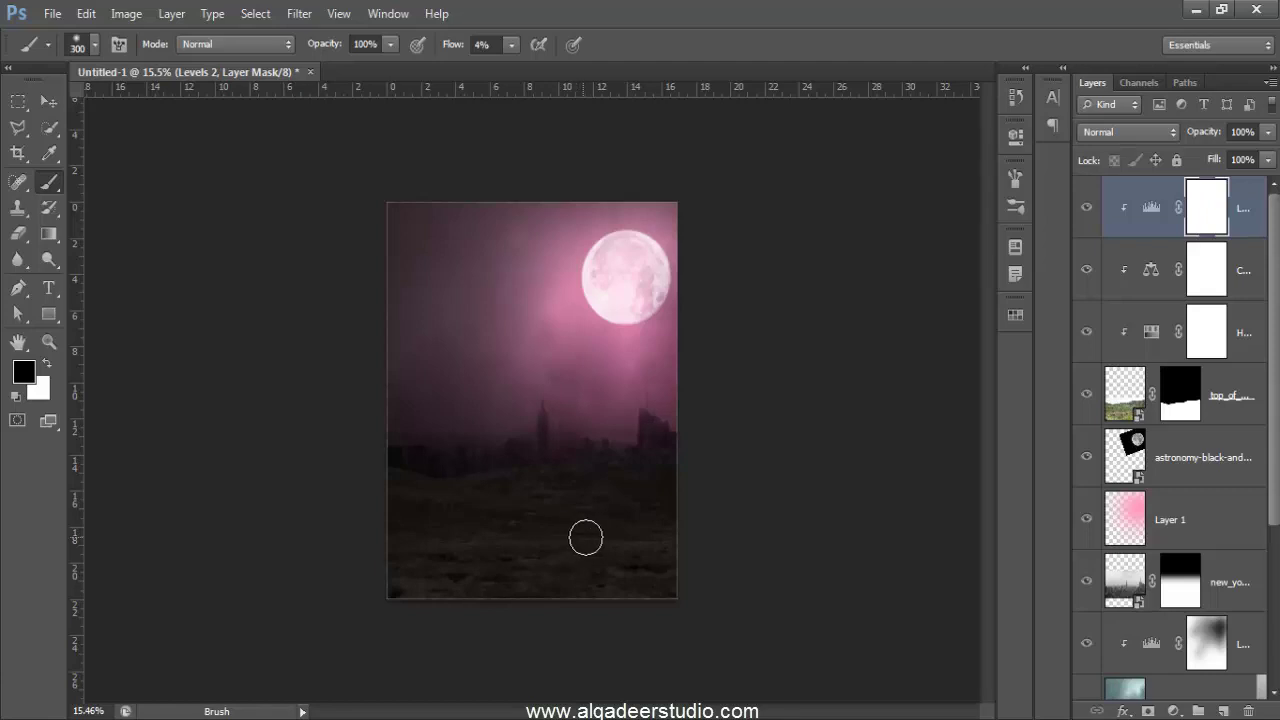
{"action": "mouse_move", "coordinate": [534, 547]}
{"action": "left_mouse_down"}
{"action": "mouse_move", "coordinate": [489, 543]}
{"action": "mouse_move", "coordinate": [651, 529]}
{"action": "mouse_move", "coordinate": [558, 551]}
{"action": "mouse_move", "coordinate": [534, 586]}
{"action": "mouse_move", "coordinate": [560, 574]}
{"action": "mouse_move", "coordinate": [406, 589]}
{"action": "mouse_move", "coordinate": [467, 531]}
{"action": "mouse_move", "coordinate": [446, 526]}
{"action": "mouse_move", "coordinate": [589, 526]}
{"action": "mouse_move", "coordinate": [563, 517]}
{"action": "mouse_move", "coordinate": [548, 477]}
{"action": "mouse_move", "coordinate": [609, 480]}
{"action": "mouse_move", "coordinate": [523, 506]}
{"action": "mouse_move", "coordinate": [394, 514]}
{"action": "mouse_move", "coordinate": [461, 514]}
{"action": "mouse_move", "coordinate": [411, 503]}
{"action": "mouse_move", "coordinate": [399, 545]}
{"action": "mouse_move", "coordinate": [594, 534]}
{"action": "mouse_move", "coordinate": [526, 557]}
{"action": "mouse_move", "coordinate": [480, 537]}
{"action": "mouse_move", "coordinate": [626, 535]}
{"action": "mouse_move", "coordinate": [614, 557]}
{"action": "mouse_move", "coordinate": [649, 560]}
{"action": "mouse_move", "coordinate": [489, 571]}
{"action": "mouse_move", "coordinate": [600, 557]}
{"action": "mouse_move", "coordinate": [457, 546]}
{"action": "mouse_move", "coordinate": [591, 537]}
{"action": "mouse_move", "coordinate": [606, 506]}
{"action": "mouse_move", "coordinate": [504, 501]}
{"action": "mouse_move", "coordinate": [606, 474]}
{"action": "mouse_move", "coordinate": [480, 506]}
{"action": "mouse_move", "coordinate": [581, 496]}
{"action": "mouse_move", "coordinate": [371, 500]}
{"action": "mouse_move", "coordinate": [629, 550]}
{"action": "mouse_move", "coordinate": [420, 543]}
{"action": "mouse_move", "coordinate": [490, 563]}
{"action": "left_mouse_up"}
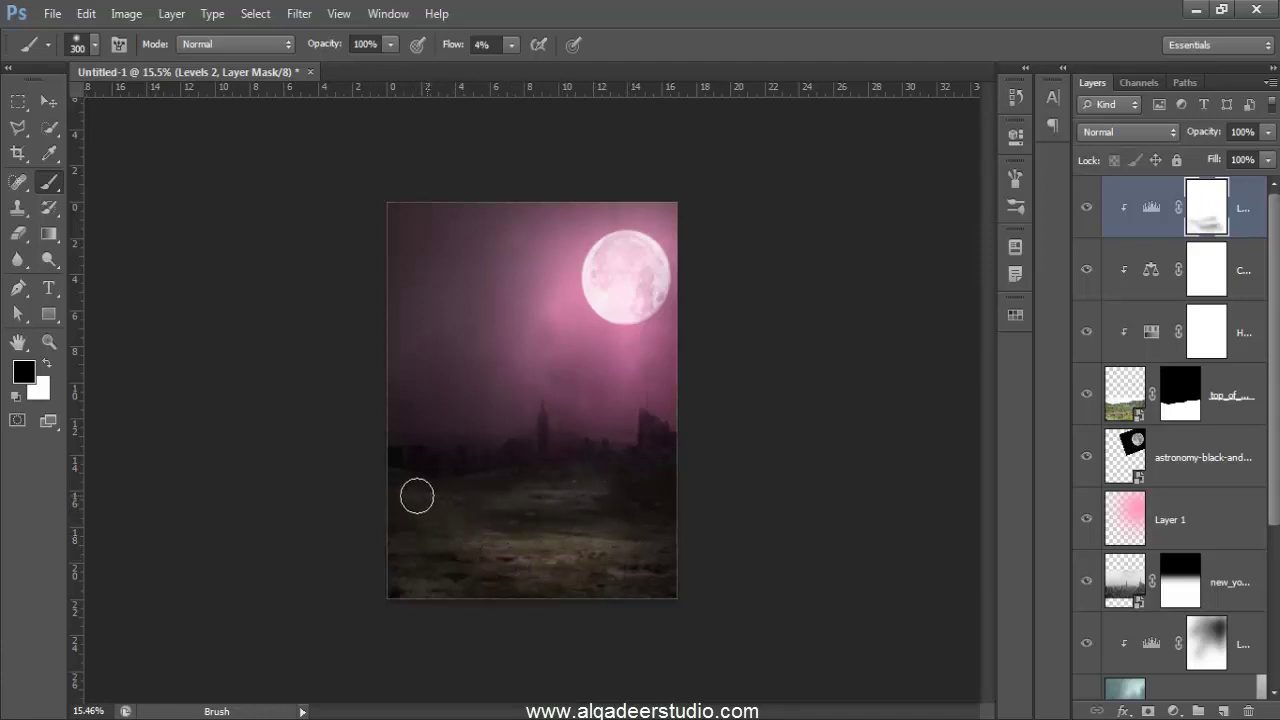
{"action": "key", "text": "bracketleft"}
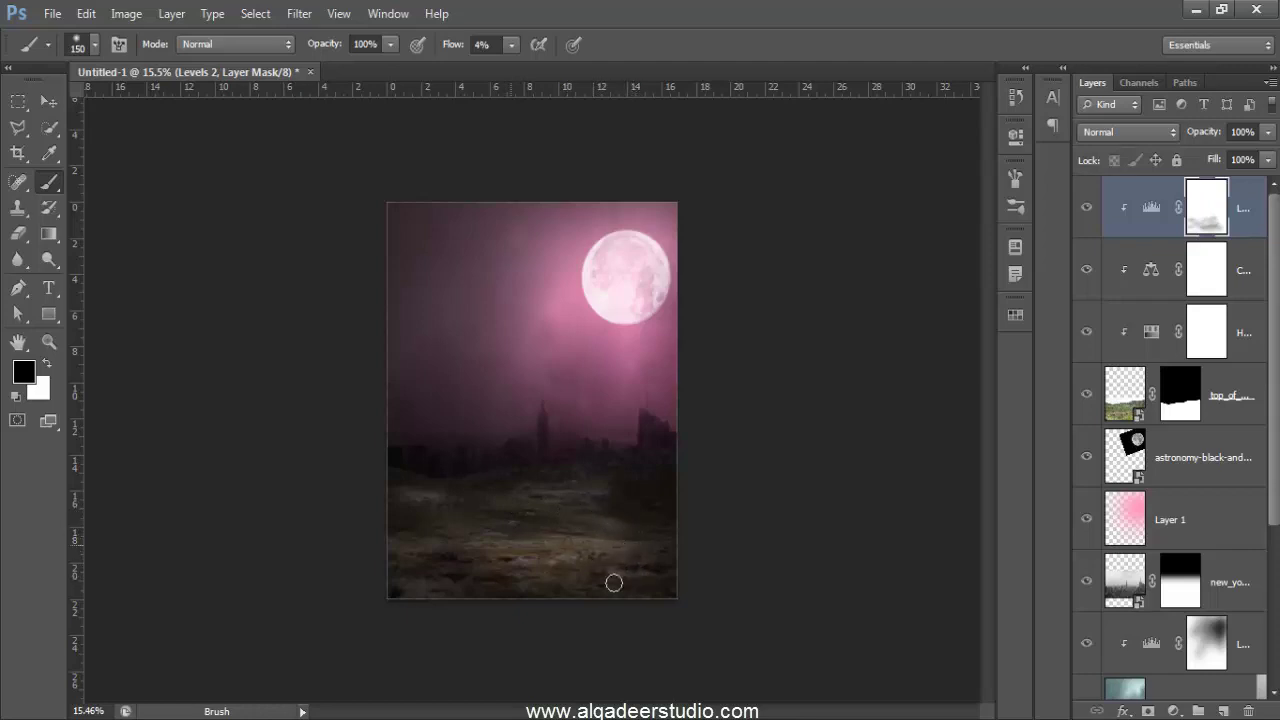
{"action": "left_click", "coordinate": [1198, 200], "text": "ctrl"}
{"action": "key", "text": "ctrl+d"}
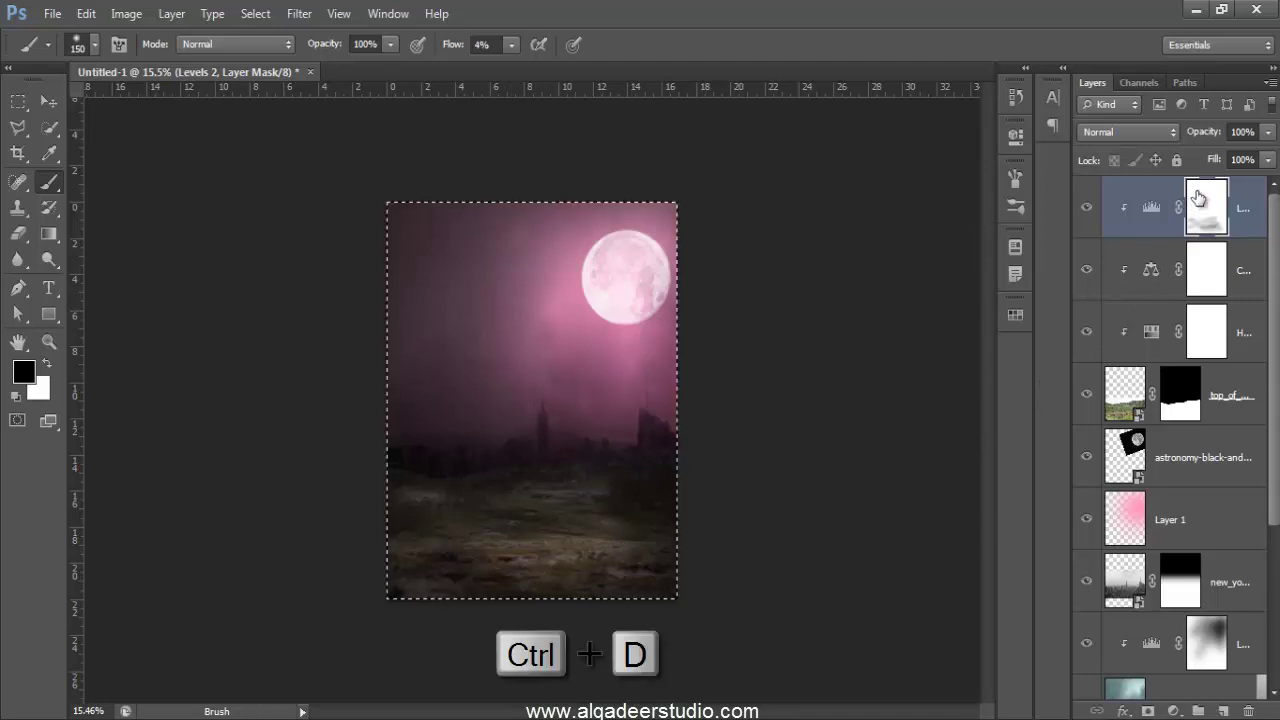
Step: Find the Color Balance 1 adjustment layer and open its settings
{"action": "scroll", "coordinate": [750, 355], "scroll_direction": "down", "scroll_amount": 1}
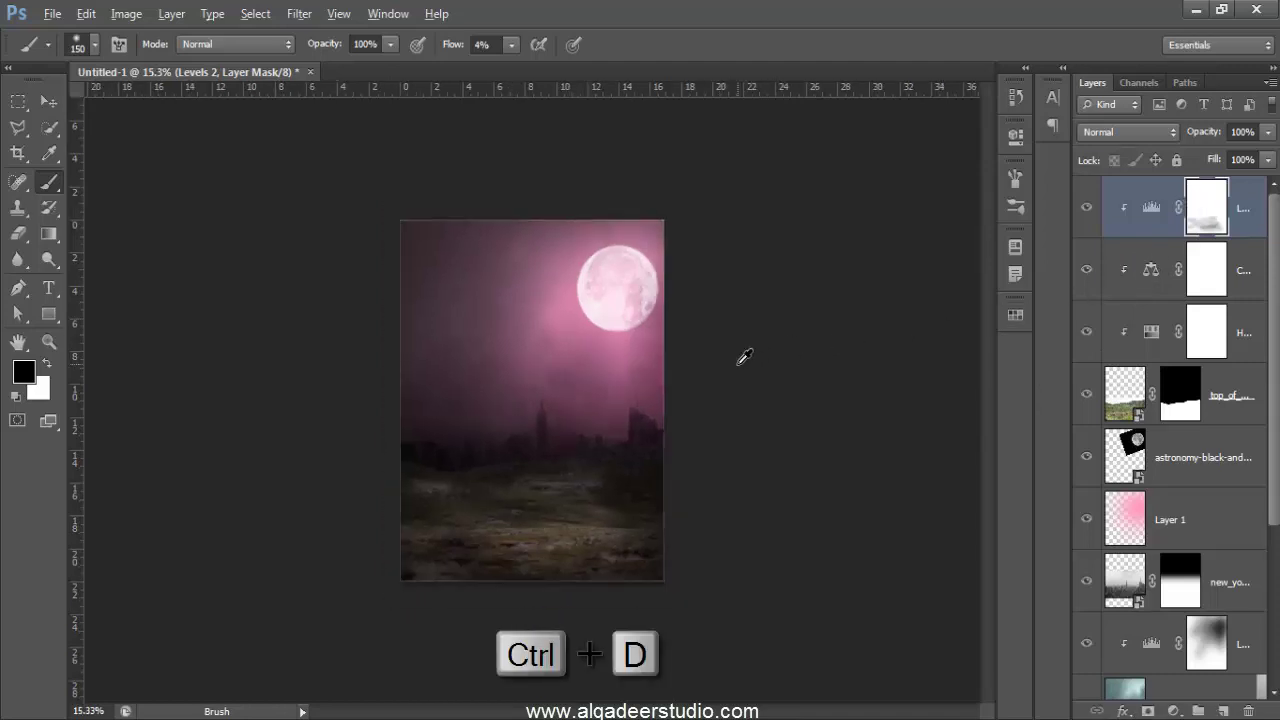
{"action": "scroll", "coordinate": [737, 357], "scroll_direction": "down", "scroll_amount": 2}
{"action": "scroll", "coordinate": [737, 357], "scroll_direction": "down", "scroll_amount": 1}
{"action": "scroll", "coordinate": [581, 491], "scroll_direction": "up", "scroll_amount": 5}
{"action": "scroll", "coordinate": [581, 491], "scroll_direction": "up", "scroll_amount": 1}
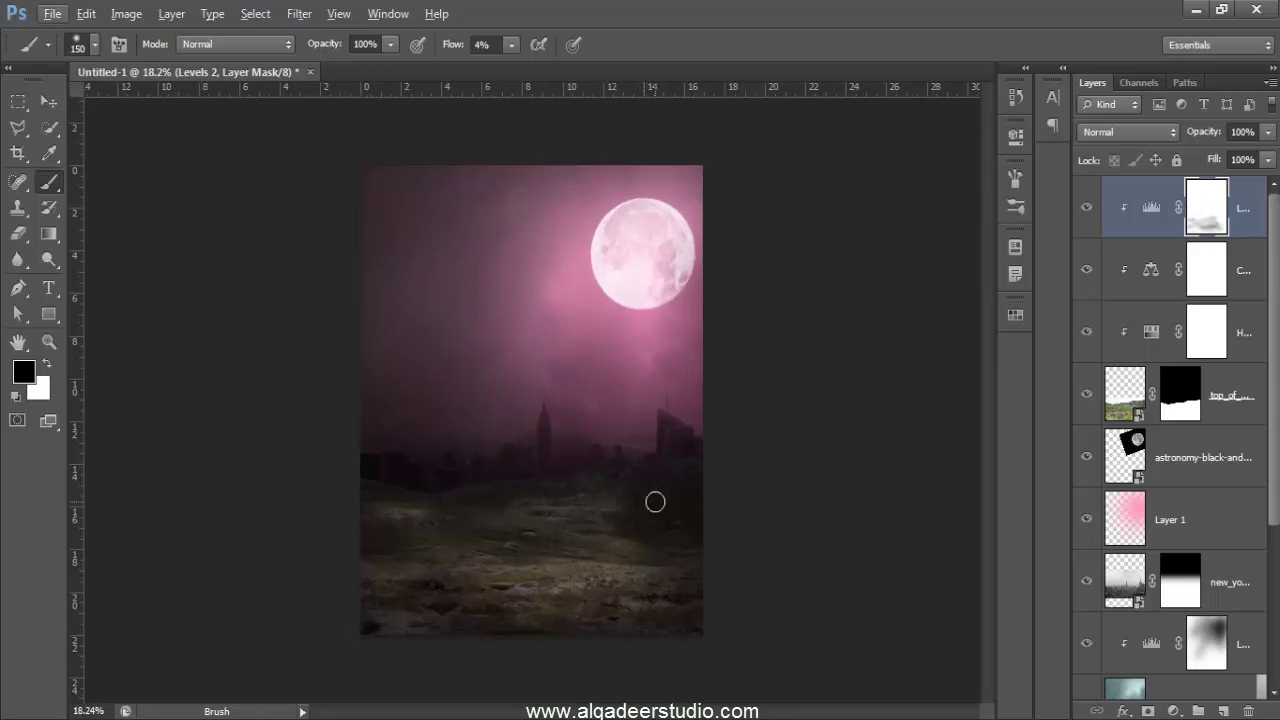
{"action": "scroll", "coordinate": [650, 500], "scroll_direction": "down", "scroll_amount": 2}
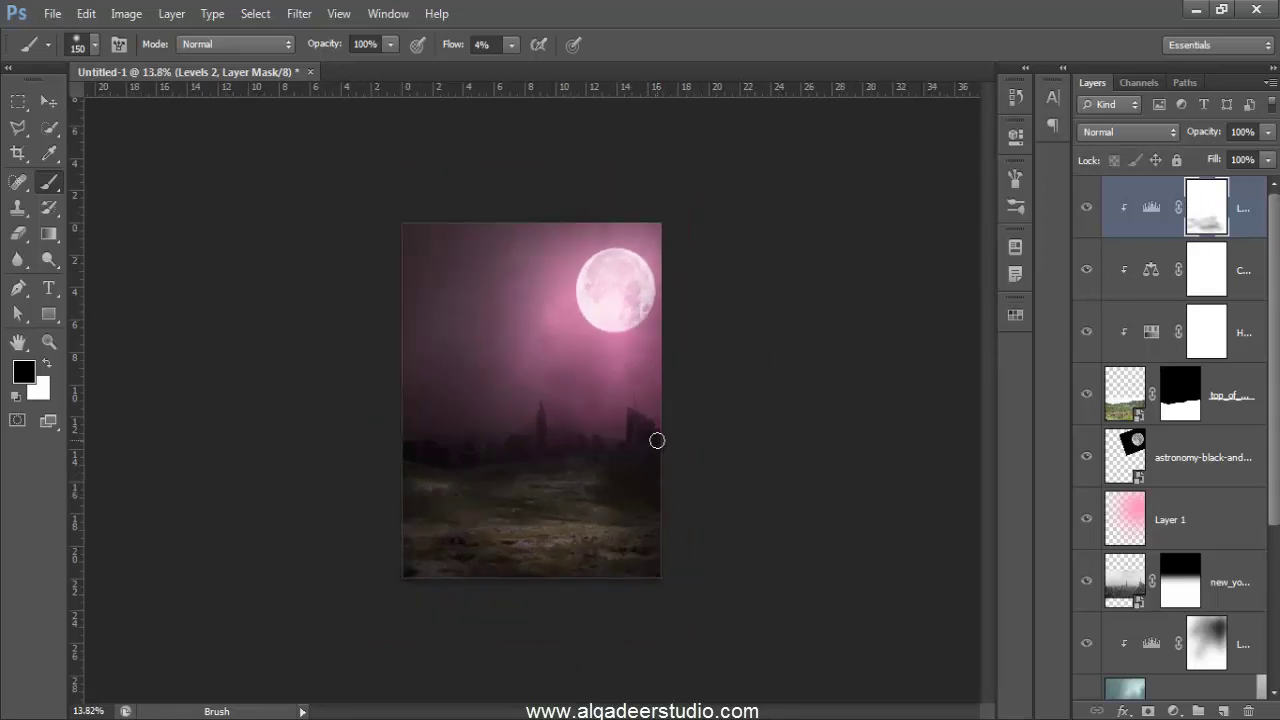
{"action": "left_click", "coordinate": [1153, 284]}
{"action": "double_click", "coordinate": [1148, 275]}
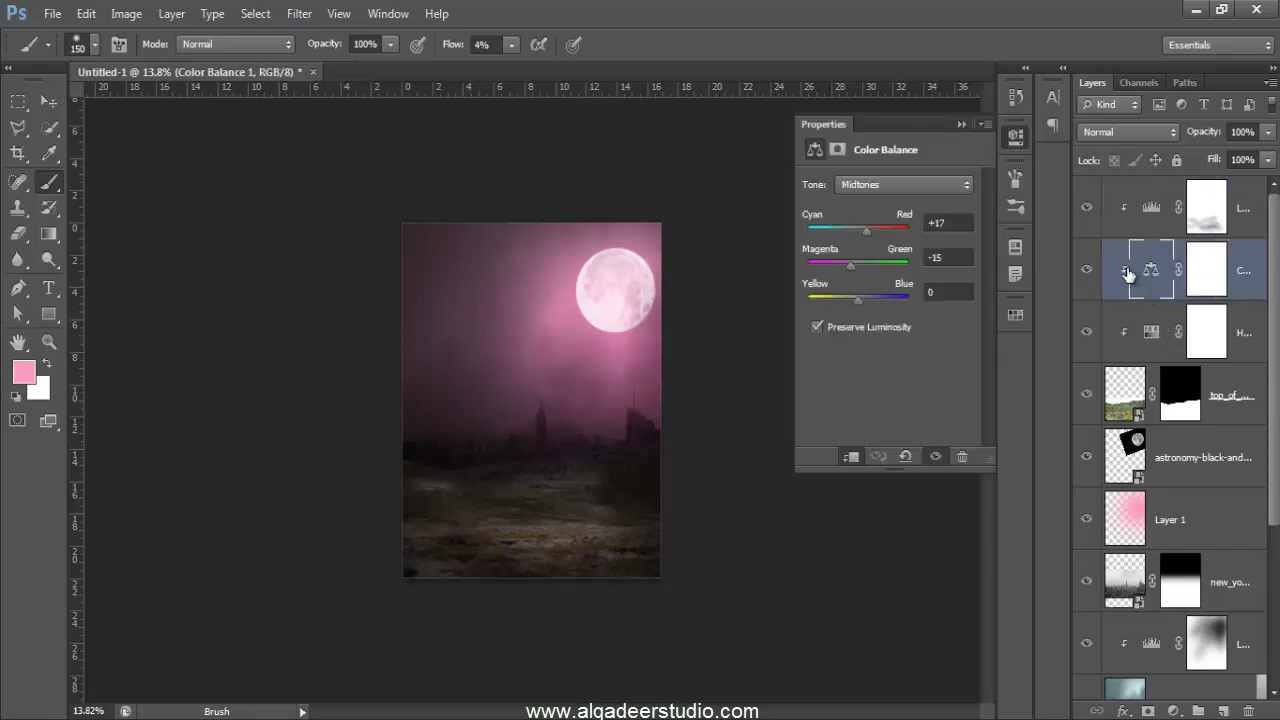
Step: Set Color Balance midtones to Cyan-Red +33 and Magenta-Green -33
{"action": "left_click_drag", "start_coordinate": [865, 228], "coordinate": [868, 229]}
{"action": "mouse_move", "coordinate": [831, 267]}
{"action": "left_mouse_down"}
{"action": "mouse_move", "coordinate": [884, 265]}
{"action": "mouse_move", "coordinate": [856, 266]}
{"action": "left_mouse_up"}
{"action": "left_click", "coordinate": [875, 229]}
{"action": "left_click", "coordinate": [960, 124]}
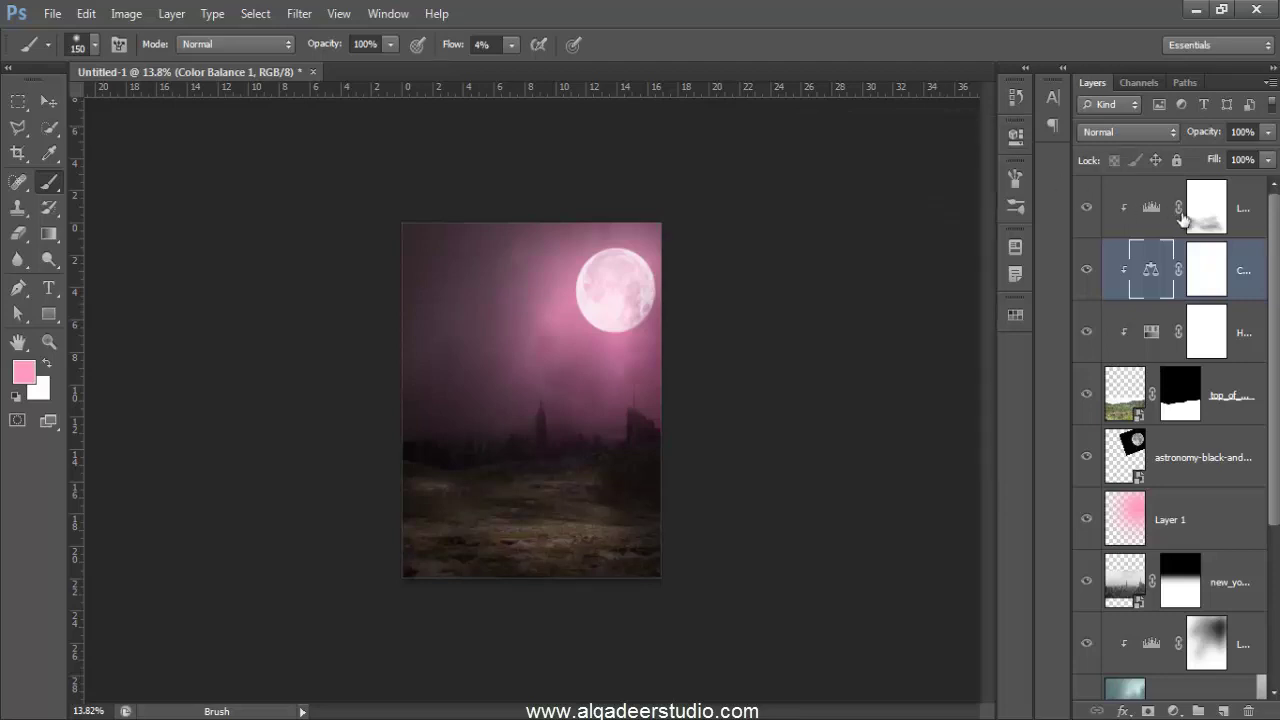
{"action": "left_click", "coordinate": [1245, 190]}
Step: Place the spooky_tree image into the composition
{"action": "key", "text": "d"}
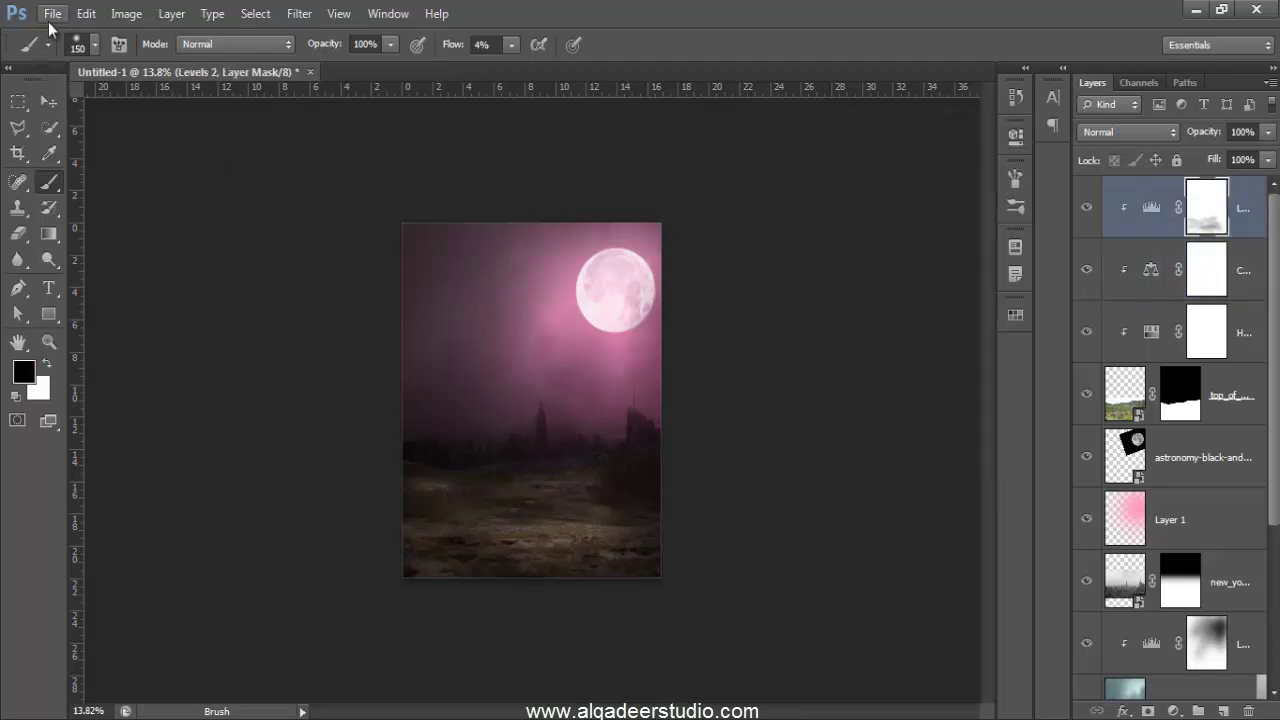
{"action": "left_click", "coordinate": [50, 14]}
{"action": "left_click", "coordinate": [94, 336]}
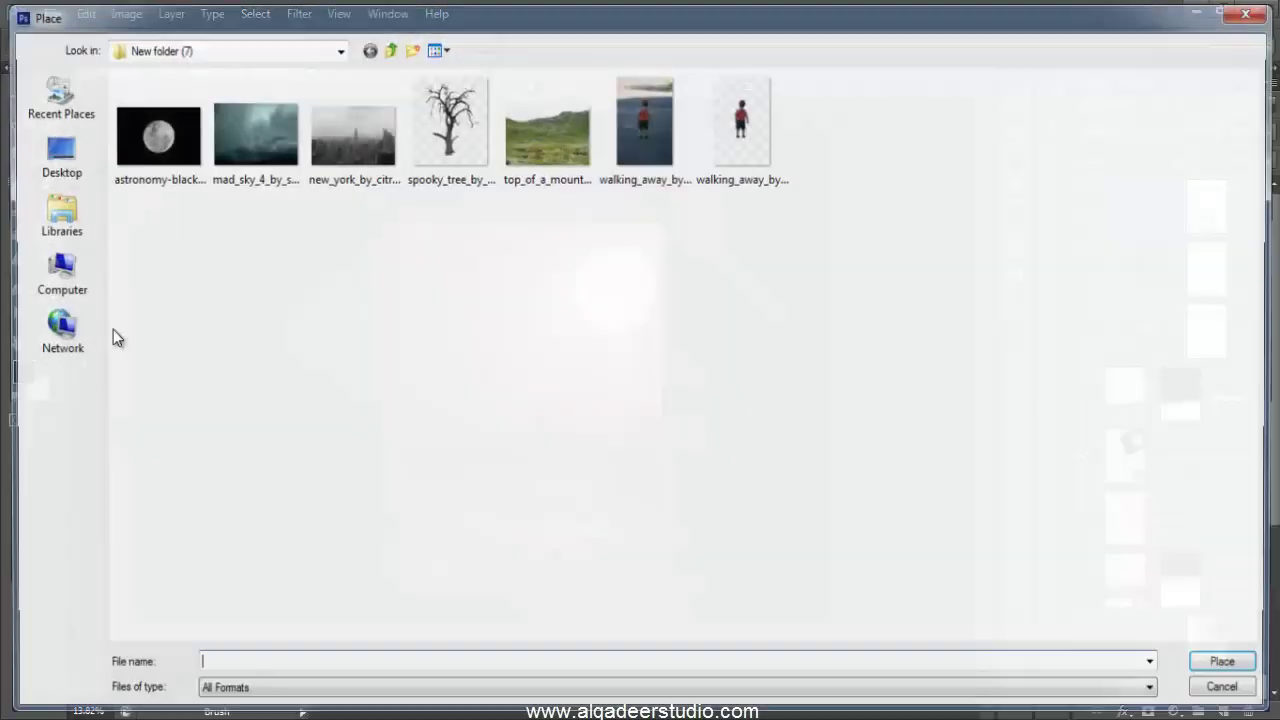
{"action": "left_click", "coordinate": [430, 150]}
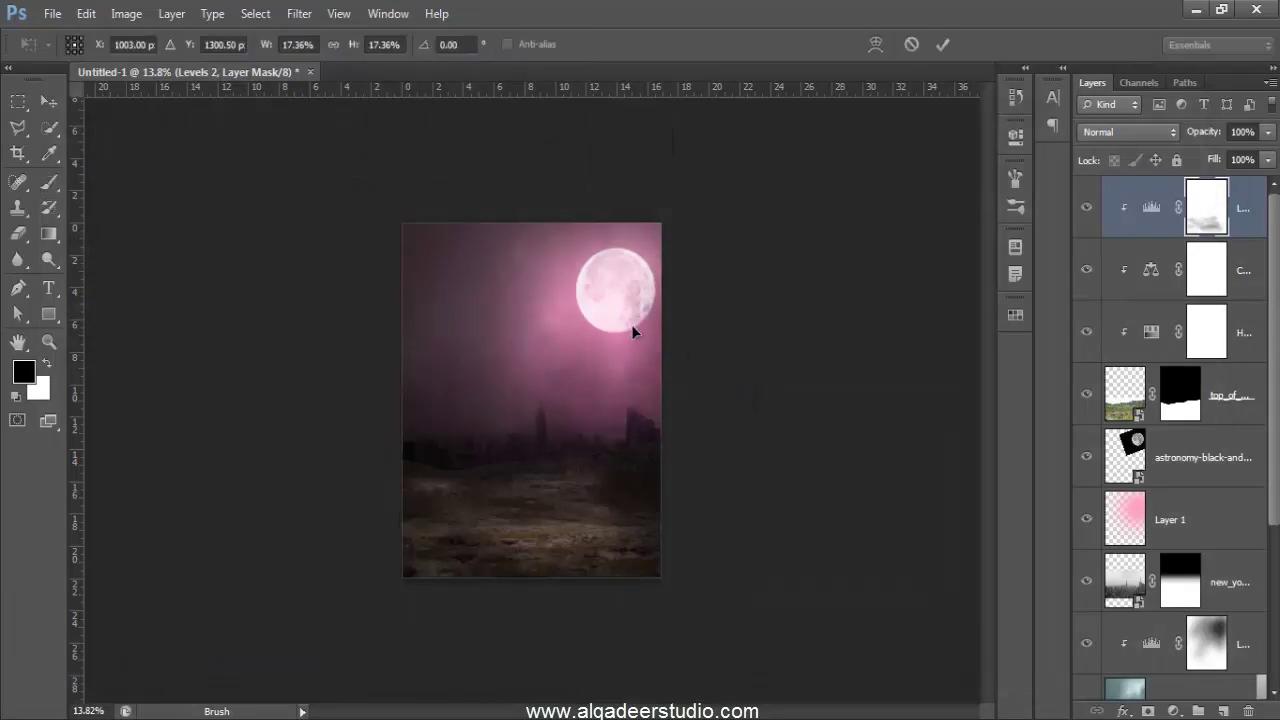
Step: Rotate the tree about 66°, scale it to about 41%, and position it at the top-left
{"action": "left_click_drag", "start_coordinate": [697, 257], "coordinate": [720, 466]}
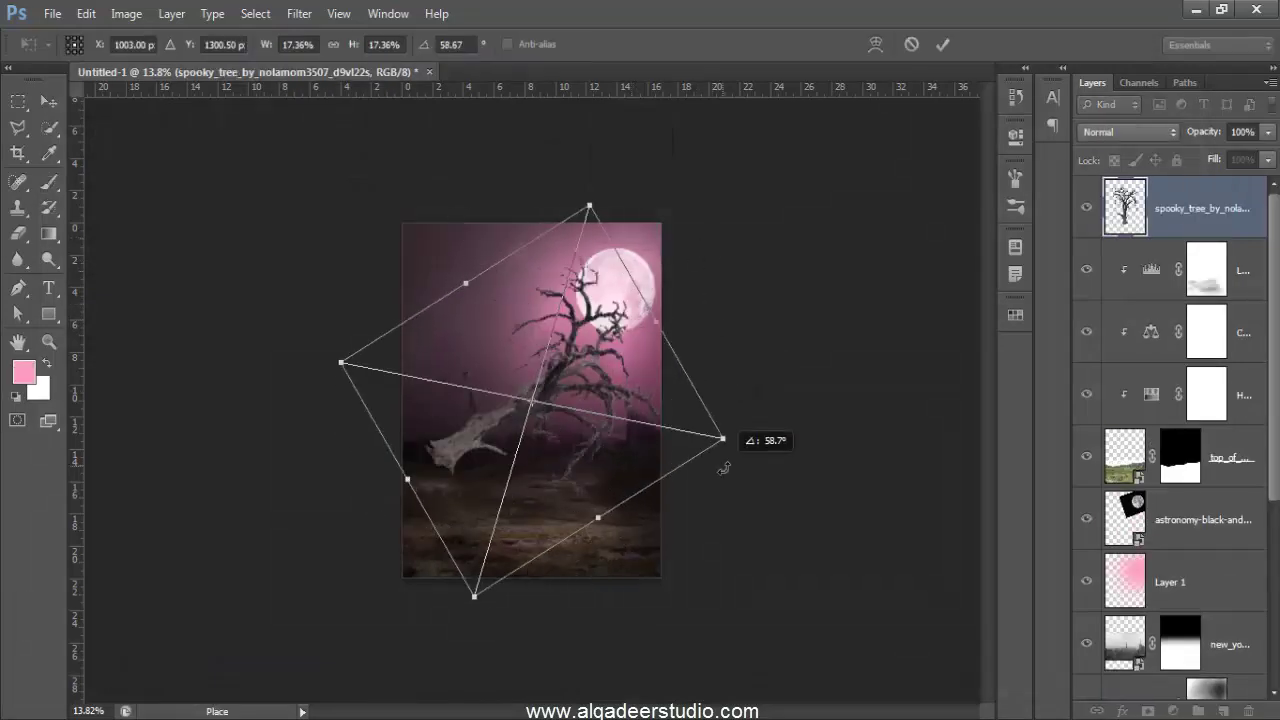
{"action": "mouse_move", "coordinate": [494, 291]}
{"action": "left_mouse_down"}
{"action": "mouse_move", "coordinate": [522, 311]}
{"action": "mouse_move", "coordinate": [502, 289]}
{"action": "left_mouse_up"}
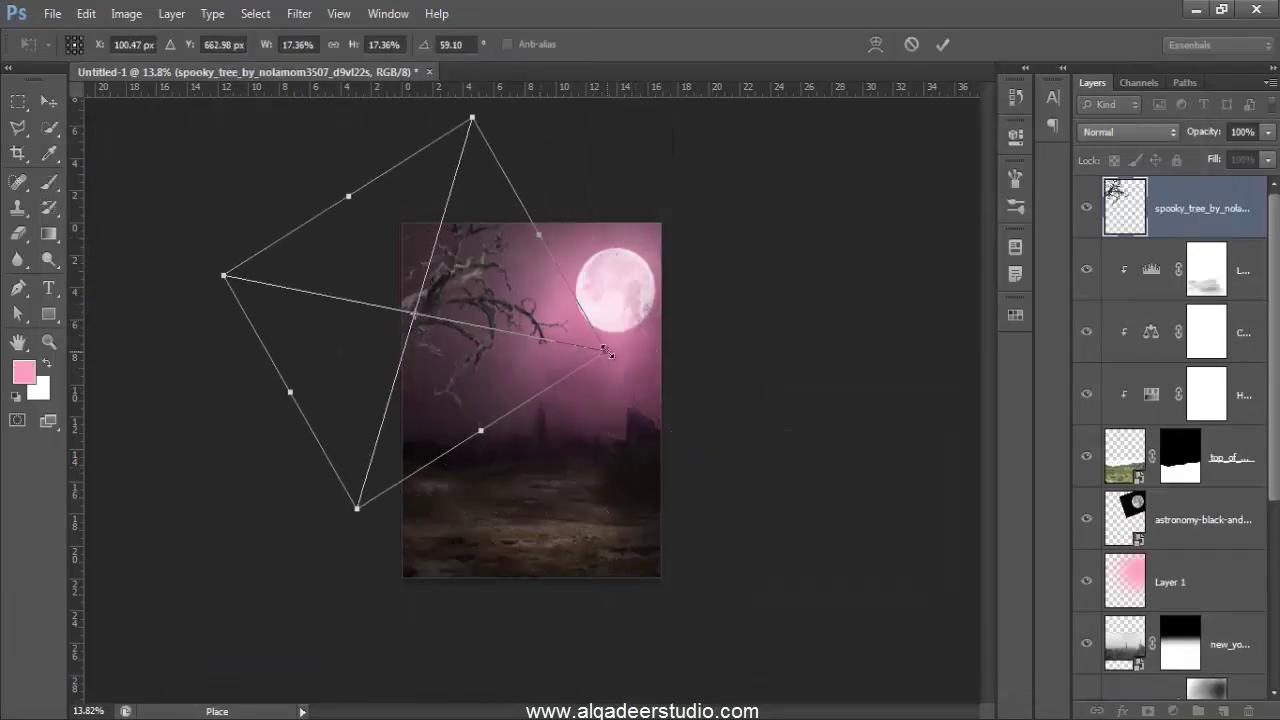
{"action": "left_click_drag", "start_coordinate": [604, 350], "coordinate": [818, 346]}
{"action": "left_click_drag", "start_coordinate": [674, 293], "coordinate": [504, 242]}
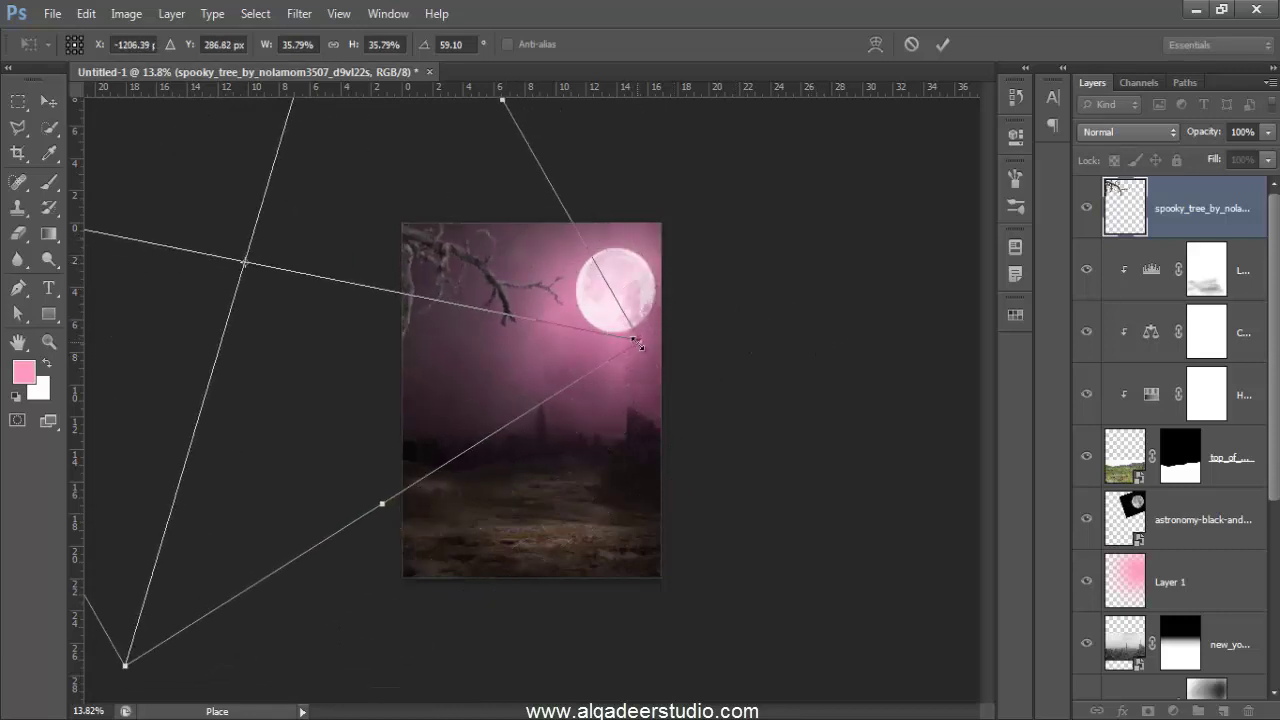
{"action": "left_click_drag", "start_coordinate": [640, 345], "coordinate": [703, 354]}
{"action": "left_click_drag", "start_coordinate": [600, 301], "coordinate": [543, 260]}
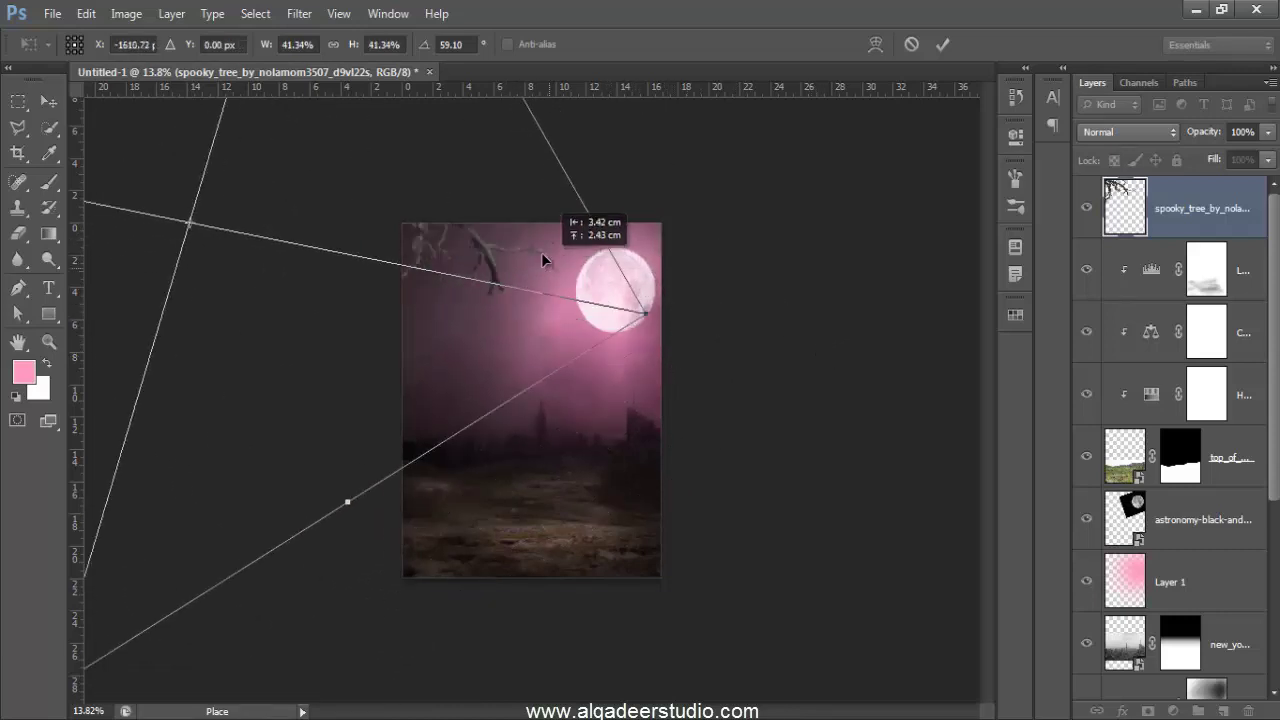
{"action": "left_click_drag", "start_coordinate": [714, 237], "coordinate": [690, 290]}
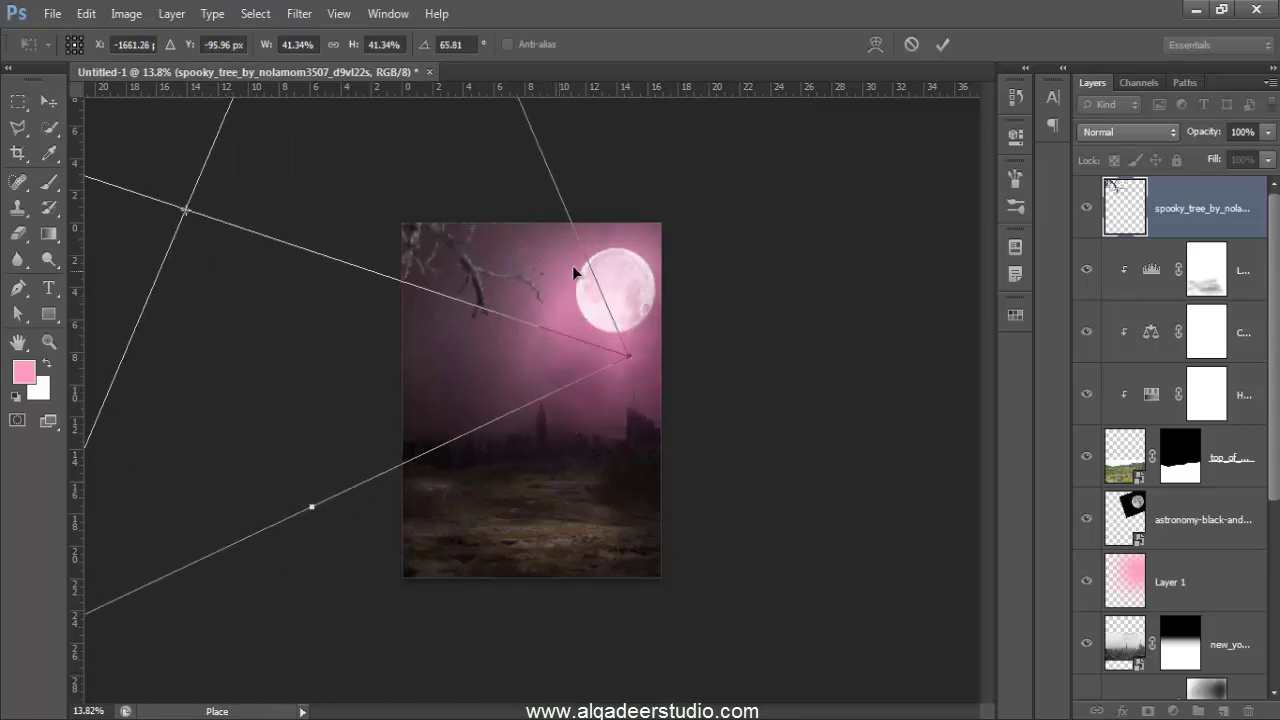
{"action": "left_click_drag", "start_coordinate": [573, 270], "coordinate": [598, 267]}
{"action": "key", "text": "b"}
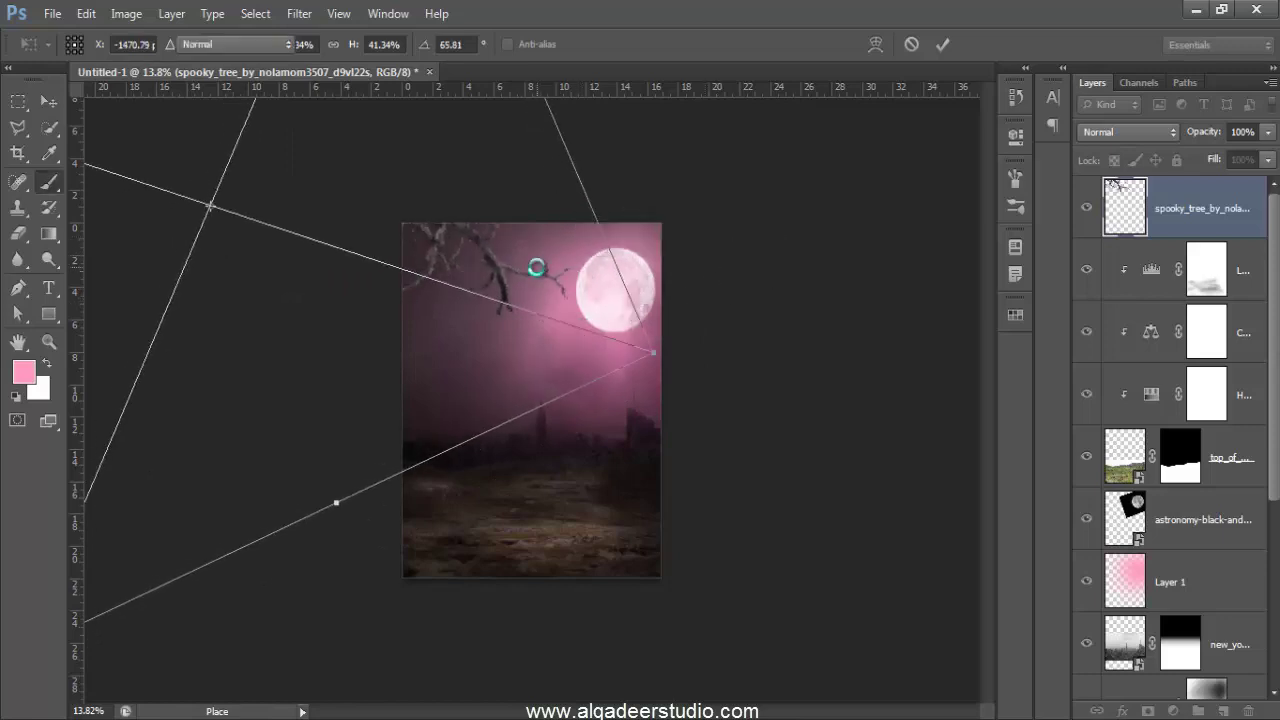
{"action": "key", "text": "Return"}
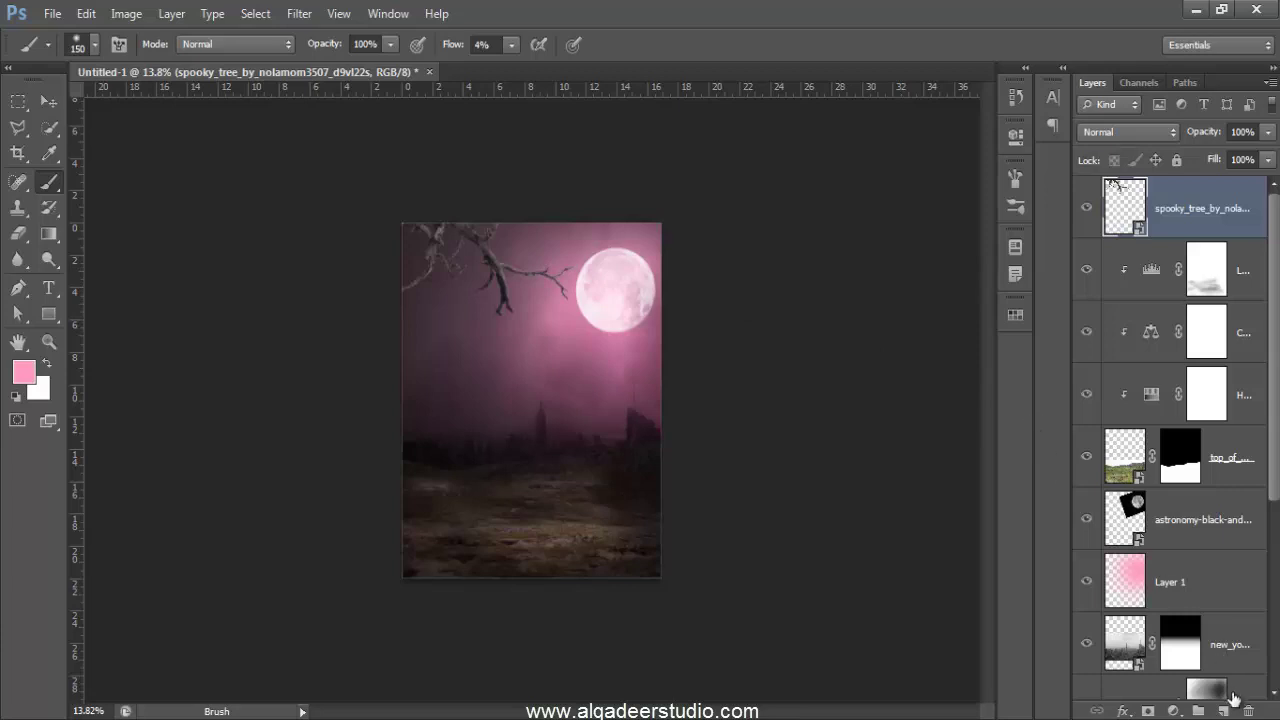
Step: Add a Hue/Saturation adjustment with Lightness at -100 to blacken the tree
{"action": "left_click", "coordinate": [1173, 711]}
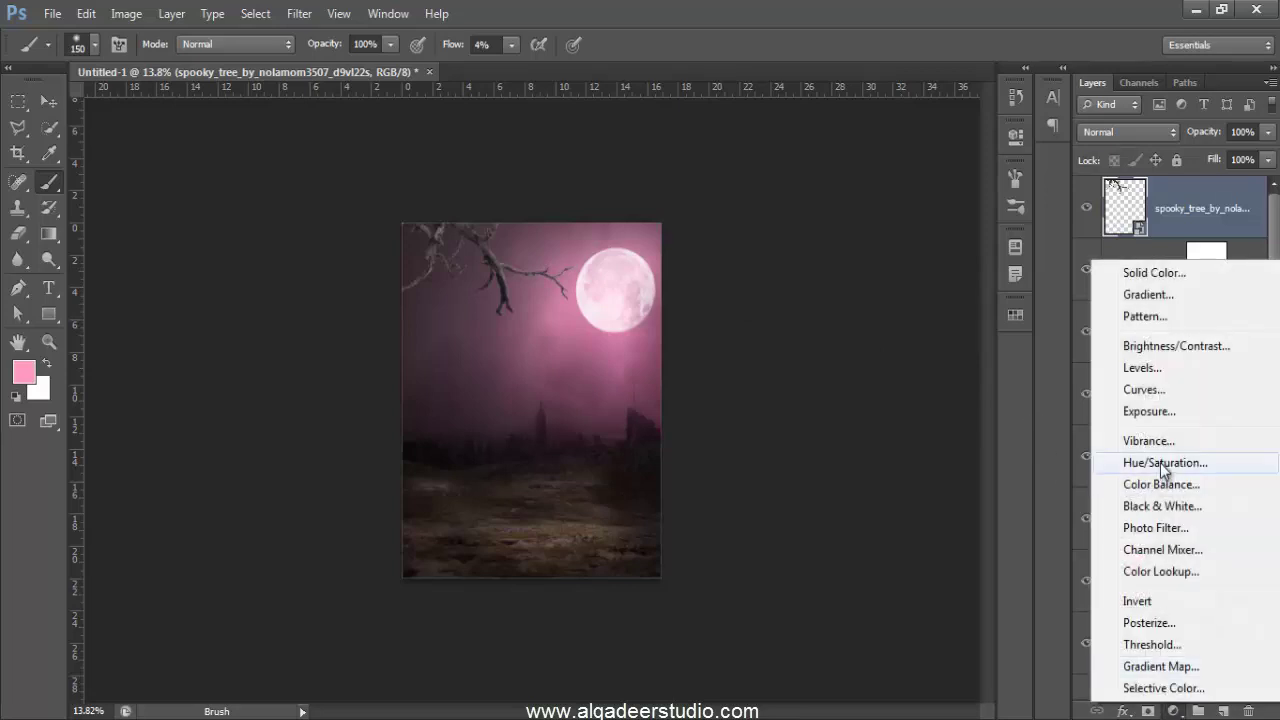
{"action": "left_click", "coordinate": [1161, 464]}
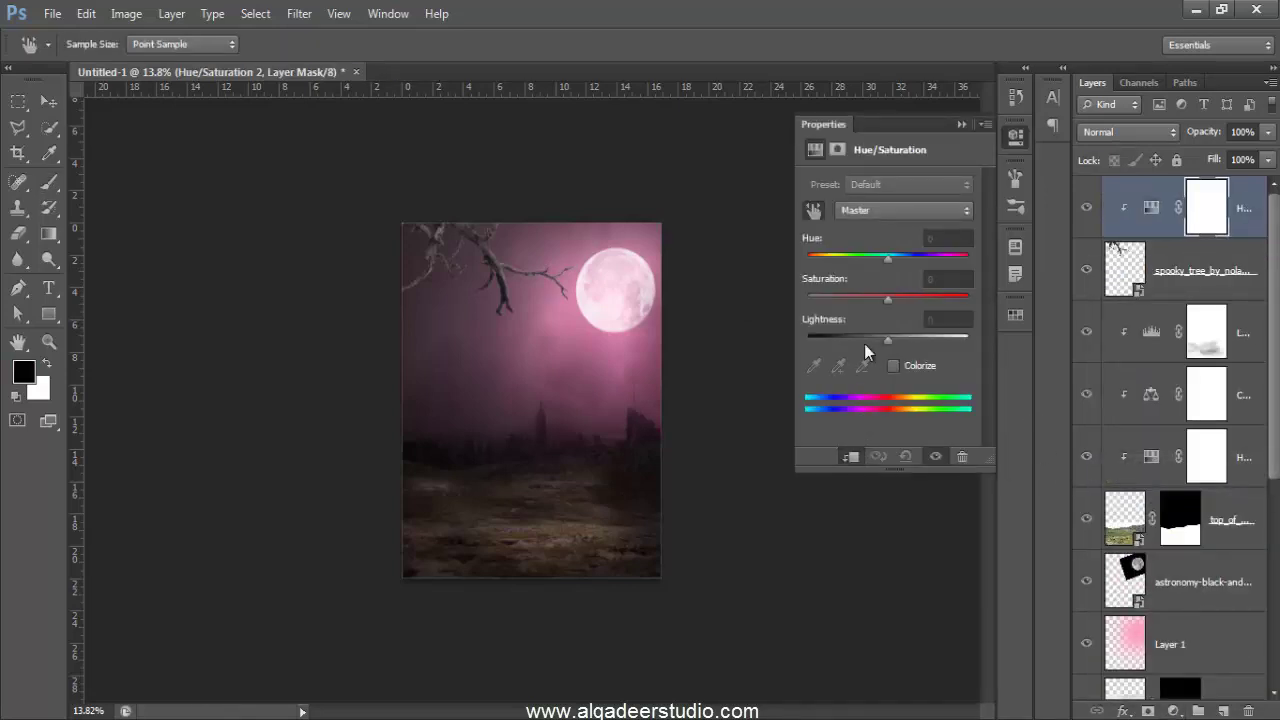
{"action": "left_click_drag", "start_coordinate": [868, 338], "coordinate": [742, 342]}
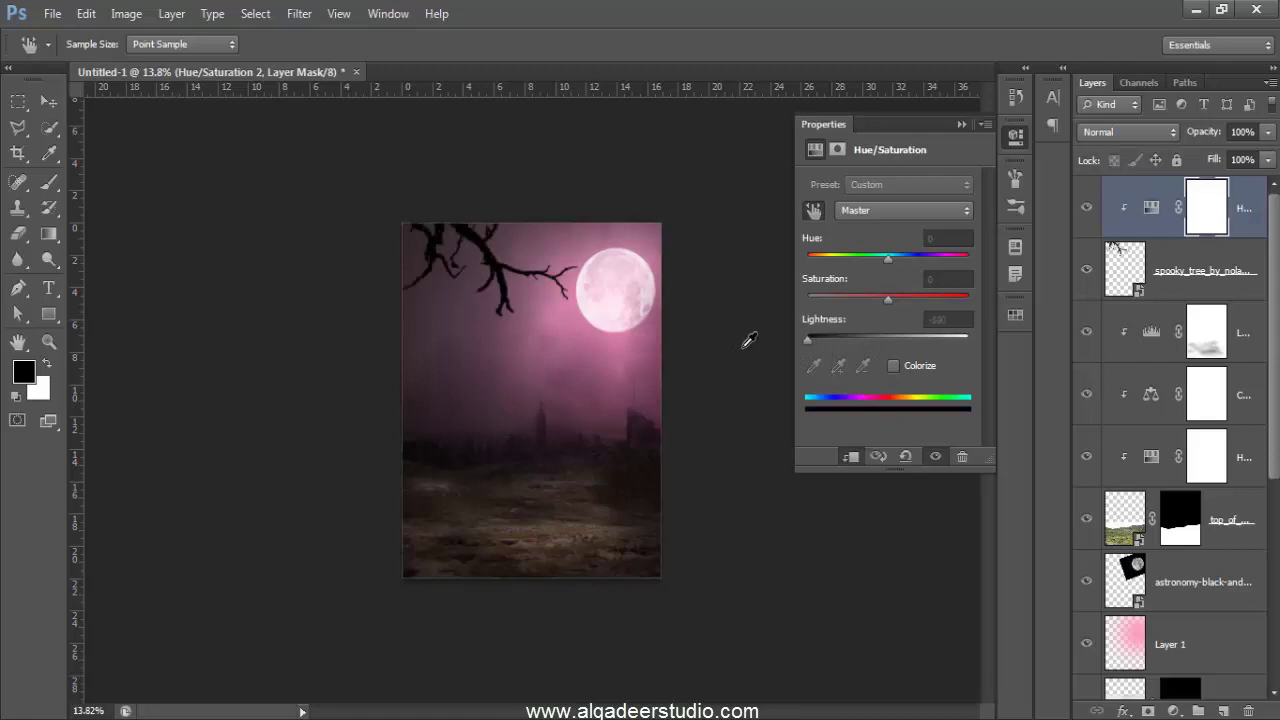
Step: Paint black on the Hue/Saturation 2 mask near the moon with a 33% flow, 285 px brush
{"action": "left_click", "coordinate": [1214, 208]}
{"action": "key", "text": "b"}
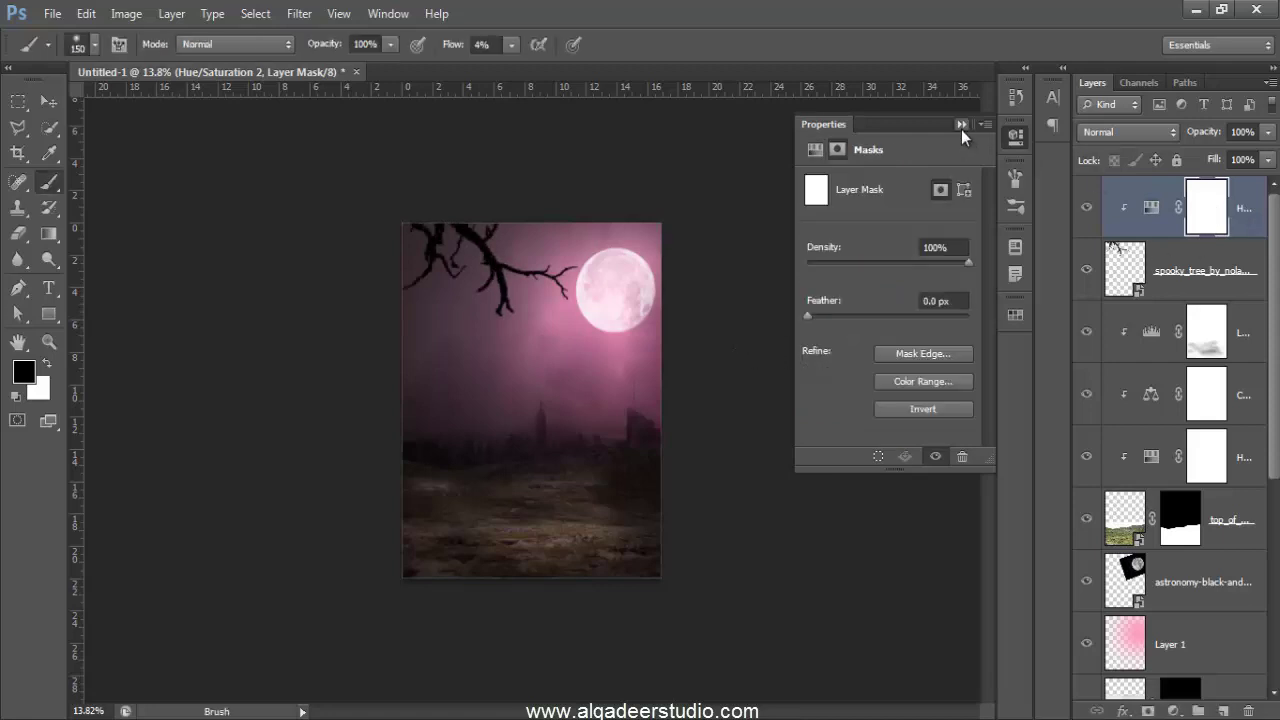
{"action": "left_click", "coordinate": [961, 125]}
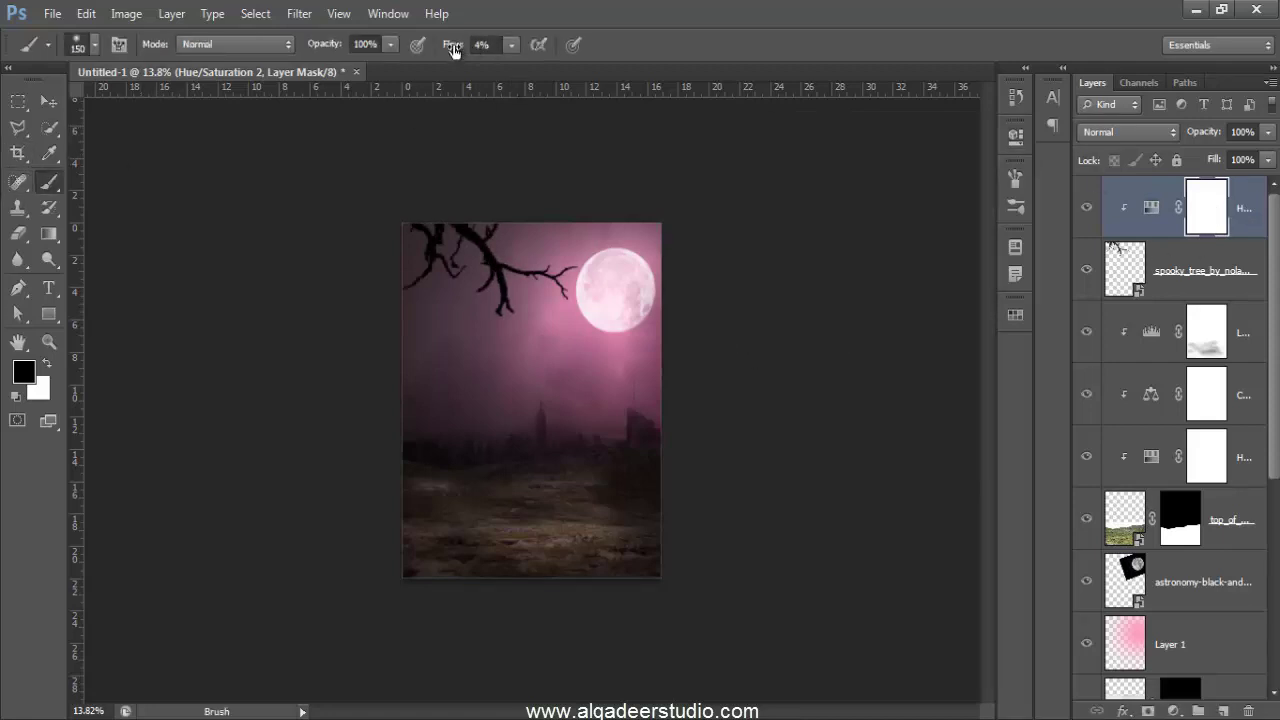
{"action": "left_click_drag", "start_coordinate": [453, 50], "coordinate": [482, 50]}
{"action": "key", "text": "ctrl+0"}
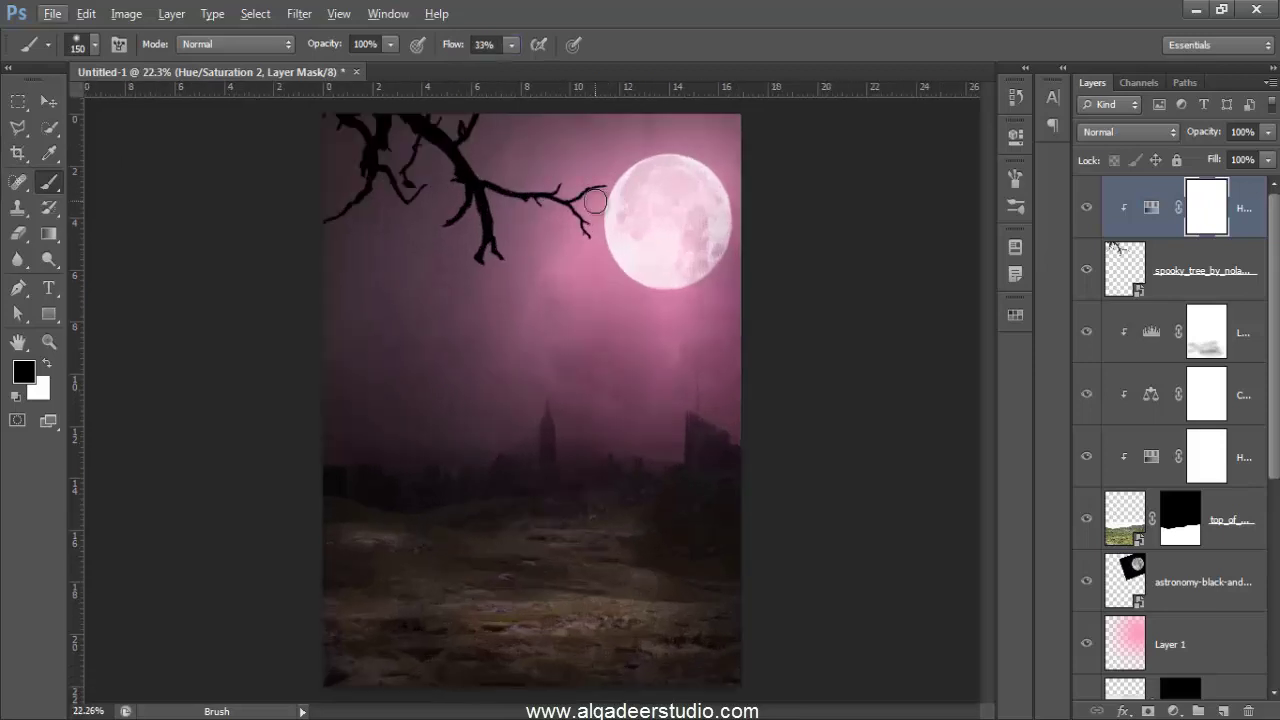
{"action": "mouse_move", "coordinate": [595, 201]}
{"action": "left_mouse_down"}
{"action": "mouse_move", "coordinate": [606, 185]}
{"action": "mouse_move", "coordinate": [656, 258]}
{"action": "left_mouse_up"}
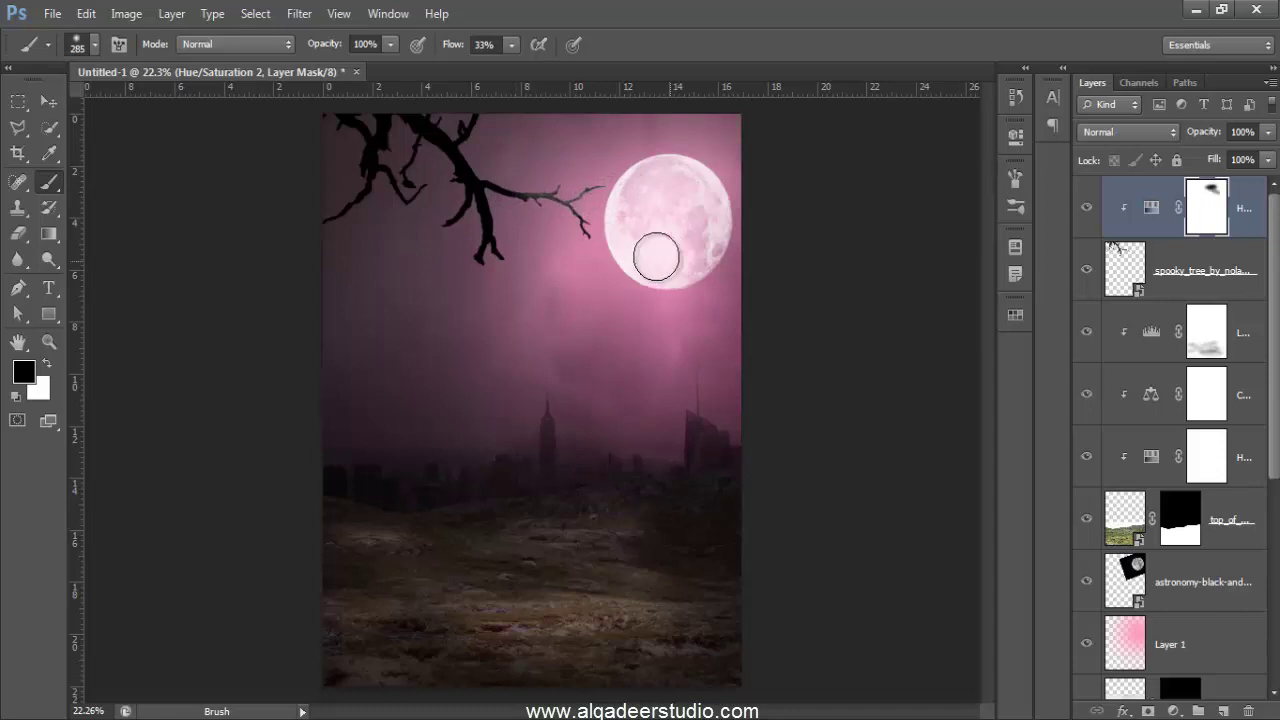
{"action": "left_click_drag", "start_coordinate": [656, 258], "coordinate": [677, 291]}
Step: With a 171 px brush, mask the branch junction, trunk and trunk's right edge
{"action": "scroll", "coordinate": [578, 249], "scroll_direction": "up", "scroll_amount": 2}
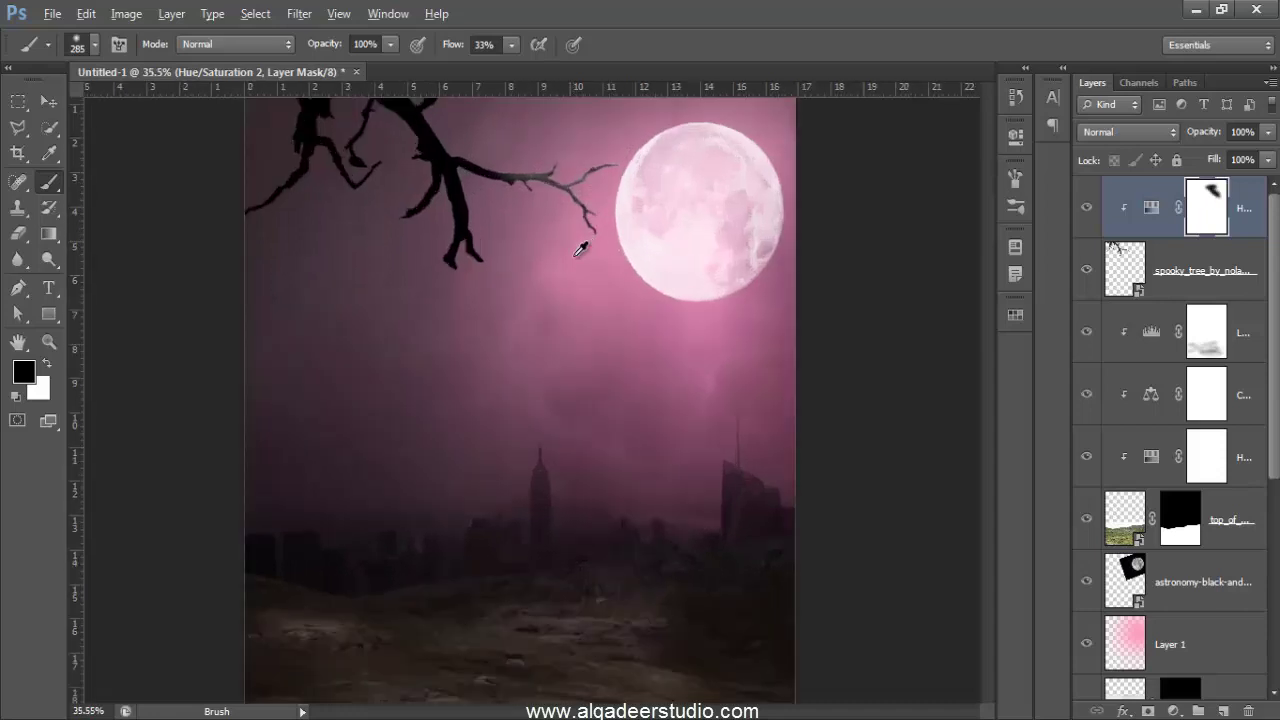
{"action": "scroll", "coordinate": [578, 249], "scroll_direction": "up", "scroll_amount": 2}
{"action": "left_click_drag", "start_coordinate": [612, 258], "coordinate": [578, 259]}
{"action": "scroll", "coordinate": [471, 263], "scroll_direction": "up", "scroll_amount": 2}
{"action": "scroll", "coordinate": [451, 229], "scroll_direction": "up", "scroll_amount": 1}
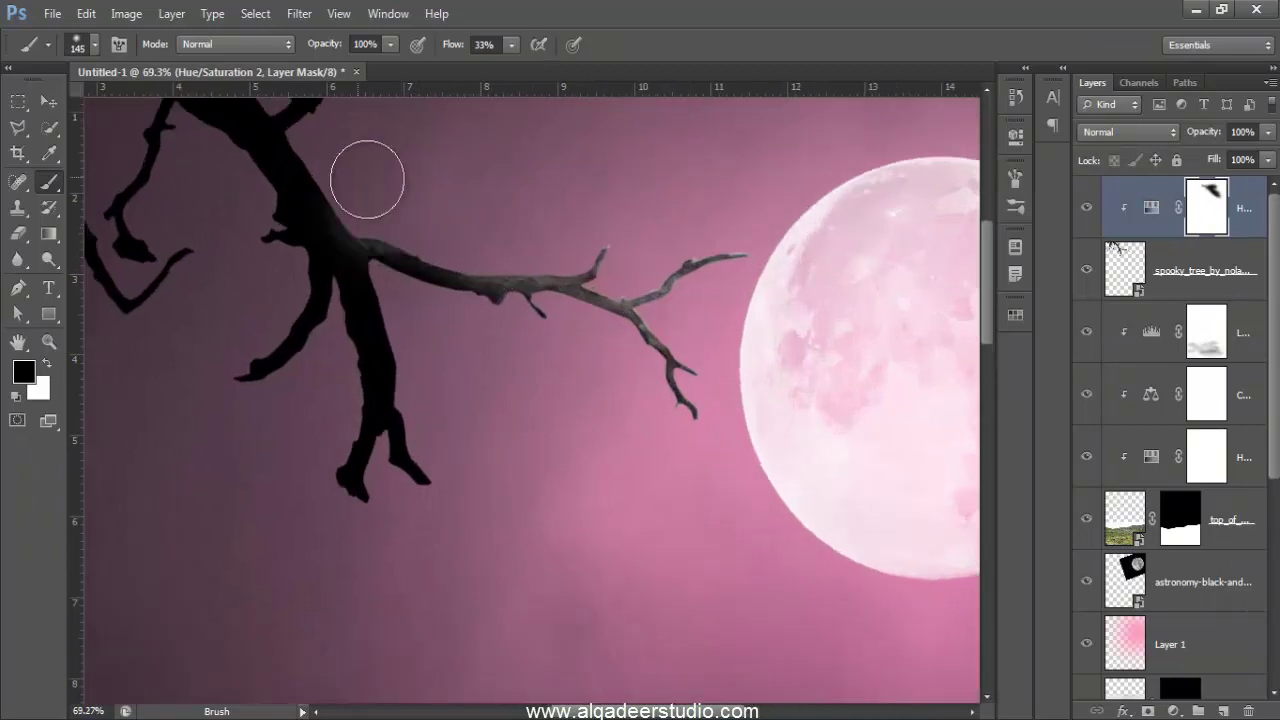
{"action": "mouse_move", "coordinate": [367, 179]}
{"action": "left_mouse_down"}
{"action": "mouse_move", "coordinate": [471, 243]}
{"action": "mouse_move", "coordinate": [337, 220]}
{"action": "mouse_move", "coordinate": [400, 329]}
{"action": "mouse_move", "coordinate": [416, 289]}
{"action": "mouse_move", "coordinate": [451, 517]}
{"action": "mouse_move", "coordinate": [491, 509]}
{"action": "mouse_move", "coordinate": [451, 509]}
{"action": "left_mouse_up"}
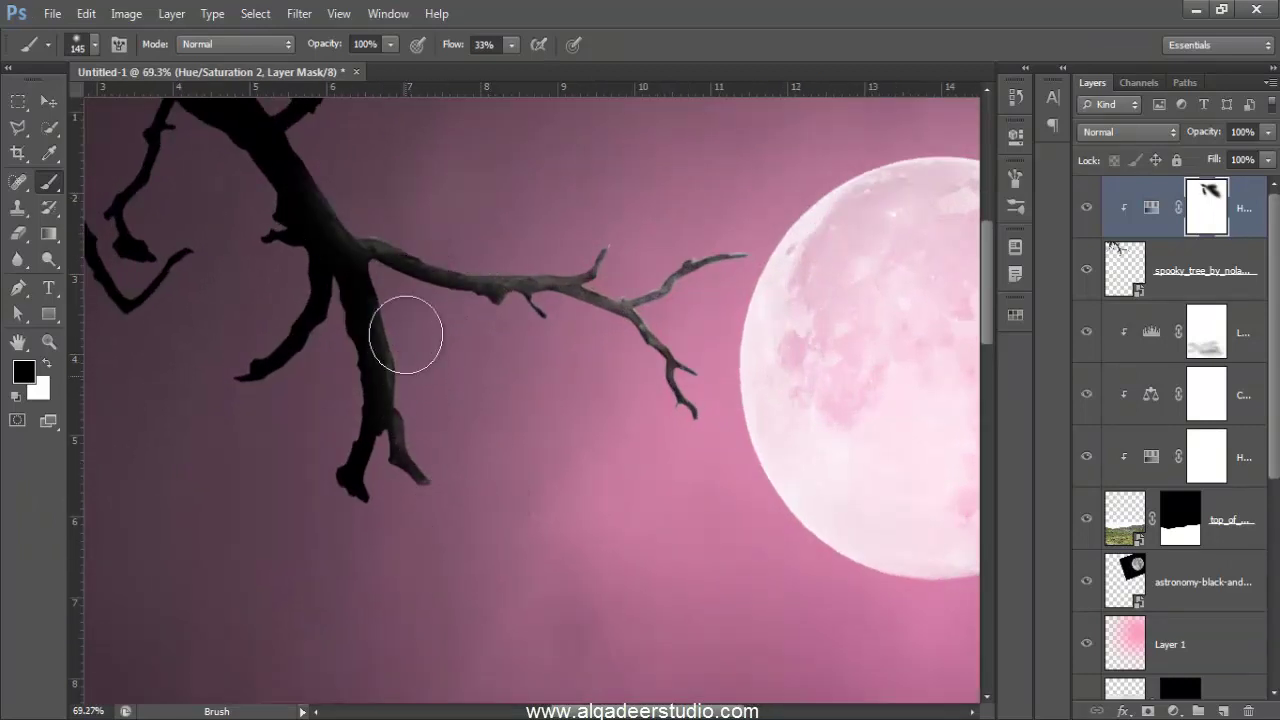
{"action": "mouse_move", "coordinate": [405, 335]}
{"action": "left_mouse_down"}
{"action": "mouse_move", "coordinate": [449, 509]}
{"action": "mouse_move", "coordinate": [406, 309]}
{"action": "mouse_move", "coordinate": [466, 517]}
{"action": "mouse_move", "coordinate": [406, 330]}
{"action": "mouse_move", "coordinate": [643, 486]}
{"action": "mouse_move", "coordinate": [723, 461]}
{"action": "mouse_move", "coordinate": [729, 409]}
{"action": "left_mouse_up"}
Step: With a 79 px brush, mask the lower sub-branch and thin branch in the upper branches
{"action": "key", "text": "space"}
{"action": "right_click", "coordinate": [668, 626], "text": "alt"}
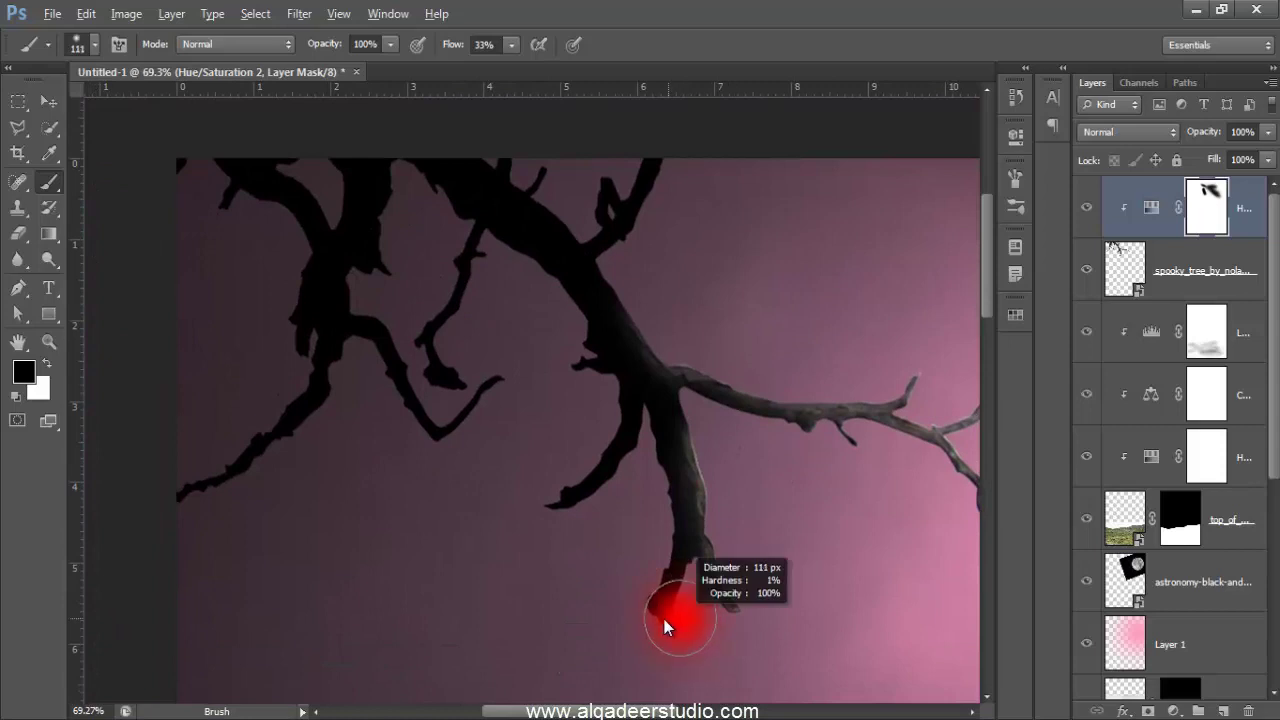
{"action": "left_click_drag", "start_coordinate": [668, 626], "coordinate": [666, 610]}
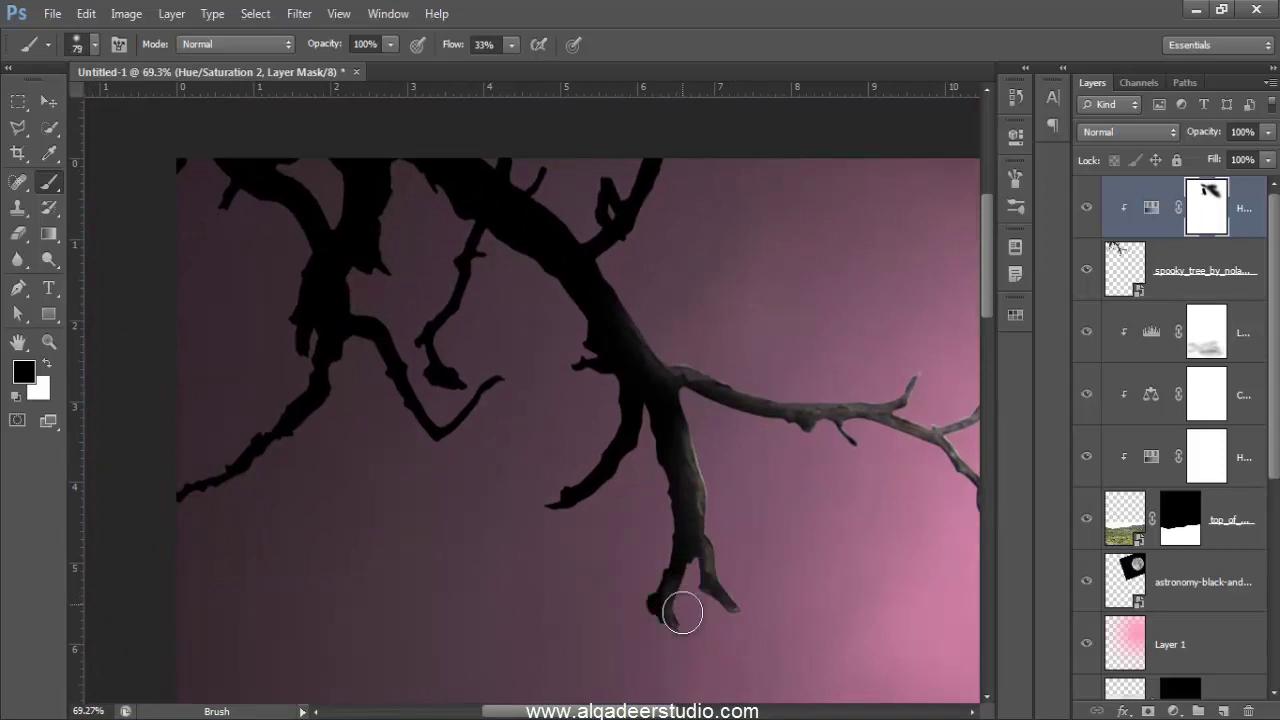
{"action": "mouse_move", "coordinate": [646, 457]}
{"action": "left_mouse_down"}
{"action": "mouse_move", "coordinate": [551, 531]}
{"action": "mouse_move", "coordinate": [635, 435]}
{"action": "mouse_move", "coordinate": [609, 306]}
{"action": "left_mouse_up"}
{"action": "scroll", "coordinate": [635, 435], "scroll_direction": "up", "scroll_amount": 2}
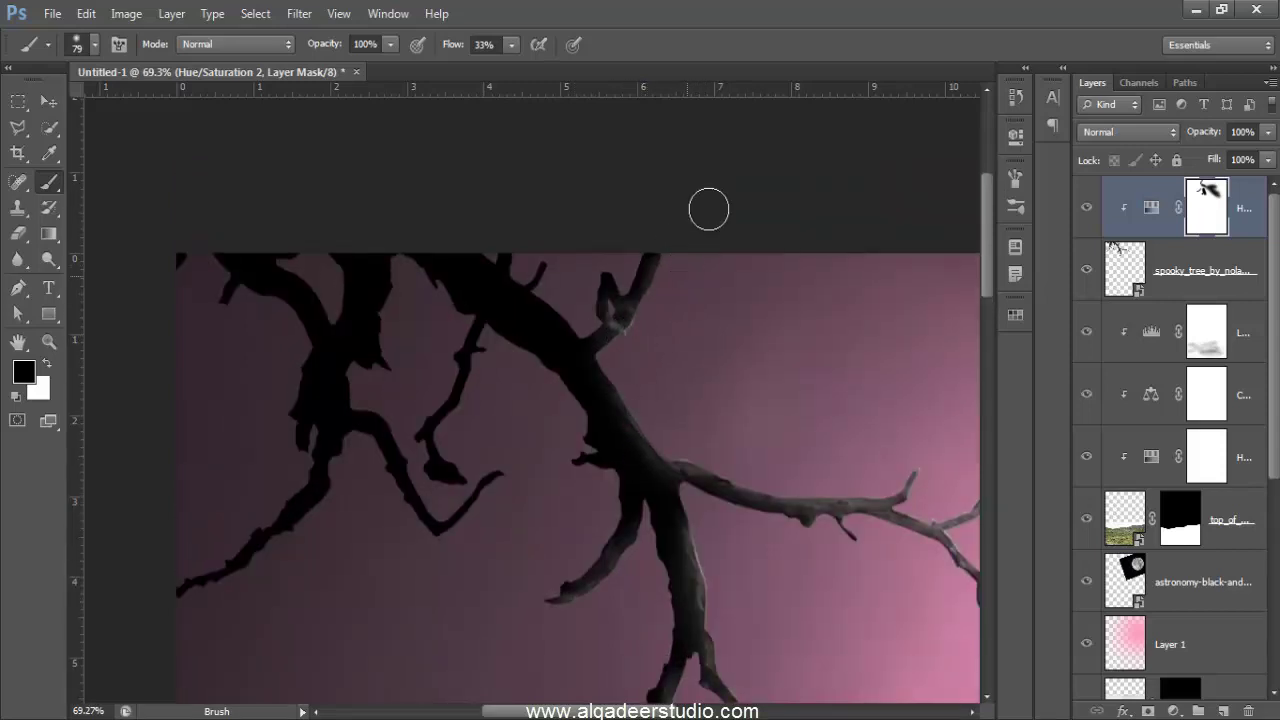
{"action": "scroll", "coordinate": [454, 486], "scroll_direction": "down", "scroll_amount": 2}
{"action": "mouse_move", "coordinate": [505, 405]}
{"action": "left_mouse_down"}
{"action": "mouse_move", "coordinate": [400, 471]}
{"action": "mouse_move", "coordinate": [470, 453]}
{"action": "left_mouse_up"}
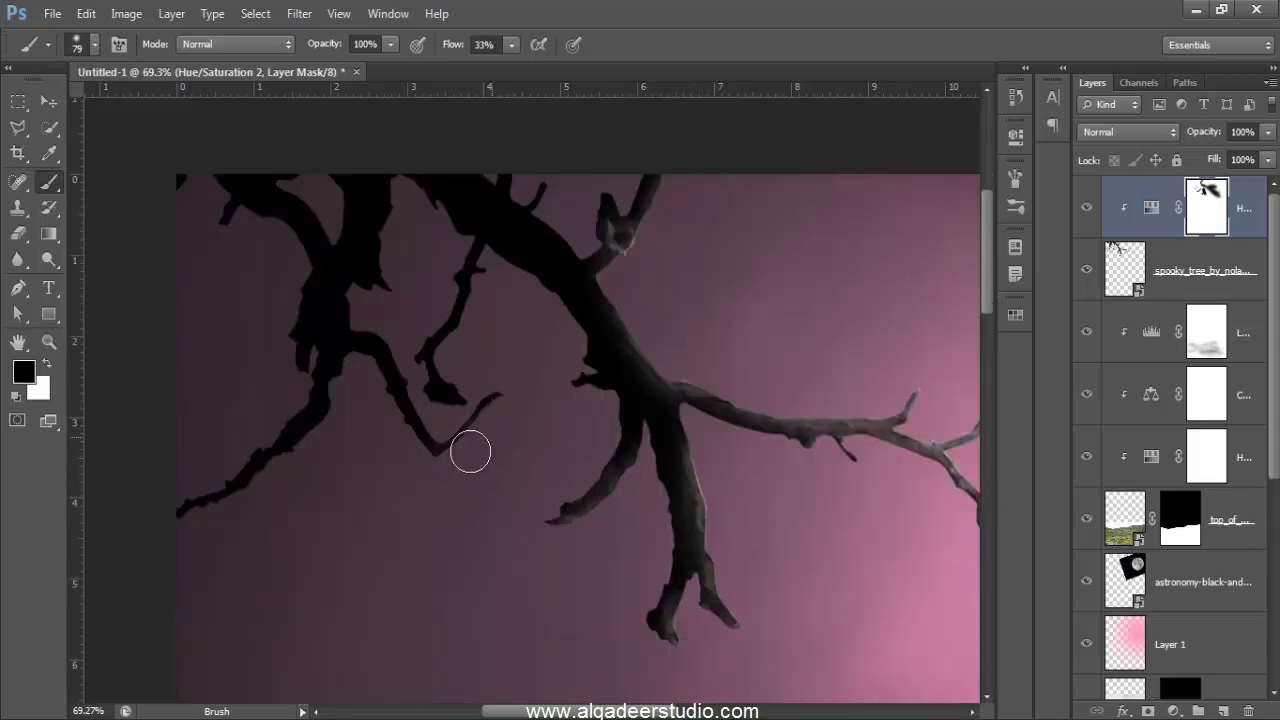
Step: Touch up the downward, lower-left and thin branches on the mask
{"action": "mouse_move", "coordinate": [374, 373]}
{"action": "left_mouse_down"}
{"action": "mouse_move", "coordinate": [354, 380]}
{"action": "mouse_move", "coordinate": [404, 461]}
{"action": "left_mouse_up"}
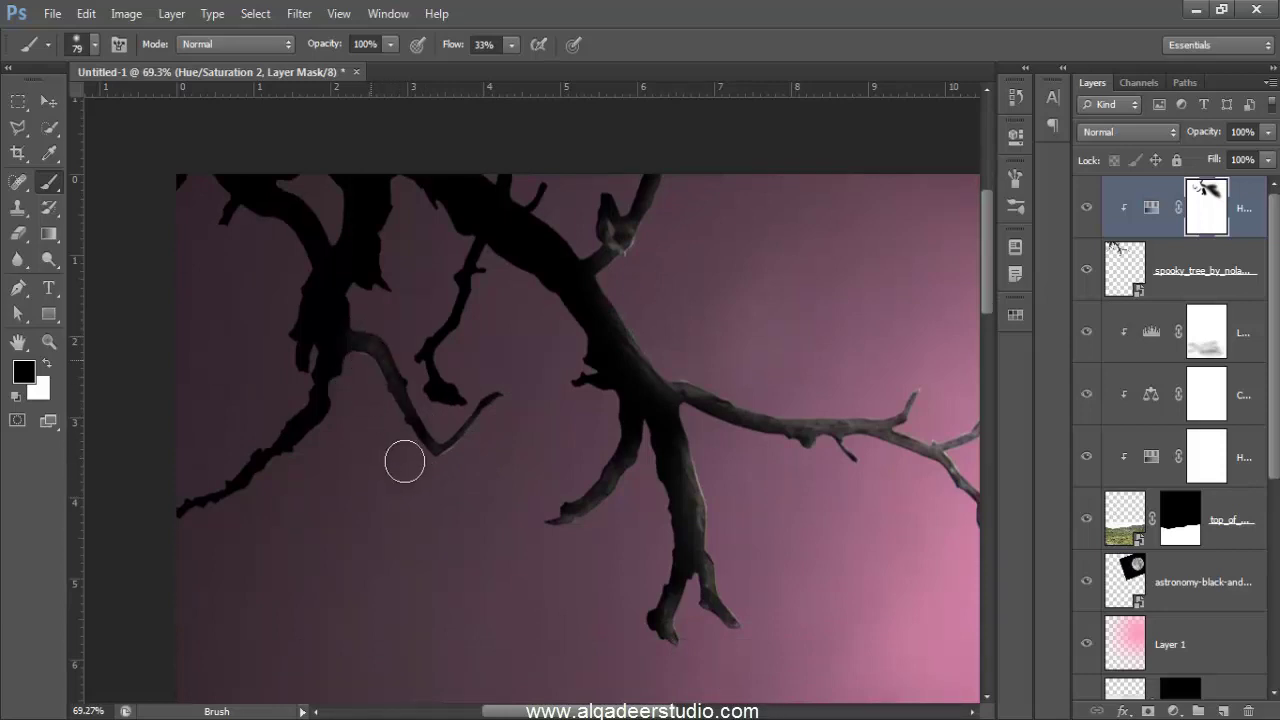
{"action": "mouse_move", "coordinate": [354, 379]}
{"action": "left_mouse_down"}
{"action": "mouse_move", "coordinate": [328, 430]}
{"action": "mouse_move", "coordinate": [151, 554]}
{"action": "left_mouse_up"}
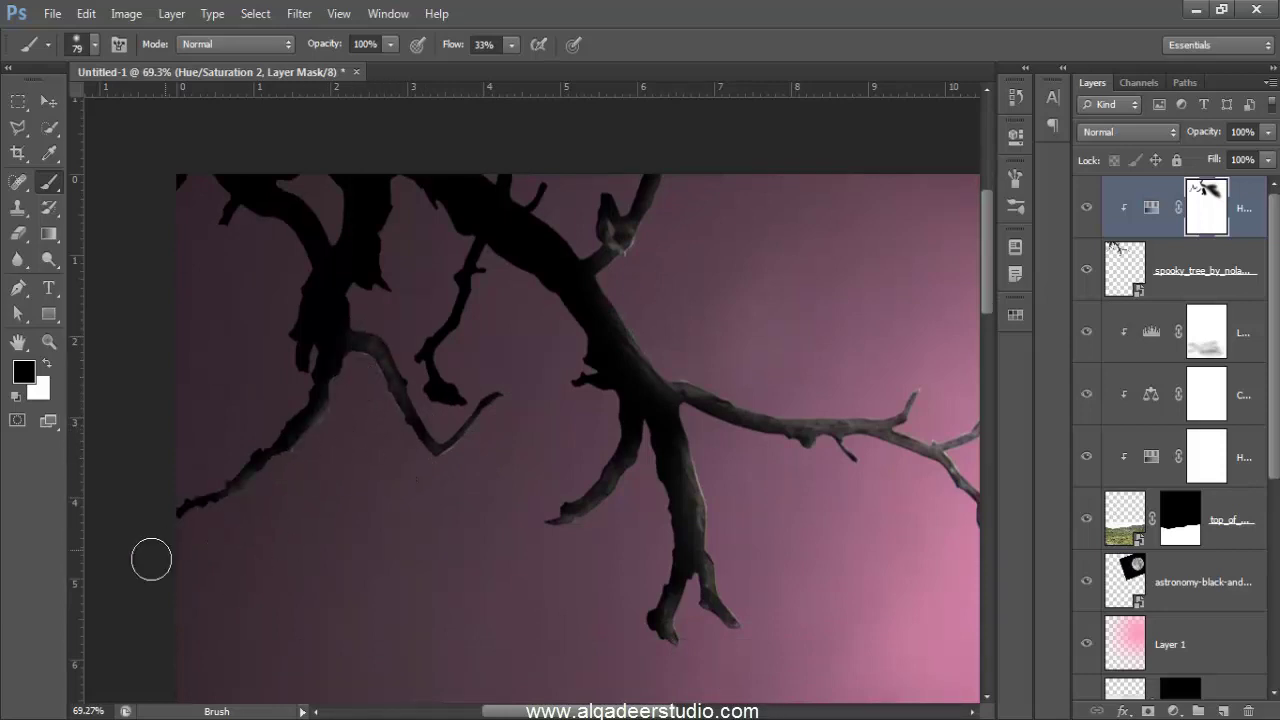
{"action": "left_click_drag", "start_coordinate": [486, 275], "coordinate": [471, 414]}
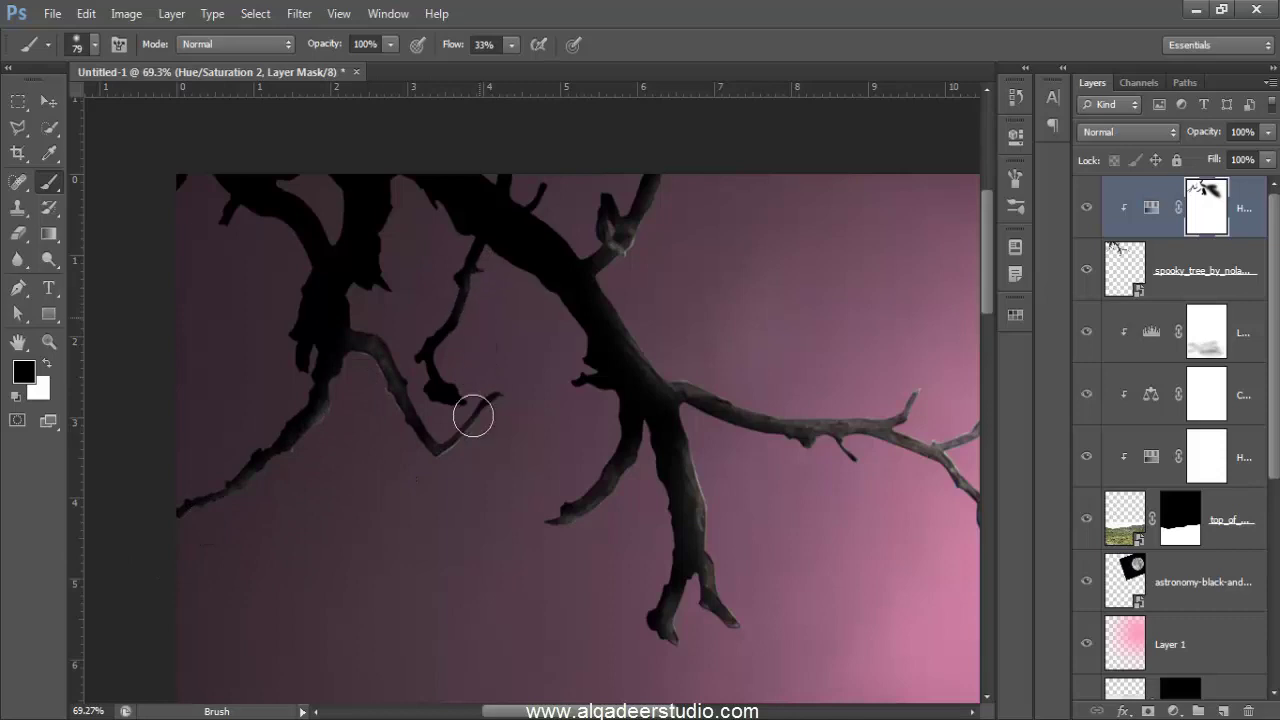
{"action": "scroll", "coordinate": [480, 420], "scroll_direction": "down", "scroll_amount": 3}
{"action": "scroll", "coordinate": [494, 427], "scroll_direction": "down", "scroll_amount": 1}
{"action": "scroll", "coordinate": [549, 477], "scroll_direction": "down", "scroll_amount": 2}
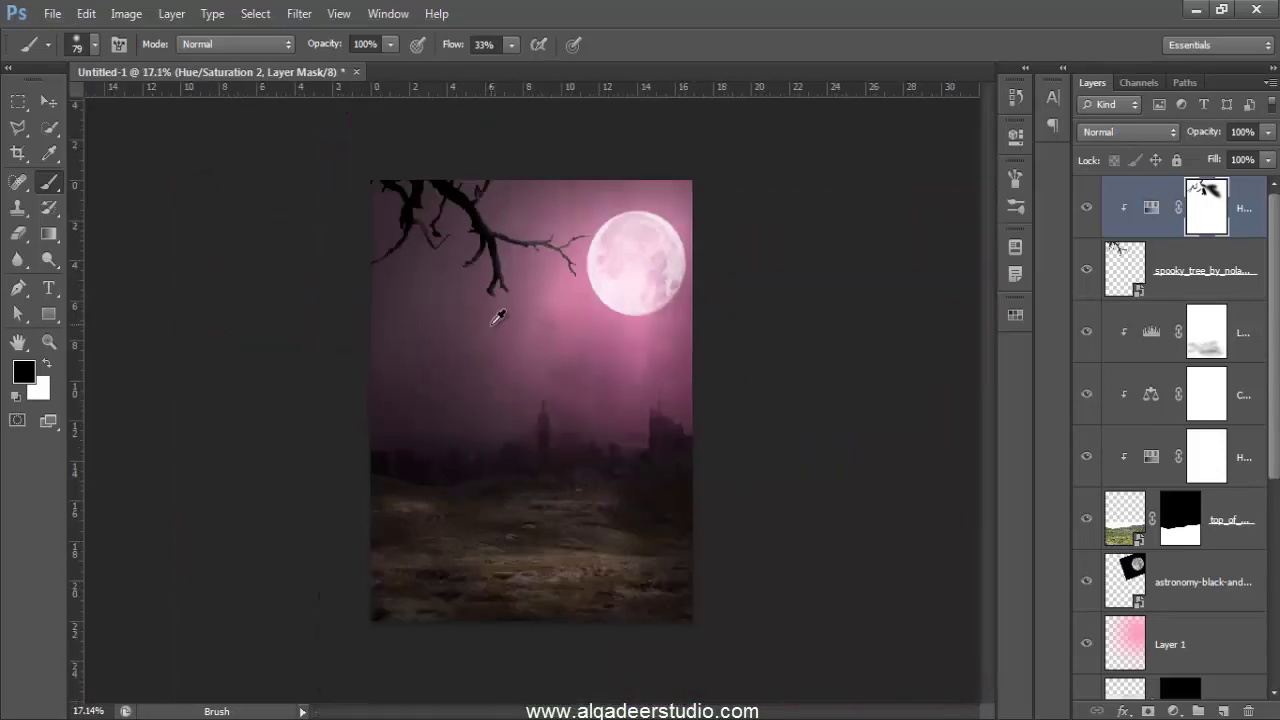
{"action": "scroll", "coordinate": [497, 317], "scroll_direction": "down", "scroll_amount": 1}
{"action": "scroll", "coordinate": [510, 230], "scroll_direction": "up", "scroll_amount": 1}
{"action": "scroll", "coordinate": [587, 286], "scroll_direction": "down", "scroll_amount": 1}
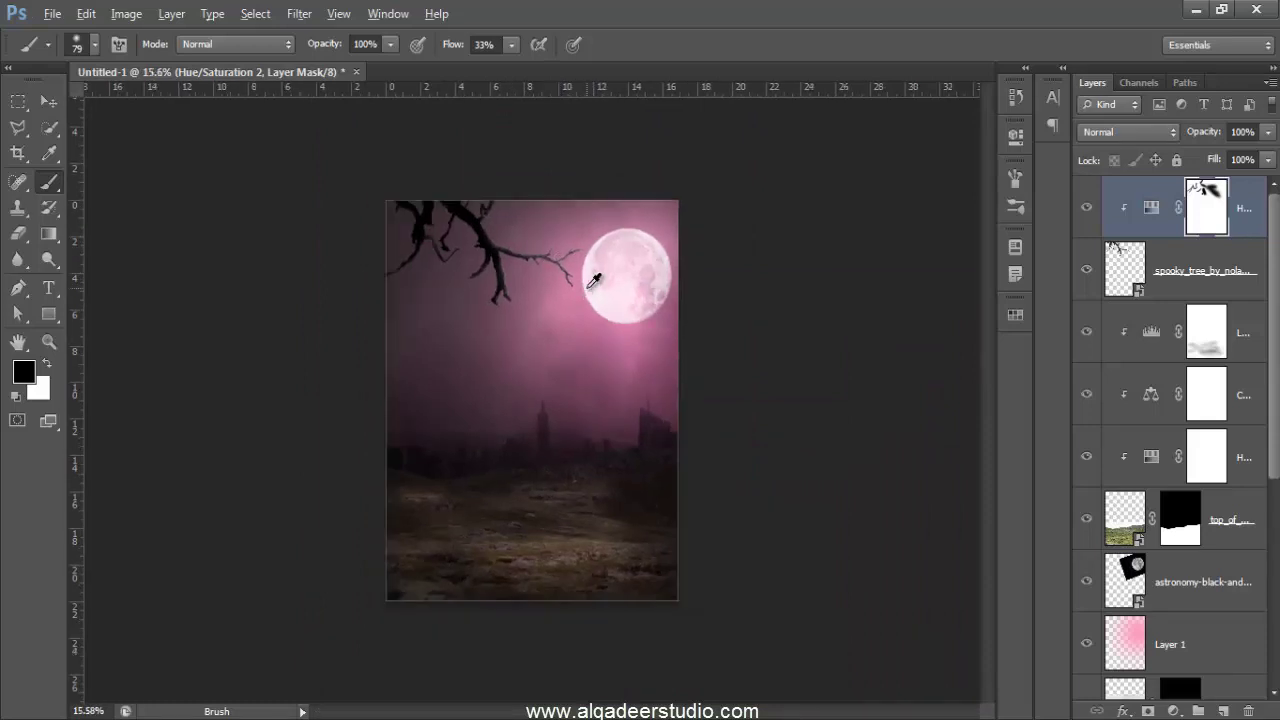
{"action": "scroll", "coordinate": [560, 300], "scroll_direction": "down", "scroll_amount": 1}
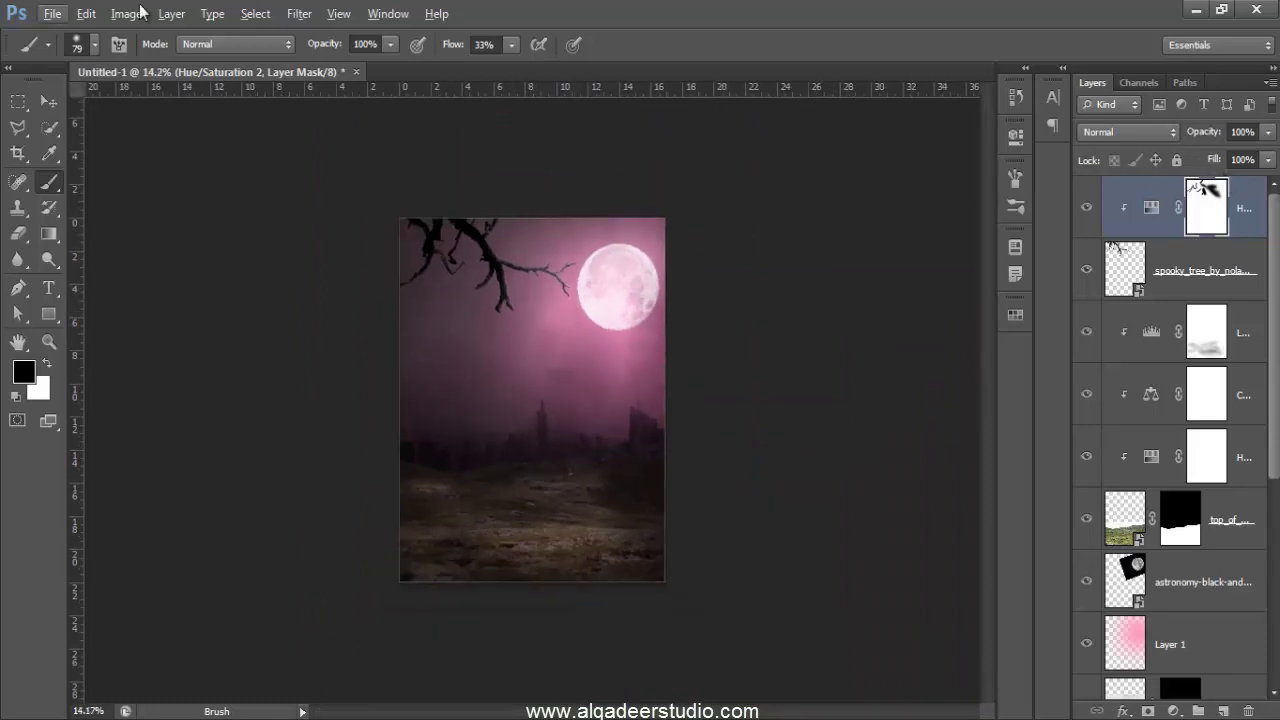
Step: Place the walking_away boy image into the composition
{"action": "left_click", "coordinate": [52, 13]}
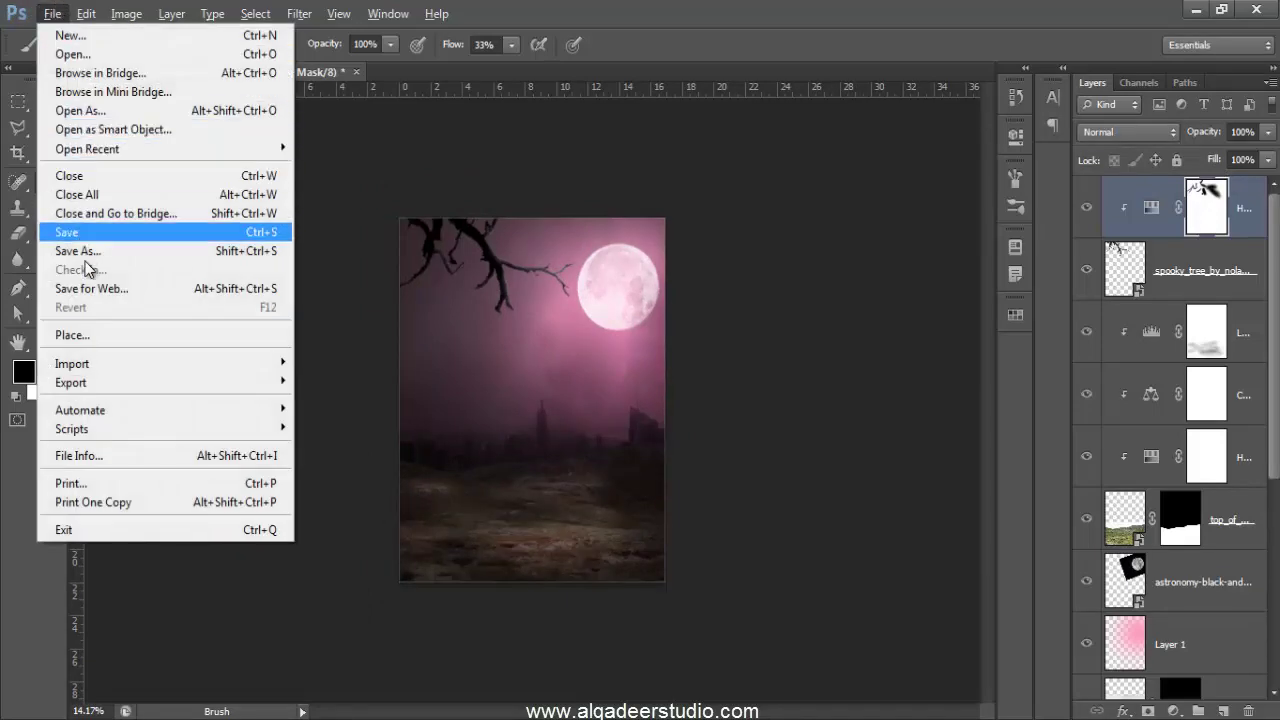
{"action": "left_click", "coordinate": [93, 333]}
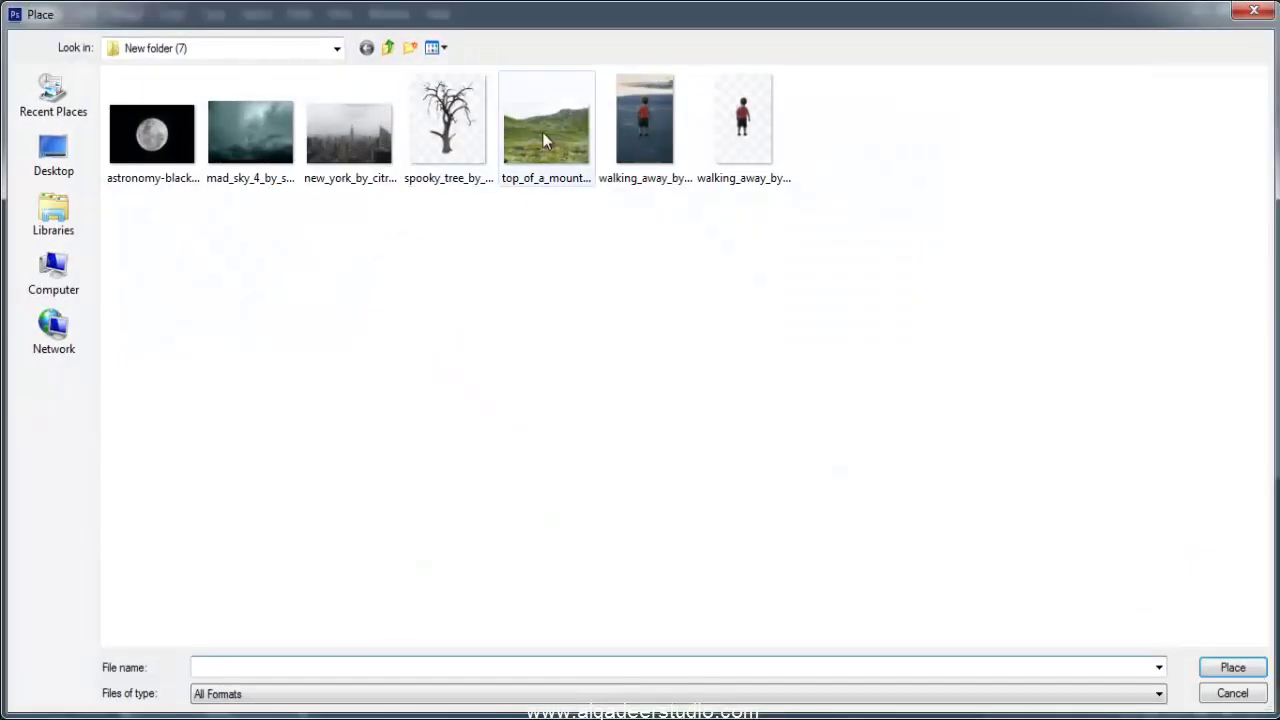
{"action": "left_click", "coordinate": [736, 92]}
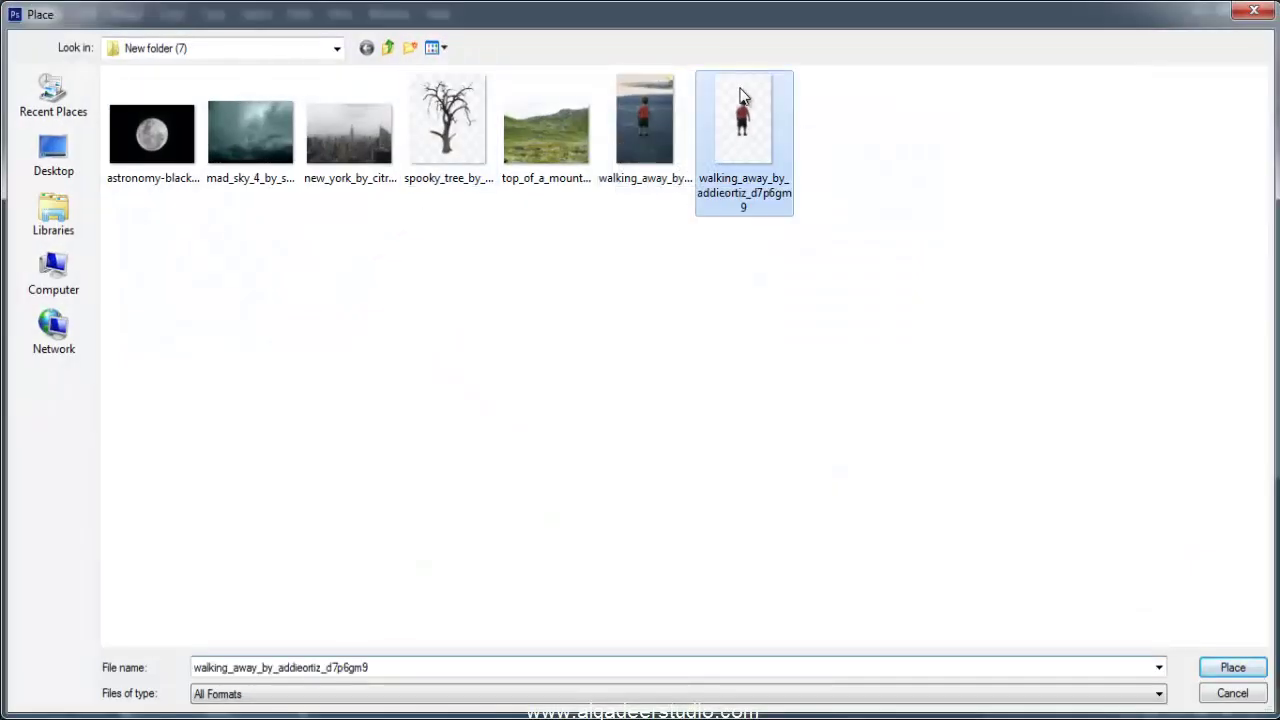
{"action": "left_click", "coordinate": [1252, 664]}
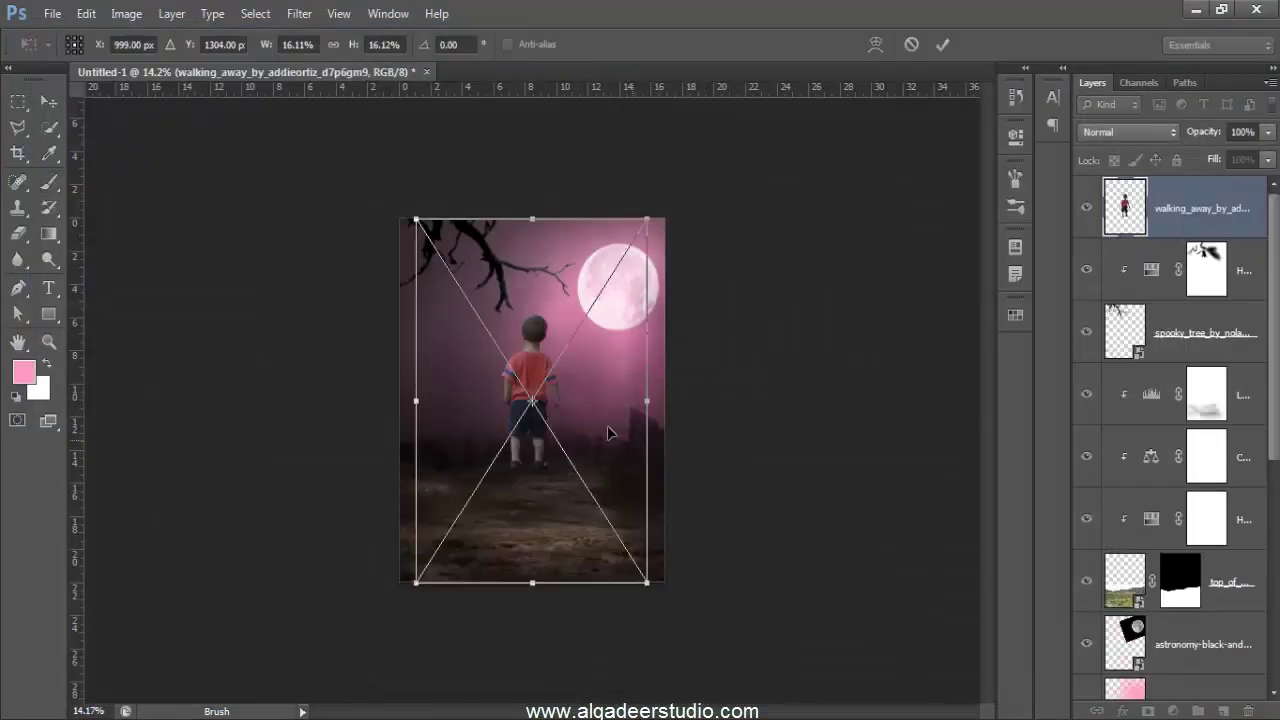
Step: Scale the boy to about 13%, flip him horizontally, and stand him on the ground path
{"action": "left_click_drag", "start_coordinate": [608, 432], "coordinate": [639, 522]}
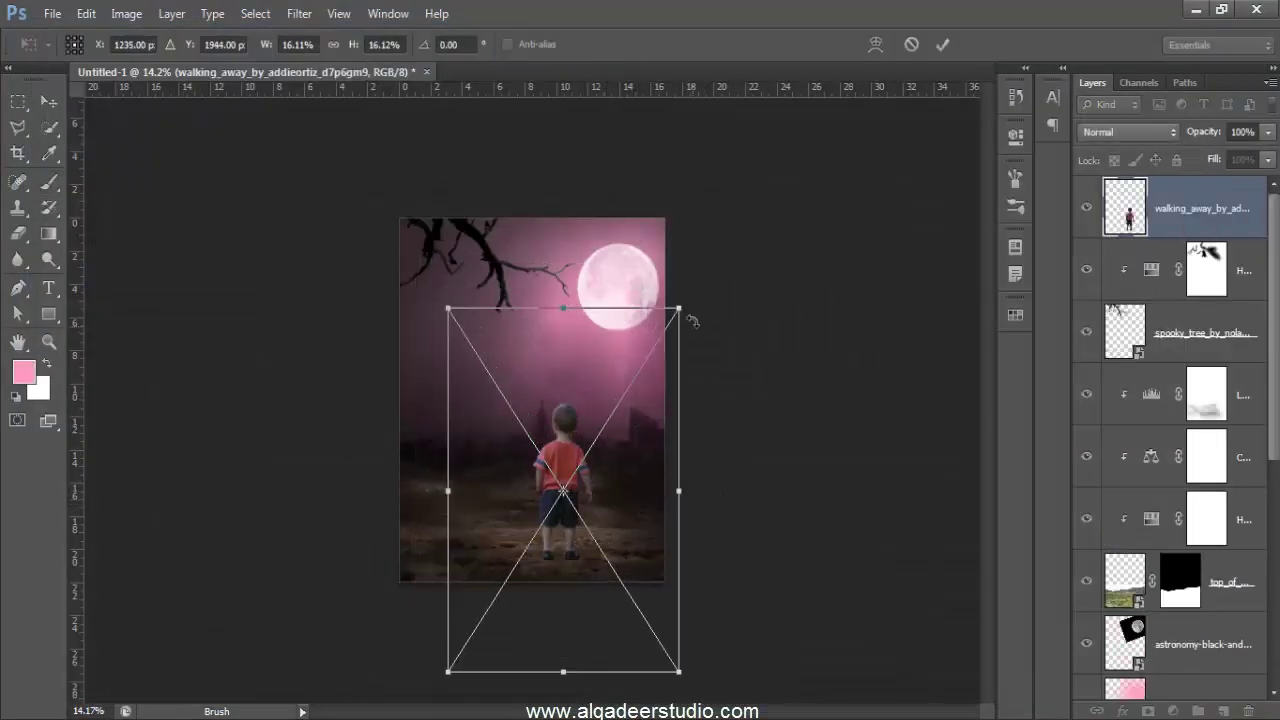
{"action": "left_click_drag", "start_coordinate": [680, 310], "coordinate": [637, 375]}
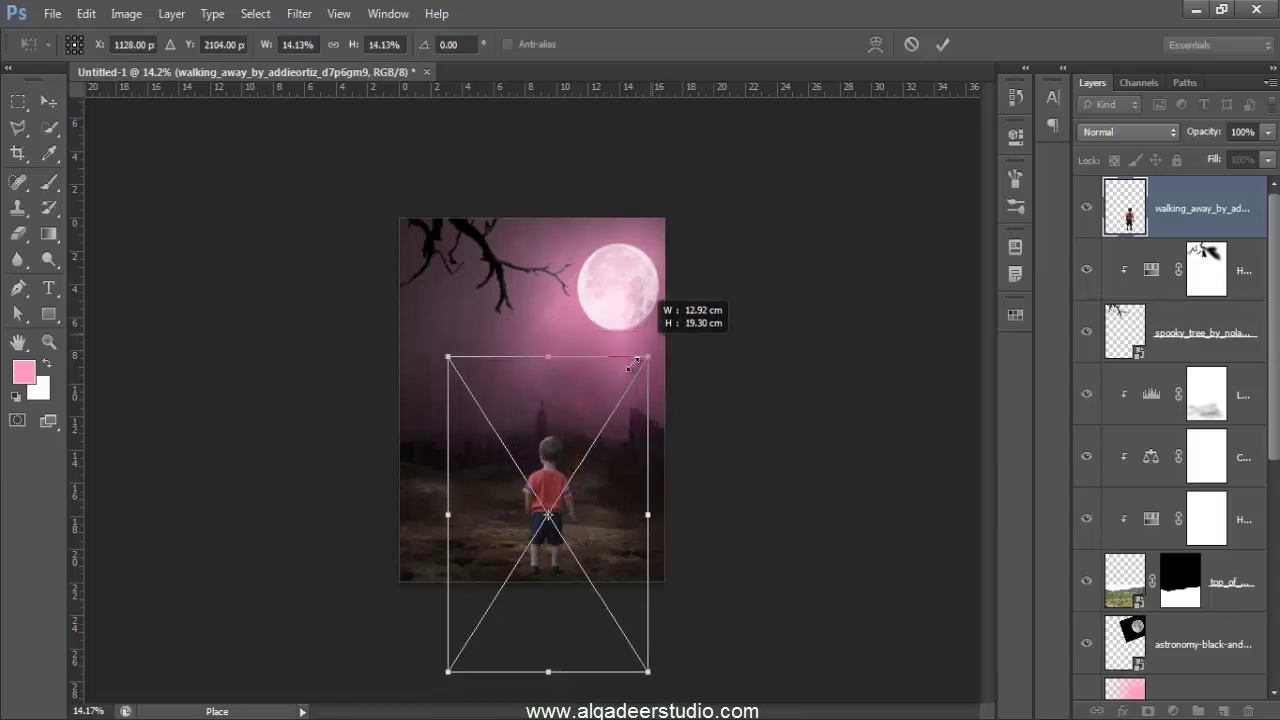
{"action": "mouse_move", "coordinate": [581, 432]}
{"action": "left_mouse_down"}
{"action": "mouse_move", "coordinate": [597, 409]}
{"action": "mouse_move", "coordinate": [556, 398]}
{"action": "left_mouse_up"}
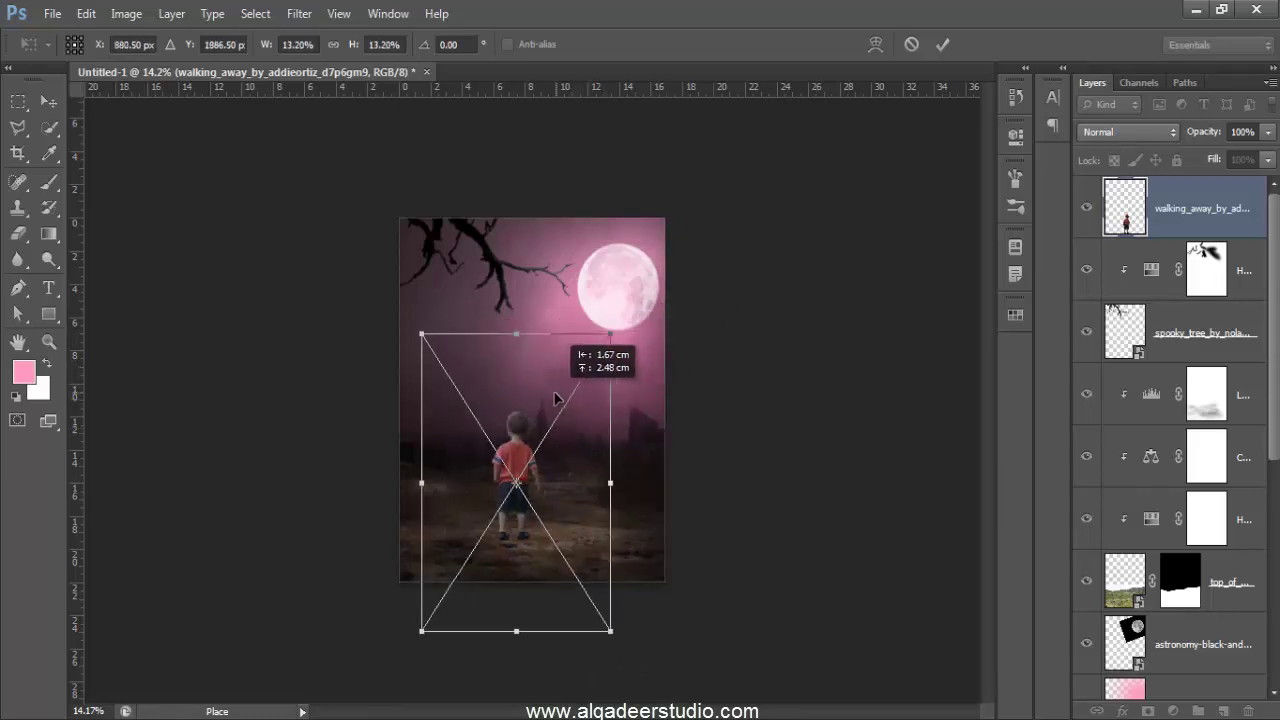
{"action": "right_click", "coordinate": [556, 398]}
{"action": "left_click", "coordinate": [621, 668]}
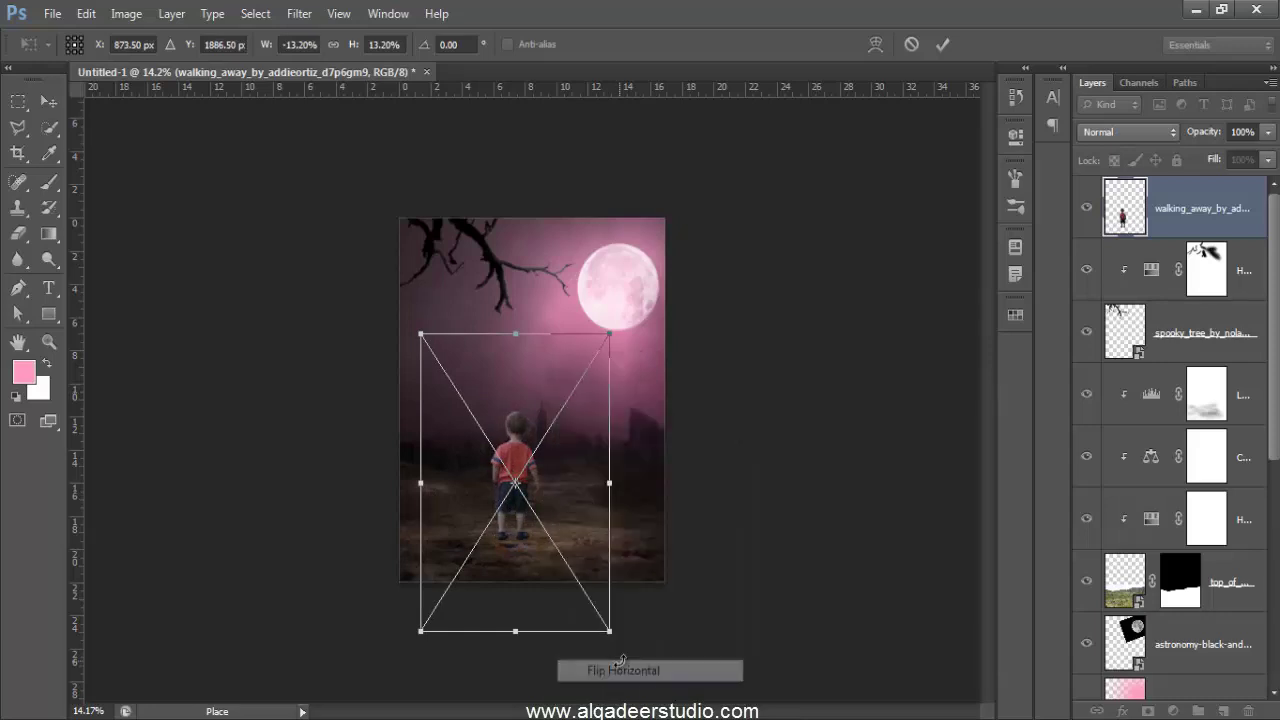
{"action": "key", "text": "ctrl+plus"}
{"action": "key", "text": "ctrl+plus"}
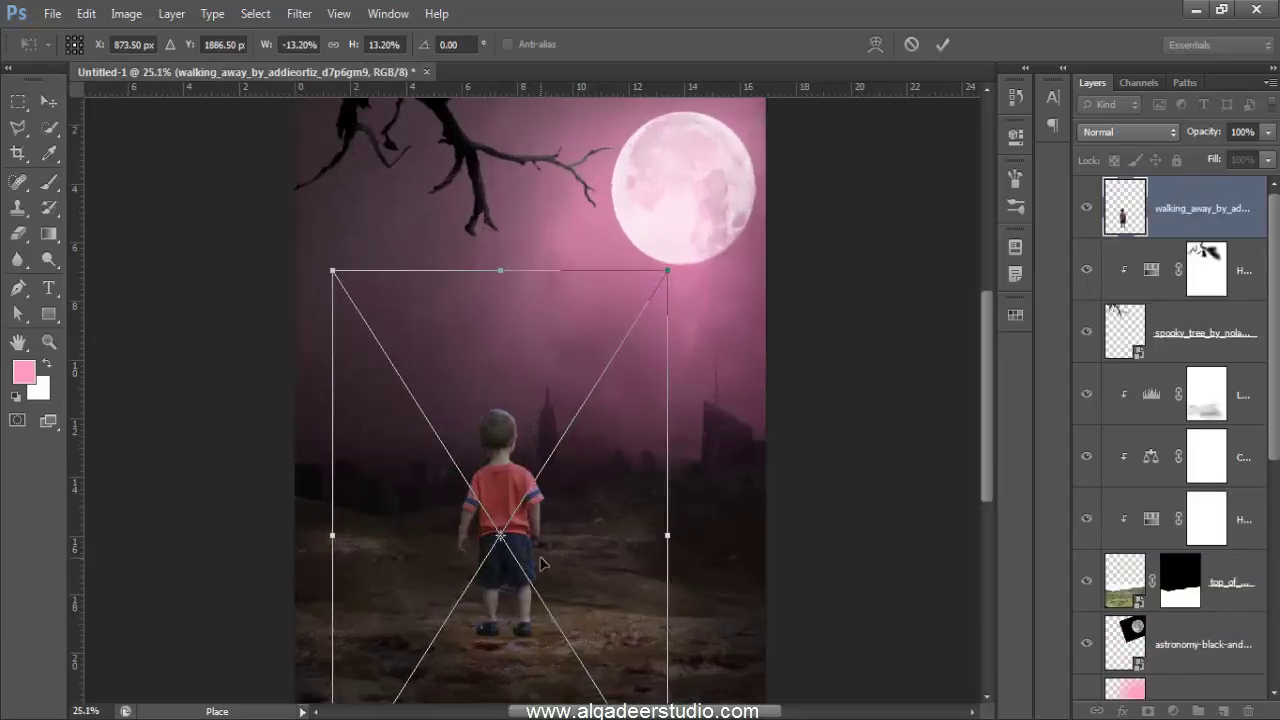
{"action": "key", "text": "Return"}
{"action": "key", "text": "b"}
{"action": "scroll", "coordinate": [500, 625], "scroll_direction": "up", "scroll_amount": 2}
{"action": "scroll", "coordinate": [500, 560], "scroll_direction": "down", "scroll_amount": 3}
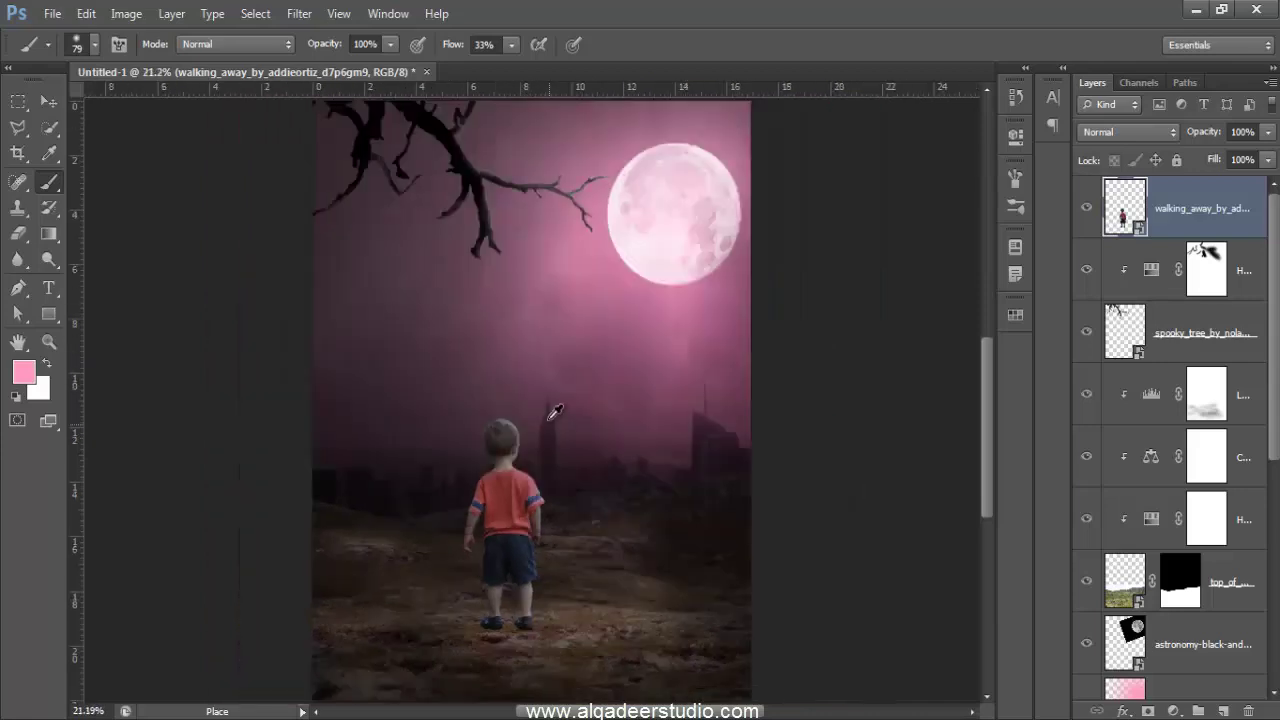
{"action": "scroll", "coordinate": [498, 500], "scroll_direction": "down", "scroll_amount": 1}
Step: Open the boy layer's Layer Style and enable Inner Shadow
{"action": "right_click", "coordinate": [1218, 210]}
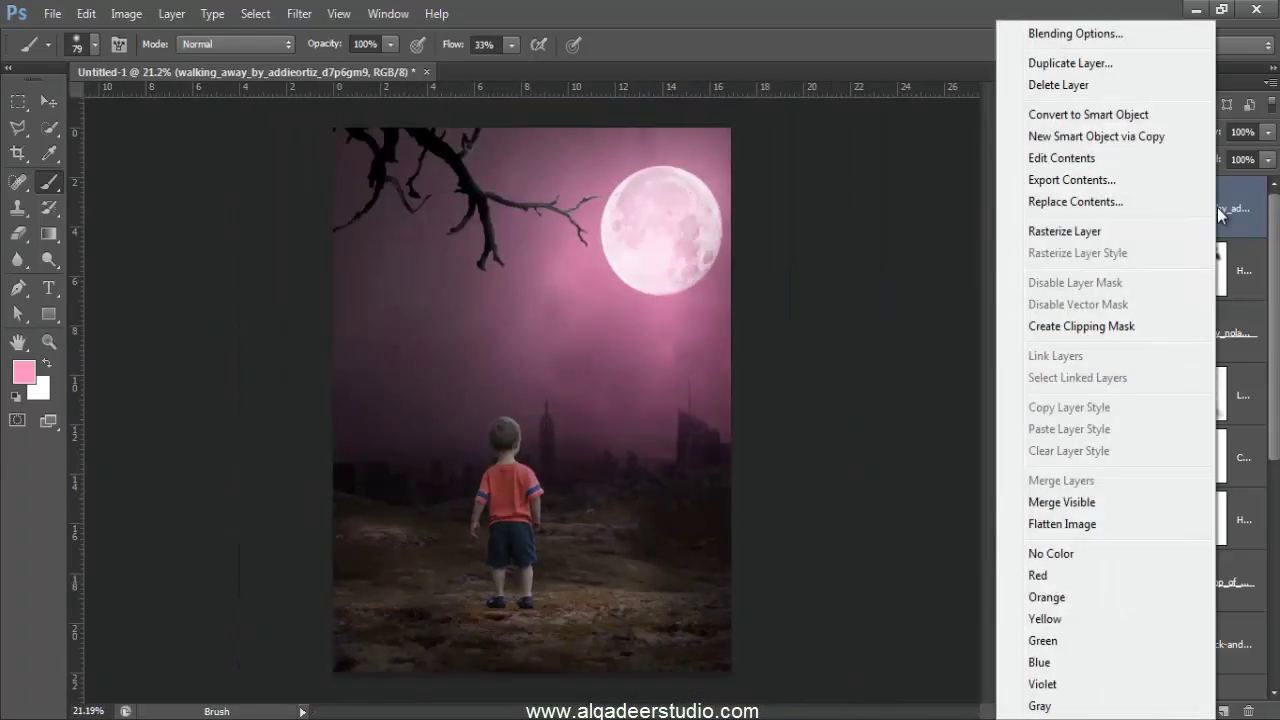
{"action": "left_click", "coordinate": [1220, 205]}
{"action": "scroll", "coordinate": [844, 318], "scroll_direction": "down", "scroll_amount": 1}
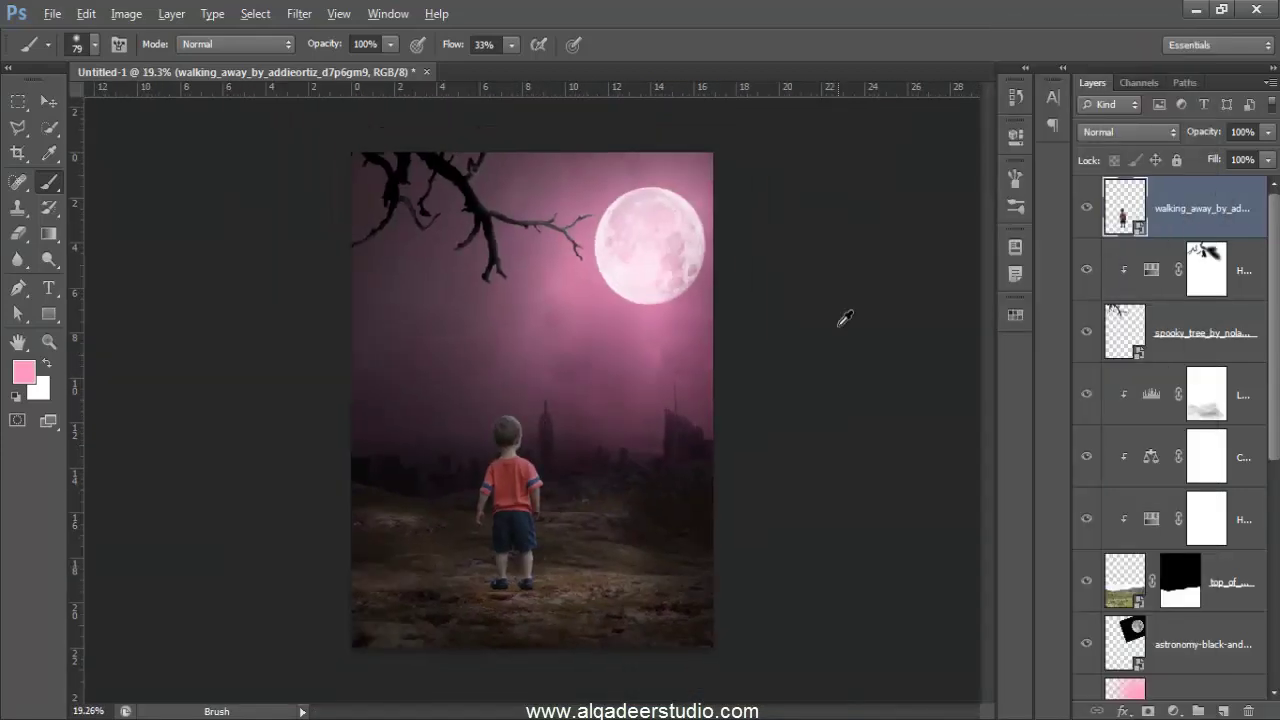
{"action": "key", "text": "alt"}
{"action": "double_click", "coordinate": [1205, 190]}
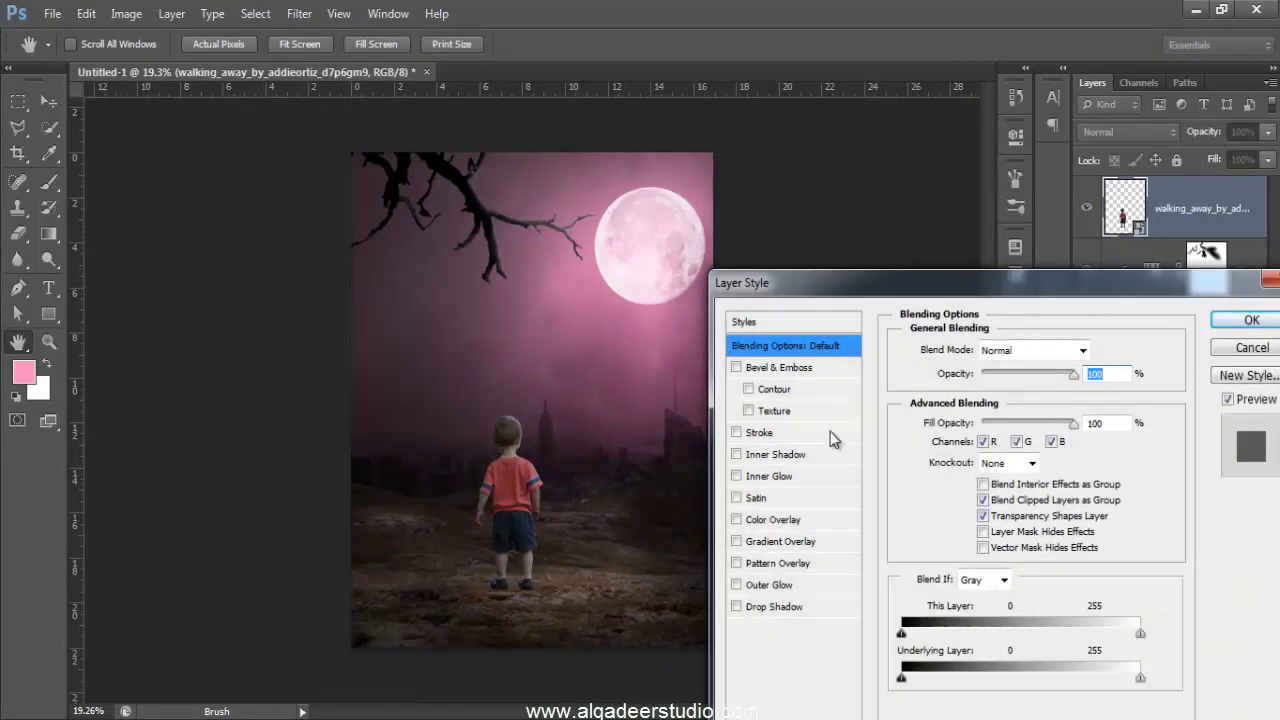
{"action": "left_click", "coordinate": [782, 458]}
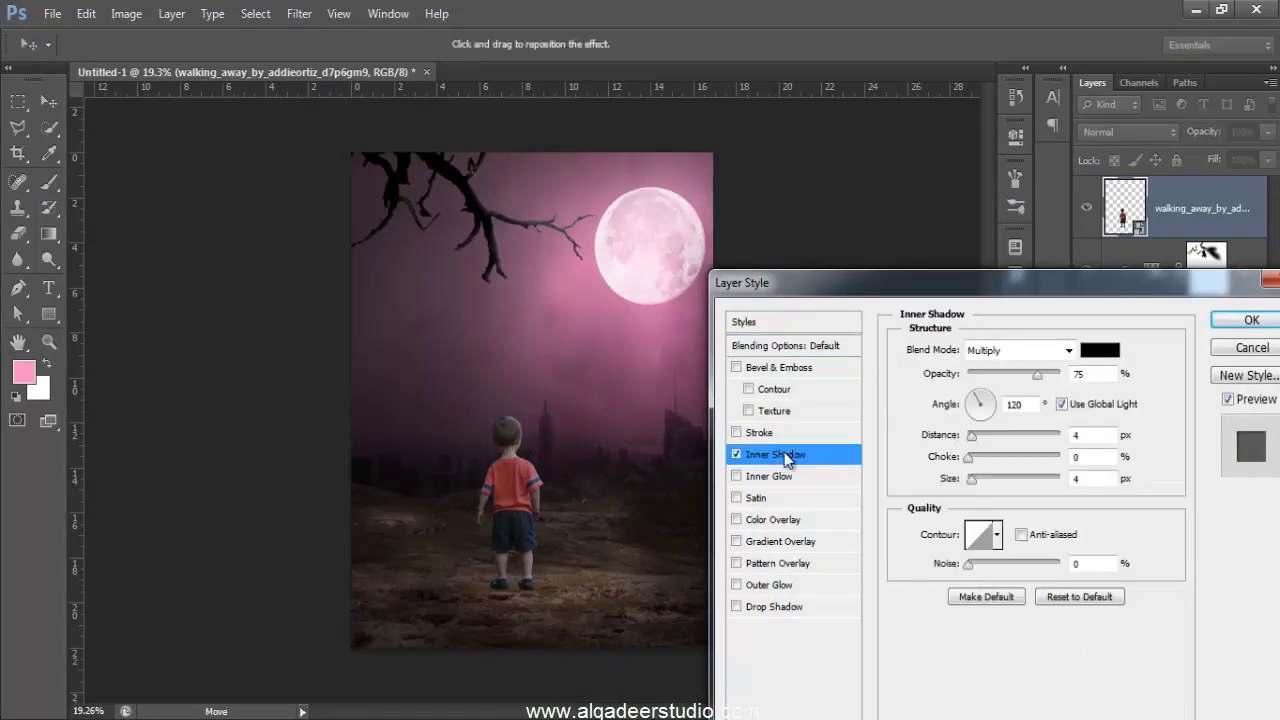
Step: Set the inner shadow to Overlay at 27° with a bright pink sampled from the image
{"action": "left_click_drag", "start_coordinate": [985, 410], "coordinate": [998, 402]}
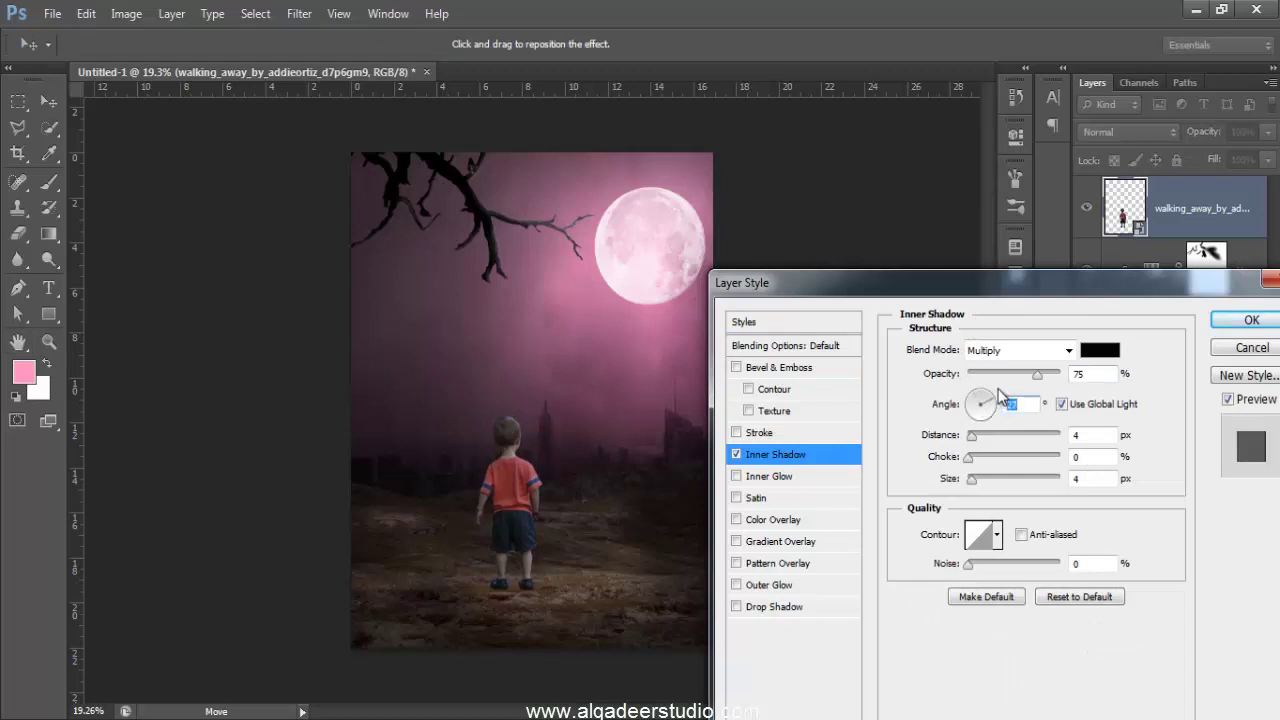
{"action": "left_click", "coordinate": [1085, 352]}
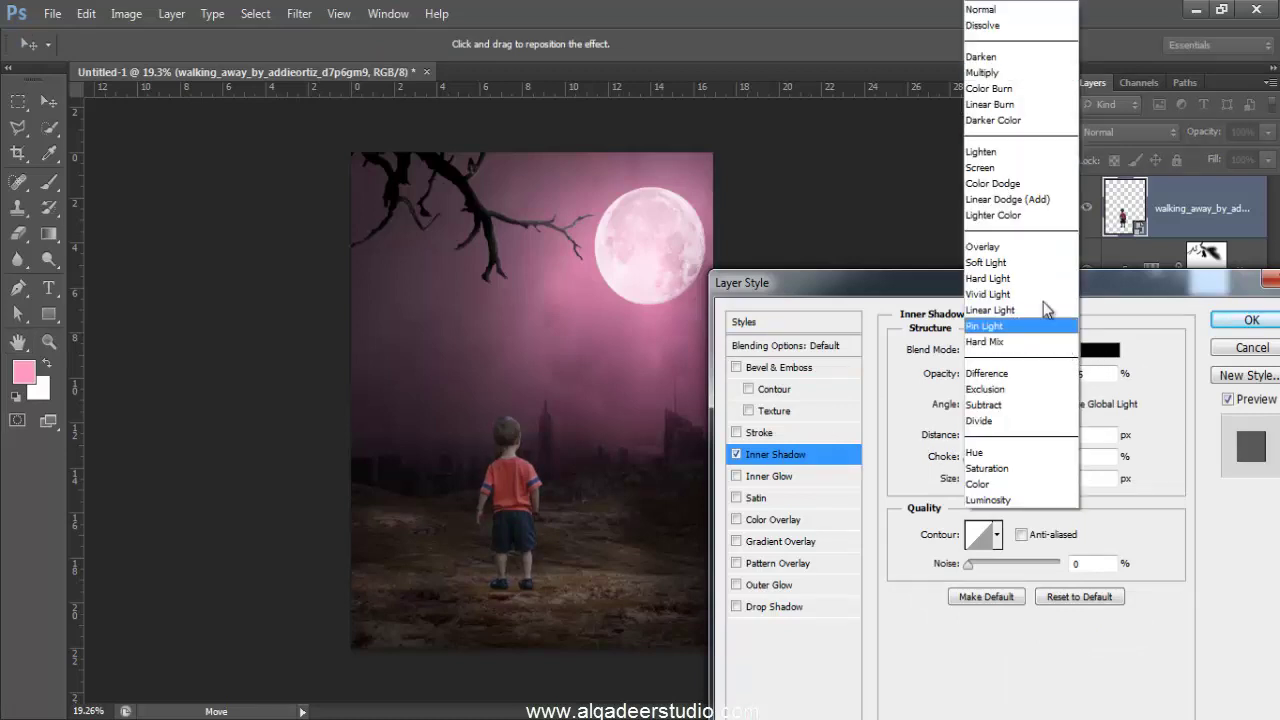
{"action": "left_click", "coordinate": [1070, 246]}
{"action": "left_click", "coordinate": [1099, 351]}
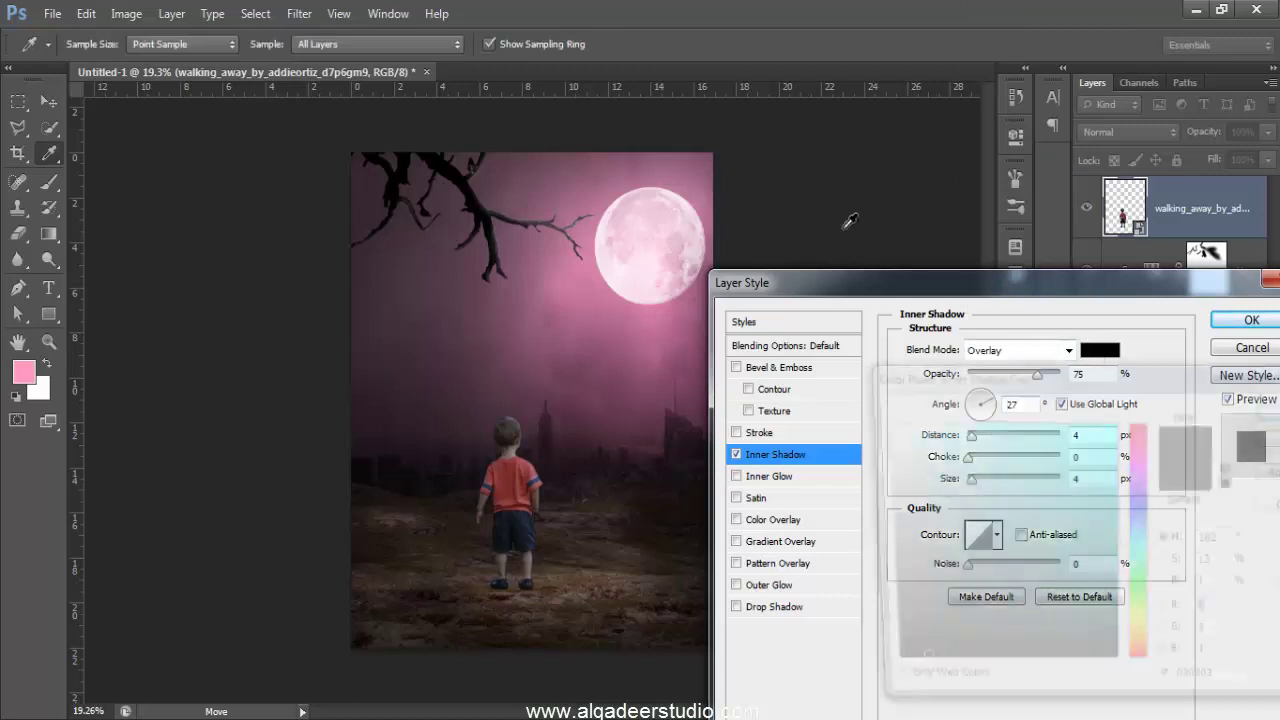
{"action": "left_click", "coordinate": [584, 274]}
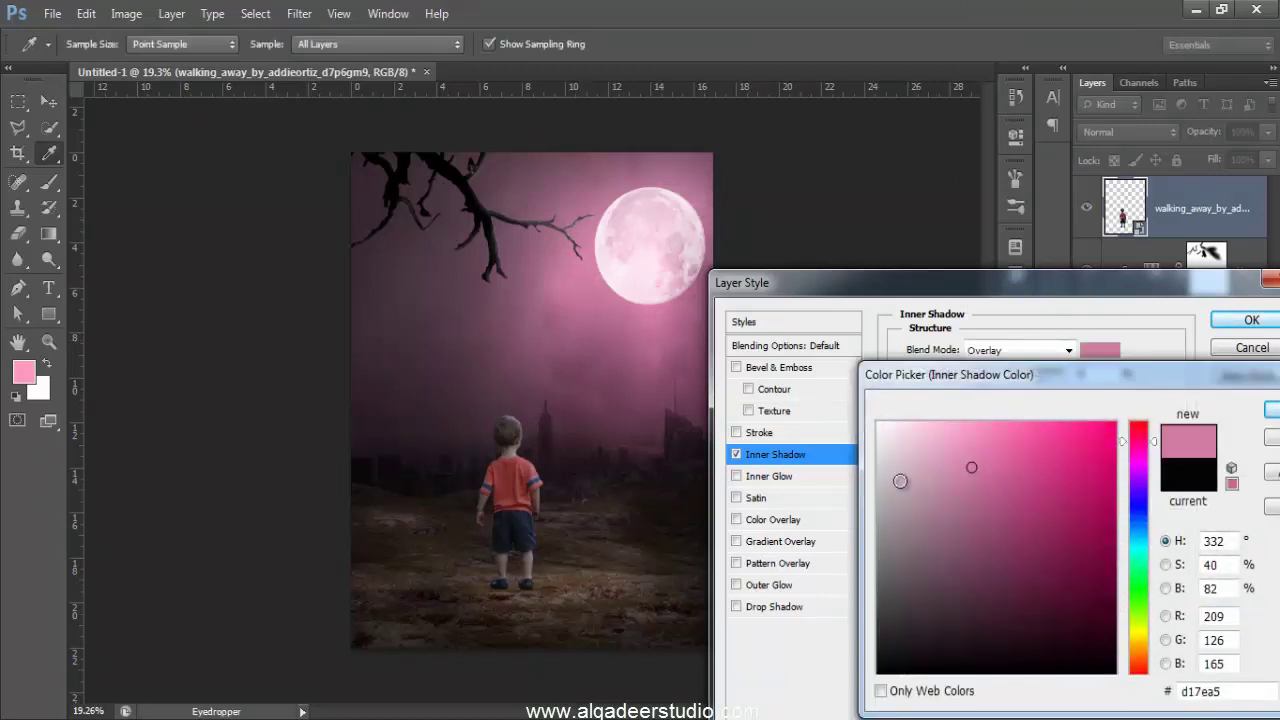
{"action": "left_click_drag", "start_coordinate": [1061, 444], "coordinate": [1020, 410]}
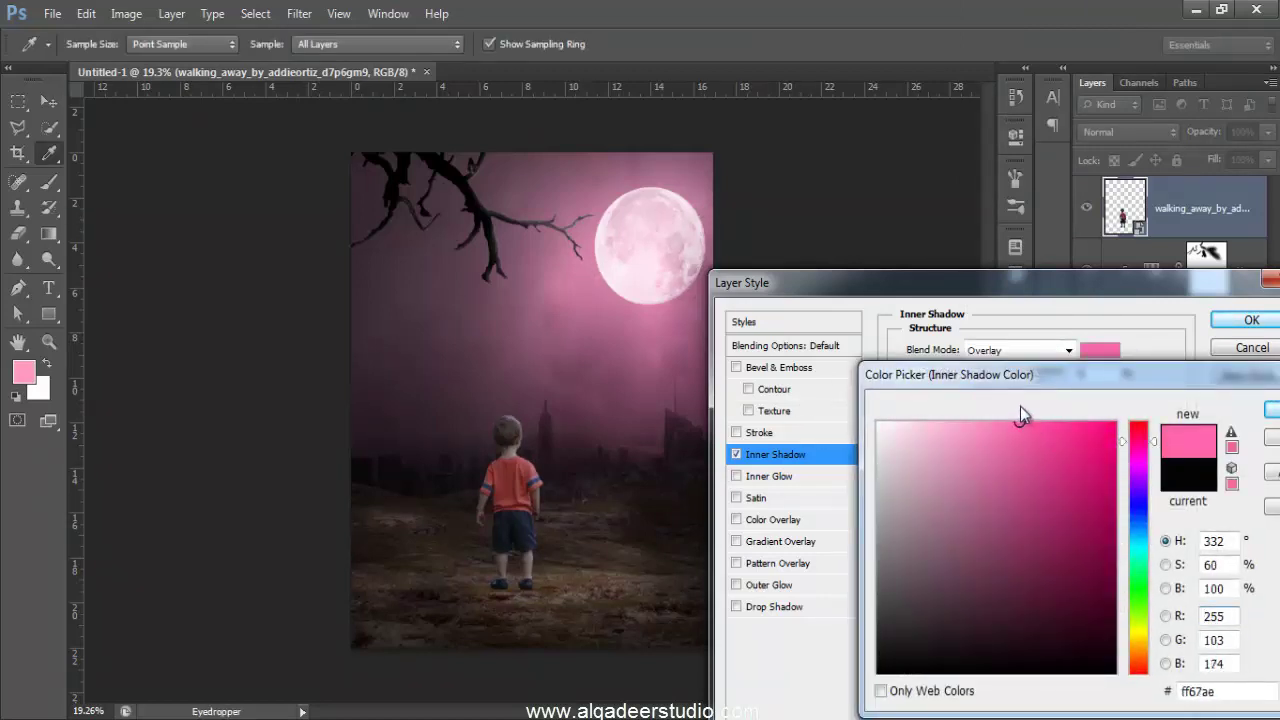
{"action": "left_click", "coordinate": [1272, 410]}
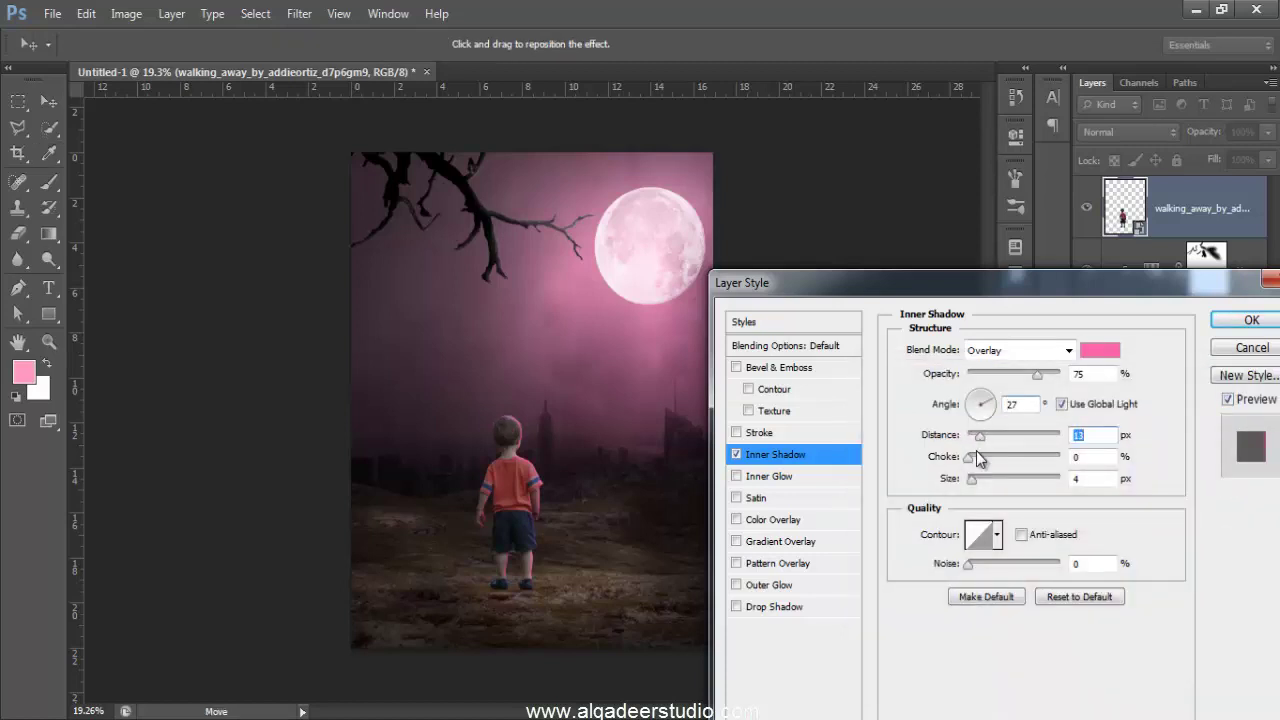
Step: Set inner shadow distance and size to 6 px with 75% opacity, comparing on and off
{"action": "left_click_drag", "start_coordinate": [972, 478], "coordinate": [984, 482]}
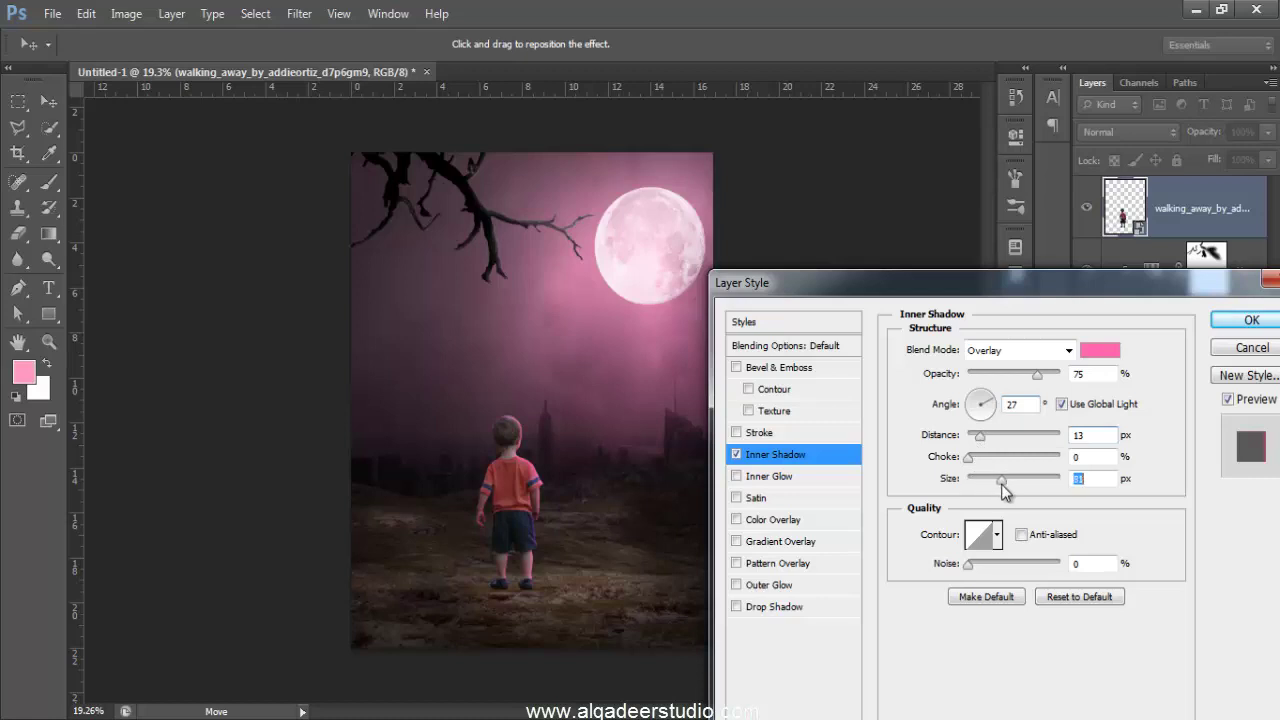
{"action": "left_click_drag", "start_coordinate": [980, 437], "coordinate": [978, 440]}
{"action": "key", "text": "shift+Tab"}
{"action": "key", "text": "shift+Tab"}
{"action": "key", "text": "shift+Tab"}
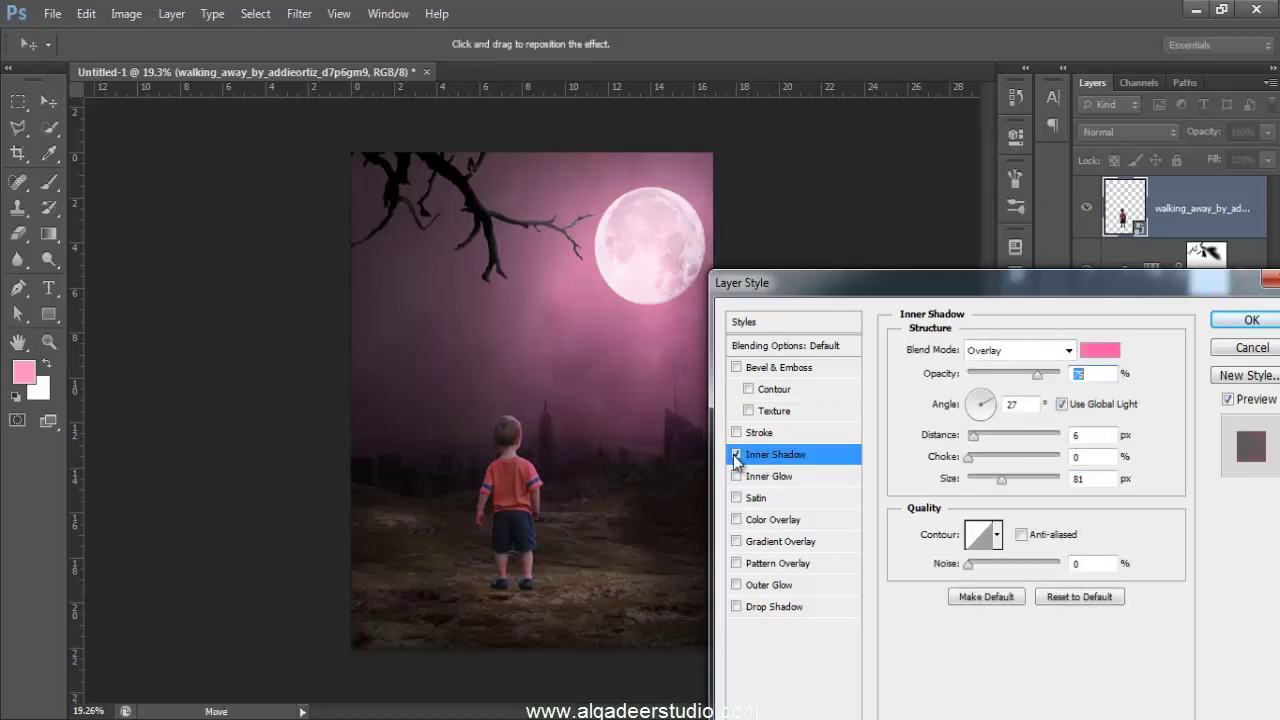
{"action": "left_click_drag", "start_coordinate": [1000, 482], "coordinate": [974, 484]}
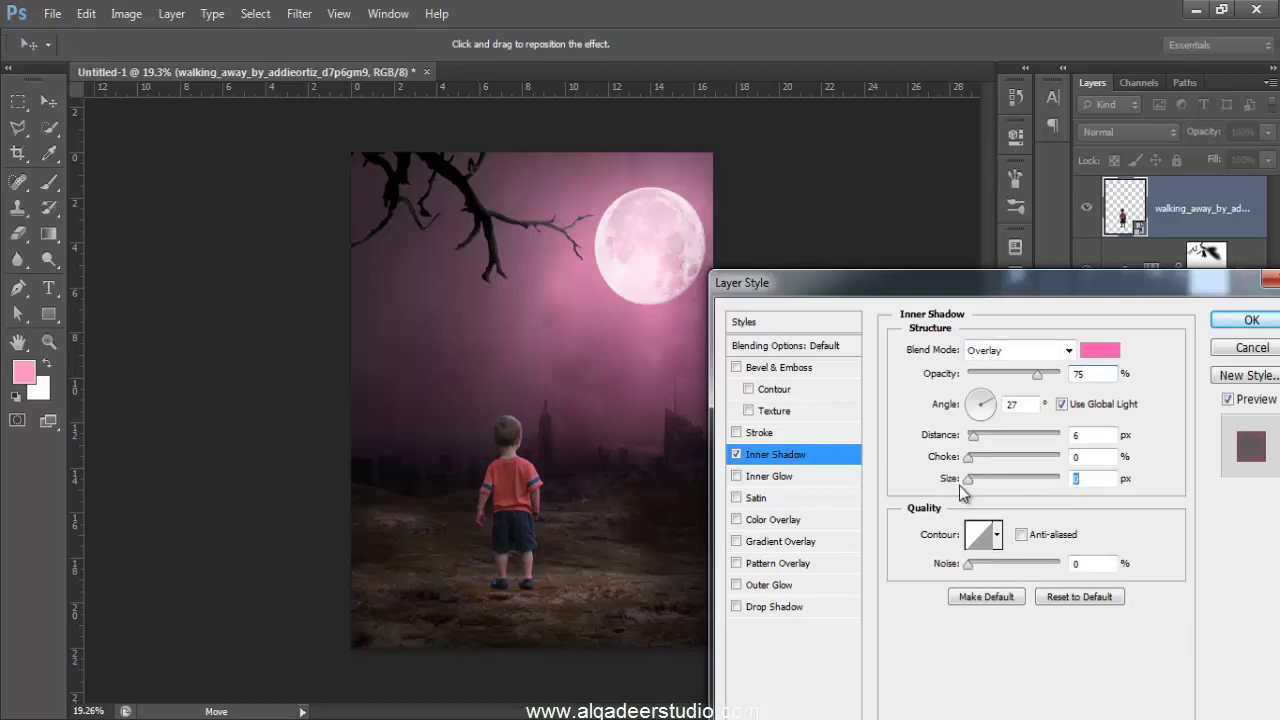
{"action": "left_click", "coordinate": [736, 455]}
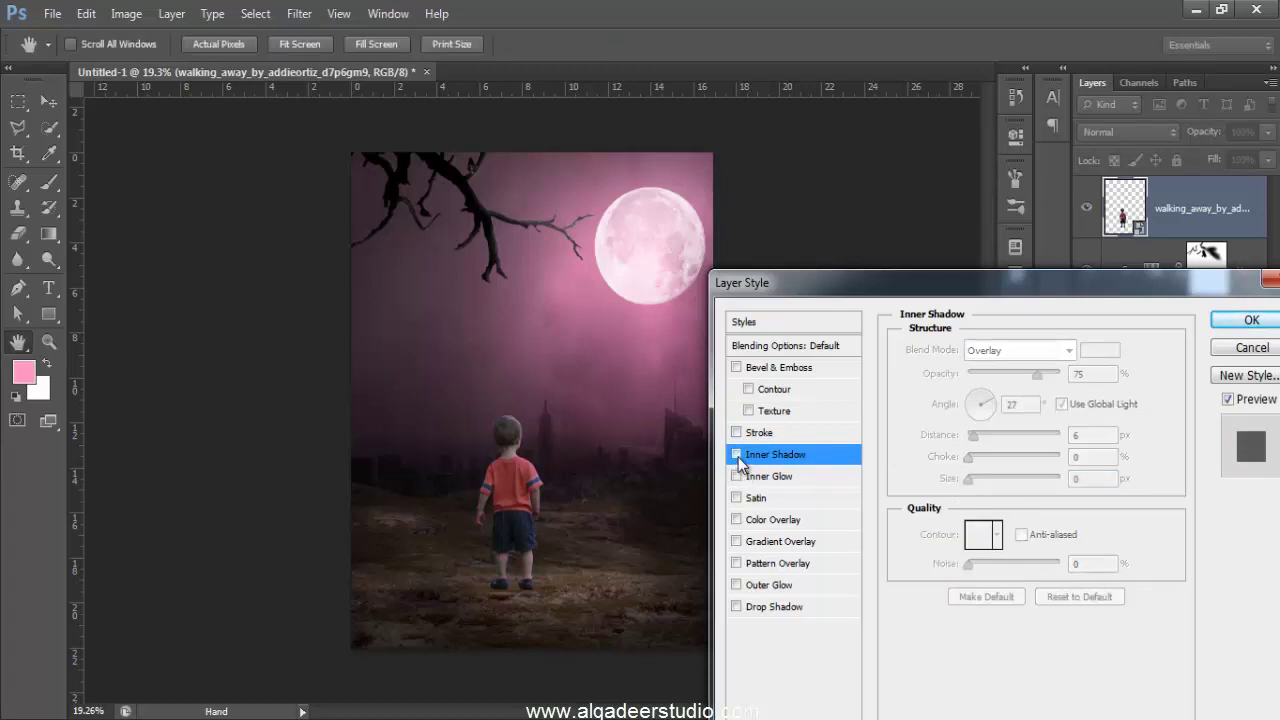
{"action": "left_click", "coordinate": [737, 456]}
{"action": "left_click", "coordinate": [737, 456]}
{"action": "left_click", "coordinate": [737, 456]}
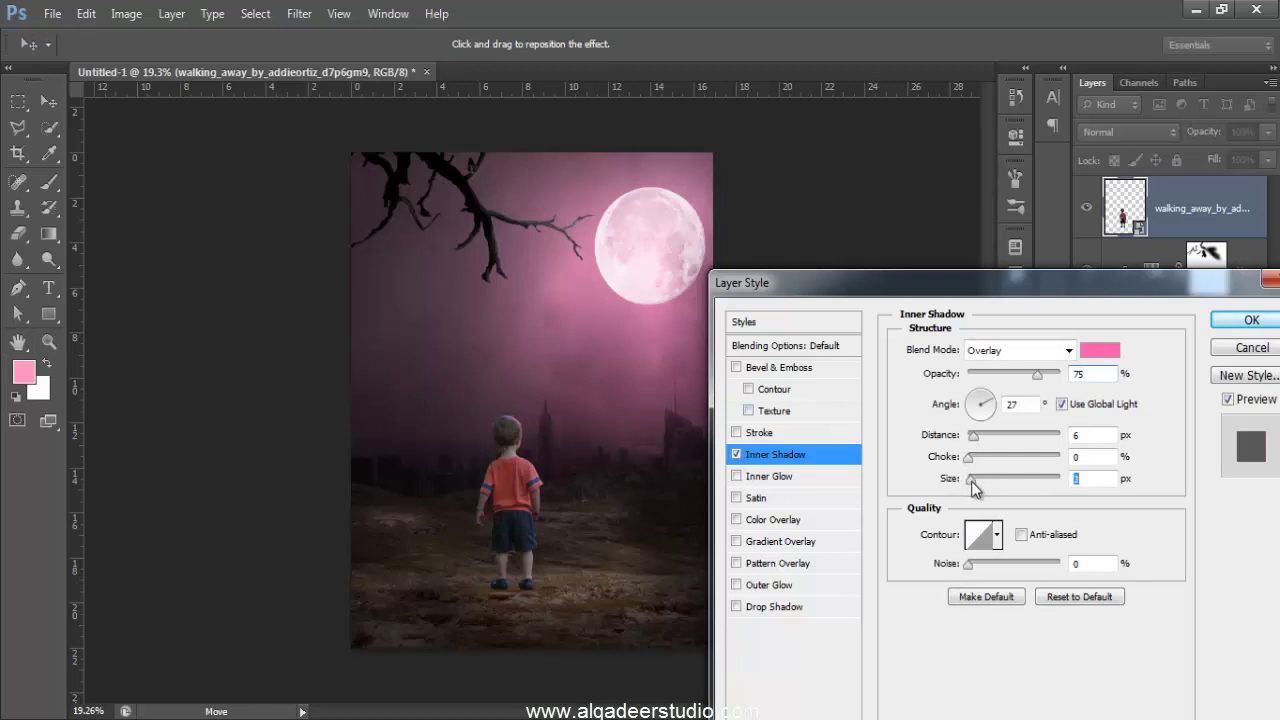
Step: Switch the shadow colour to a lighter pink and apply the Inner Shadow style
{"action": "left_click", "coordinate": [1096, 352]}
{"action": "left_click", "coordinate": [945, 425]}
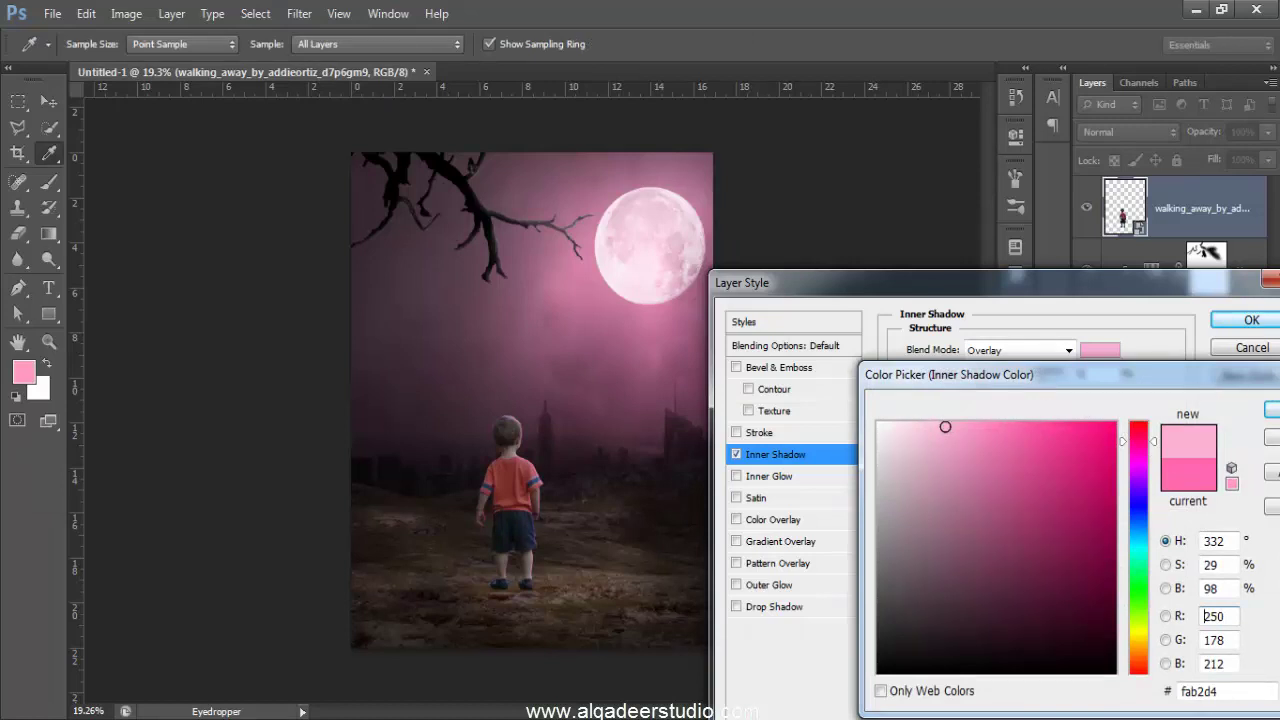
{"action": "left_click", "coordinate": [1271, 410]}
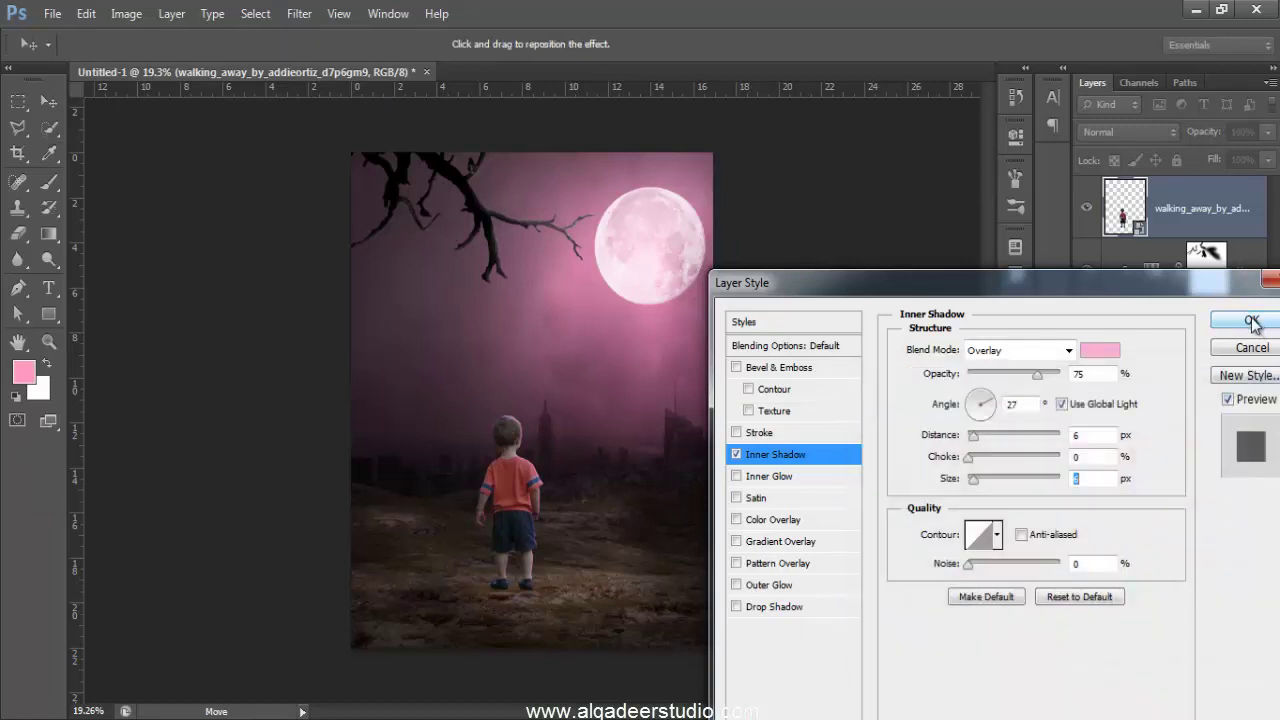
{"action": "left_click", "coordinate": [736, 455]}
{"action": "left_click", "coordinate": [736, 455]}
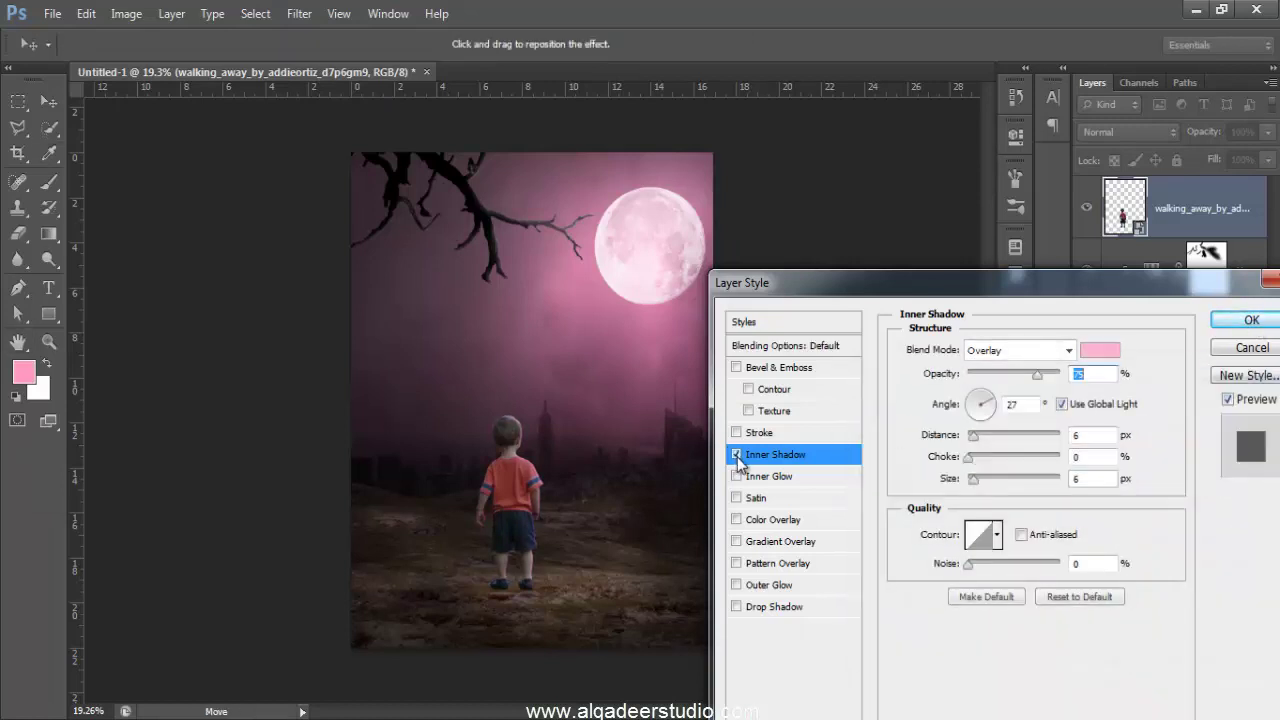
{"action": "left_click", "coordinate": [1230, 322]}
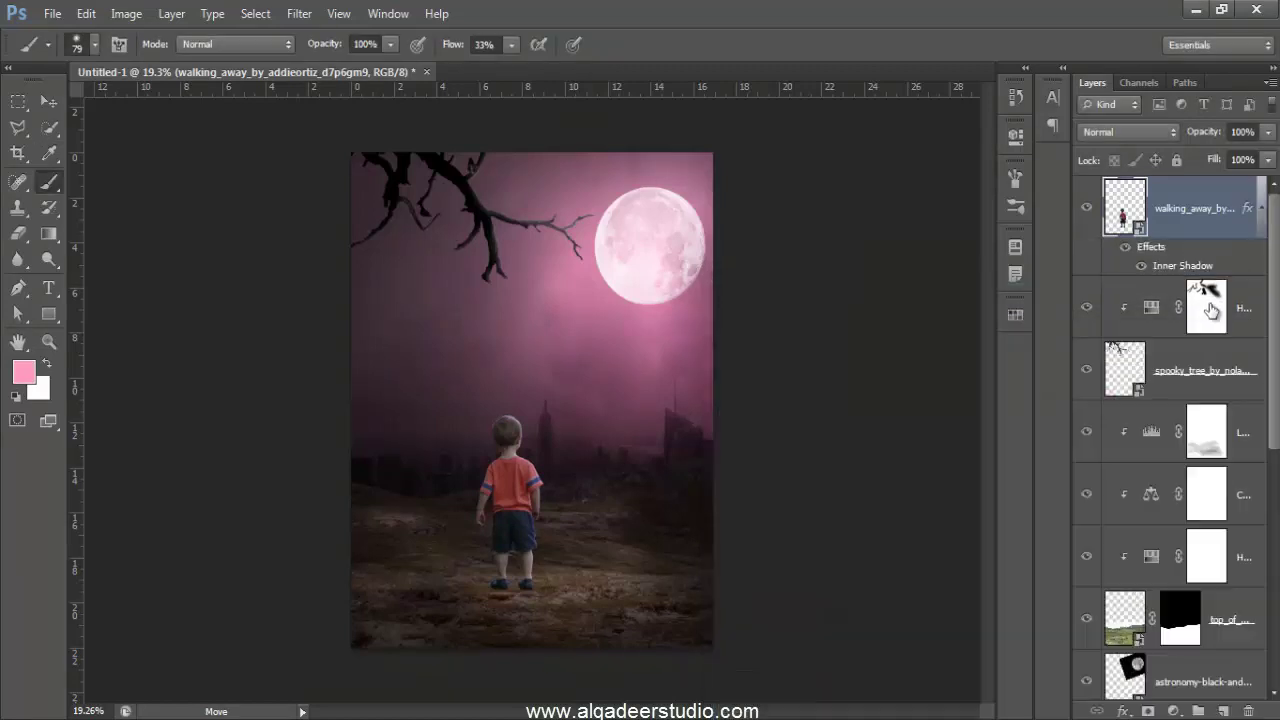
Step: Convert the boy's pink inner shadow effect into its own layer and add a mask to it
{"action": "right_click", "coordinate": [1184, 263]}
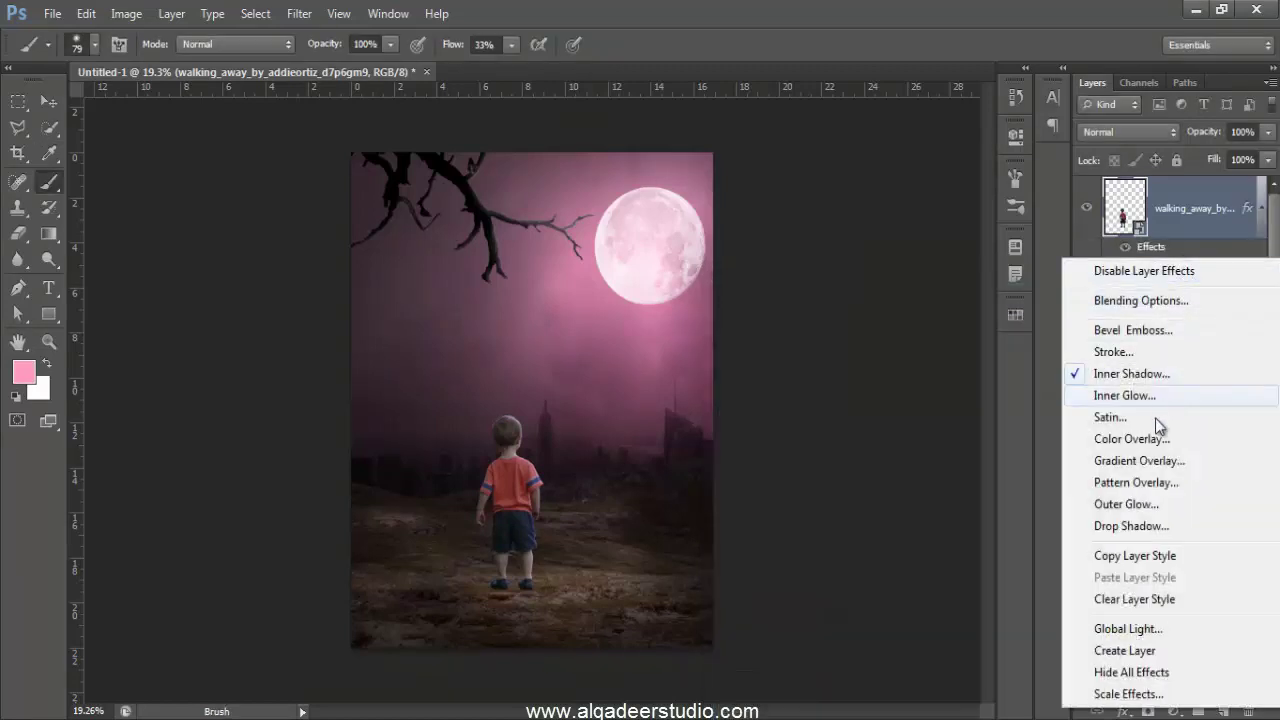
{"action": "left_click", "coordinate": [1146, 660]}
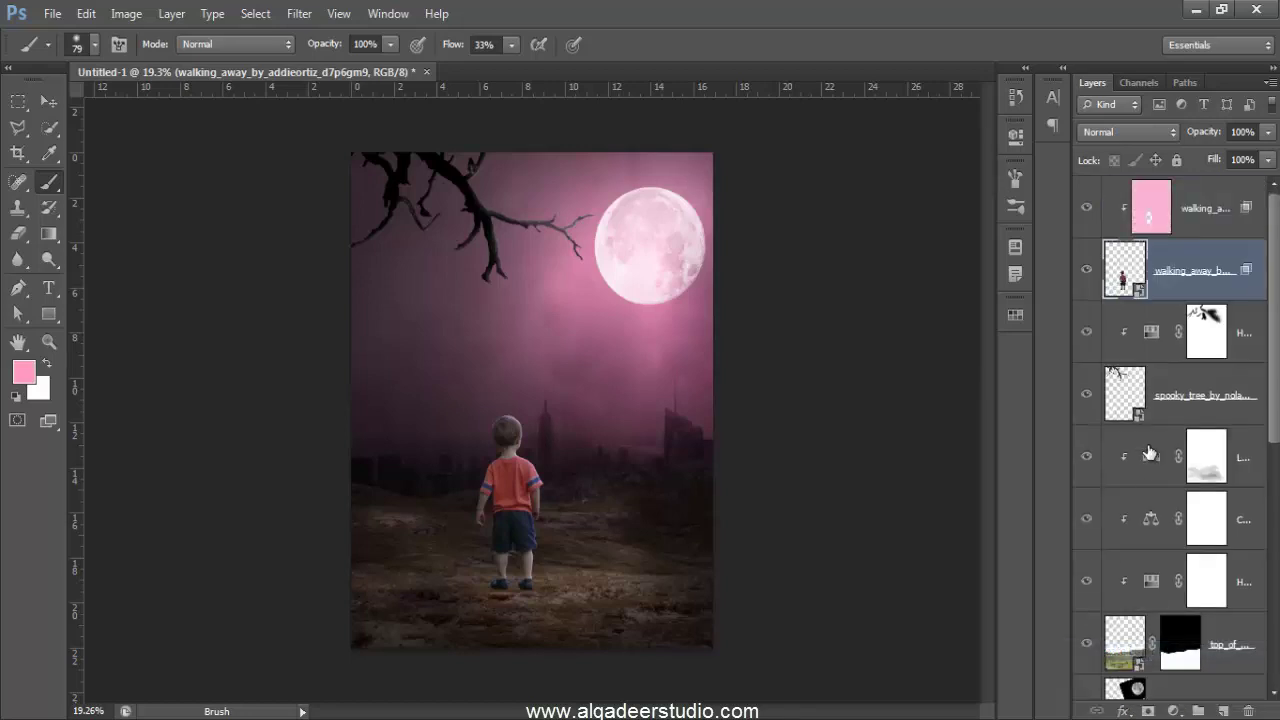
{"action": "left_click", "coordinate": [1198, 198]}
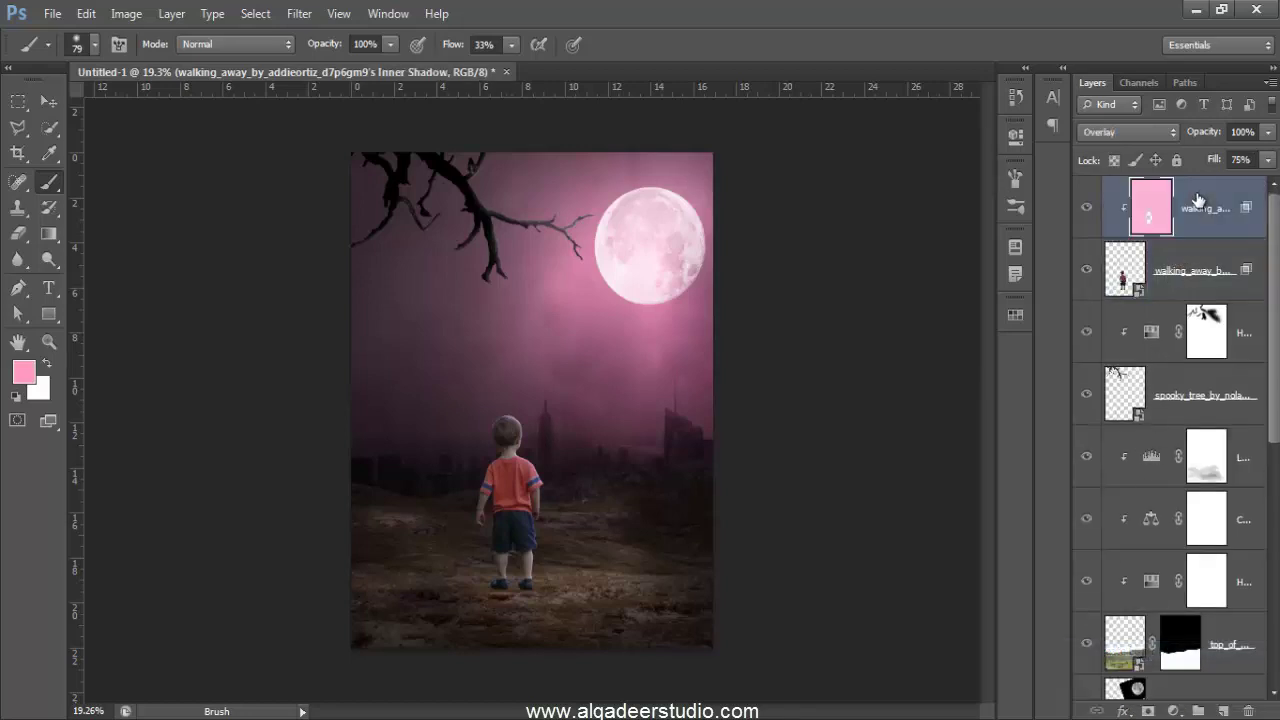
{"action": "left_click", "coordinate": [1145, 710]}
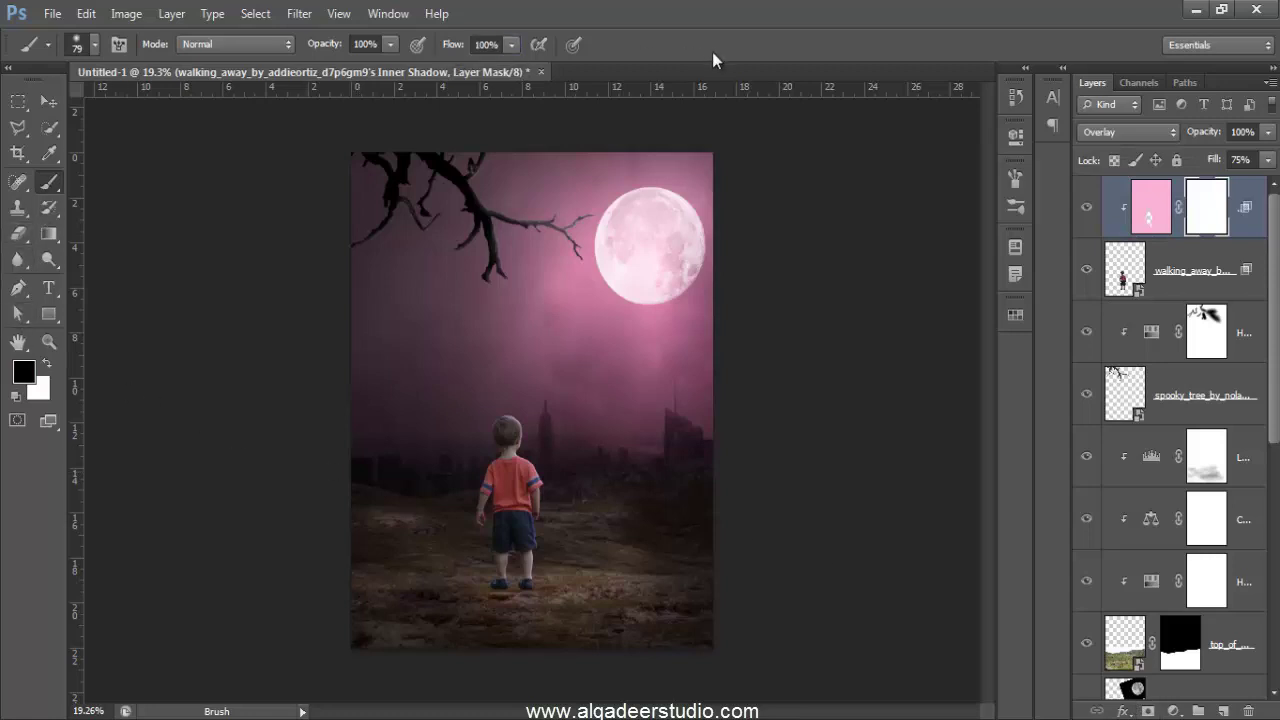
Step: Mask the pink tint off the boy's hand, undoing the stray strokes
{"action": "scroll", "coordinate": [514, 507], "scroll_direction": "up", "scroll_amount": 1}
{"action": "scroll", "coordinate": [430, 620], "scroll_direction": "up", "scroll_amount": 1}
{"action": "scroll", "coordinate": [443, 563], "scroll_direction": "up", "scroll_amount": 1}
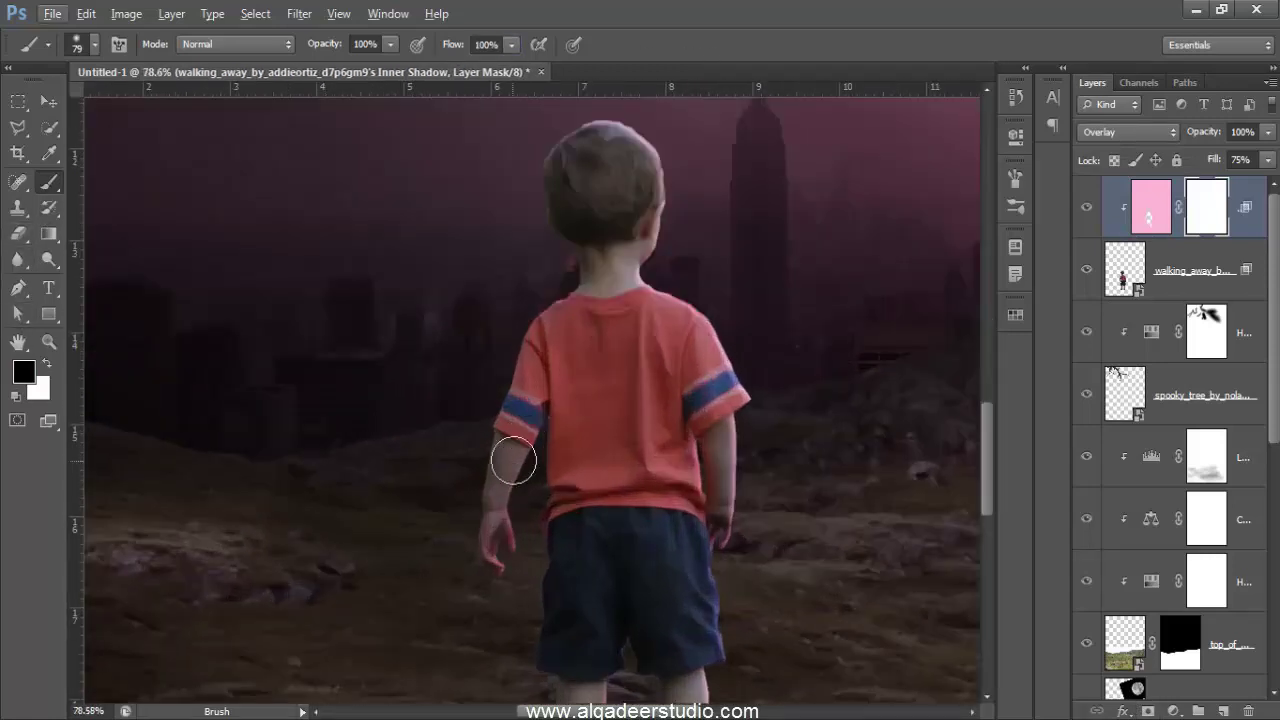
{"action": "mouse_move", "coordinate": [498, 538]}
{"action": "left_mouse_down"}
{"action": "mouse_move", "coordinate": [503, 586]}
{"action": "mouse_move", "coordinate": [509, 471]}
{"action": "mouse_move", "coordinate": [491, 566]}
{"action": "left_mouse_up"}
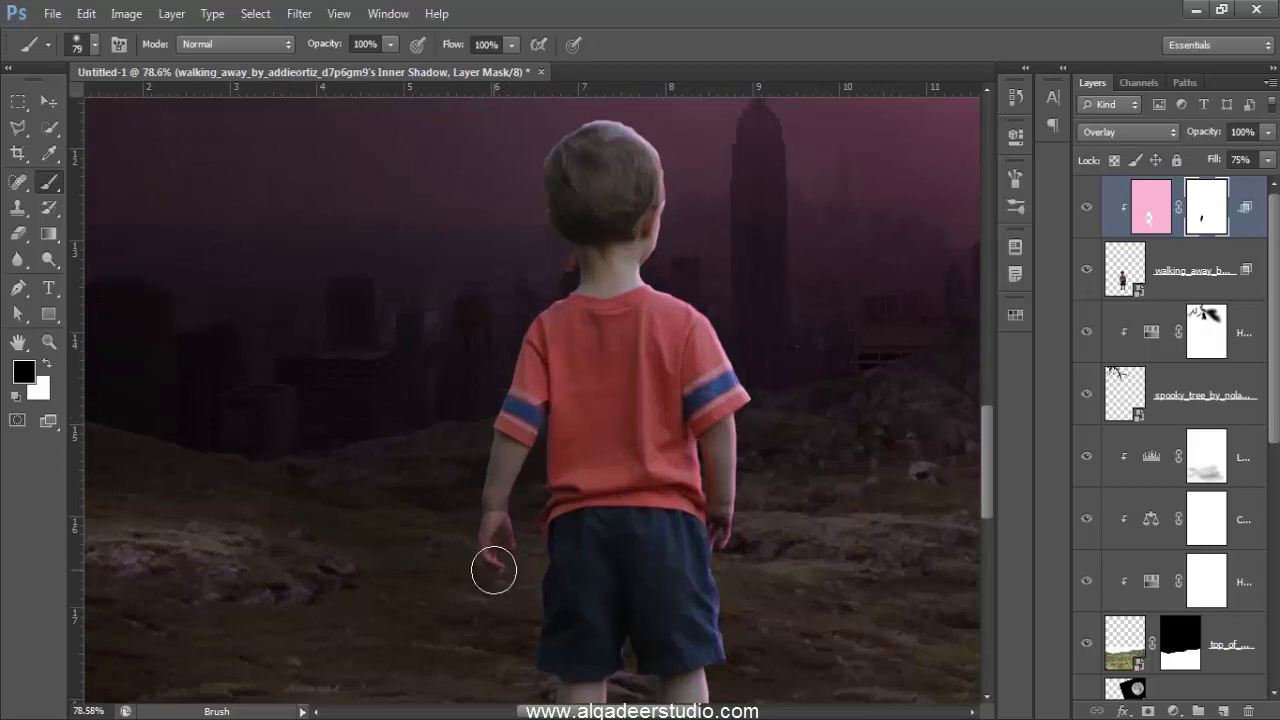
{"action": "scroll", "coordinate": [550, 461], "scroll_direction": "down", "scroll_amount": 3}
{"action": "scroll", "coordinate": [550, 461], "scroll_direction": "down", "scroll_amount": 2}
{"action": "mouse_move", "coordinate": [523, 497]}
{"action": "left_mouse_down"}
{"action": "mouse_move", "coordinate": [586, 586]}
{"action": "mouse_move", "coordinate": [620, 463]}
{"action": "mouse_move", "coordinate": [558, 590]}
{"action": "left_mouse_up"}
{"action": "scroll", "coordinate": [558, 590], "scroll_direction": "up", "scroll_amount": 1}
{"action": "scroll", "coordinate": [551, 671], "scroll_direction": "up", "scroll_amount": 3}
{"action": "scroll", "coordinate": [577, 623], "scroll_direction": "up", "scroll_amount": 2}
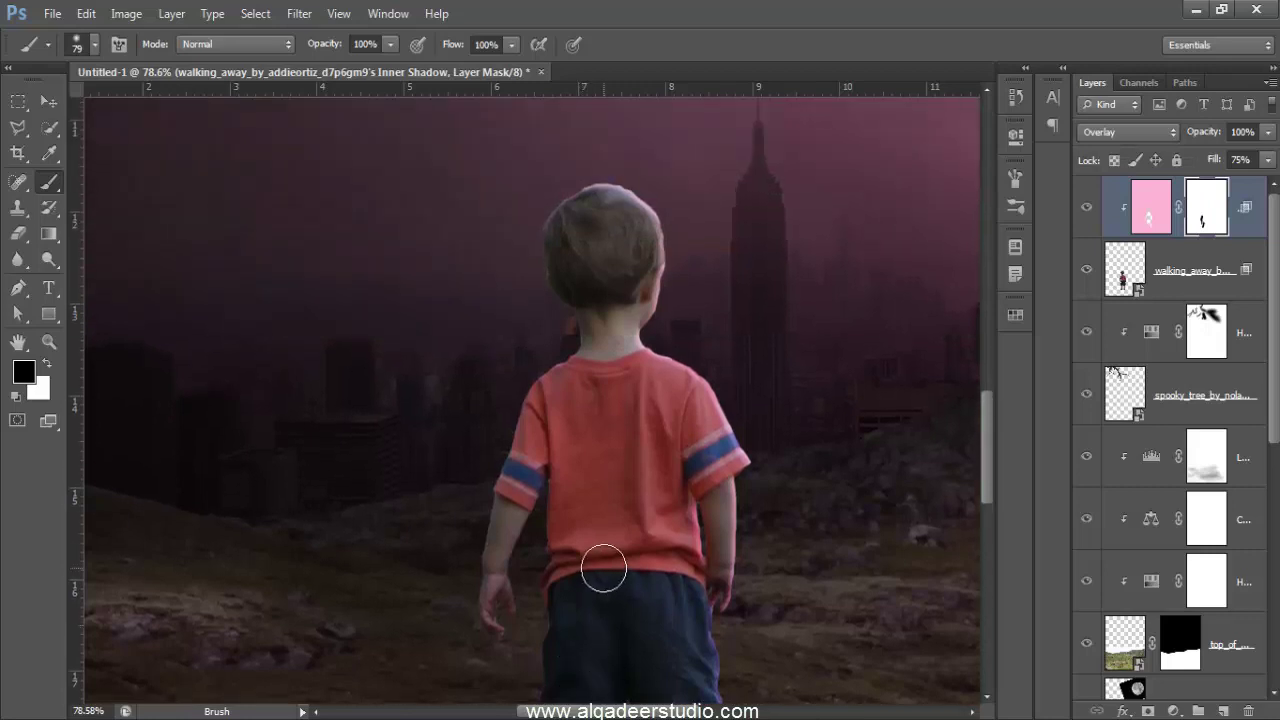
{"action": "scroll", "coordinate": [590, 460], "scroll_direction": "up", "scroll_amount": 1}
{"action": "scroll", "coordinate": [585, 466], "scroll_direction": "up", "scroll_amount": 1}
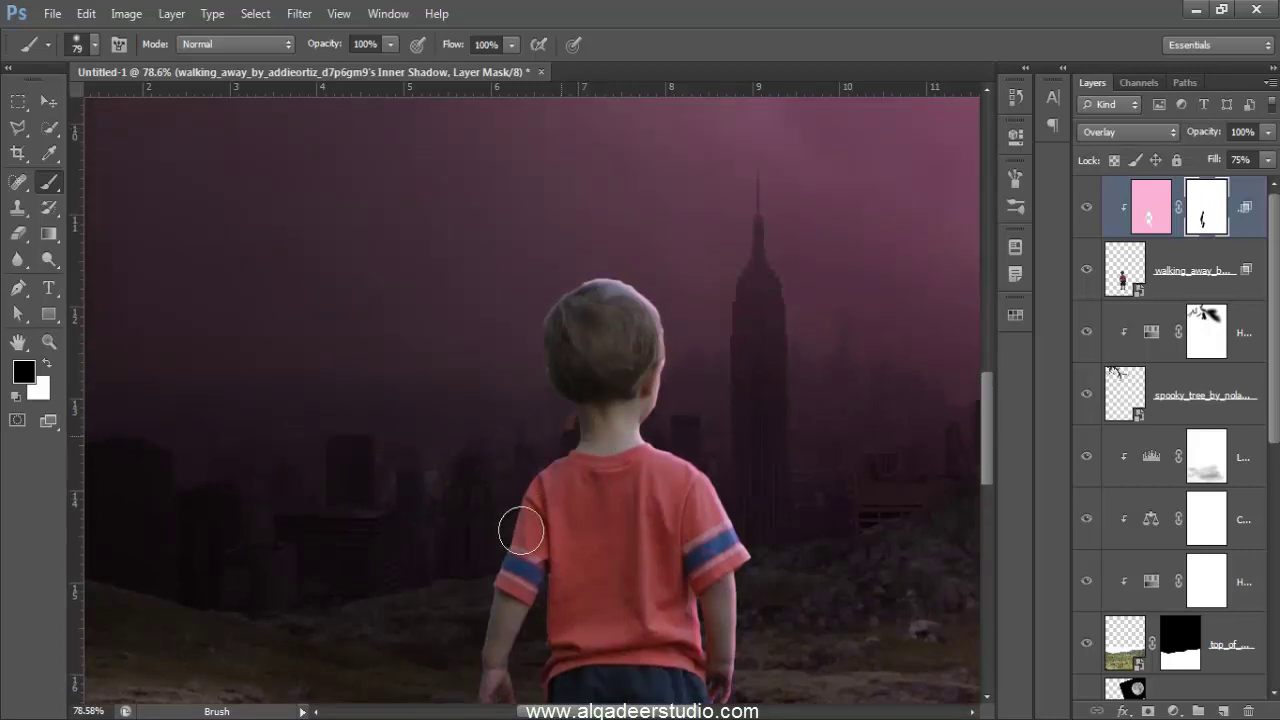
{"action": "key", "text": "ctrl+z"}
{"action": "scroll", "coordinate": [495, 585], "scroll_direction": "down", "scroll_amount": 2}
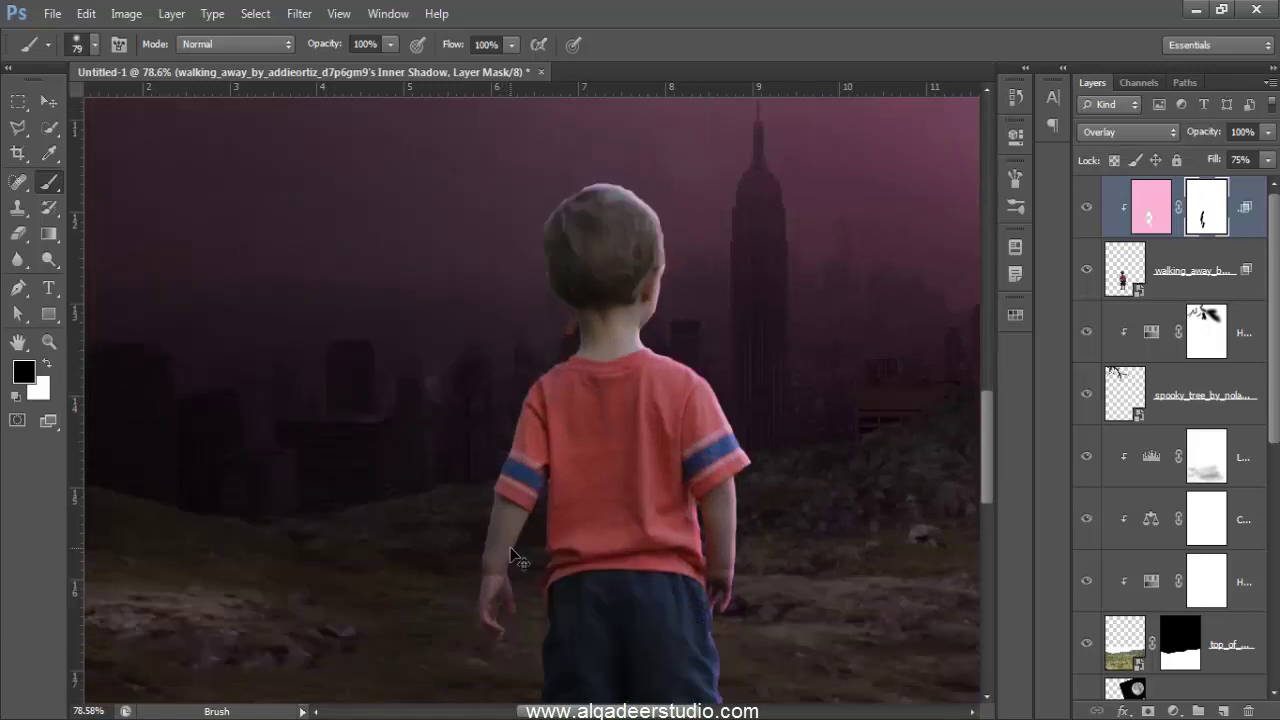
{"action": "key", "text": "ctrl+alt+z"}
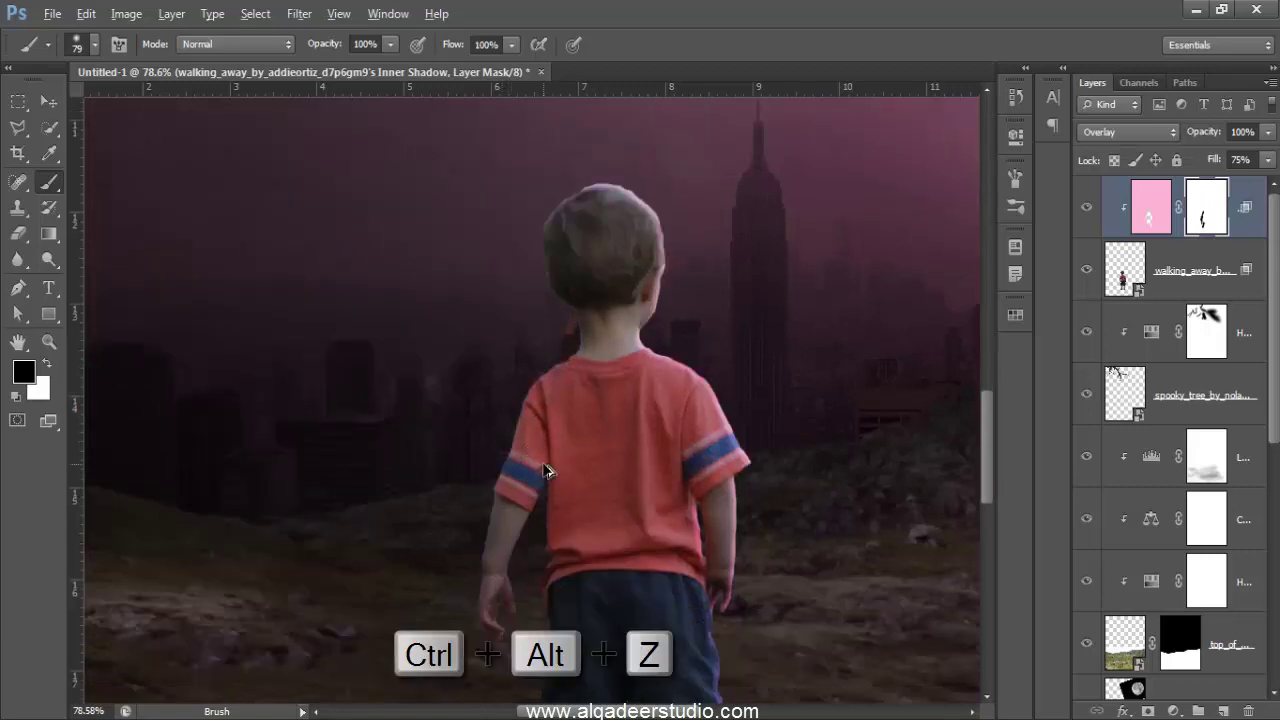
Step: Mask the pink tint off the boy's left shoe
{"action": "scroll", "coordinate": [535, 440], "scroll_direction": "down", "scroll_amount": 2}
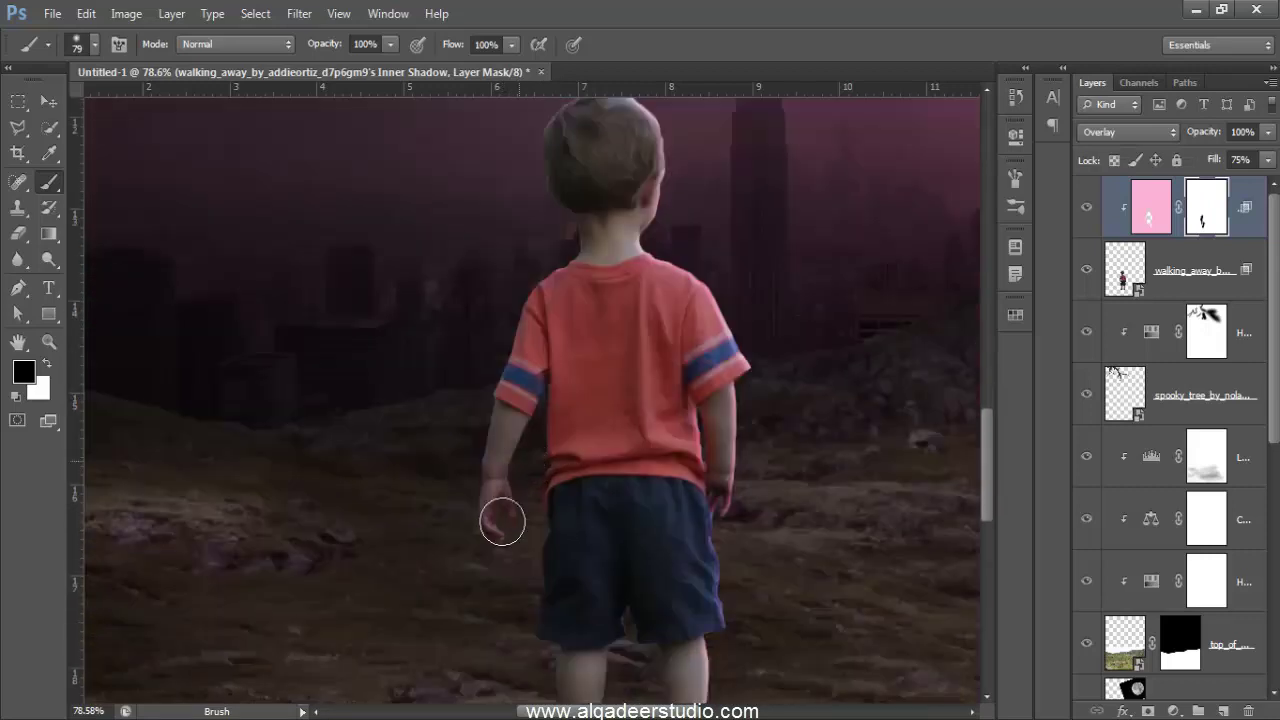
{"action": "scroll", "coordinate": [502, 518], "scroll_direction": "down", "scroll_amount": 3}
{"action": "scroll", "coordinate": [530, 540], "scroll_direction": "down", "scroll_amount": 1}
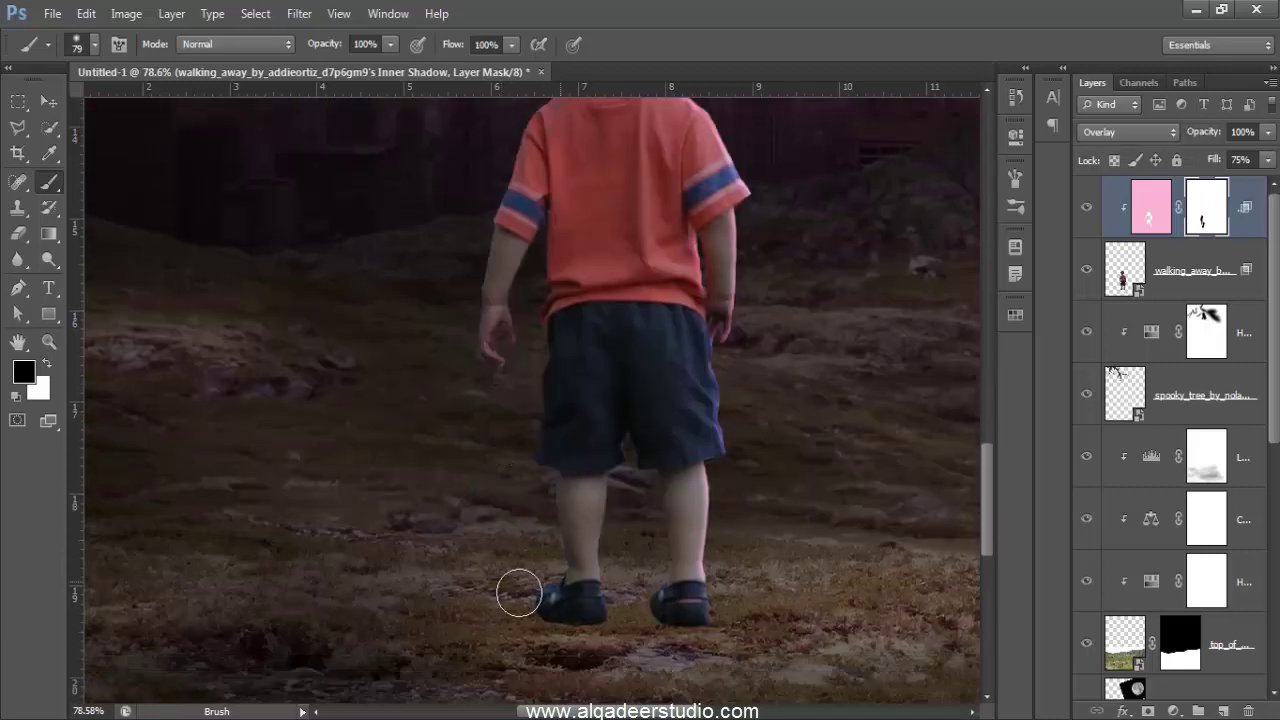
{"action": "left_click_drag", "start_coordinate": [552, 597], "coordinate": [600, 602]}
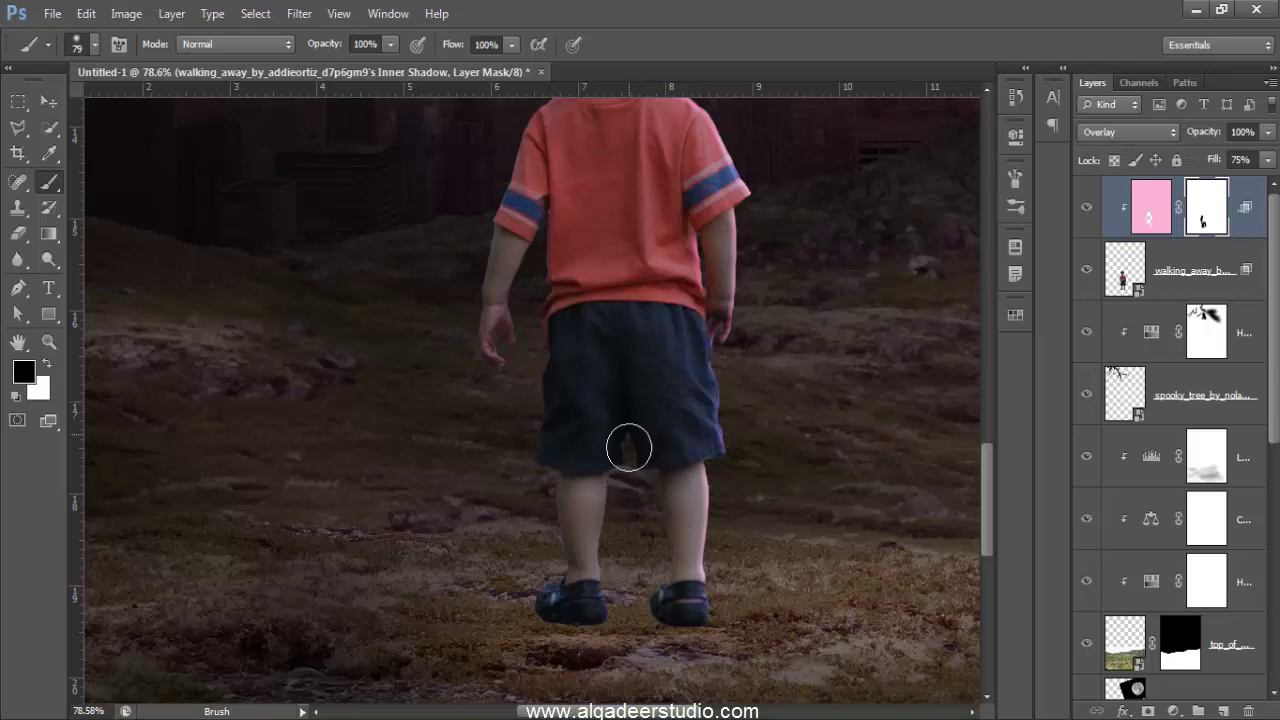
{"action": "scroll", "coordinate": [628, 477], "scroll_direction": "up", "scroll_amount": 1}
{"action": "scroll", "coordinate": [628, 477], "scroll_direction": "up", "scroll_amount": 5}
{"action": "scroll", "coordinate": [700, 330], "scroll_direction": "up", "scroll_amount": 1}
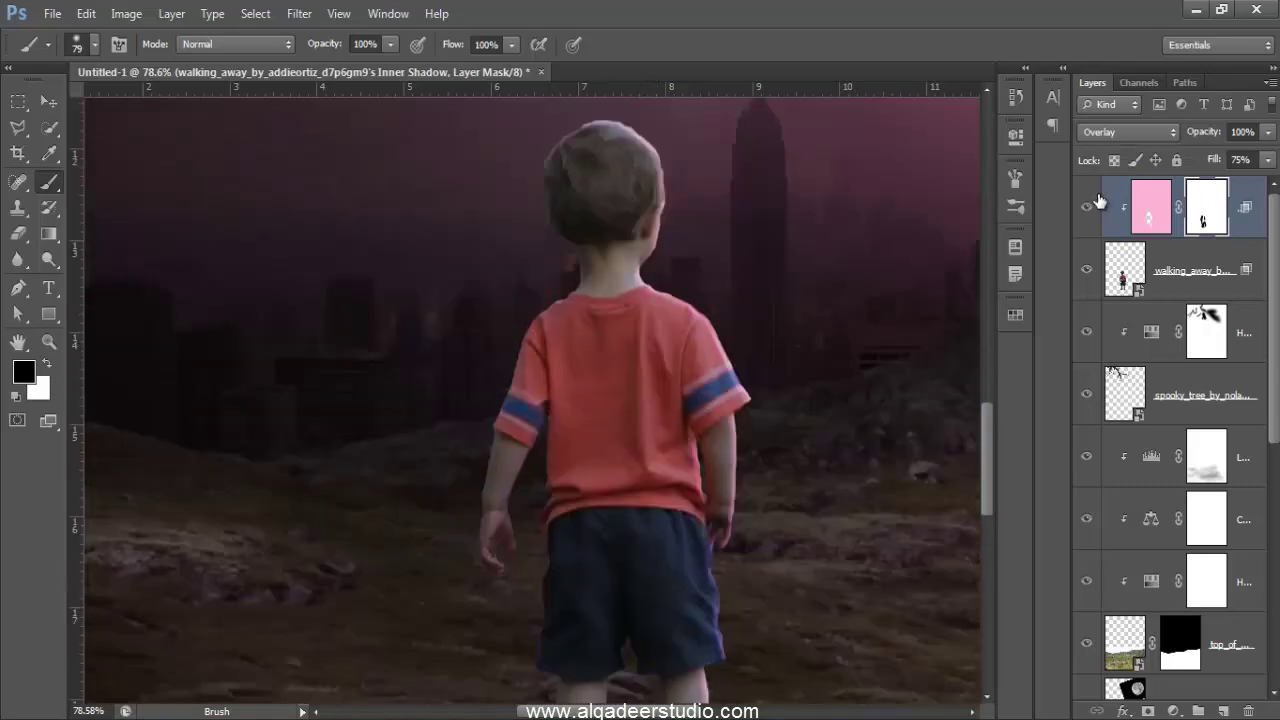
{"action": "scroll", "coordinate": [773, 321], "scroll_direction": "down", "scroll_amount": 3}
{"action": "scroll", "coordinate": [748, 334], "scroll_direction": "down", "scroll_amount": 2}
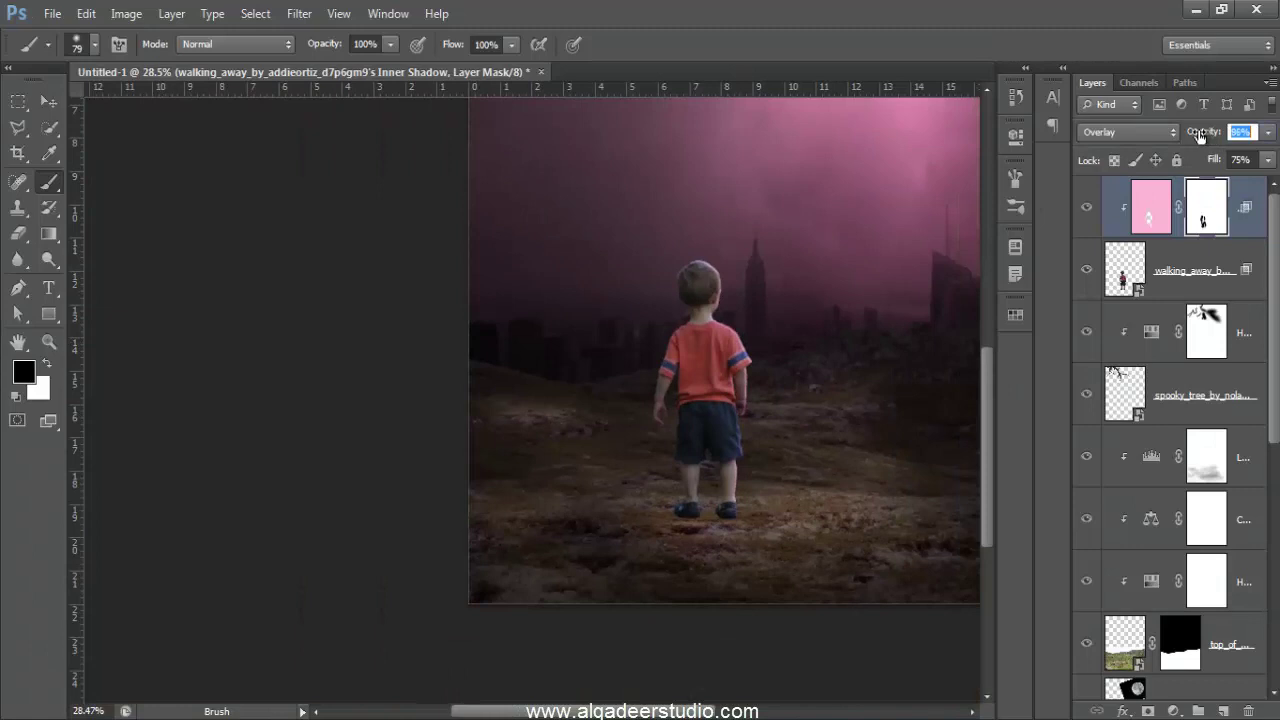
Step: Set the pink layer to 86% opacity, make it visible and select its mask
{"action": "left_click_drag", "start_coordinate": [1201, 130], "coordinate": [1191, 131]}
{"action": "left_click", "coordinate": [1087, 210]}
{"action": "left_click", "coordinate": [1157, 707]}
{"action": "key", "text": "ctrl+0"}
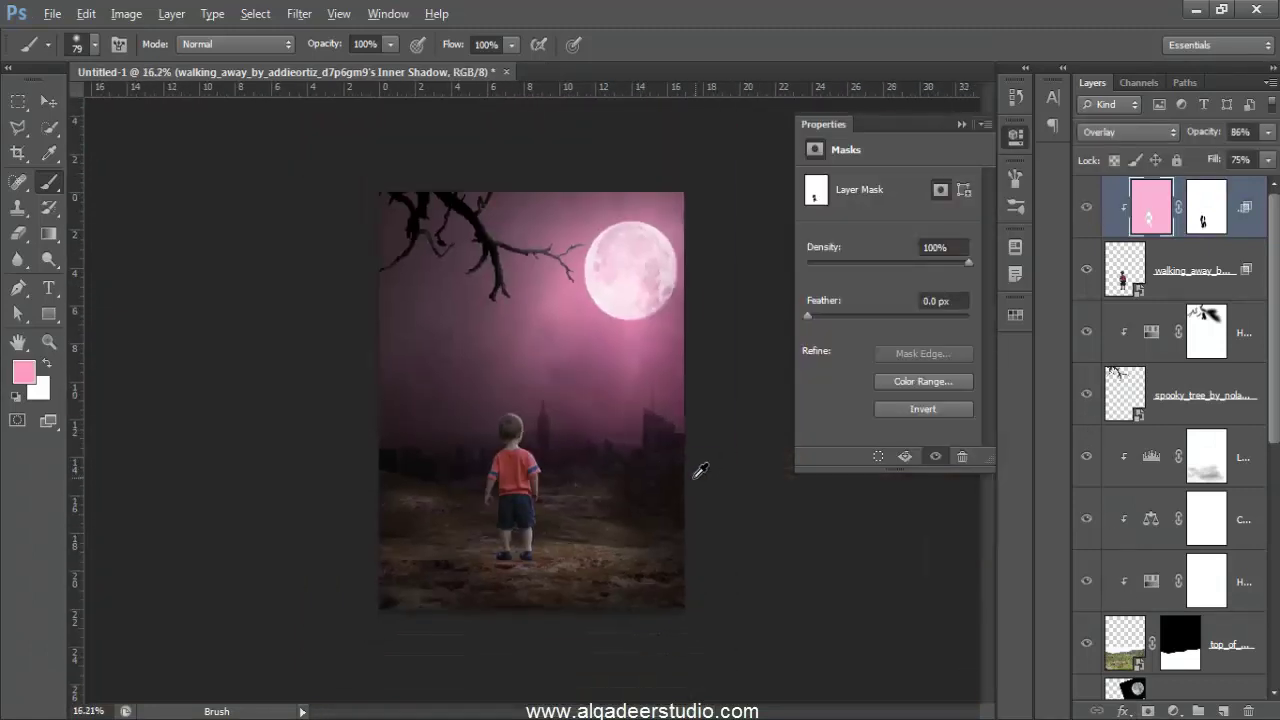
Step: Add a Brightness/Contrast layer clipped to the boy with brightness -84
{"action": "left_click", "coordinate": [1173, 711]}
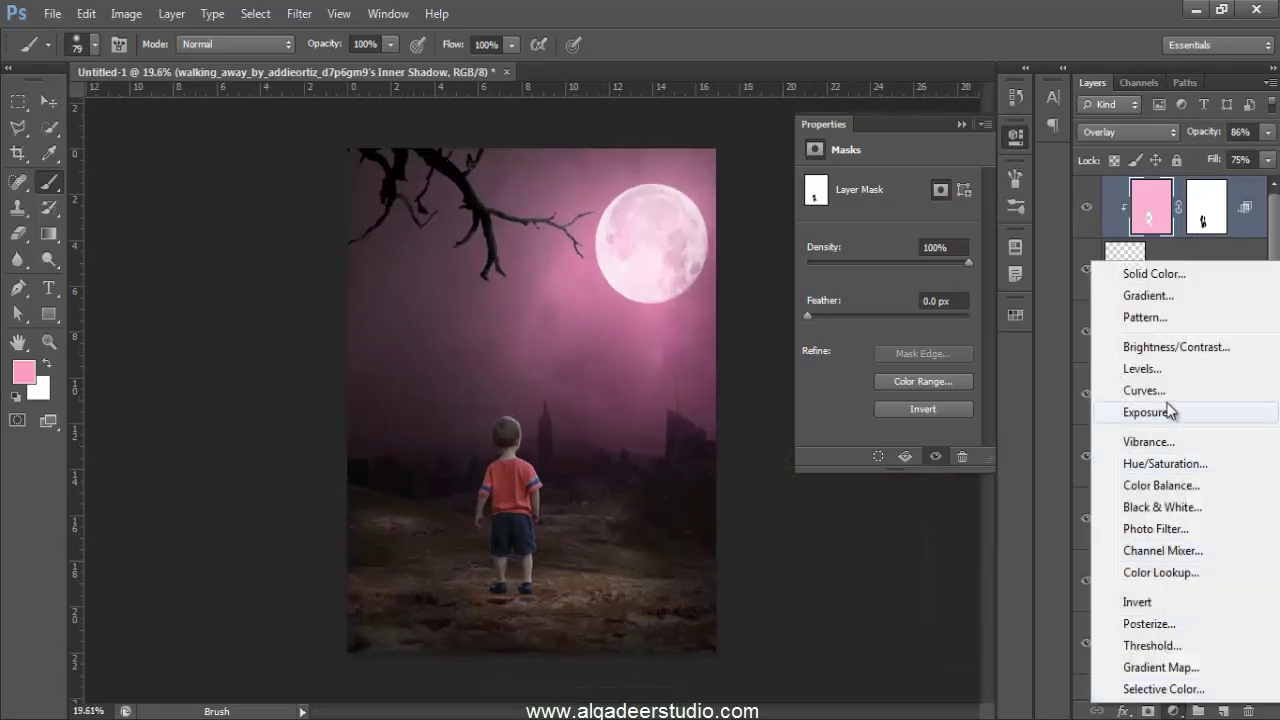
{"action": "left_click", "coordinate": [1170, 348]}
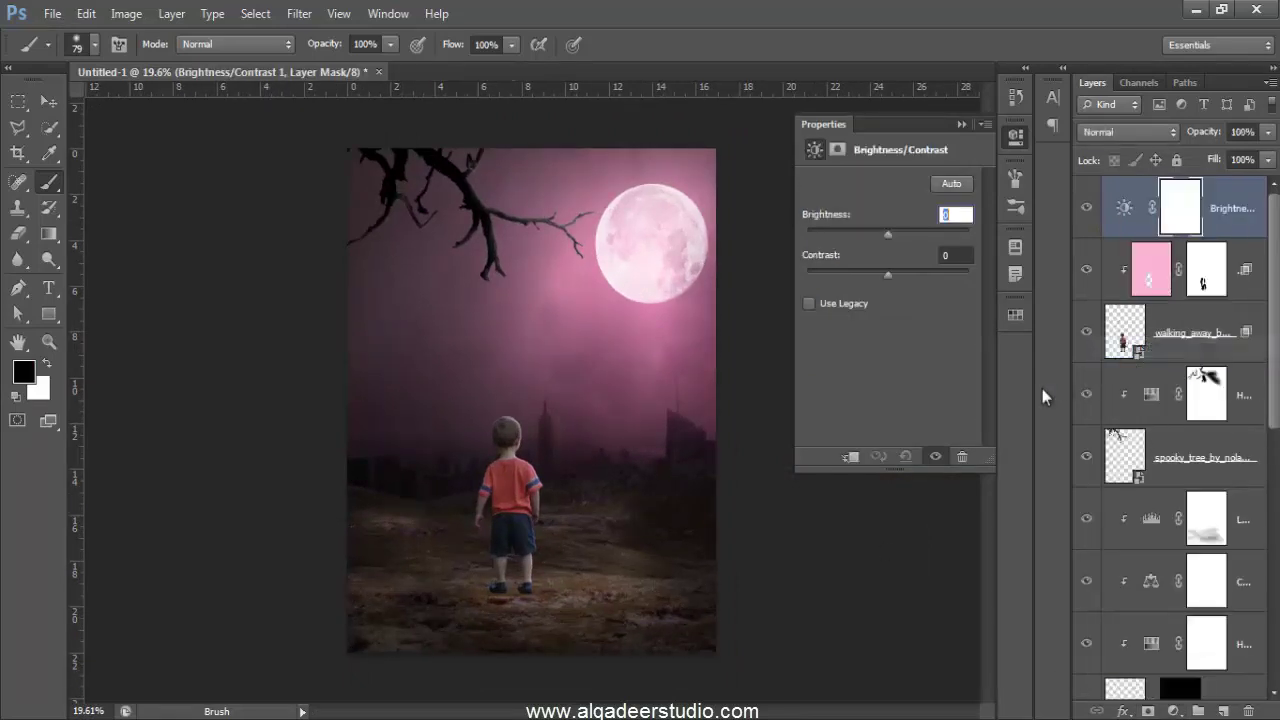
{"action": "left_click", "coordinate": [850, 460]}
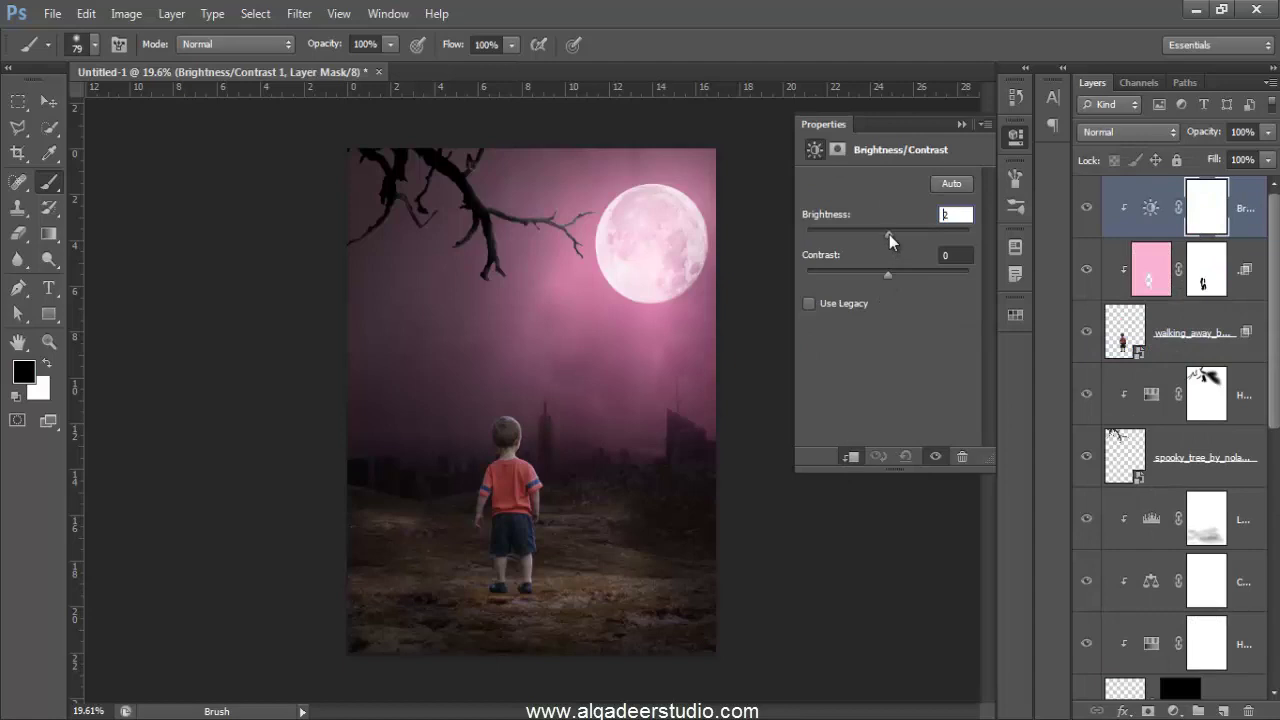
{"action": "left_click_drag", "start_coordinate": [888, 234], "coordinate": [843, 237]}
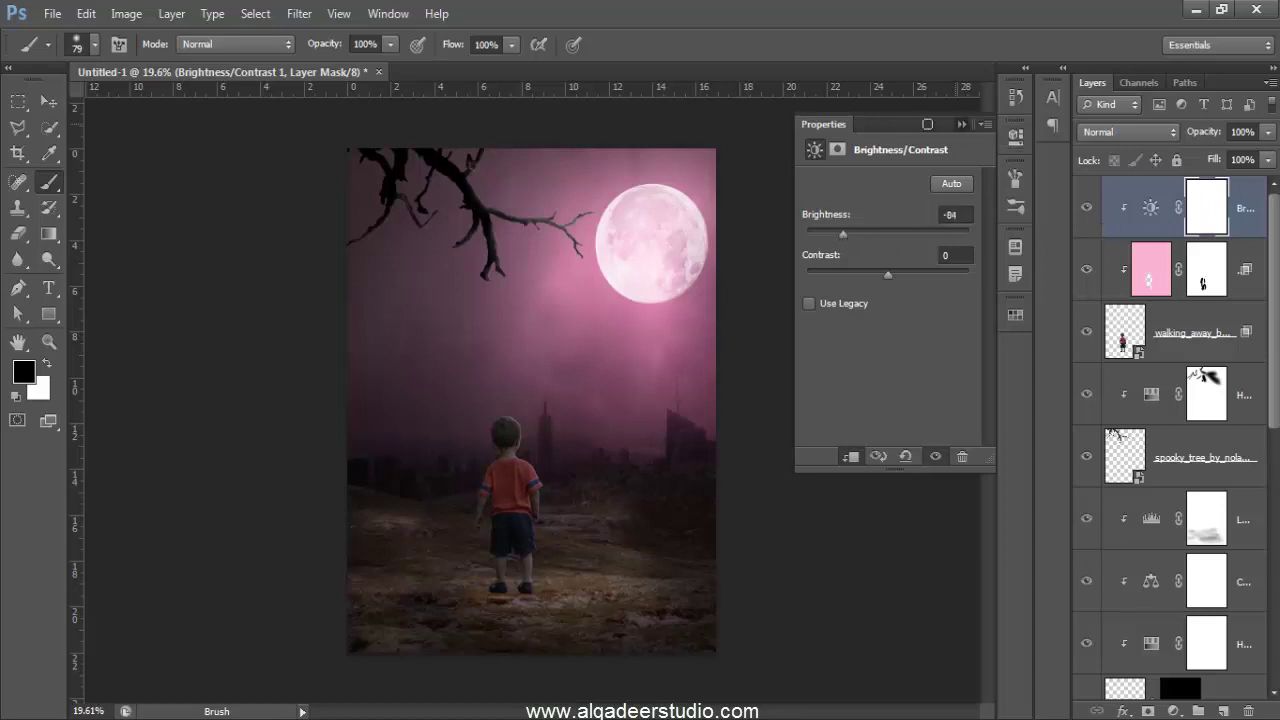
{"action": "left_click", "coordinate": [1014, 136]}
Step: Paint the mask with a 117 px brush to keep the boy's head and neck edge bright
{"action": "scroll", "coordinate": [515, 490], "scroll_direction": "up", "scroll_amount": 1}
{"action": "scroll", "coordinate": [505, 512], "scroll_direction": "up", "scroll_amount": 2}
{"action": "scroll", "coordinate": [502, 512], "scroll_direction": "up", "scroll_amount": 2}
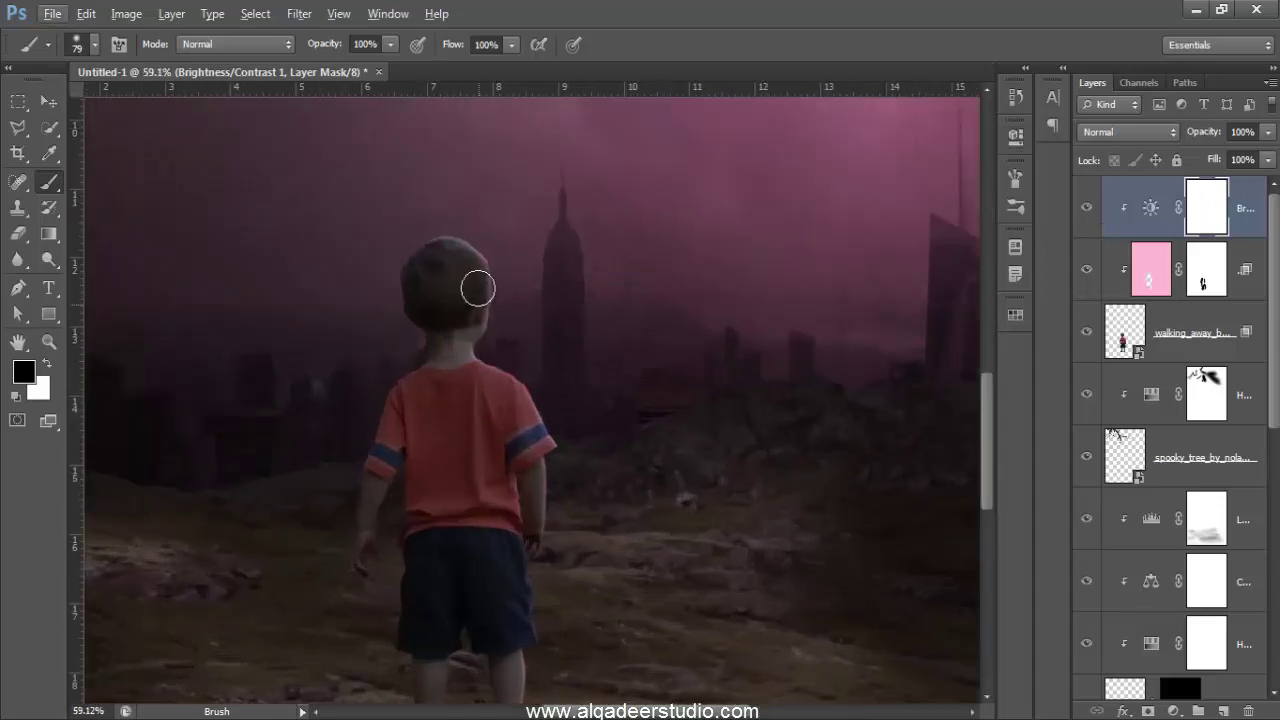
{"action": "left_click_drag", "start_coordinate": [443, 228], "coordinate": [502, 259]}
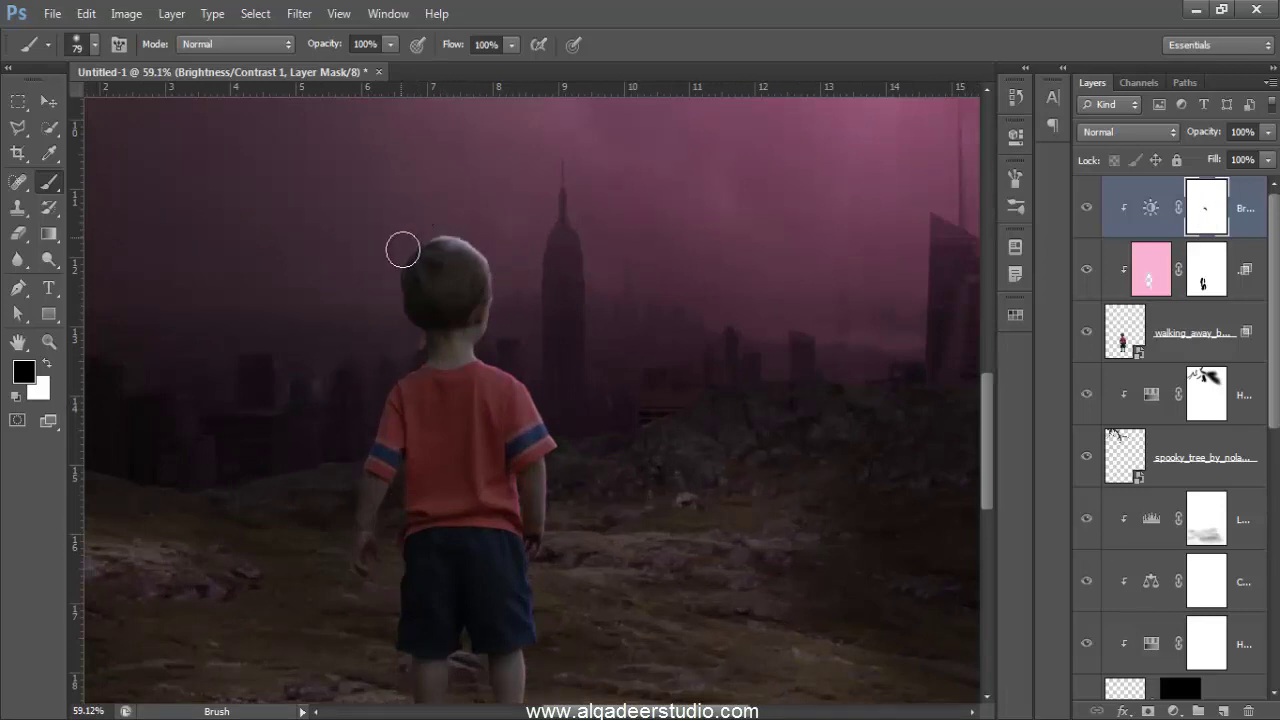
{"action": "scroll", "coordinate": [502, 244], "scroll_direction": "up", "scroll_amount": 2}
{"action": "scroll", "coordinate": [466, 286], "scroll_direction": "up", "scroll_amount": 2}
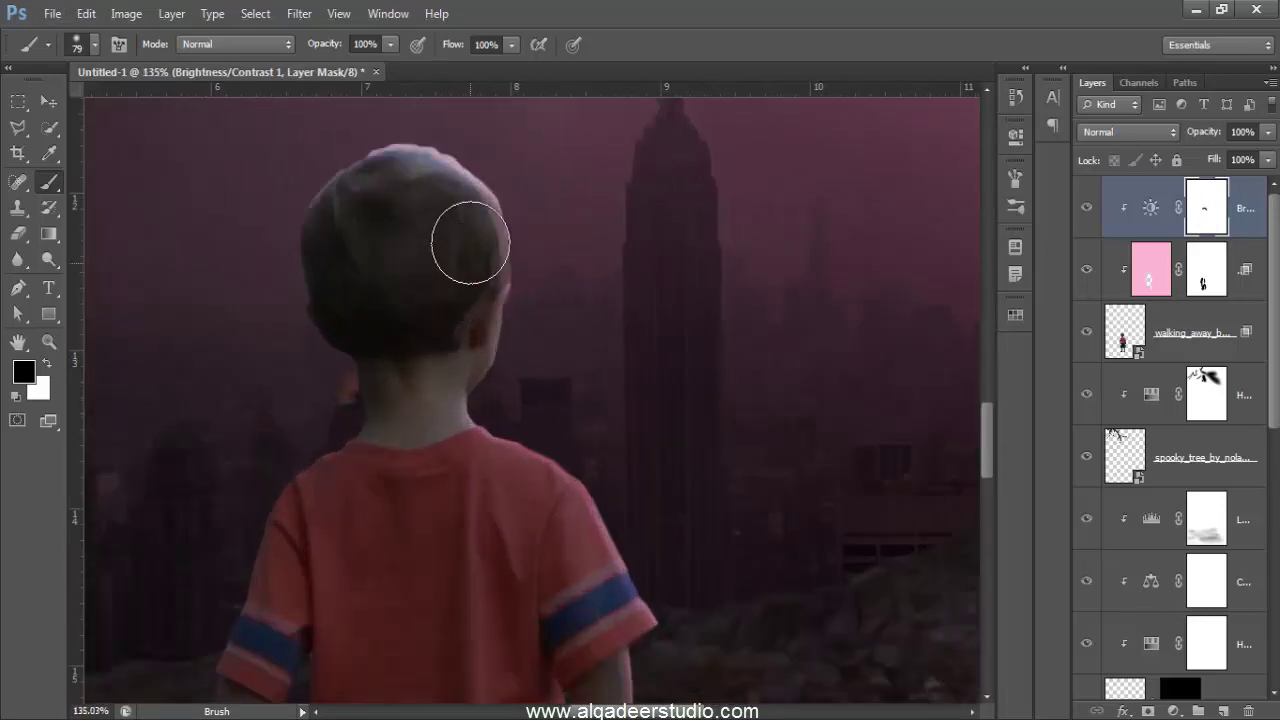
{"action": "left_click_drag", "start_coordinate": [490, 222], "coordinate": [482, 208]}
{"action": "mouse_move", "coordinate": [423, 171]}
{"action": "left_mouse_down"}
{"action": "mouse_move", "coordinate": [508, 369]}
{"action": "mouse_move", "coordinate": [491, 409]}
{"action": "mouse_move", "coordinate": [594, 463]}
{"action": "mouse_move", "coordinate": [654, 586]}
{"action": "left_mouse_up"}
{"action": "scroll", "coordinate": [627, 344], "scroll_direction": "down", "scroll_amount": 3}
{"action": "mouse_move", "coordinate": [627, 344]}
{"action": "left_mouse_down"}
{"action": "mouse_move", "coordinate": [637, 337]}
{"action": "mouse_move", "coordinate": [674, 451]}
{"action": "mouse_move", "coordinate": [680, 634]}
{"action": "left_mouse_up"}
{"action": "scroll", "coordinate": [666, 528], "scroll_direction": "down", "scroll_amount": 2}
{"action": "scroll", "coordinate": [666, 528], "scroll_direction": "down", "scroll_amount": 2}
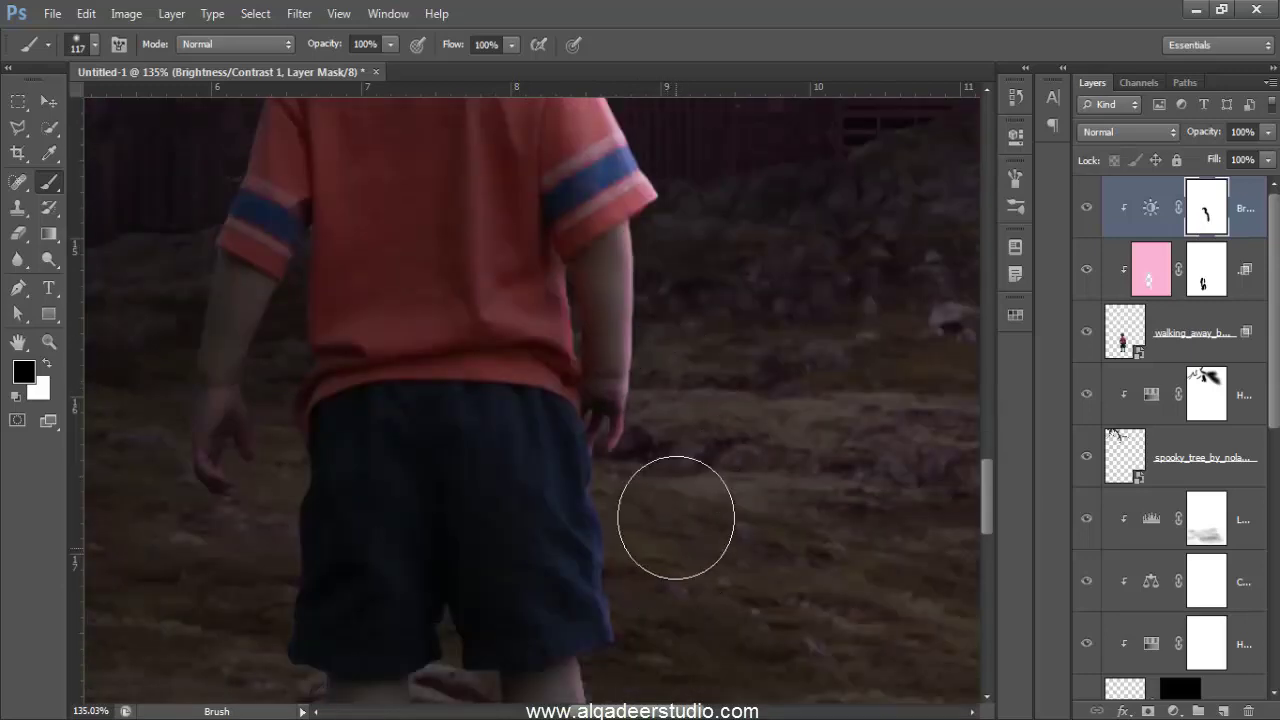
Step: Paint bright rims along the right edge of the shorts and hand with a 14 px brush
{"action": "left_click_drag", "start_coordinate": [652, 389], "coordinate": [584, 395]}
{"action": "scroll", "coordinate": [571, 354], "scroll_direction": "up", "scroll_amount": 2}
{"action": "scroll", "coordinate": [571, 354], "scroll_direction": "up", "scroll_amount": 1}
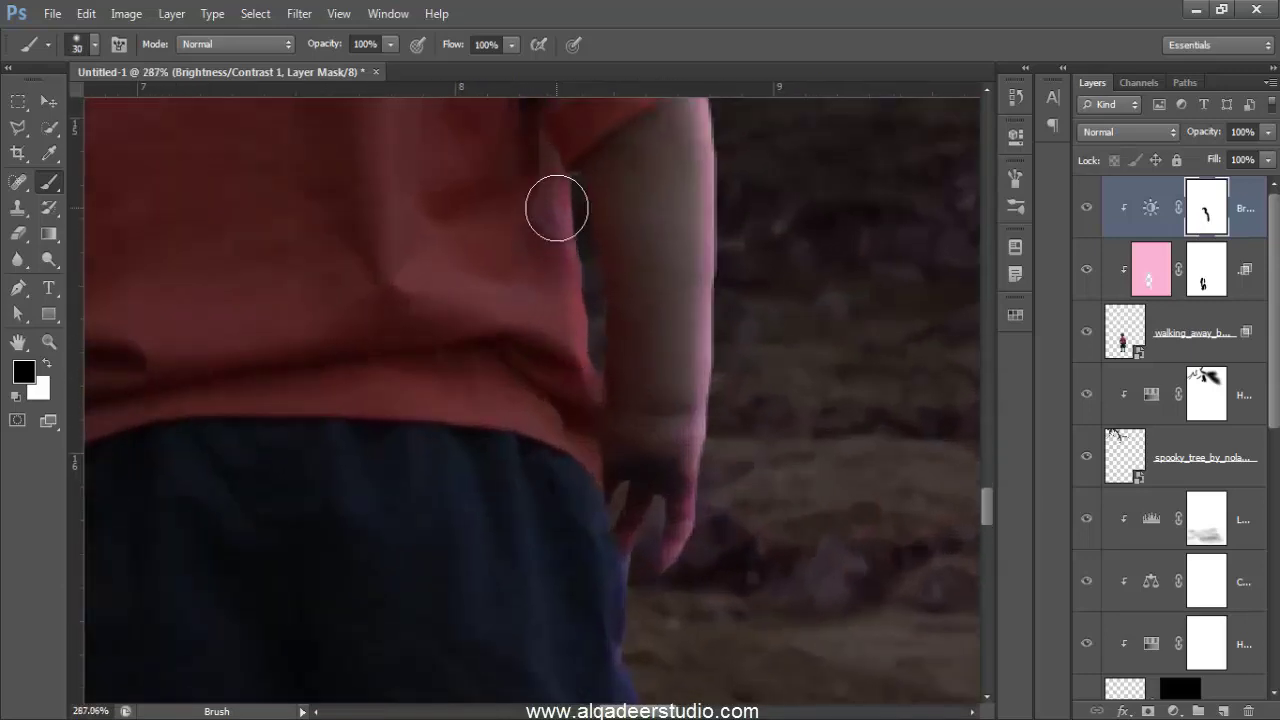
{"action": "mouse_move", "coordinate": [557, 208]}
{"action": "left_mouse_down"}
{"action": "mouse_move", "coordinate": [537, 215]}
{"action": "mouse_move", "coordinate": [580, 309]}
{"action": "mouse_move", "coordinate": [591, 417]}
{"action": "left_mouse_up"}
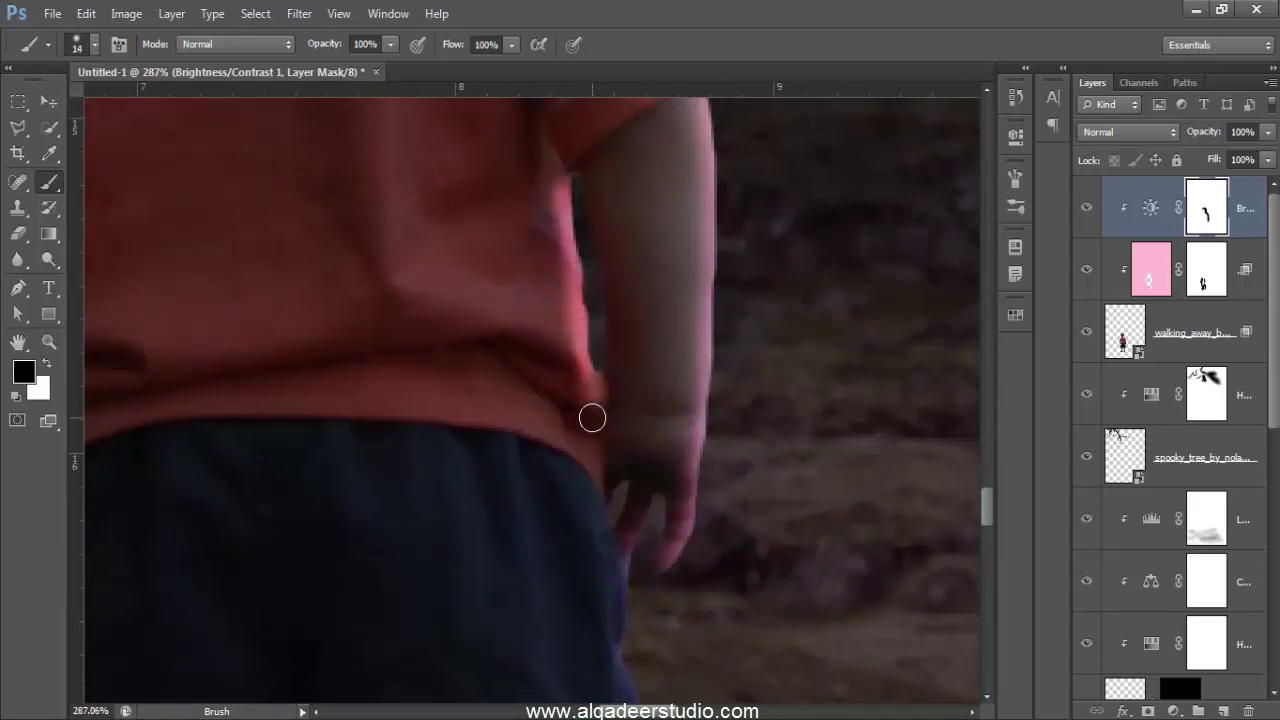
{"action": "scroll", "coordinate": [620, 427], "scroll_direction": "down", "scroll_amount": 3}
{"action": "scroll", "coordinate": [620, 427], "scroll_direction": "down", "scroll_amount": 2}
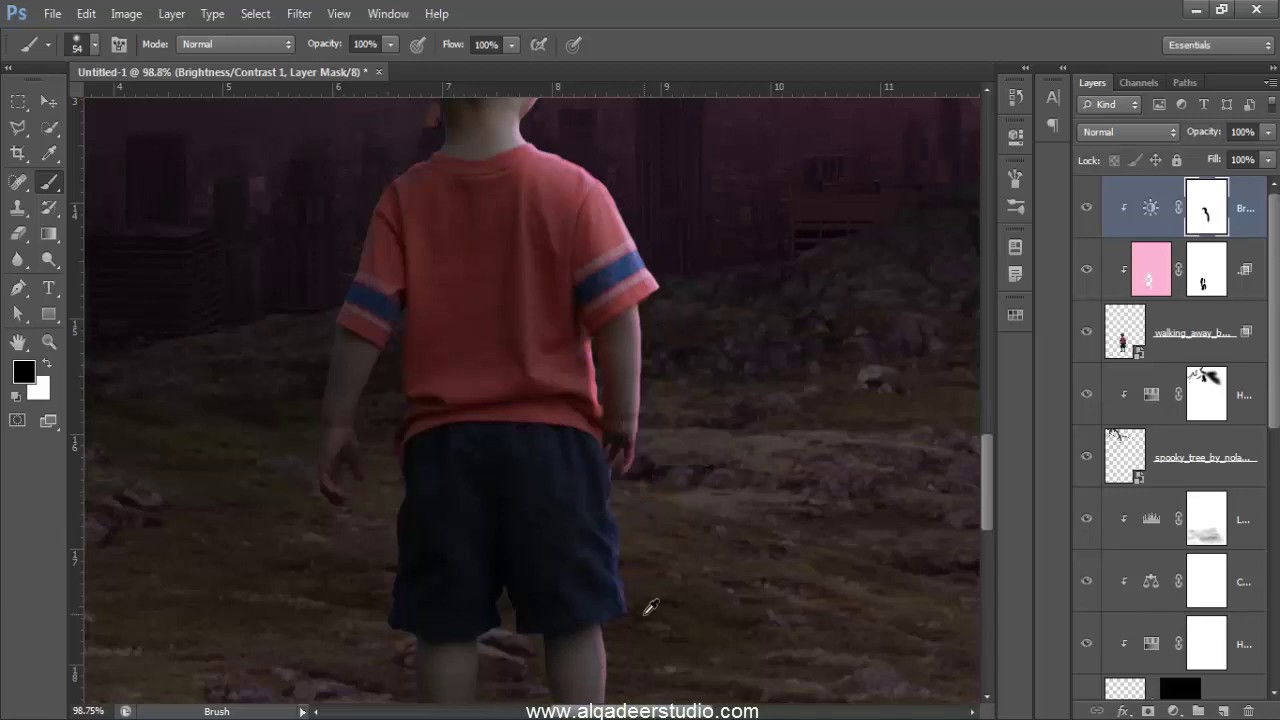
{"action": "scroll", "coordinate": [630, 500], "scroll_direction": "up", "scroll_amount": 2}
{"action": "mouse_move", "coordinate": [644, 390]}
{"action": "left_mouse_down"}
{"action": "mouse_move", "coordinate": [620, 394]}
{"action": "mouse_move", "coordinate": [623, 631]}
{"action": "left_mouse_up"}
{"action": "scroll", "coordinate": [623, 600], "scroll_direction": "down", "scroll_amount": 3}
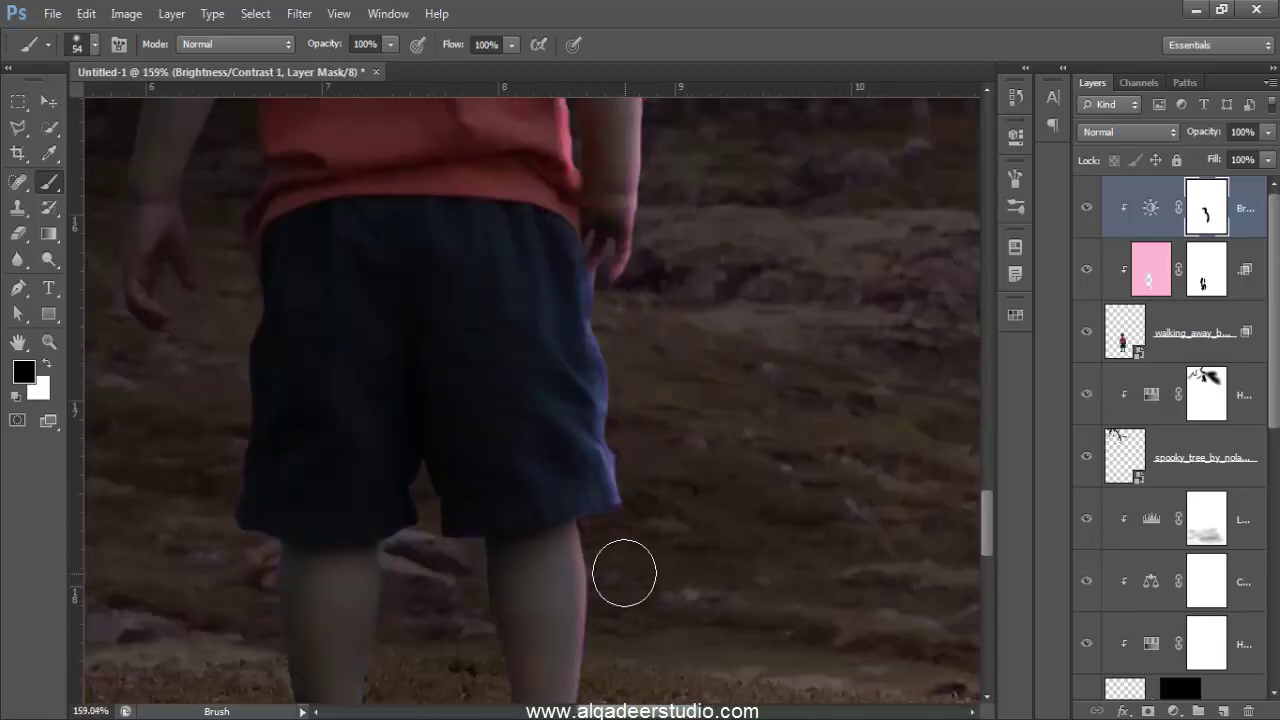
{"action": "scroll", "coordinate": [623, 571], "scroll_direction": "down", "scroll_amount": 3}
{"action": "left_click_drag", "start_coordinate": [591, 457], "coordinate": [583, 637]}
{"action": "scroll", "coordinate": [583, 630], "scroll_direction": "down", "scroll_amount": 3}
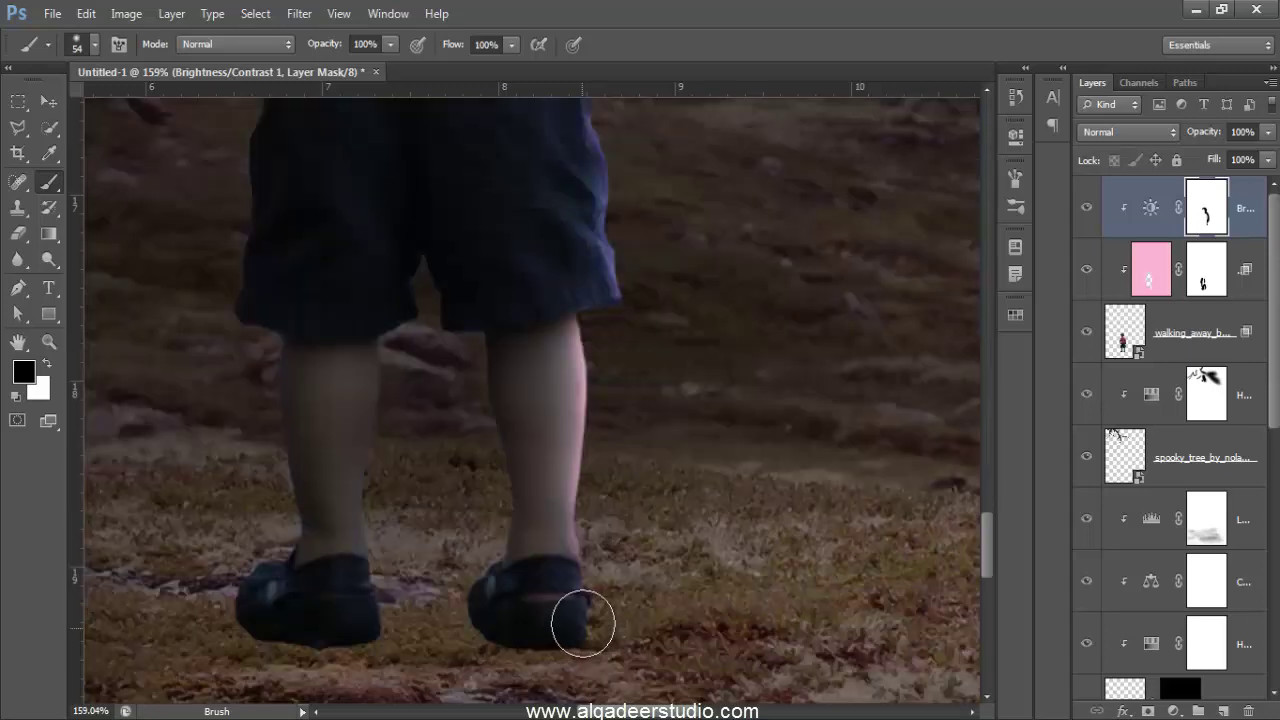
{"action": "scroll", "coordinate": [580, 614], "scroll_direction": "down", "scroll_amount": 3}
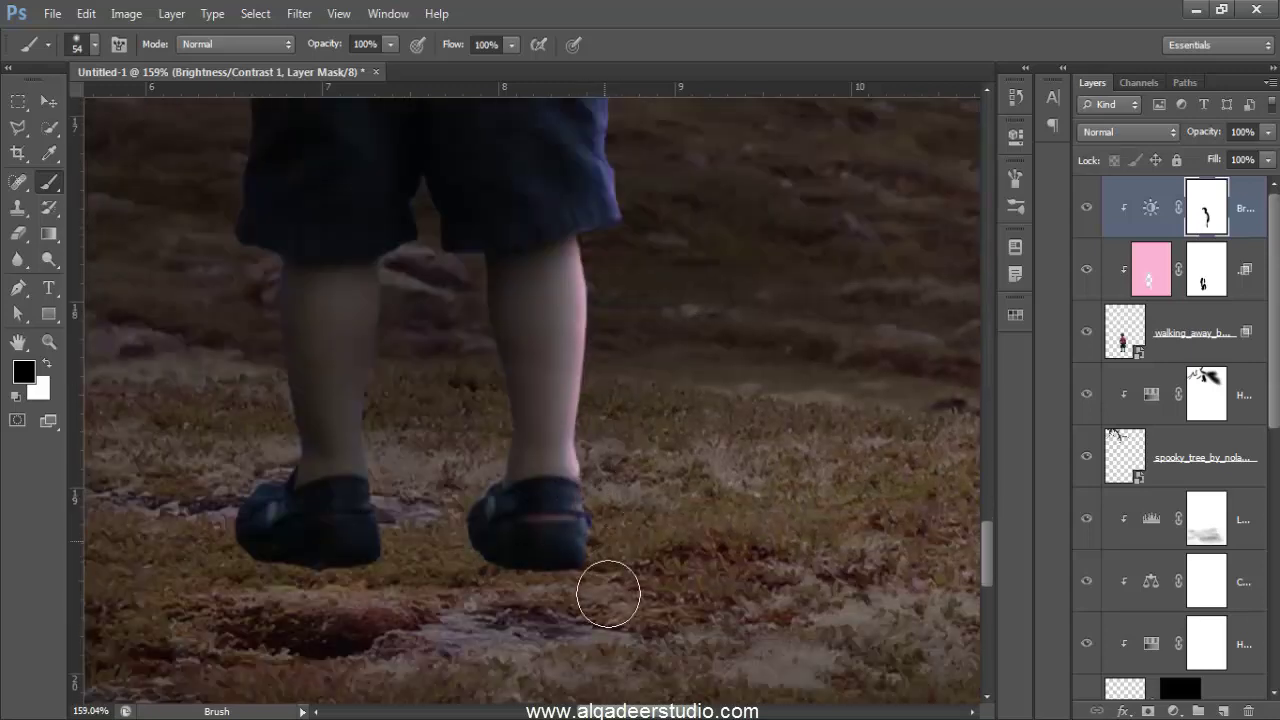
Step: Resize the mask brush to 34 px, then 15 px, while moving along the boy's edges
{"action": "scroll", "coordinate": [403, 380], "scroll_direction": "up", "scroll_amount": 1}
{"action": "scroll", "coordinate": [500, 490], "scroll_direction": "down", "scroll_amount": 1}
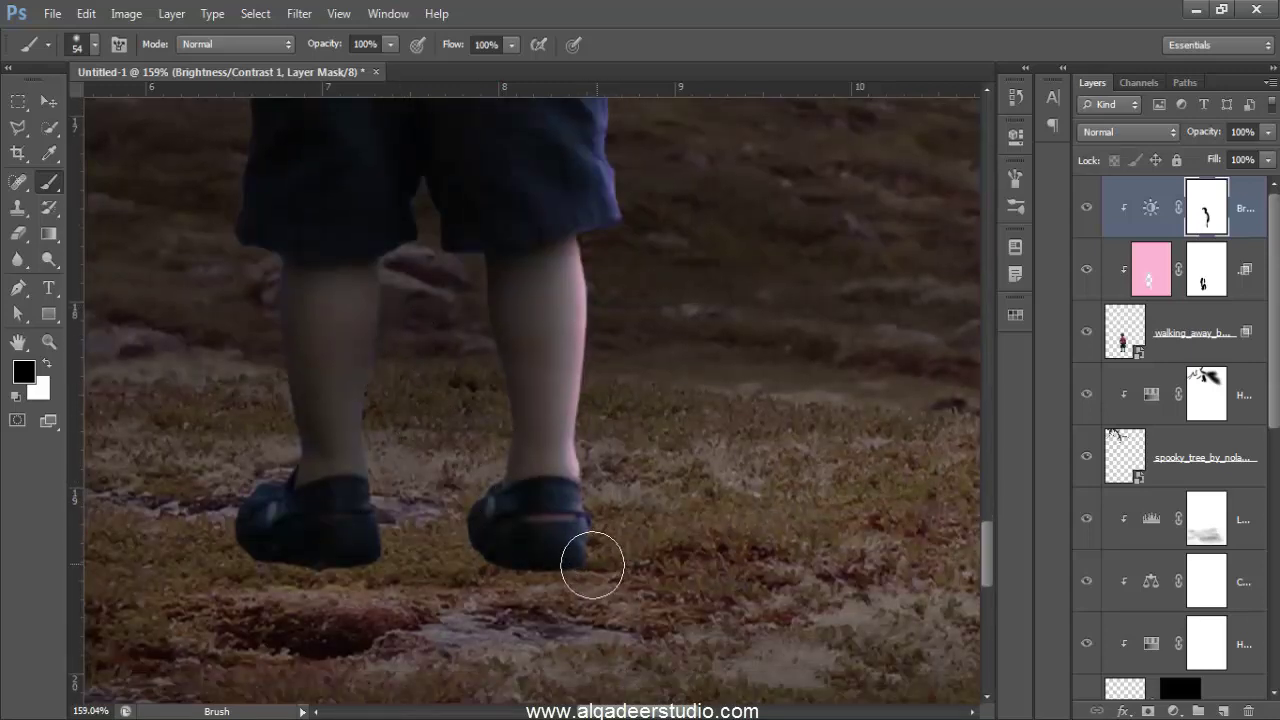
{"action": "scroll", "coordinate": [658, 543], "scroll_direction": "down", "scroll_amount": 1, "text": "alt"}
{"action": "scroll", "coordinate": [658, 543], "scroll_direction": "down", "scroll_amount": 1}
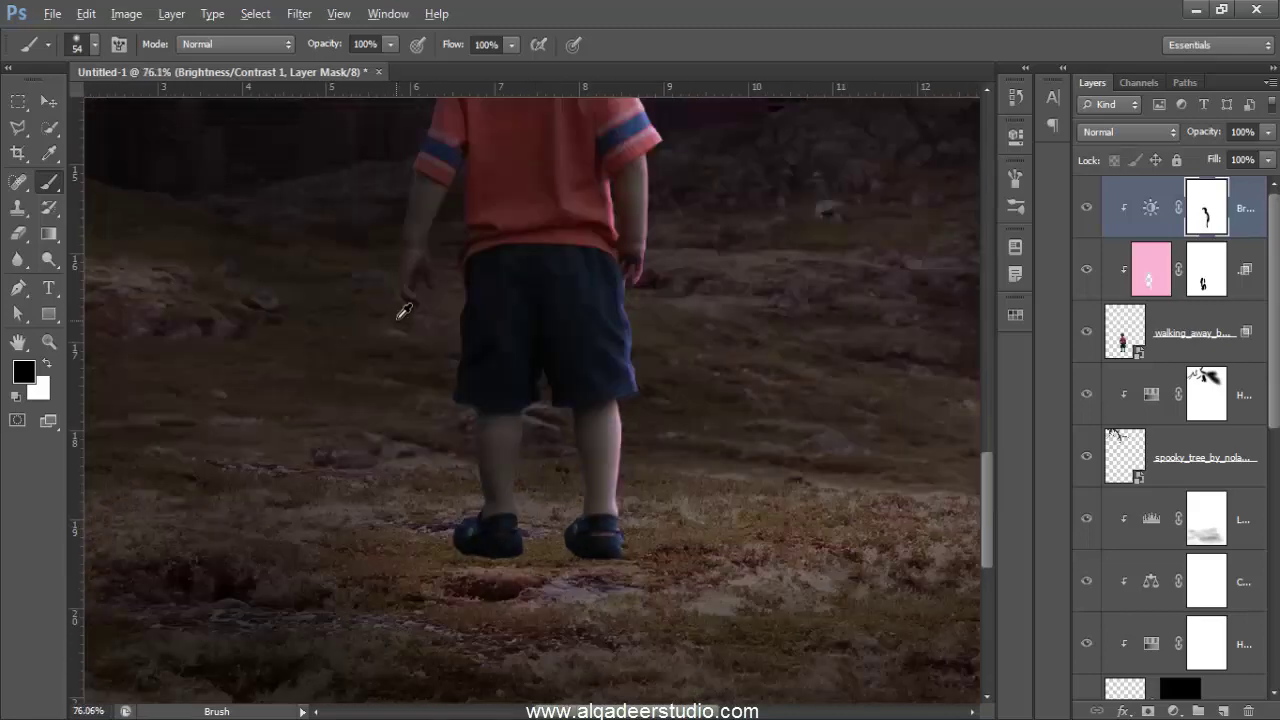
{"action": "scroll", "coordinate": [423, 206], "scroll_direction": "up", "scroll_amount": 1}
{"action": "scroll", "coordinate": [429, 200], "scroll_direction": "up", "scroll_amount": 1}
{"action": "scroll", "coordinate": [445, 192], "scroll_direction": "up", "scroll_amount": 1}
{"action": "left_click_drag", "start_coordinate": [472, 178], "coordinate": [450, 176]}
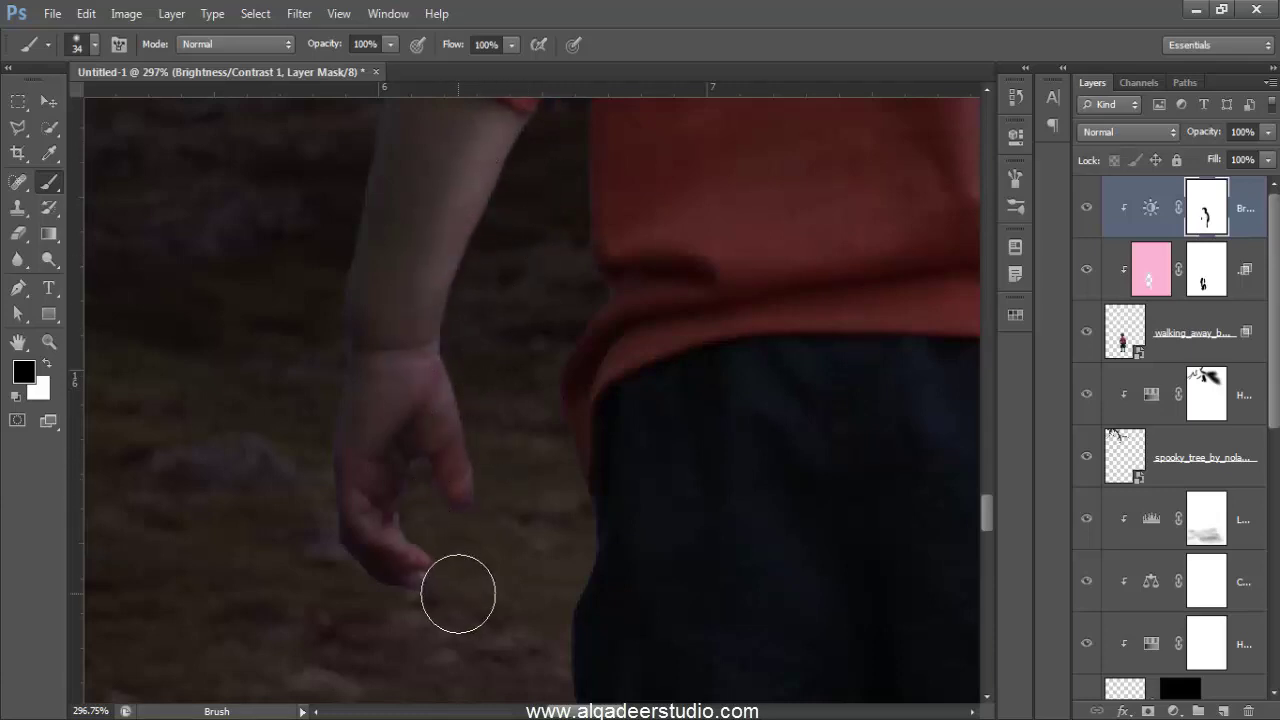
{"action": "scroll", "coordinate": [457, 594], "scroll_direction": "up", "scroll_amount": 2}
{"action": "scroll", "coordinate": [463, 594], "scroll_direction": "up", "scroll_amount": 2}
{"action": "scroll", "coordinate": [517, 454], "scroll_direction": "up", "scroll_amount": 1}
{"action": "left_click_drag", "start_coordinate": [521, 455], "coordinate": [505, 453]}
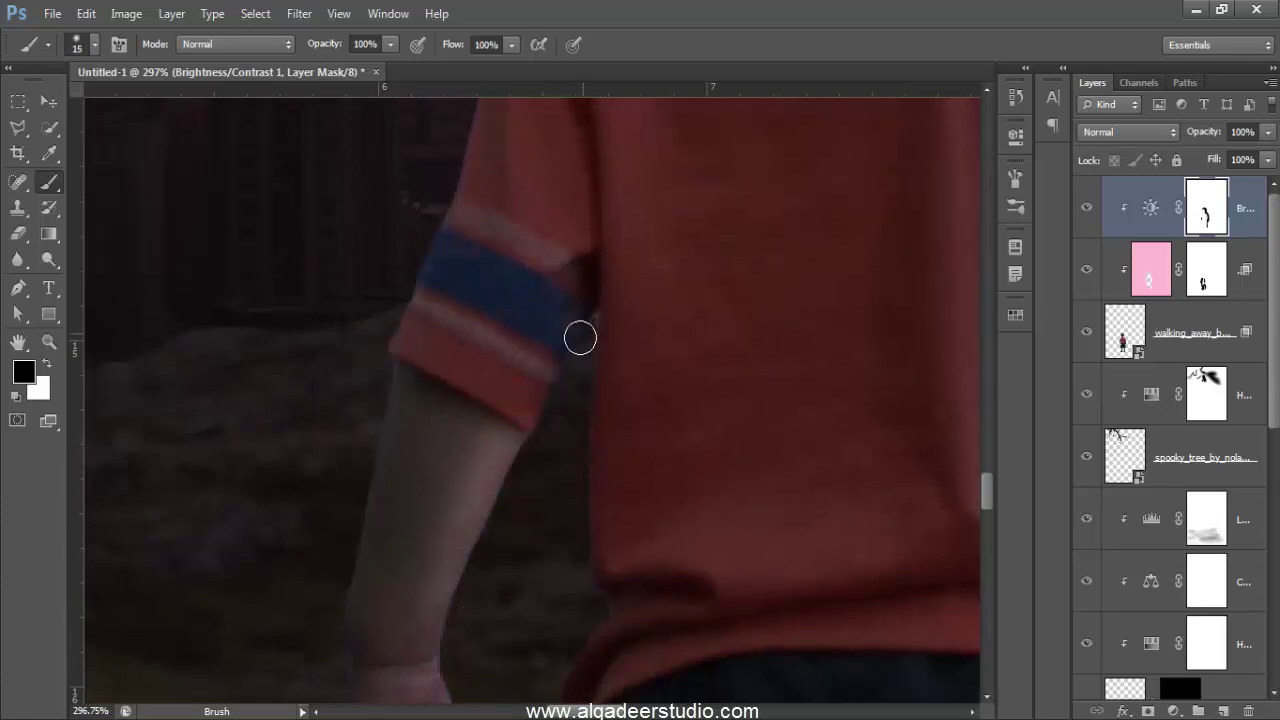
{"action": "scroll", "coordinate": [527, 478], "scroll_direction": "down", "scroll_amount": 3}
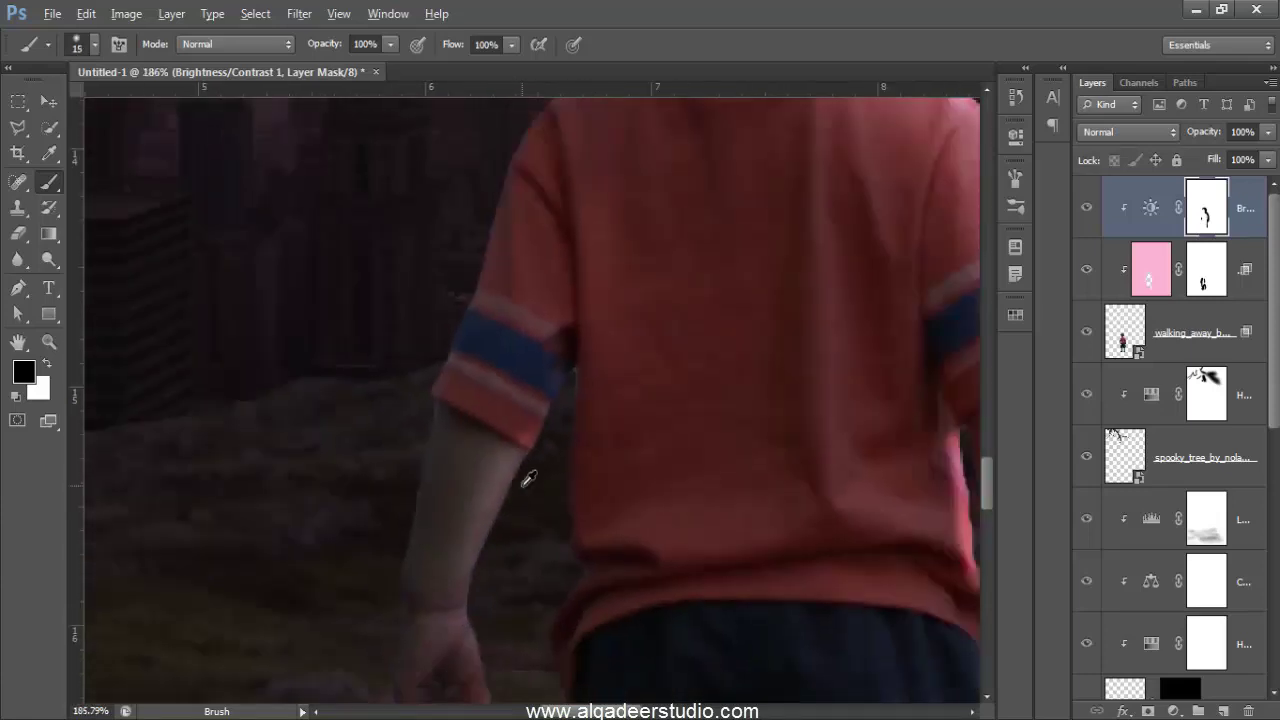
{"action": "scroll", "coordinate": [530, 490], "scroll_direction": "down", "scroll_amount": 4}
{"action": "scroll", "coordinate": [537, 518], "scroll_direction": "down", "scroll_amount": 2}
{"action": "scroll", "coordinate": [520, 410], "scroll_direction": "up", "scroll_amount": 2}
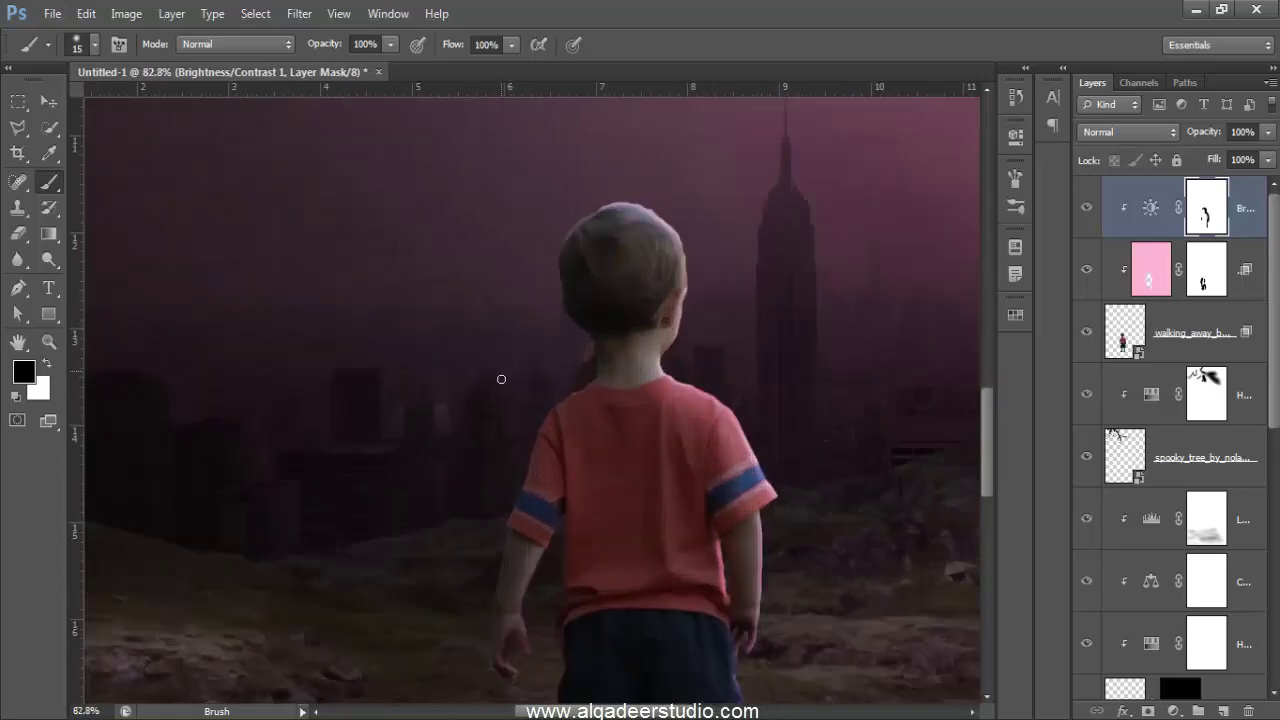
{"action": "scroll", "coordinate": [521, 410], "scroll_direction": "down", "scroll_amount": 1}
{"action": "scroll", "coordinate": [534, 411], "scroll_direction": "down", "scroll_amount": 1}
{"action": "scroll", "coordinate": [535, 413], "scroll_direction": "down", "scroll_amount": 1}
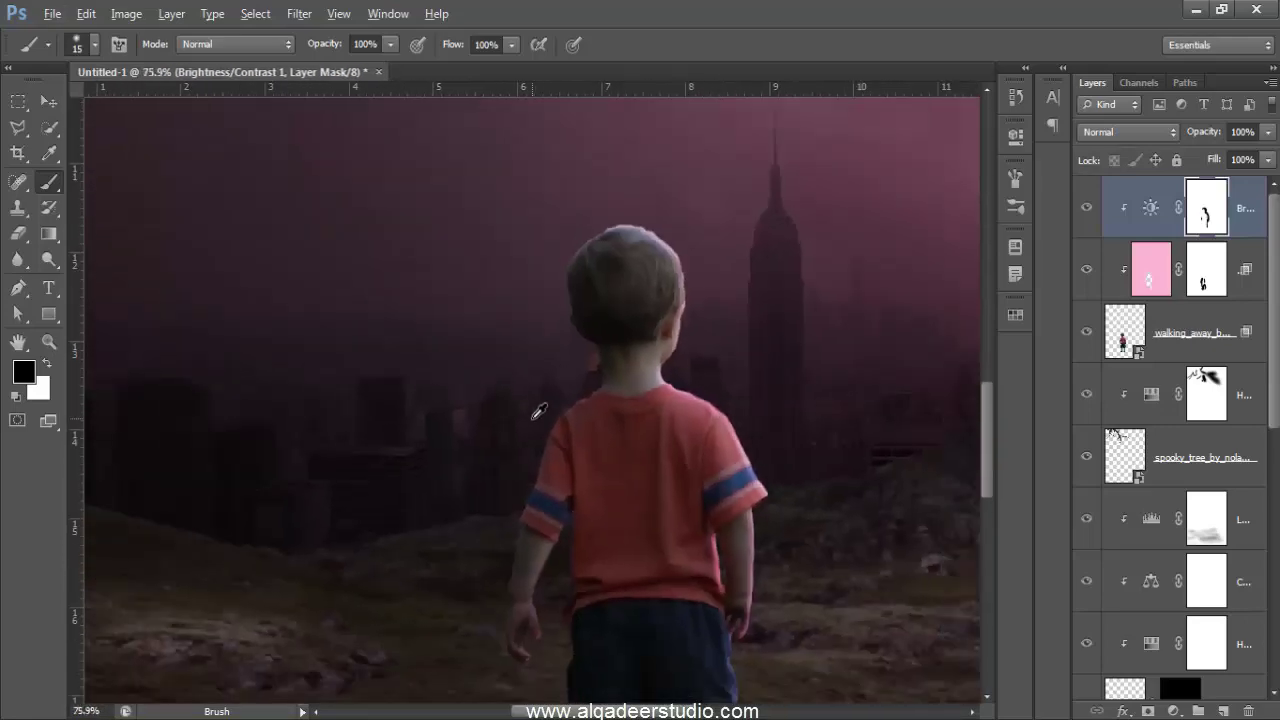
{"action": "scroll", "coordinate": [538, 417], "scroll_direction": "down", "scroll_amount": 1}
{"action": "scroll", "coordinate": [545, 420], "scroll_direction": "down", "scroll_amount": 2}
{"action": "scroll", "coordinate": [648, 498], "scroll_direction": "down", "scroll_amount": 2}
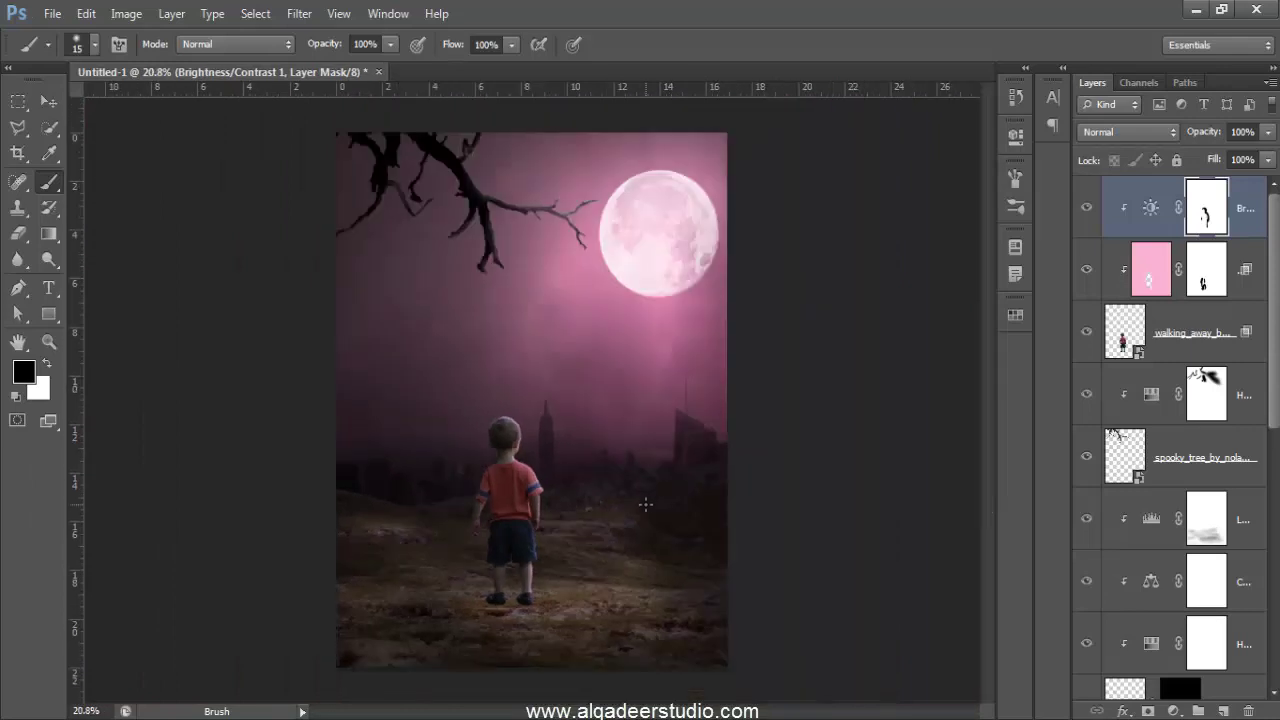
Step: Compare the boy's darkening adjustment on and off, then select the boy's image layer
{"action": "left_click", "coordinate": [1086, 206]}
{"action": "left_click", "coordinate": [1086, 206]}
{"action": "left_click", "coordinate": [1247, 388]}
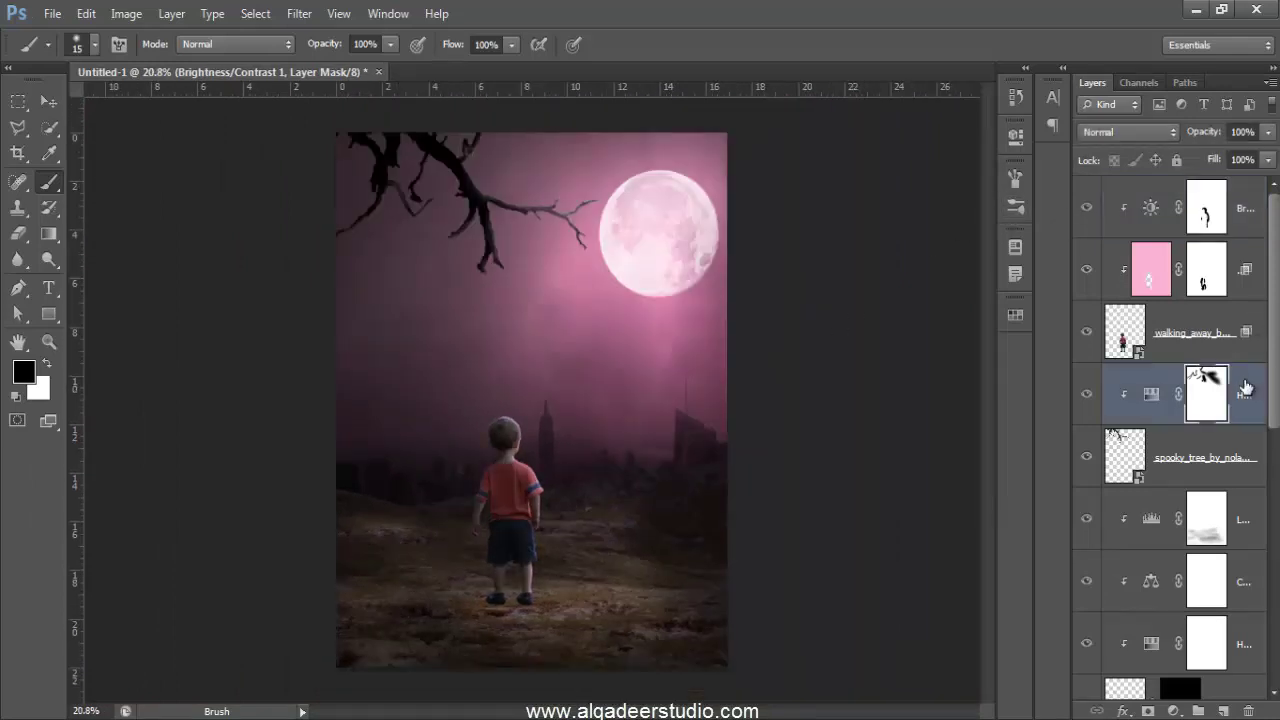
{"action": "left_click", "coordinate": [1175, 331]}
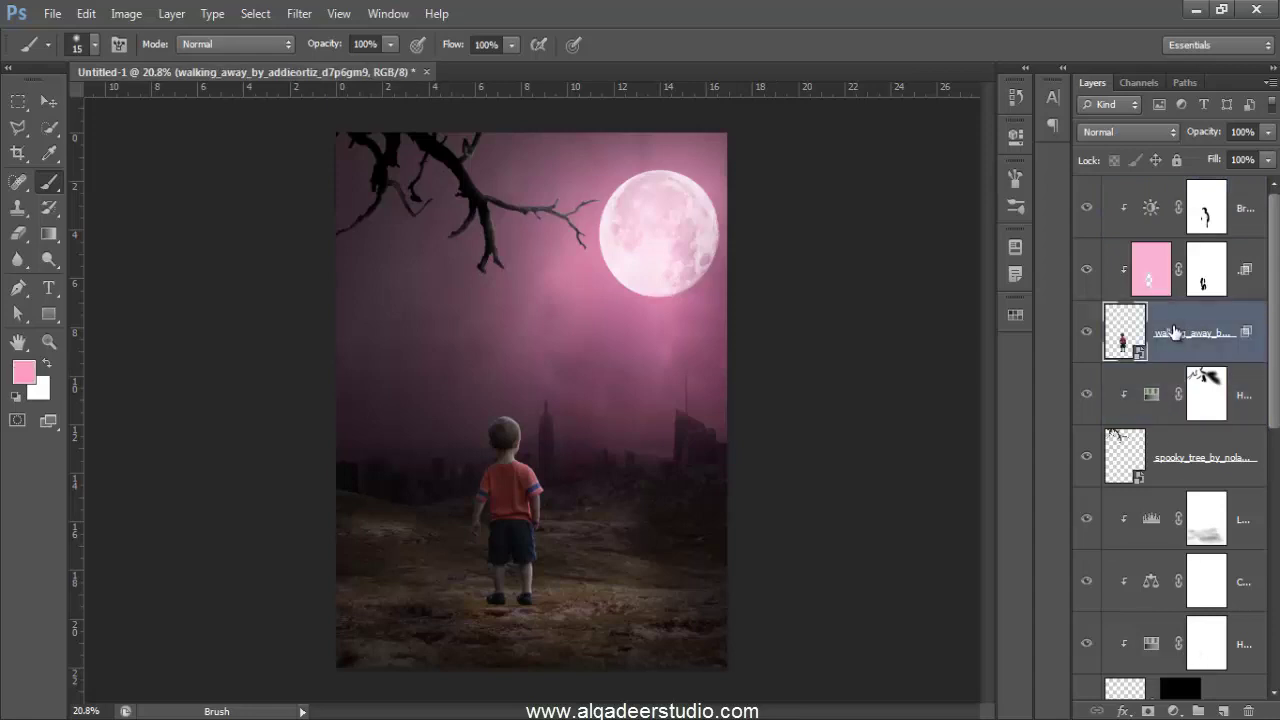
{"action": "scroll", "coordinate": [728, 415], "scroll_direction": "down", "scroll_amount": 1}
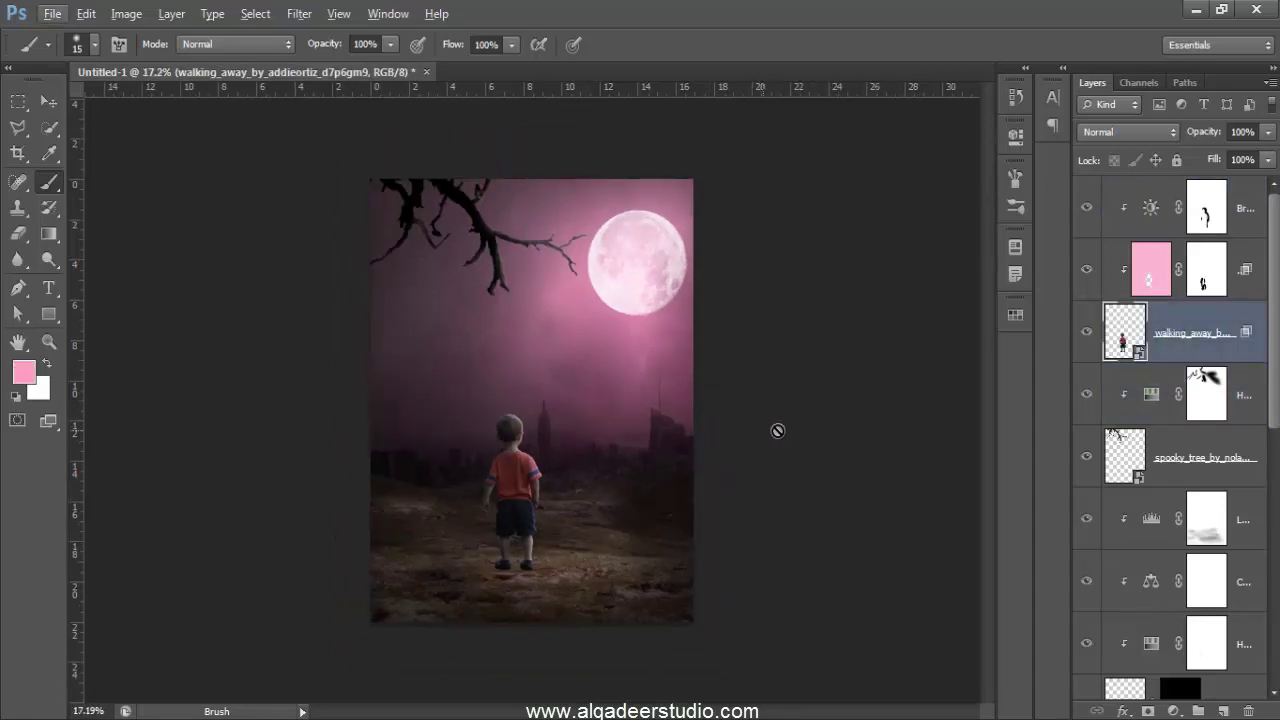
Step: Duplicate the boy layer, rasterize the lower copy and blacken it with Lightness -100
{"action": "key", "text": "ctrl+j"}
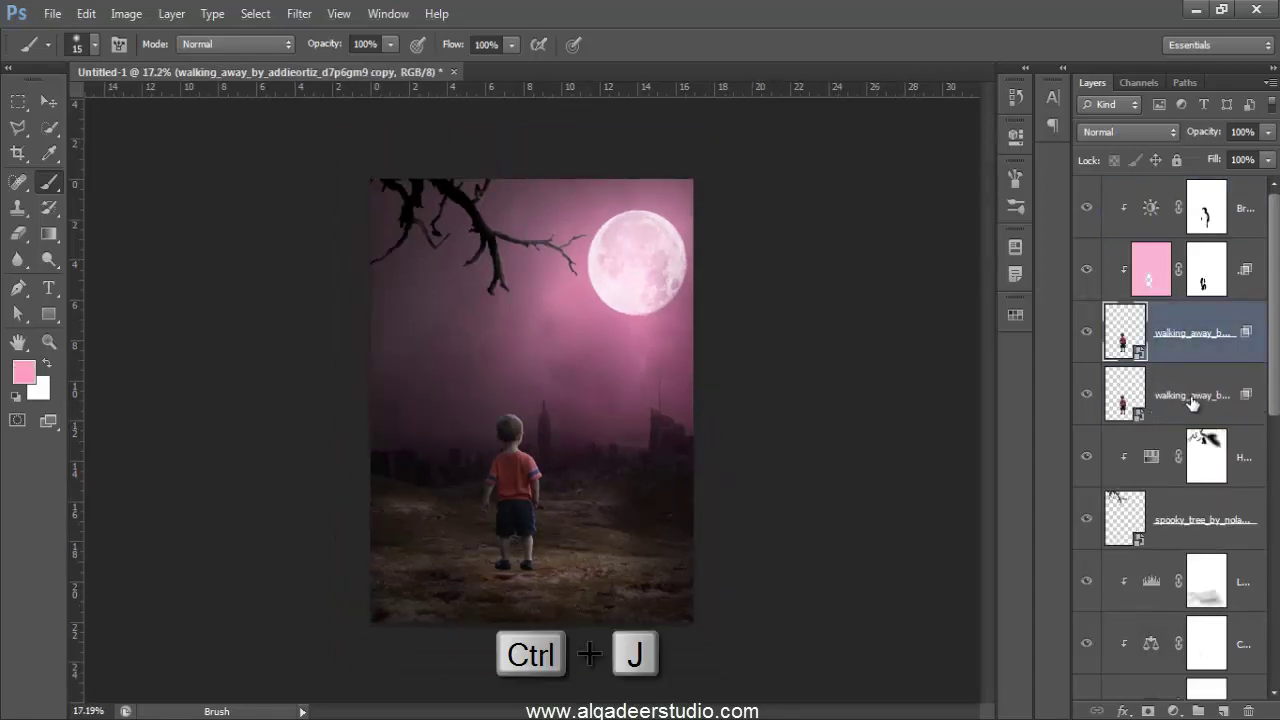
{"action": "right_click", "coordinate": [1191, 401]}
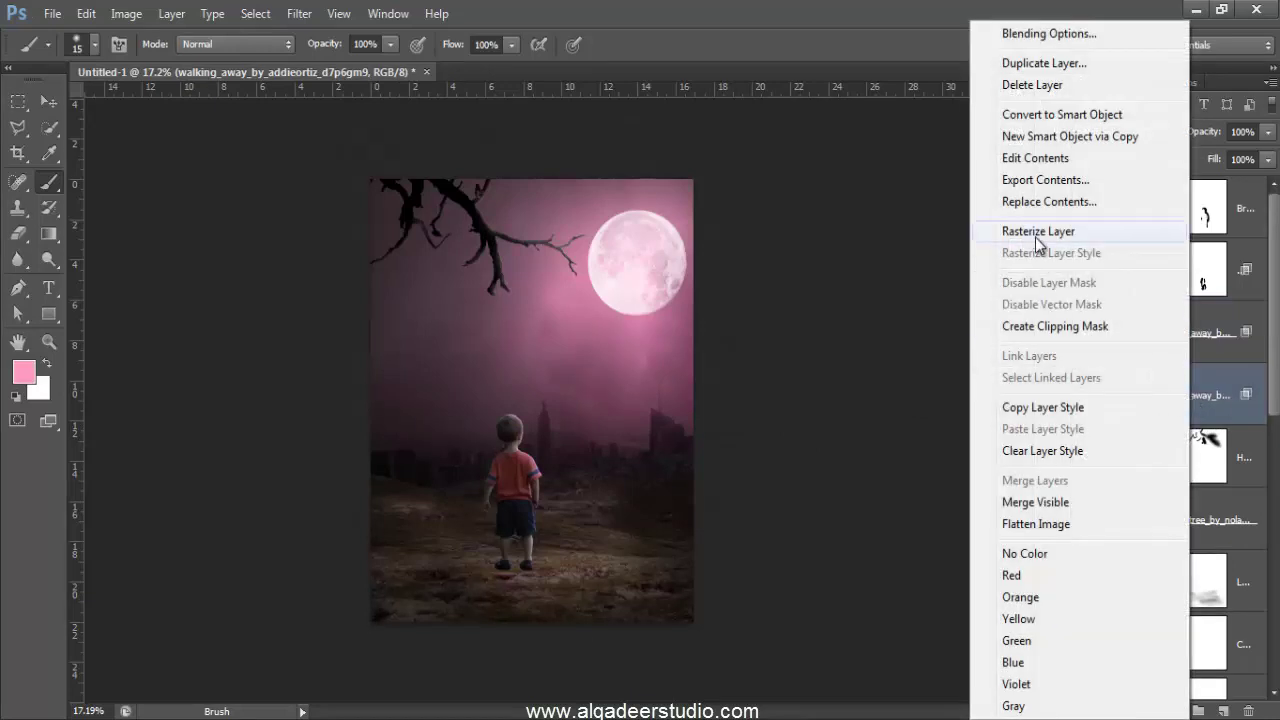
{"action": "left_click", "coordinate": [1035, 231]}
{"action": "key", "text": "ctrl+u"}
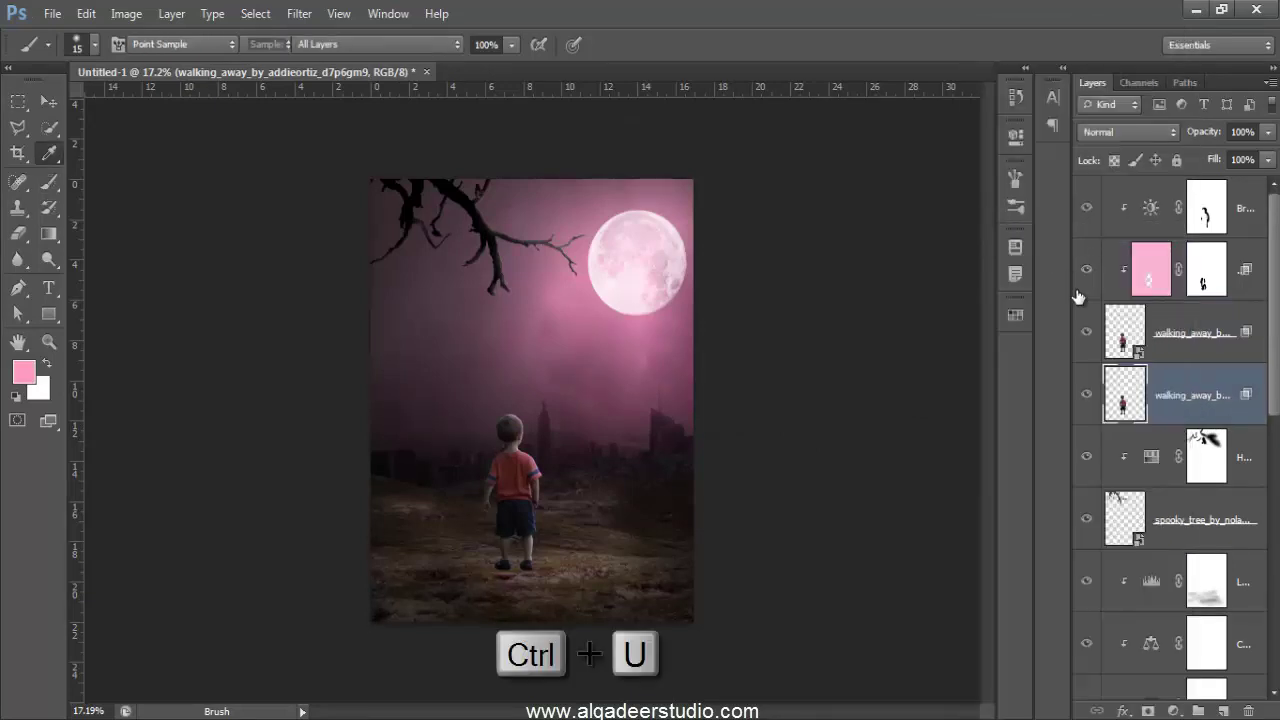
{"action": "left_click_drag", "start_coordinate": [1018, 566], "coordinate": [932, 567]}
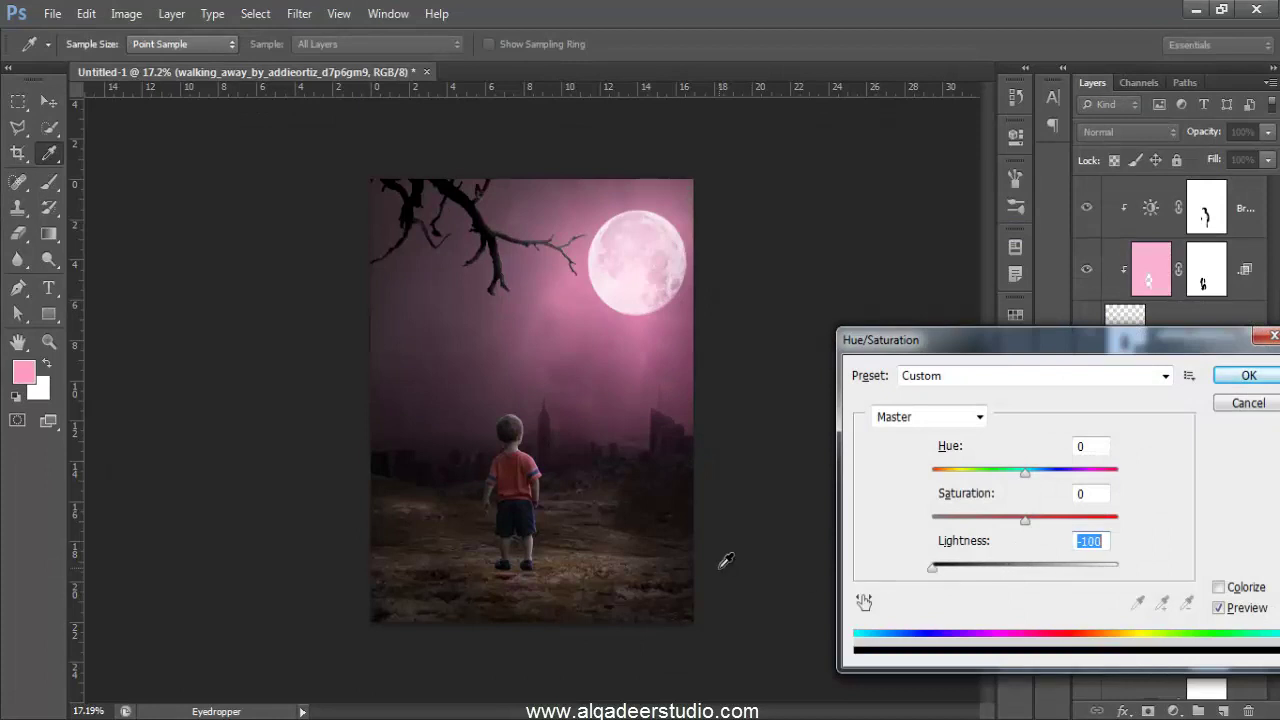
{"action": "left_click", "coordinate": [1247, 375]}
{"action": "key", "text": "ctrl+t"}
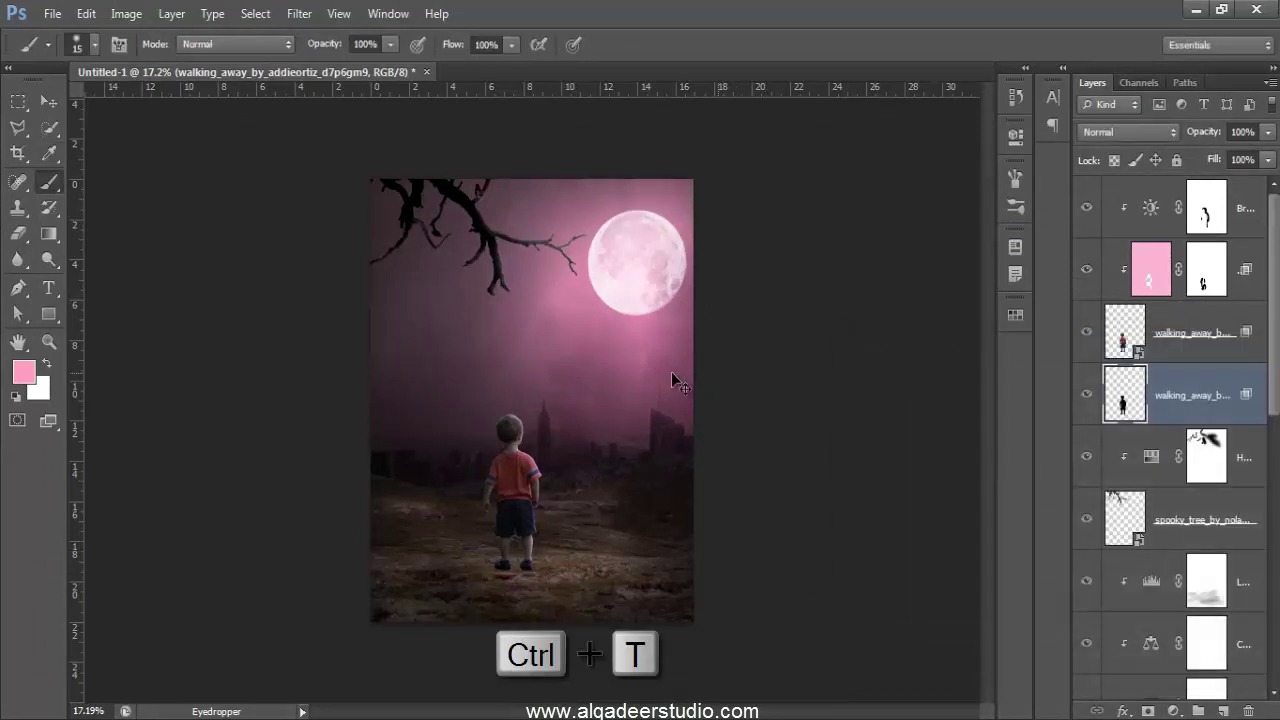
Step: Distort and perspective-skew the black silhouette into a ground shadow widening toward the lower left
{"action": "right_click", "coordinate": [523, 420]}
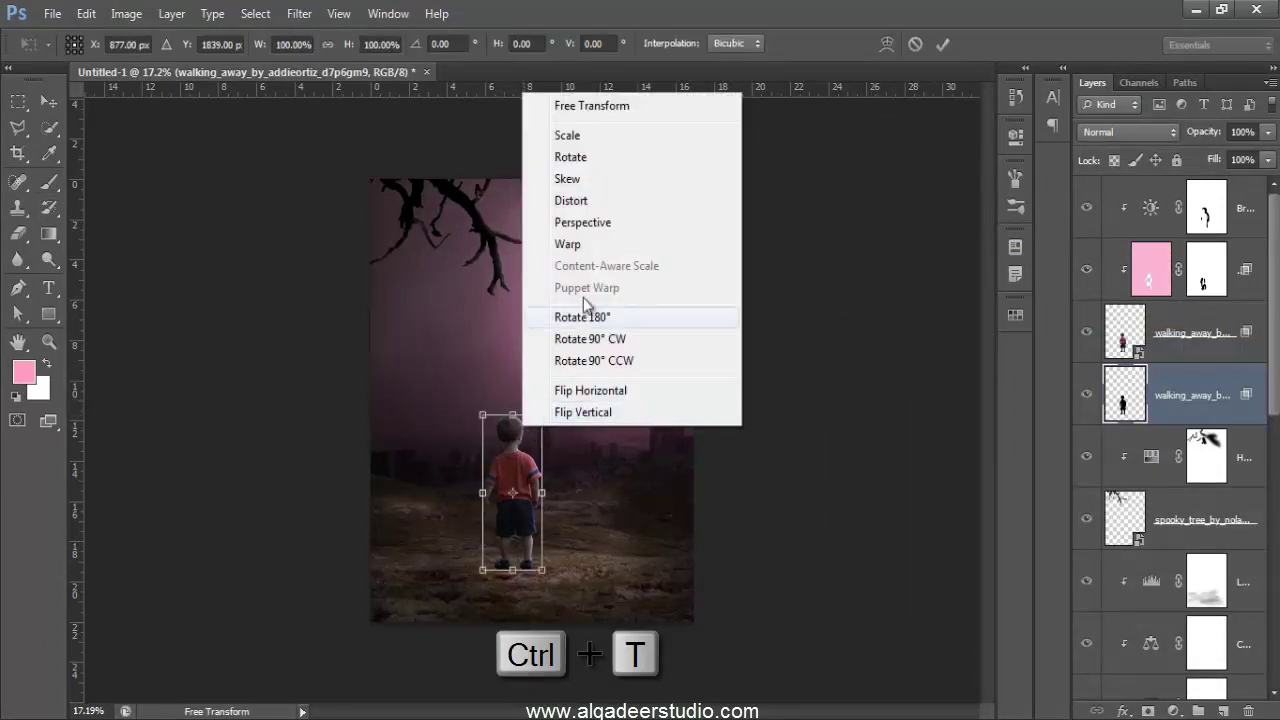
{"action": "left_click", "coordinate": [604, 206]}
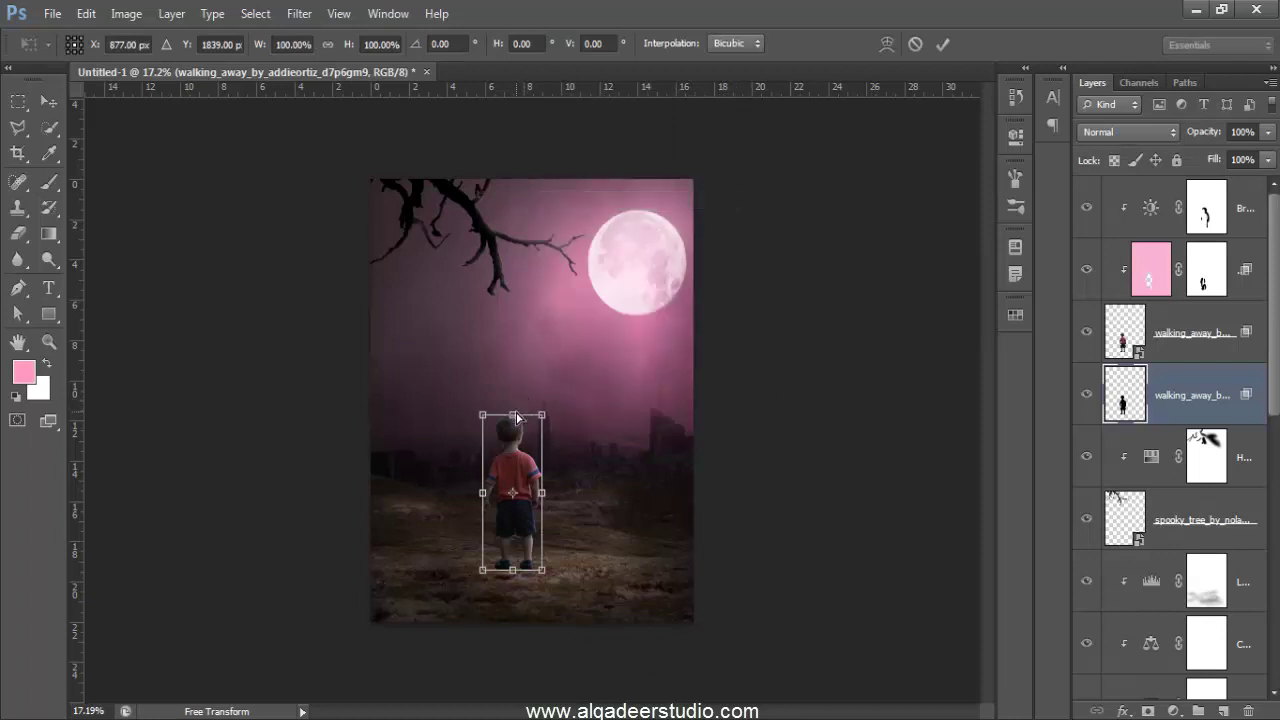
{"action": "left_click_drag", "start_coordinate": [516, 418], "coordinate": [398, 634]}
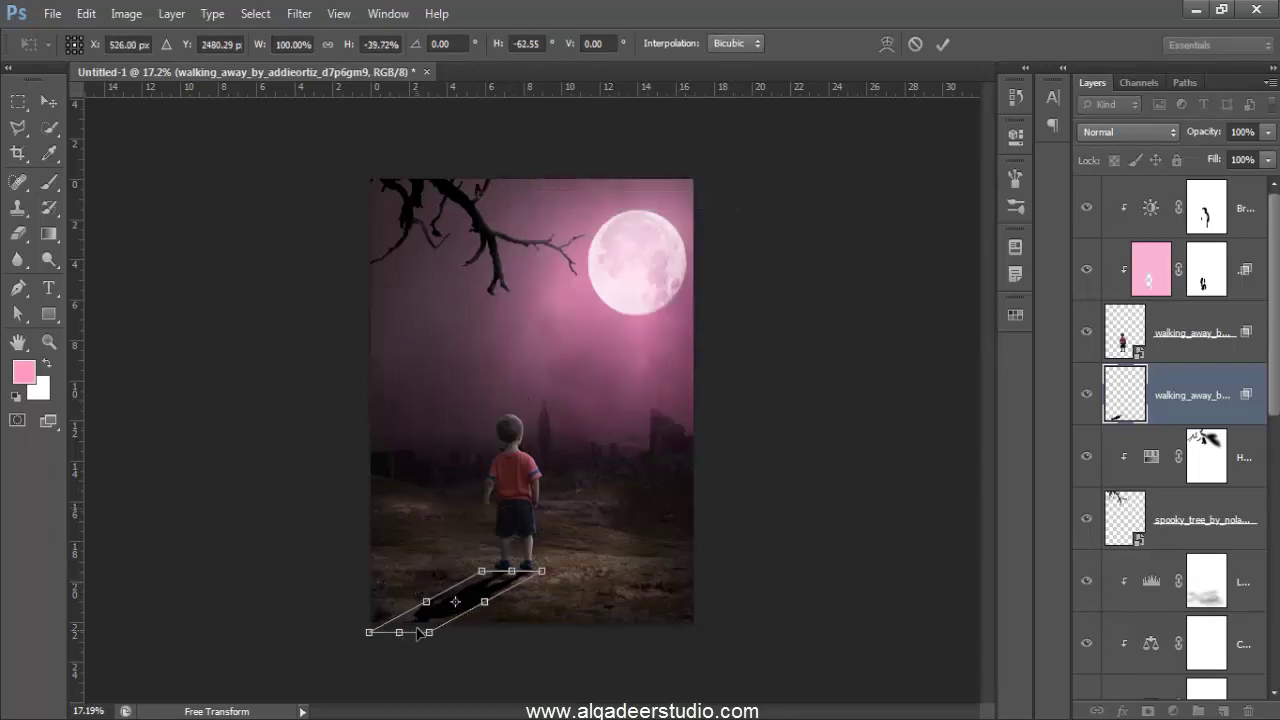
{"action": "right_click", "coordinate": [419, 628]}
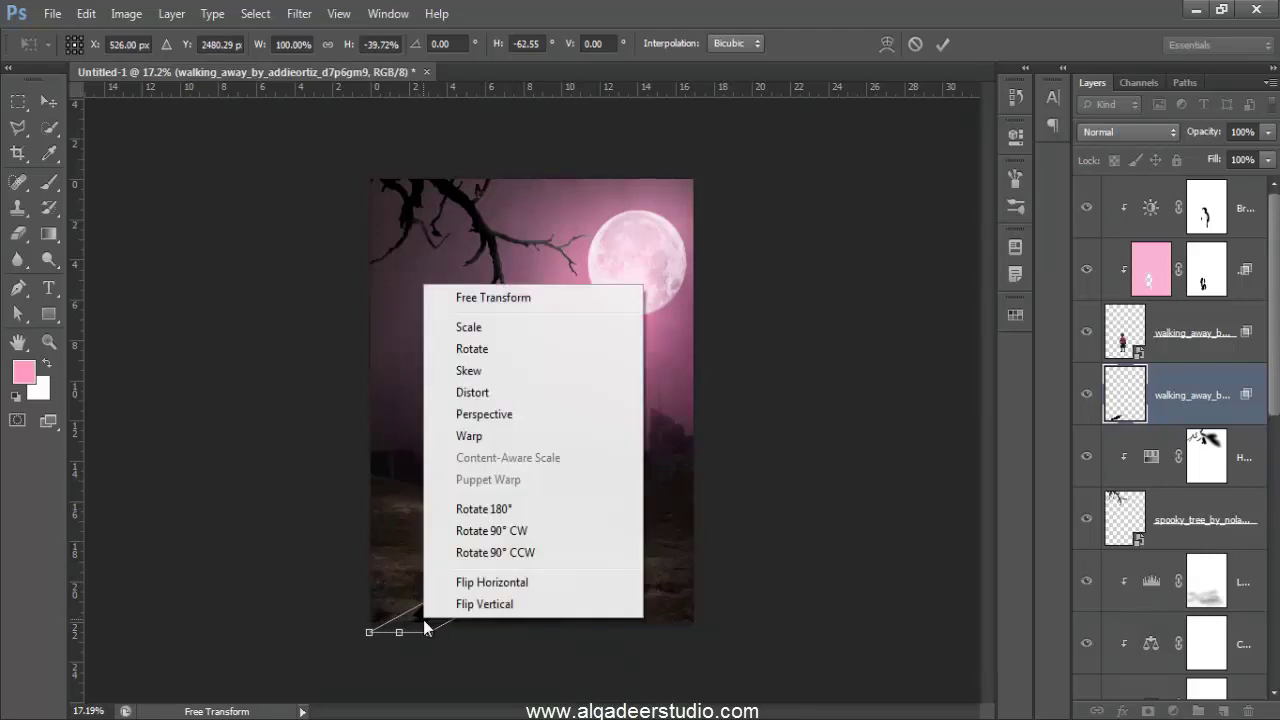
{"action": "left_click", "coordinate": [531, 413]}
{"action": "left_click_drag", "start_coordinate": [429, 634], "coordinate": [498, 636]}
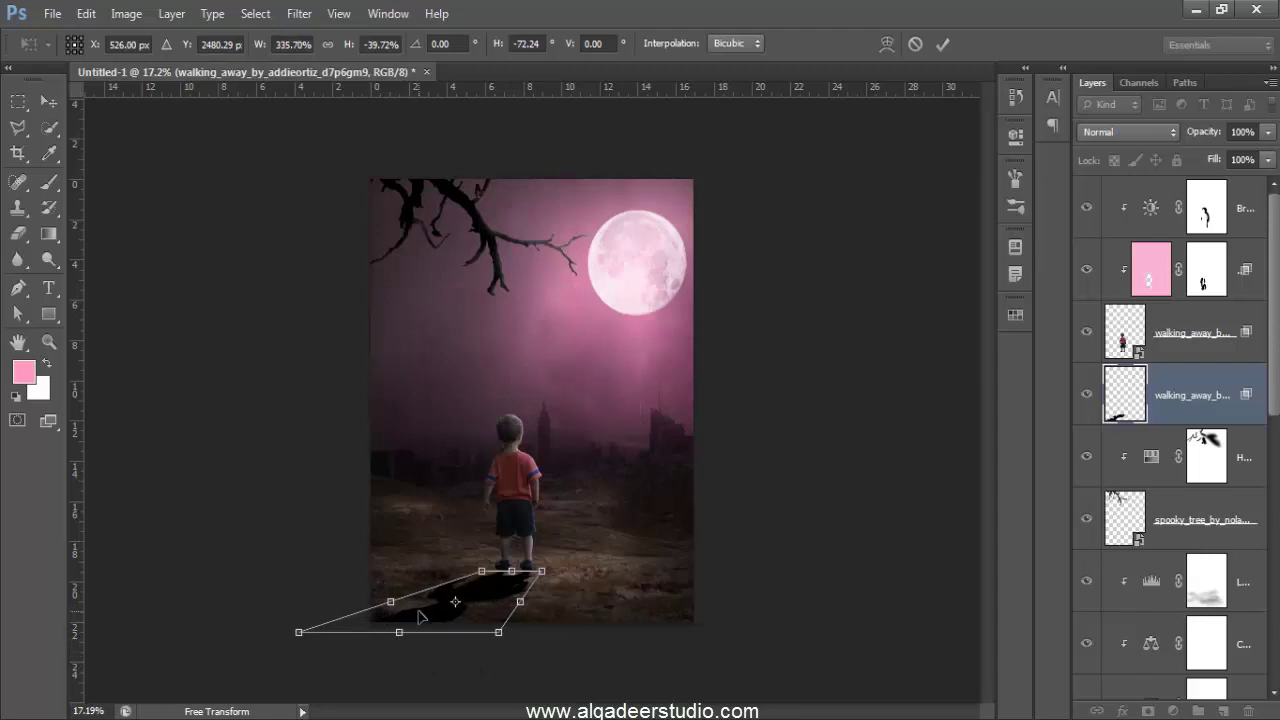
{"action": "key", "text": "Return"}
Step: Brush black with default colours under the left shoe and on the ground beside it
{"action": "key", "text": "b"}
{"action": "scroll", "coordinate": [511, 597], "scroll_direction": "up", "scroll_amount": 2}
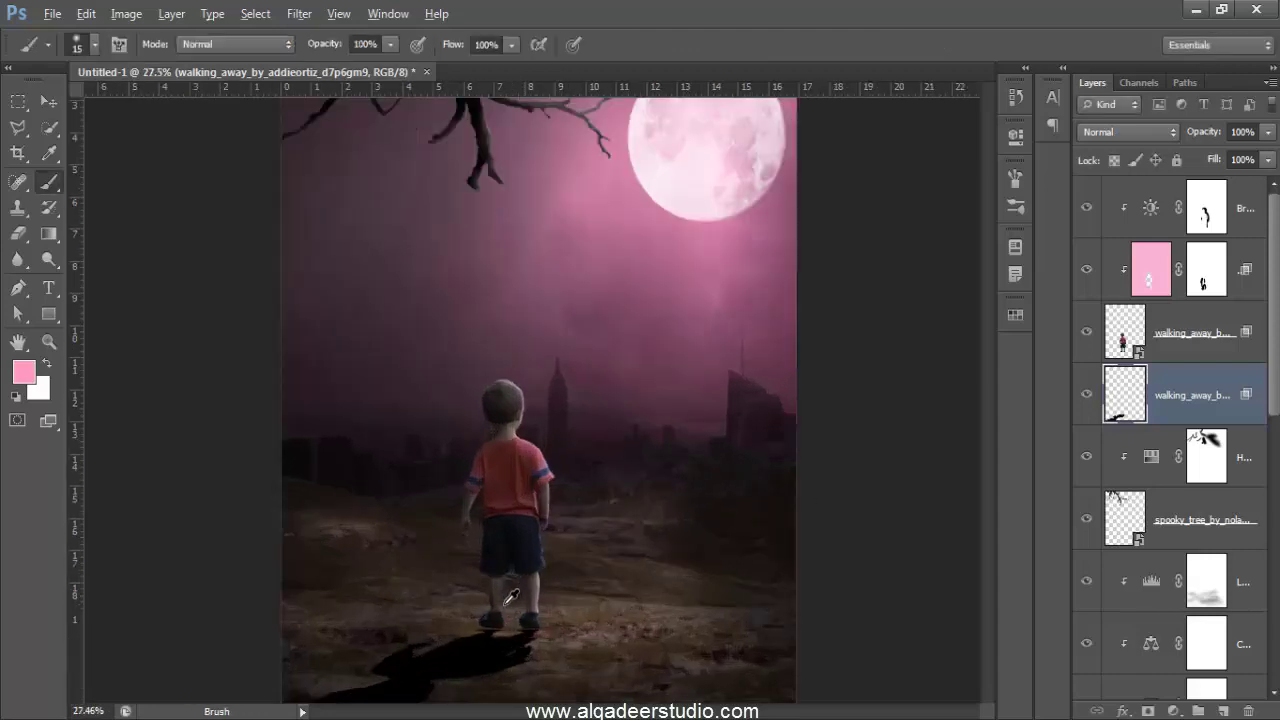
{"action": "scroll", "coordinate": [511, 597], "scroll_direction": "up", "scroll_amount": 2}
{"action": "scroll", "coordinate": [515, 592], "scroll_direction": "up", "scroll_amount": 2}
{"action": "scroll", "coordinate": [530, 585], "scroll_direction": "up", "scroll_amount": 2}
{"action": "scroll", "coordinate": [537, 580], "scroll_direction": "up", "scroll_amount": 2}
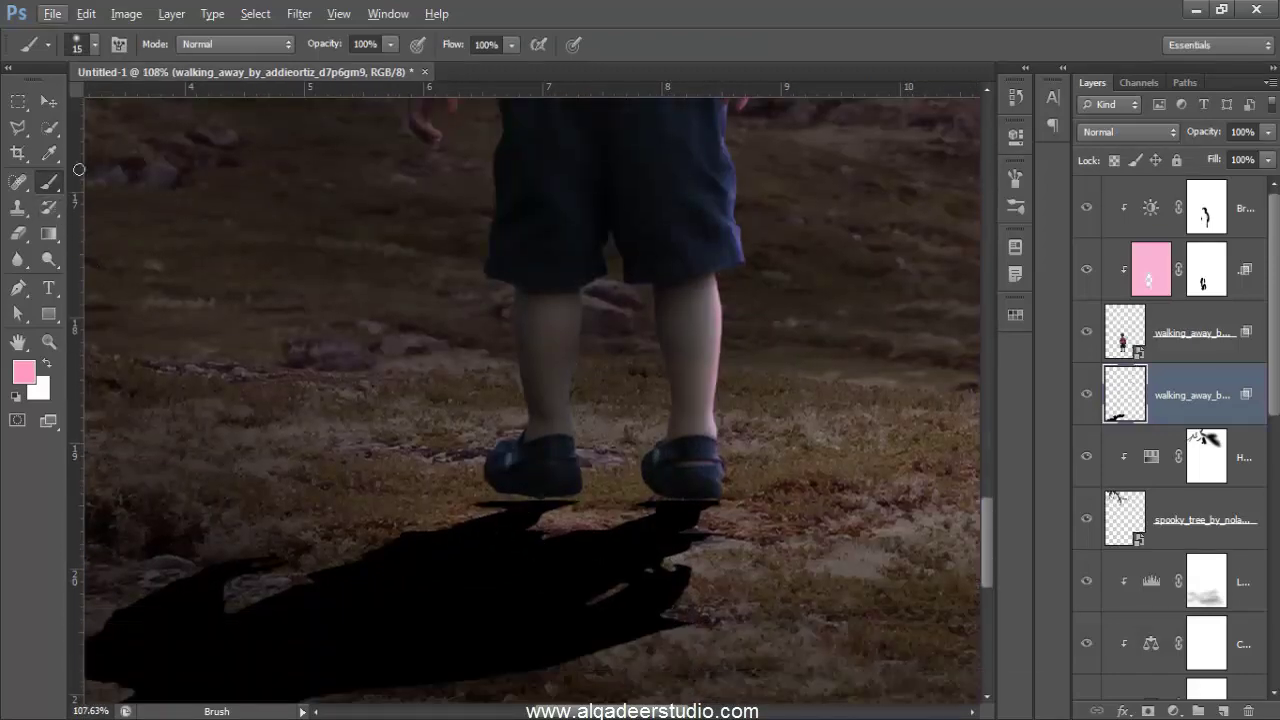
{"action": "left_click", "coordinate": [15, 398]}
{"action": "scroll", "coordinate": [600, 480], "scroll_direction": "up", "scroll_amount": 2}
{"action": "scroll", "coordinate": [607, 484], "scroll_direction": "up", "scroll_amount": 2}
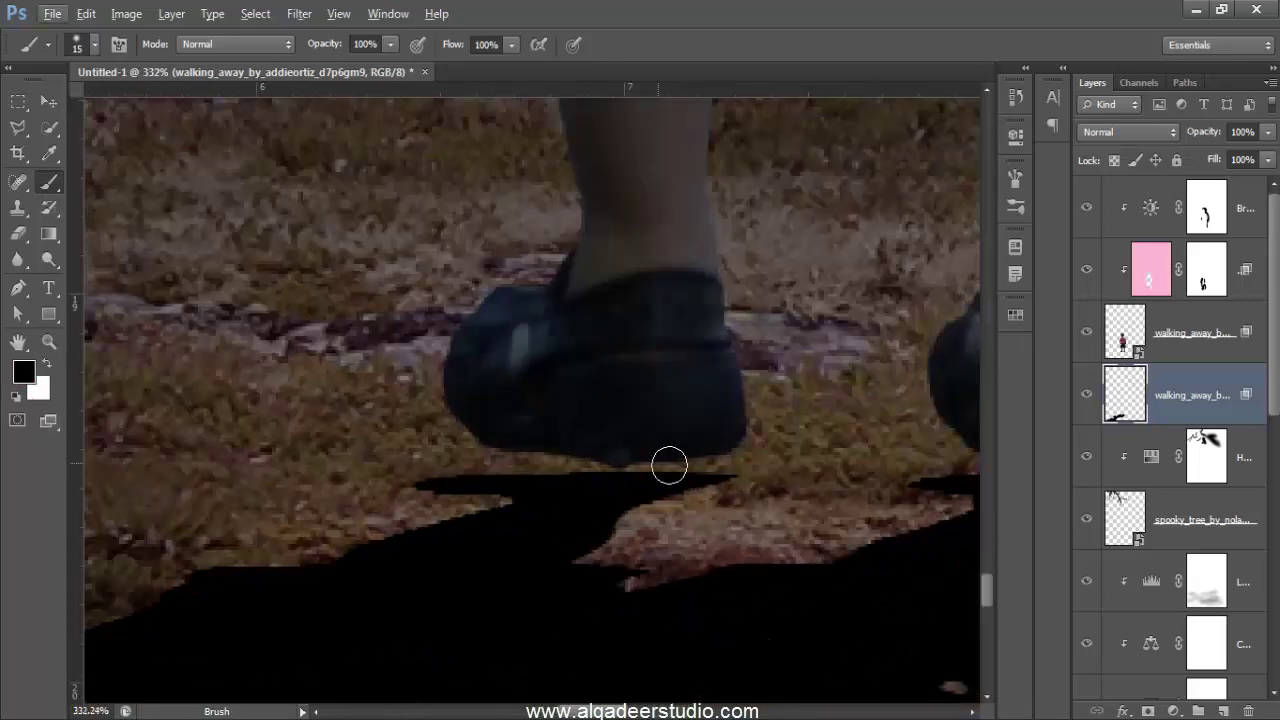
{"action": "left_click_drag", "start_coordinate": [669, 465], "coordinate": [720, 459]}
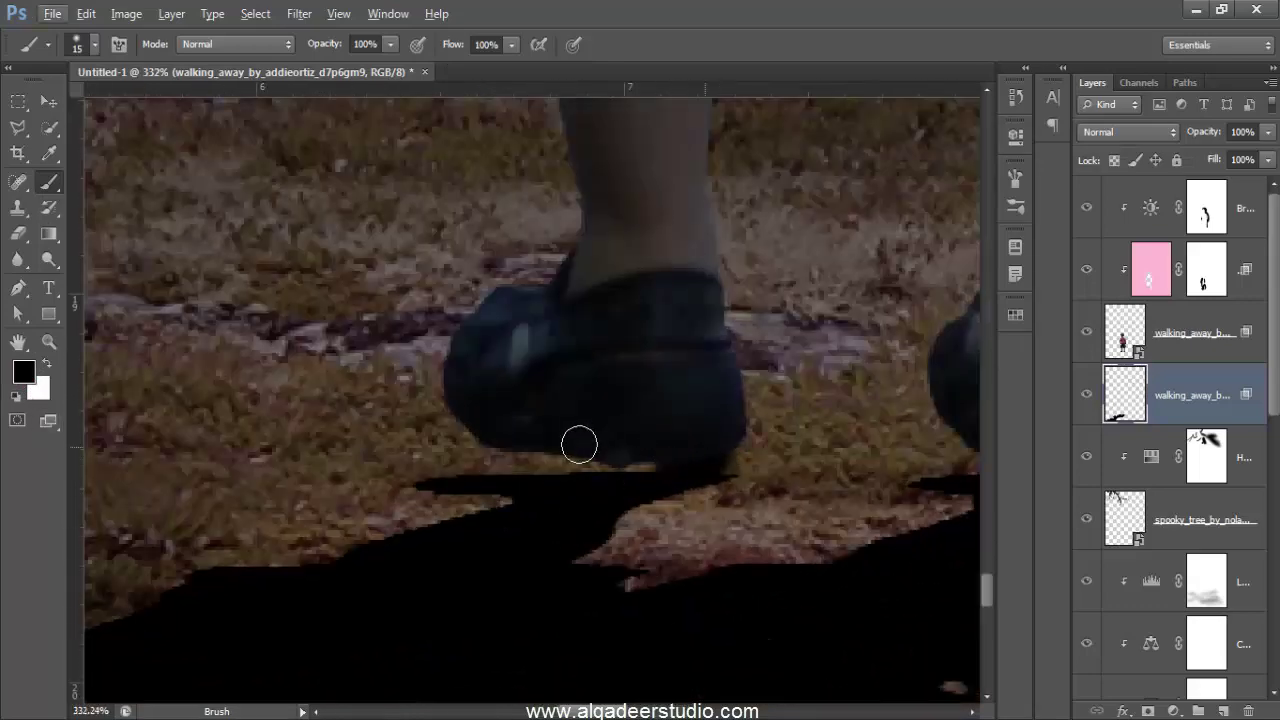
{"action": "mouse_move", "coordinate": [579, 444]}
{"action": "left_mouse_down"}
{"action": "mouse_move", "coordinate": [651, 460]}
{"action": "mouse_move", "coordinate": [477, 451]}
{"action": "left_mouse_up"}
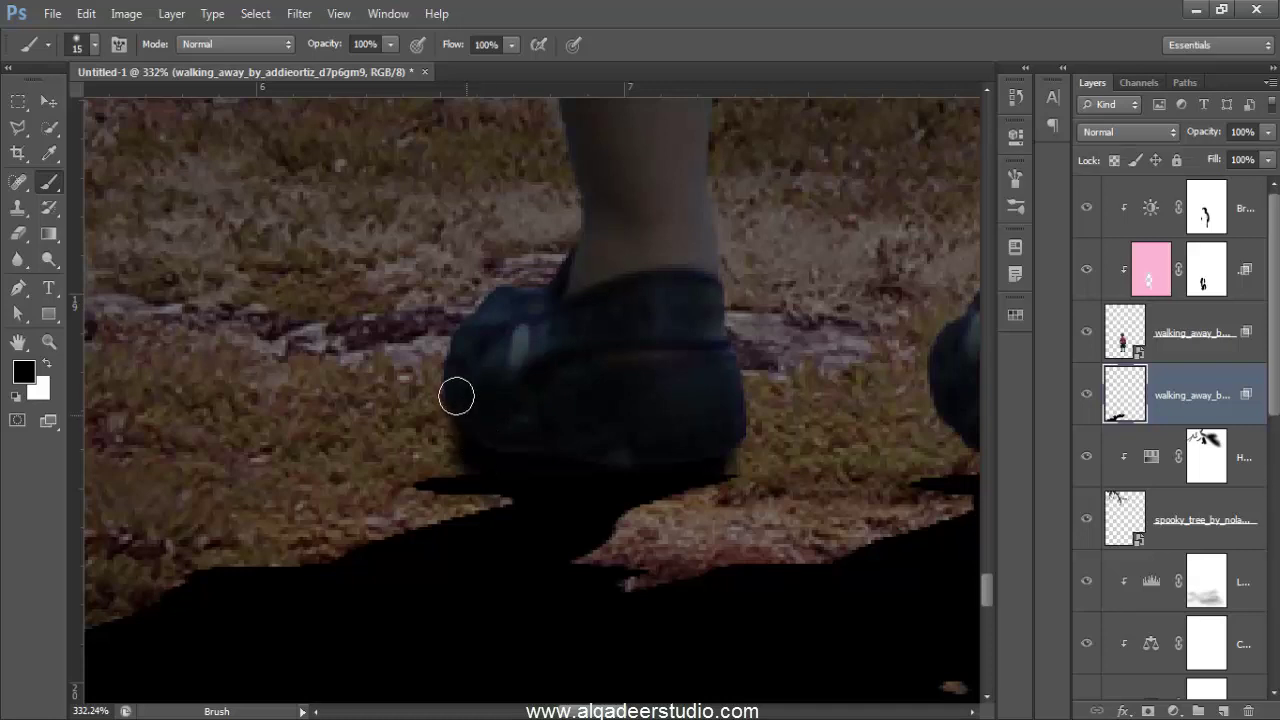
{"action": "mouse_move", "coordinate": [456, 396]}
{"action": "left_mouse_down"}
{"action": "mouse_move", "coordinate": [440, 457]}
{"action": "mouse_move", "coordinate": [451, 477]}
{"action": "left_mouse_up"}
Step: Pan to the right shoe and fill the gap under its heel with black
{"action": "key", "text": "space"}
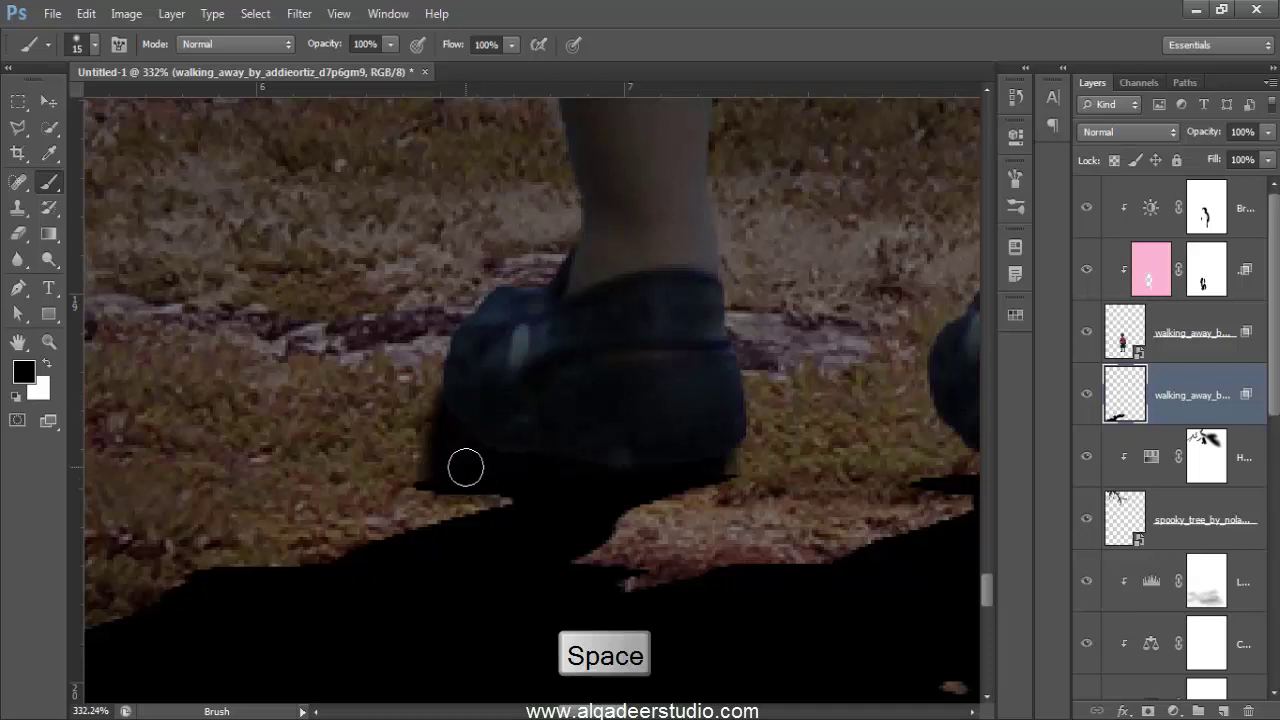
{"action": "left_click_drag", "start_coordinate": [661, 461], "coordinate": [340, 428]}
{"action": "left_click_drag", "start_coordinate": [764, 461], "coordinate": [684, 457]}
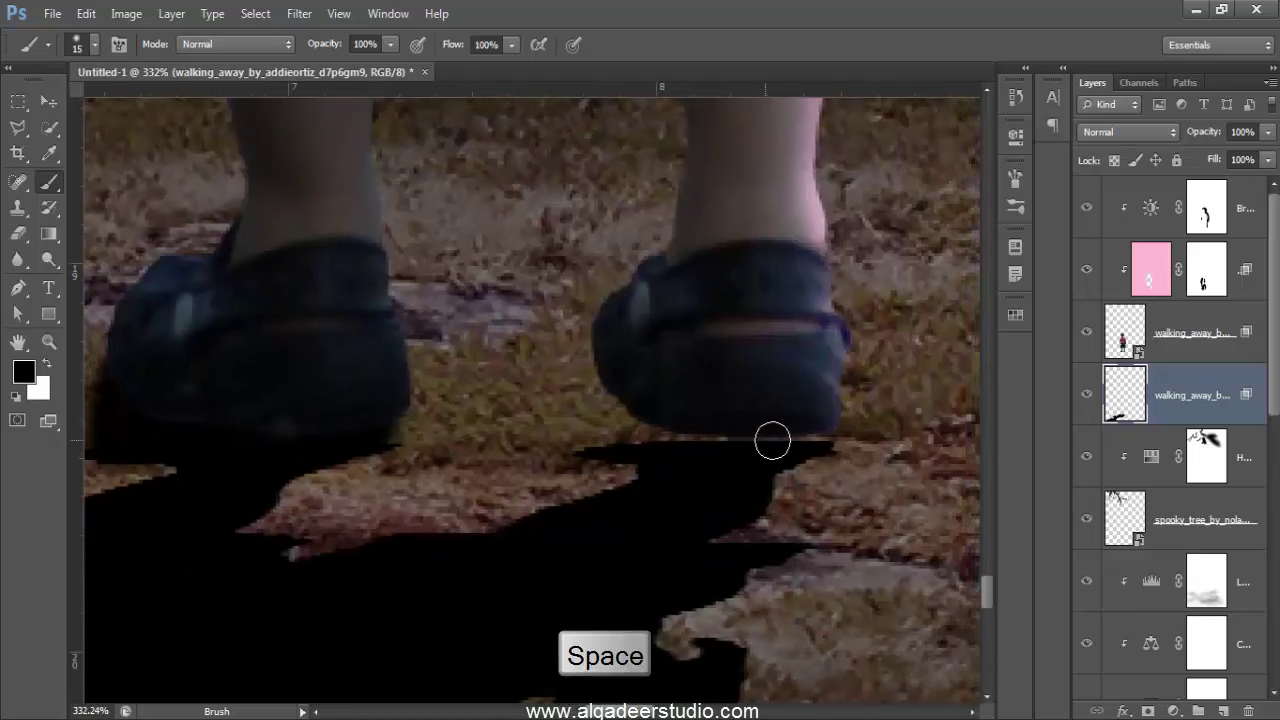
{"action": "mouse_move", "coordinate": [814, 429]}
{"action": "left_mouse_down"}
{"action": "mouse_move", "coordinate": [614, 434]}
{"action": "mouse_move", "coordinate": [598, 356]}
{"action": "left_mouse_up"}
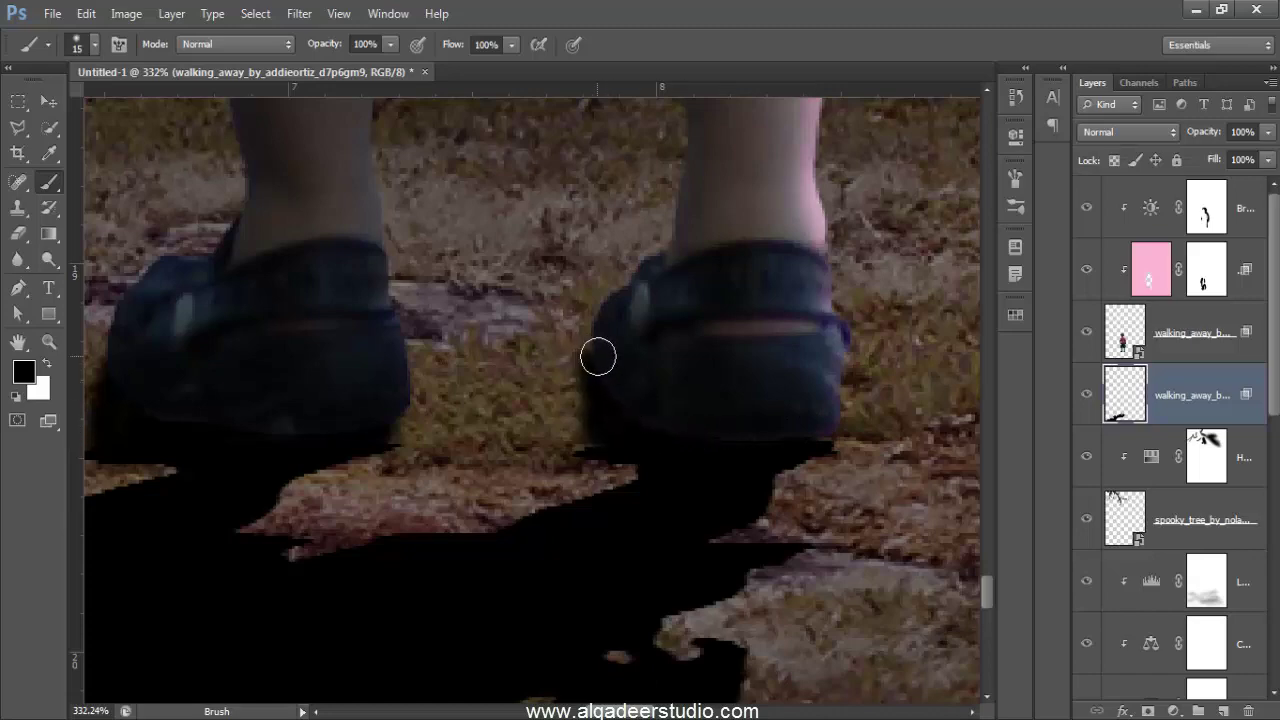
{"action": "scroll", "coordinate": [695, 401], "scroll_direction": "down", "scroll_amount": 2}
{"action": "scroll", "coordinate": [705, 323], "scroll_direction": "down", "scroll_amount": 2}
Step: Apply a 5.1-pixel Gaussian Blur to the shadow layer
{"action": "left_click", "coordinate": [299, 13]}
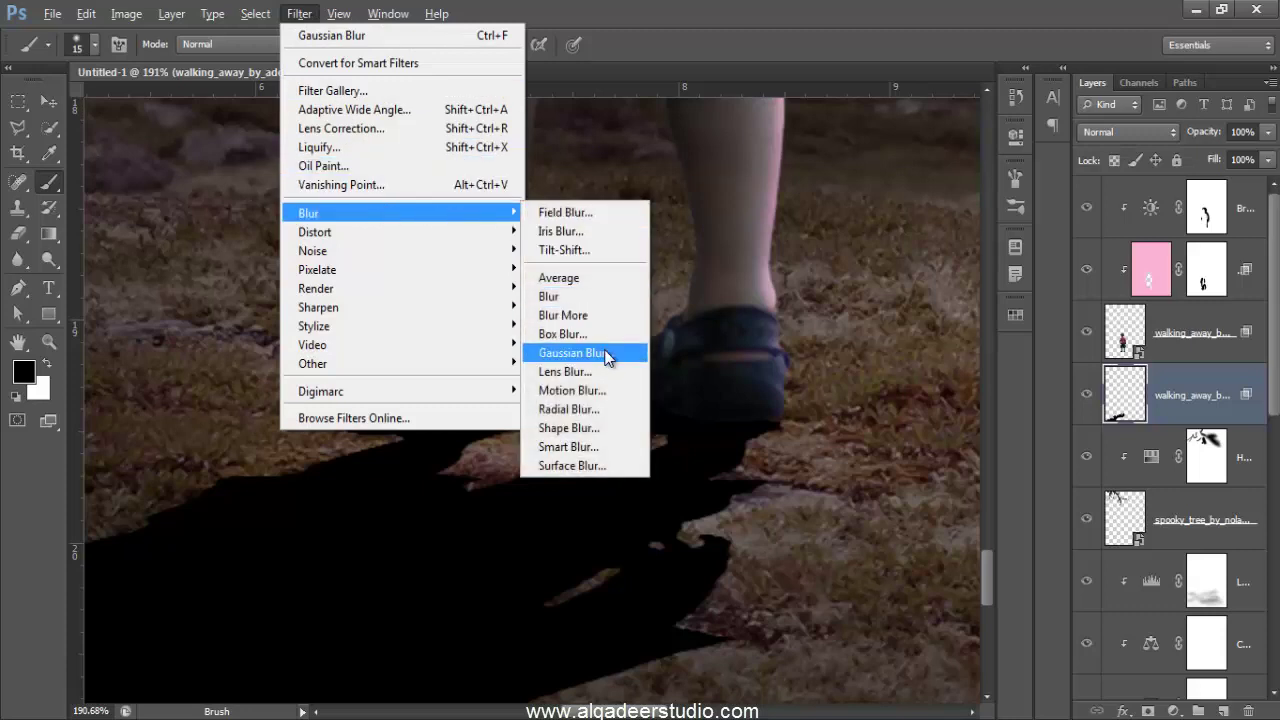
{"action": "left_click", "coordinate": [615, 350]}
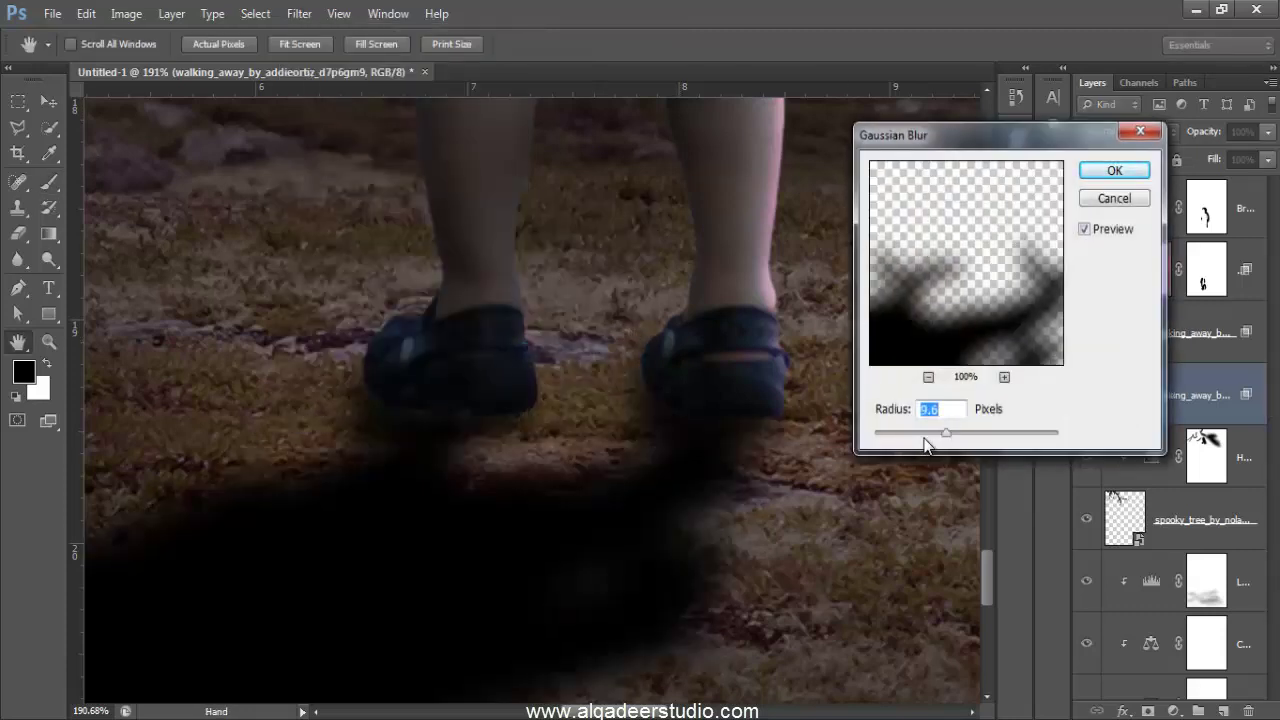
{"action": "left_click", "coordinate": [925, 436]}
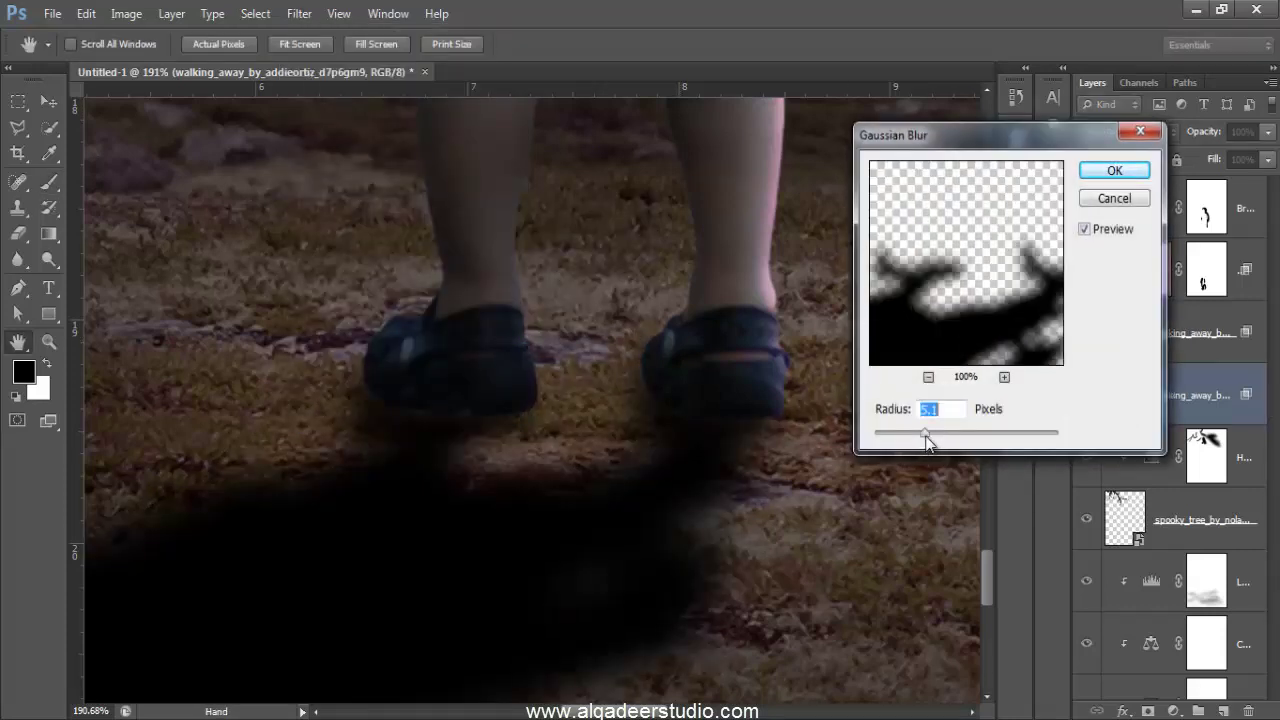
{"action": "left_click", "coordinate": [1114, 171]}
Step: Add a white layer mask to the shadow layer
{"action": "scroll", "coordinate": [652, 373], "scroll_direction": "down", "scroll_amount": 4}
{"action": "scroll", "coordinate": [652, 373], "scroll_direction": "down", "scroll_amount": 1}
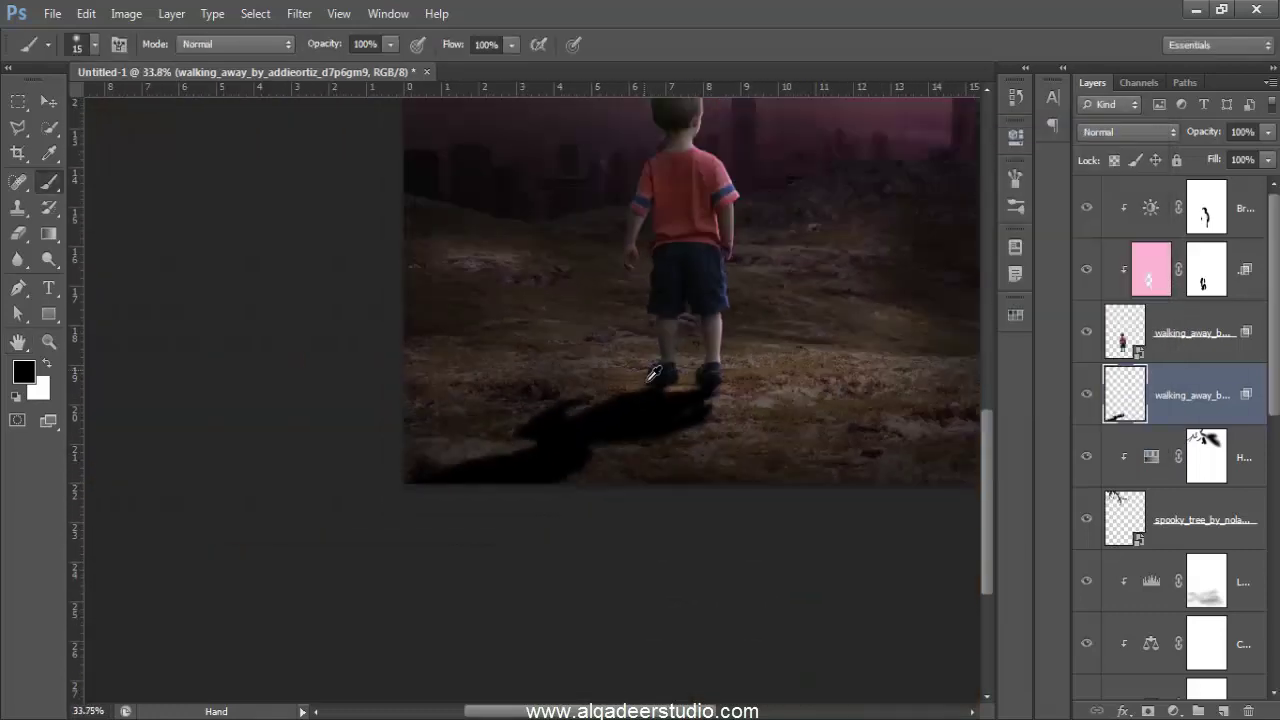
{"action": "scroll", "coordinate": [652, 373], "scroll_direction": "down", "scroll_amount": 1}
{"action": "left_click", "coordinate": [1148, 711]}
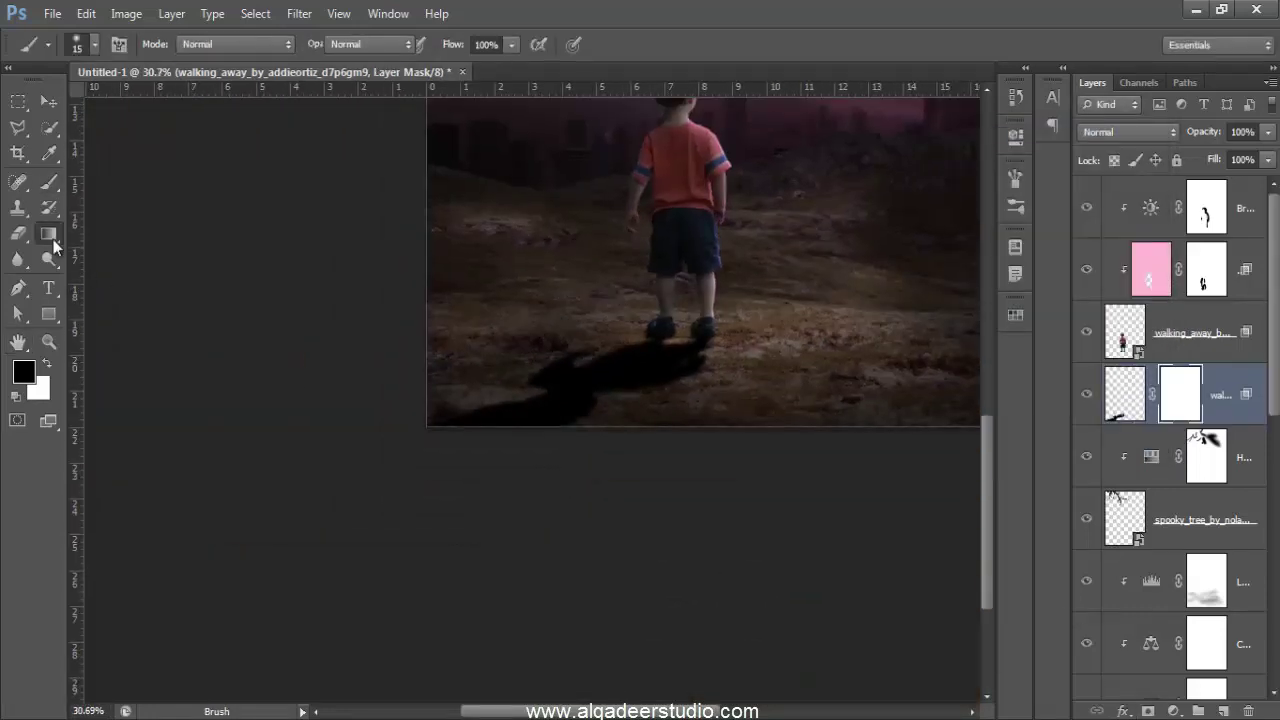
Step: Fade the shadow's mask with a gradient running from the lower left up to the feet
{"action": "left_click", "coordinate": [50, 236]}
{"action": "left_click_drag", "start_coordinate": [656, 351], "coordinate": [652, 349]}
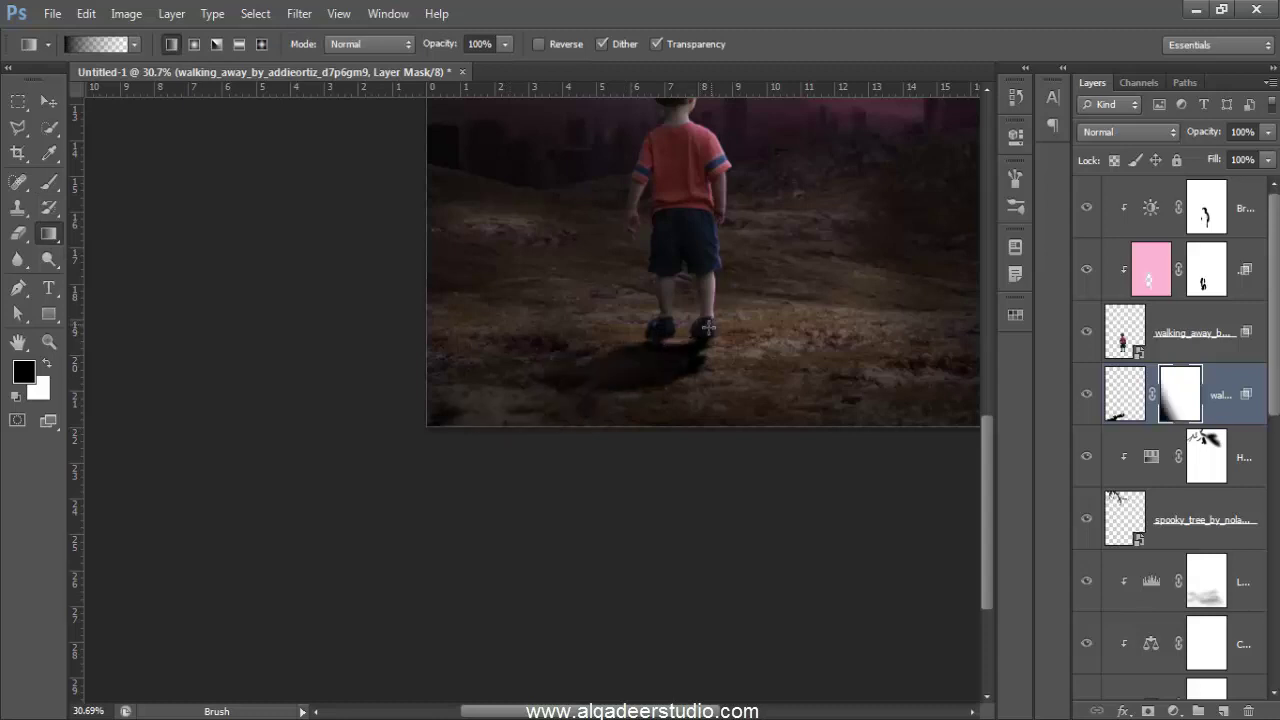
{"action": "key", "text": "ctrl+z"}
{"action": "left_click_drag", "start_coordinate": [288, 528], "coordinate": [668, 318]}
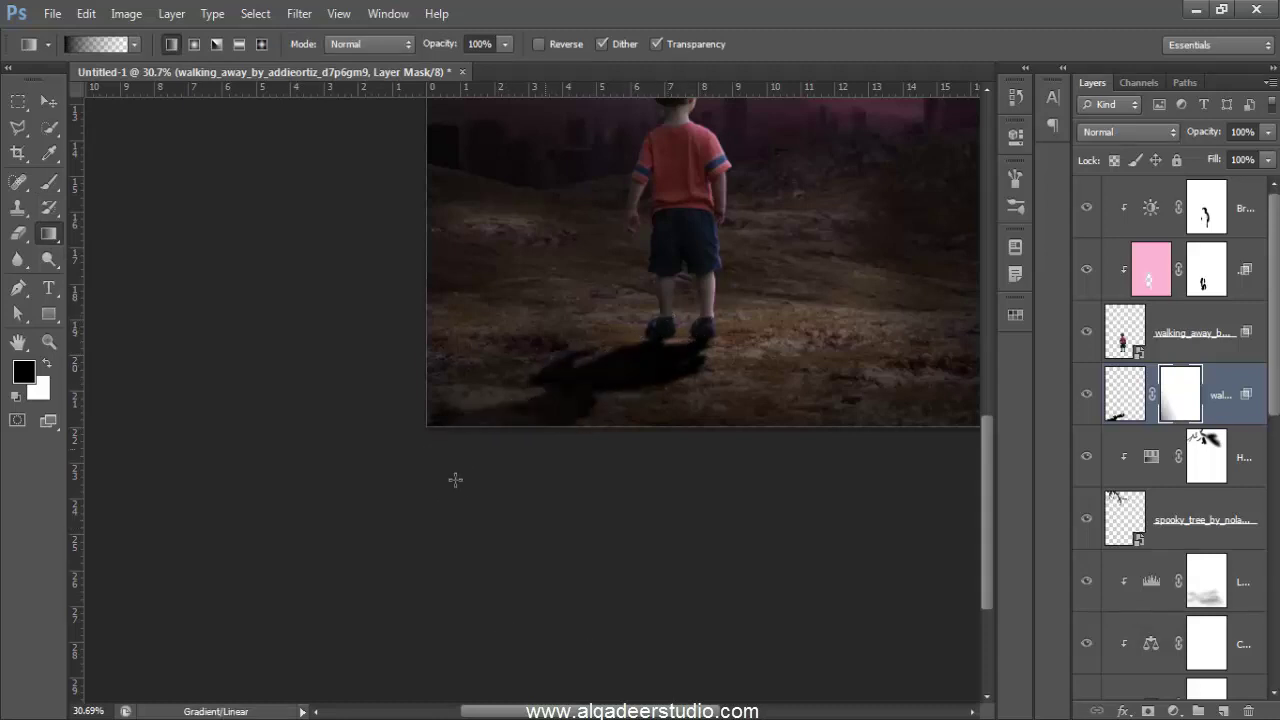
{"action": "left_click_drag", "start_coordinate": [263, 543], "coordinate": [688, 302]}
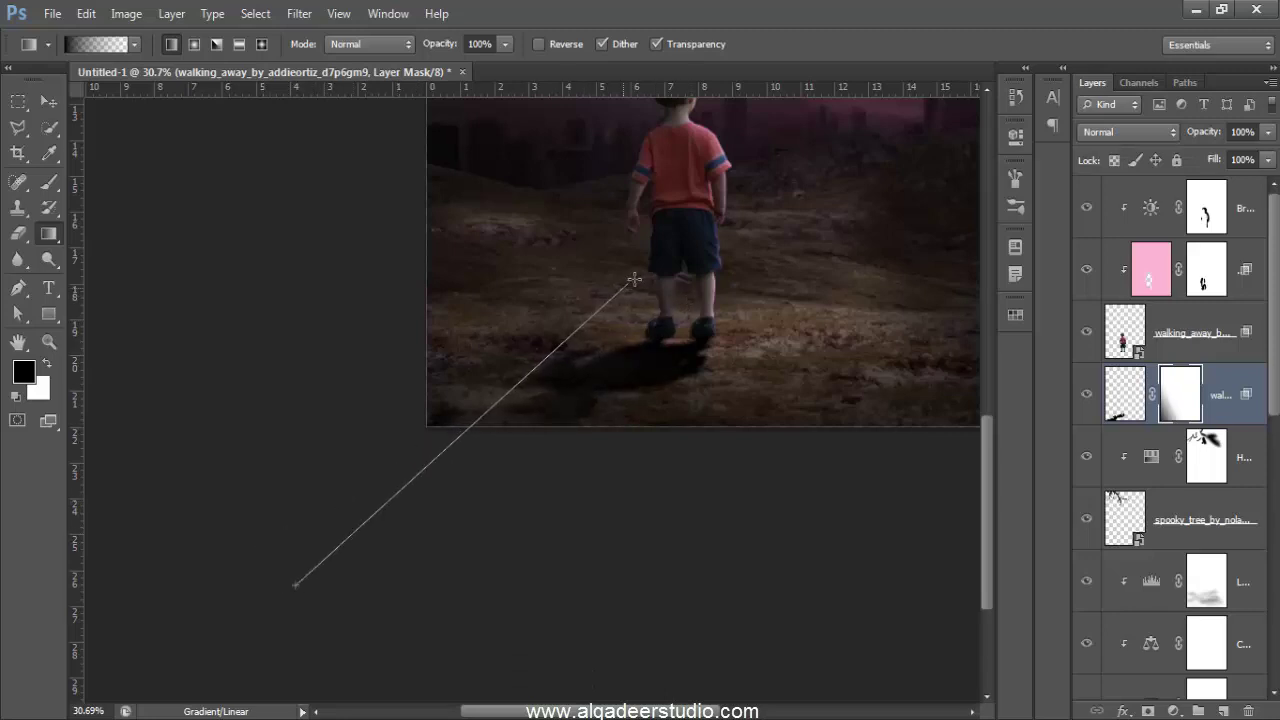
{"action": "left_click_drag", "start_coordinate": [460, 441], "coordinate": [645, 267]}
Step: Fit the image in view and lower the shadow layer's opacity to 65%
{"action": "key", "text": "ctrl+0"}
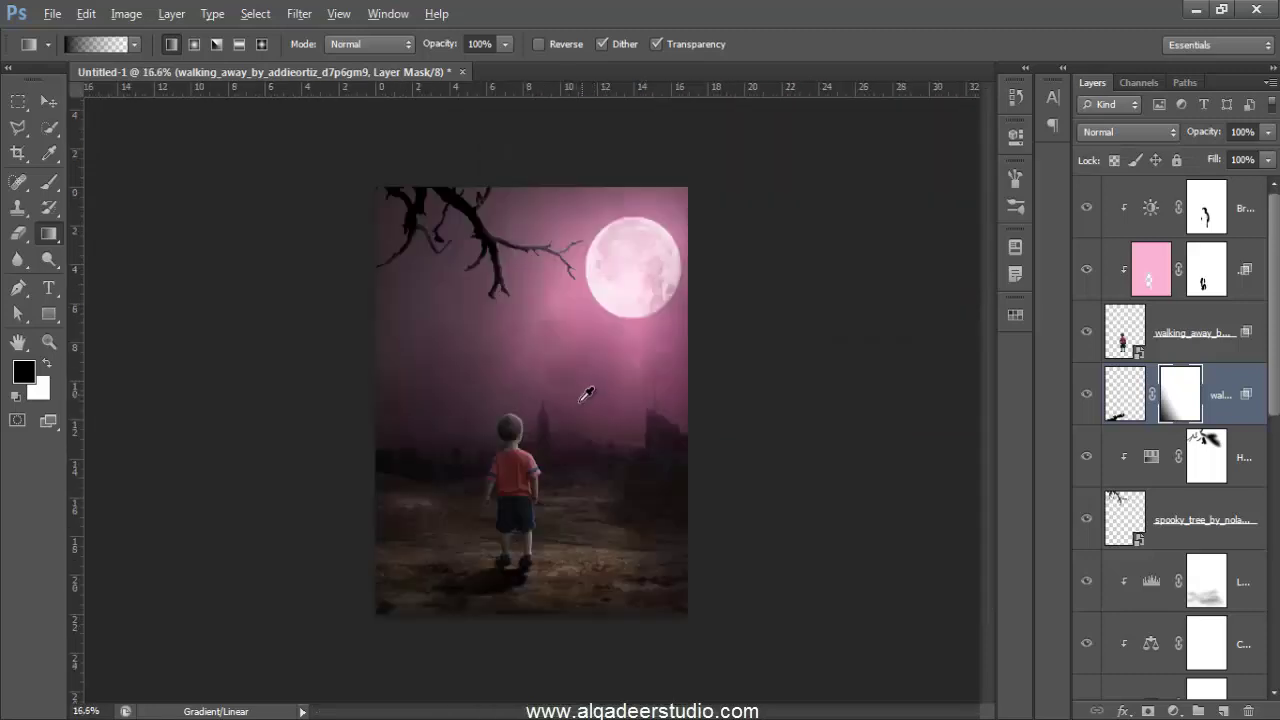
{"action": "scroll", "coordinate": [484, 629], "scroll_direction": "up", "scroll_amount": 2}
{"action": "scroll", "coordinate": [471, 623], "scroll_direction": "up", "scroll_amount": 2}
{"action": "scroll", "coordinate": [491, 529], "scroll_direction": "up", "scroll_amount": 1}
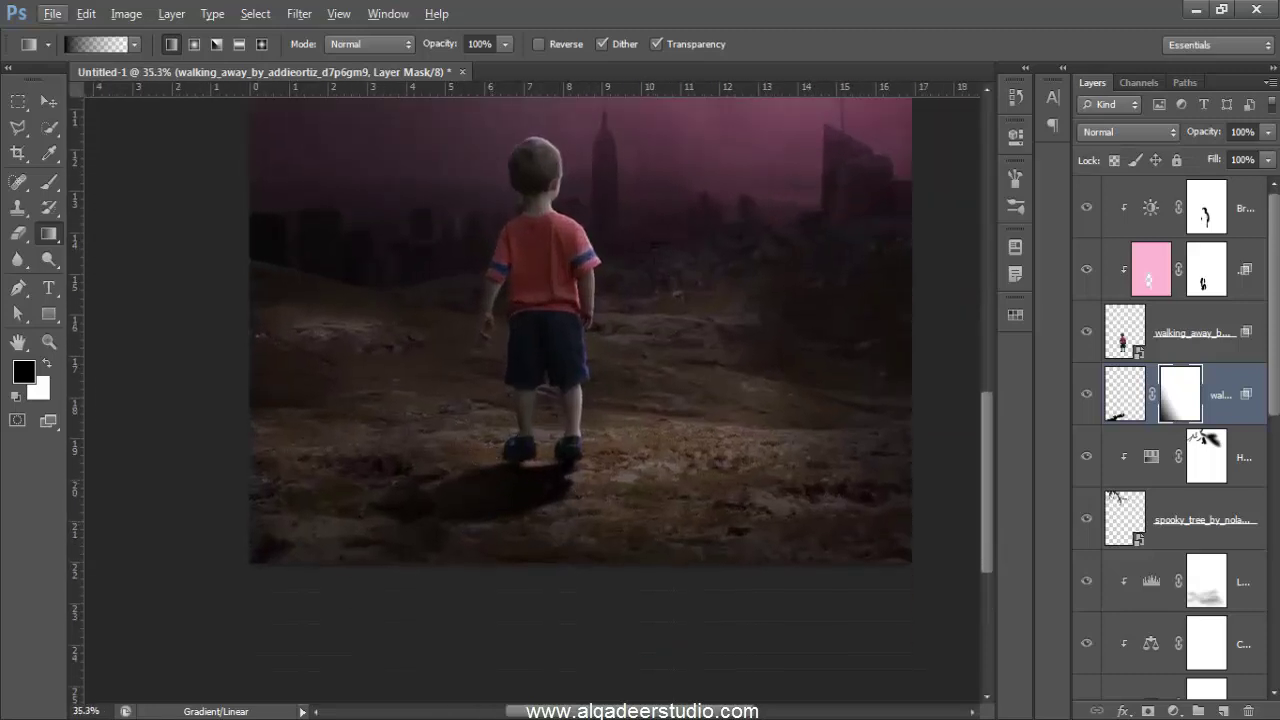
{"action": "left_click_drag", "start_coordinate": [1192, 133], "coordinate": [1166, 137]}
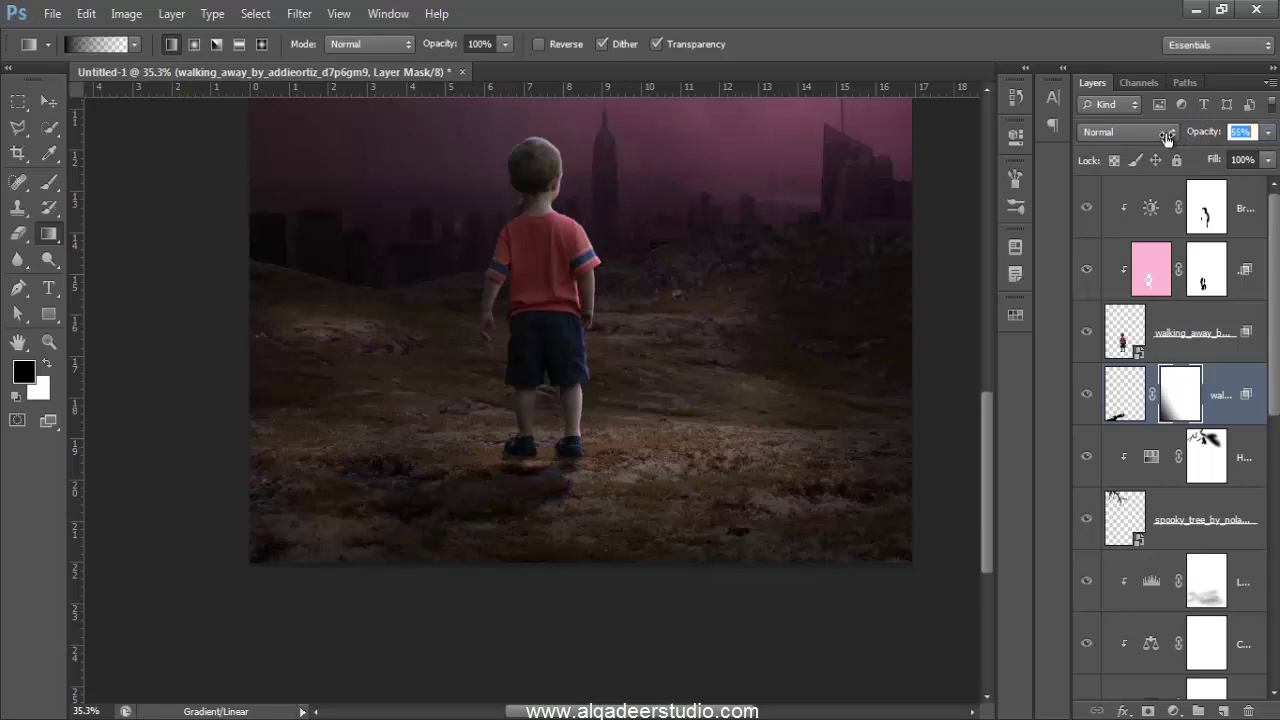
Step: Add a new layer and set up a soft Brush at 17% flow and 41 px
{"action": "left_click", "coordinate": [1223, 711]}
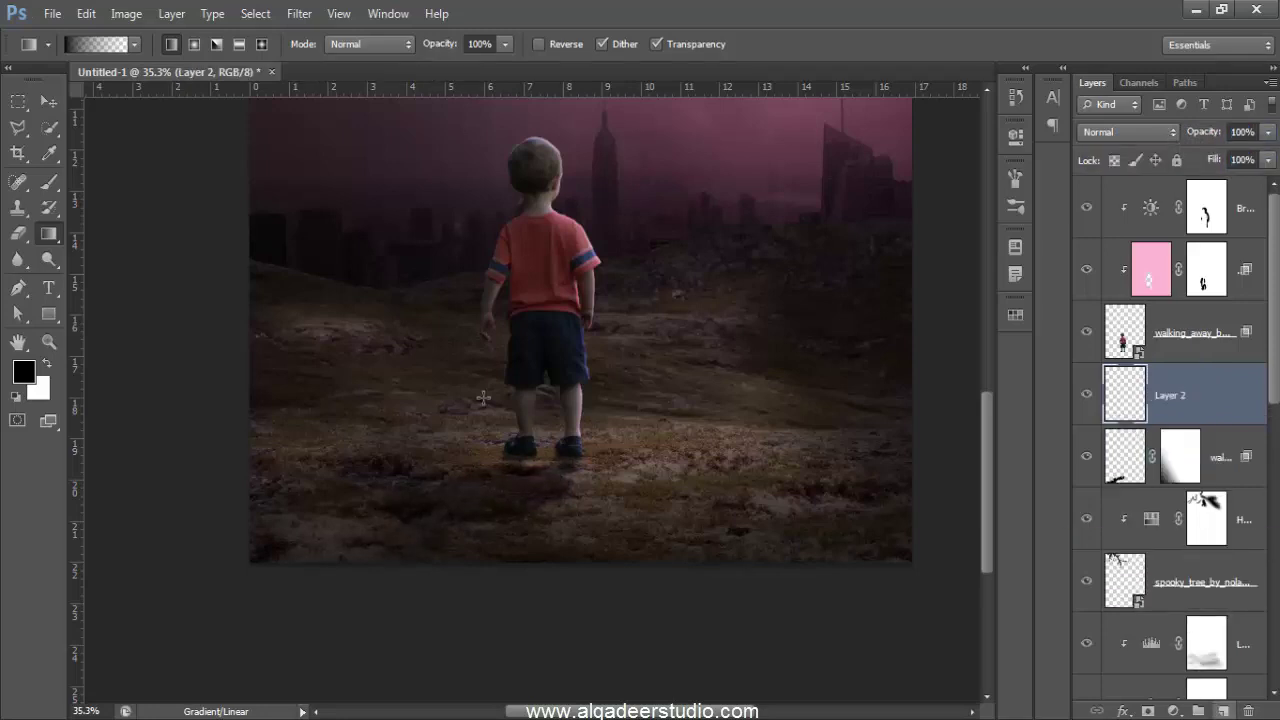
{"action": "key", "text": "b"}
{"action": "scroll", "coordinate": [530, 485], "scroll_direction": "up", "scroll_amount": 4}
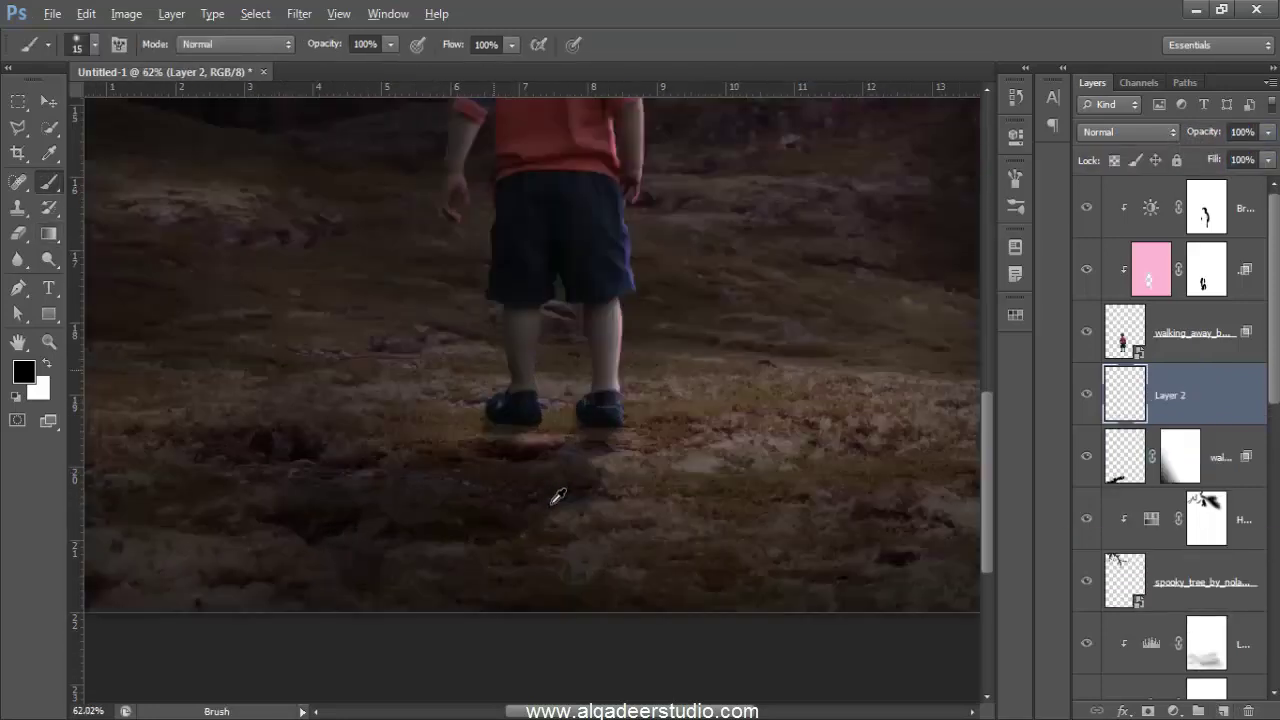
{"action": "scroll", "coordinate": [557, 491], "scroll_direction": "up", "scroll_amount": 3}
{"action": "scroll", "coordinate": [620, 417], "scroll_direction": "up", "scroll_amount": 3}
{"action": "type", "text": "20"}
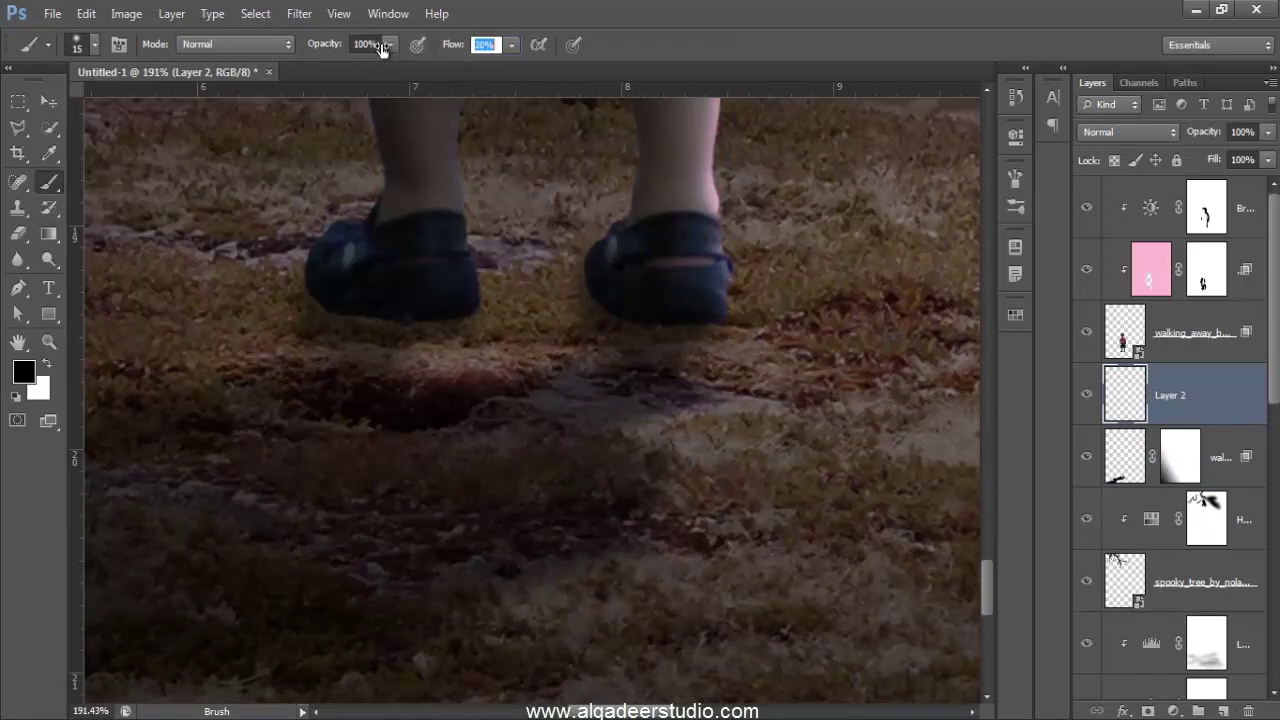
{"action": "type", "text": "17"}
{"action": "key", "text": "Return"}
{"action": "scroll", "coordinate": [665, 345], "scroll_direction": "up", "scroll_amount": 3}
{"action": "mouse_move", "coordinate": [670, 347]}
{"action": "left_mouse_down"}
{"action": "mouse_move", "coordinate": [737, 291]}
{"action": "mouse_move", "coordinate": [566, 303]}
{"action": "left_mouse_up"}
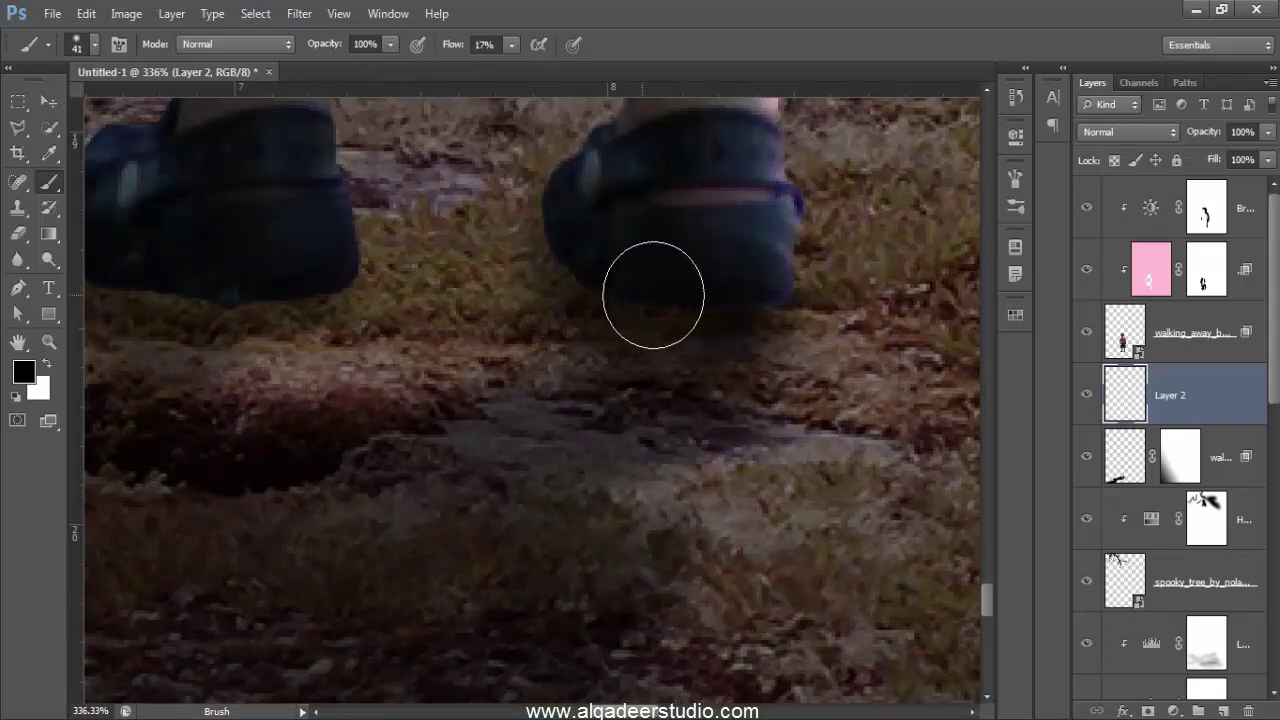
Step: Brush dark shadow under the boy's feet and left shoe, undoing one stroke
{"action": "mouse_move", "coordinate": [550, 465]}
{"action": "left_mouse_down"}
{"action": "mouse_move", "coordinate": [623, 509]}
{"action": "mouse_move", "coordinate": [697, 349]}
{"action": "mouse_move", "coordinate": [460, 440]}
{"action": "left_mouse_up"}
{"action": "scroll", "coordinate": [634, 419], "scroll_direction": "down", "scroll_amount": 1}
{"action": "scroll", "coordinate": [634, 419], "scroll_direction": "down", "scroll_amount": 3}
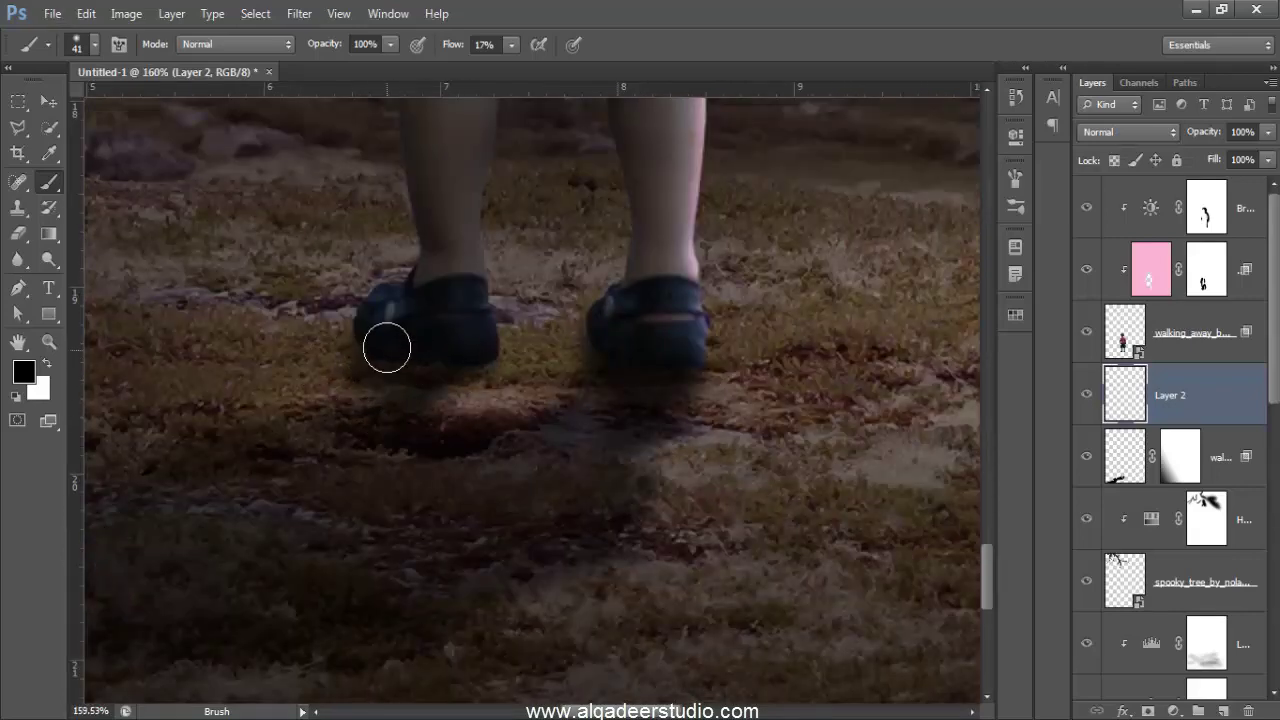
{"action": "left_click_drag", "start_coordinate": [394, 375], "coordinate": [306, 458]}
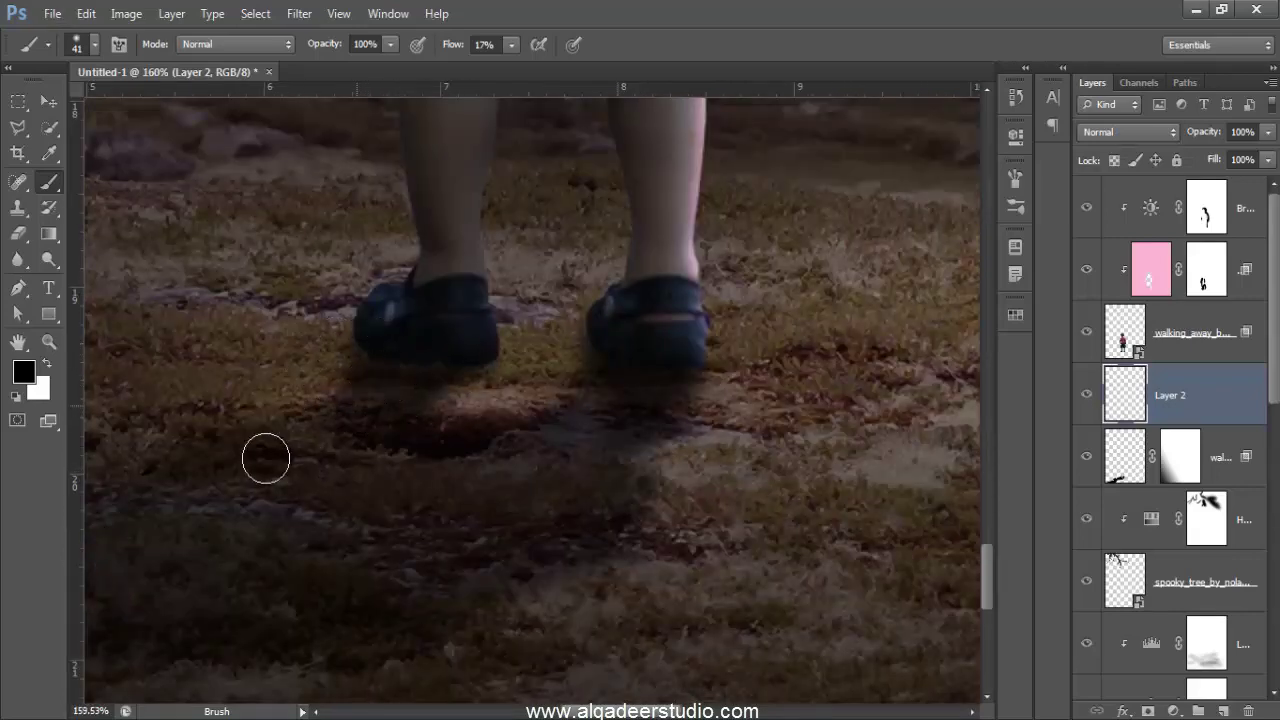
{"action": "scroll", "coordinate": [449, 477], "scroll_direction": "down", "scroll_amount": 3}
{"action": "scroll", "coordinate": [466, 466], "scroll_direction": "down", "scroll_amount": 3}
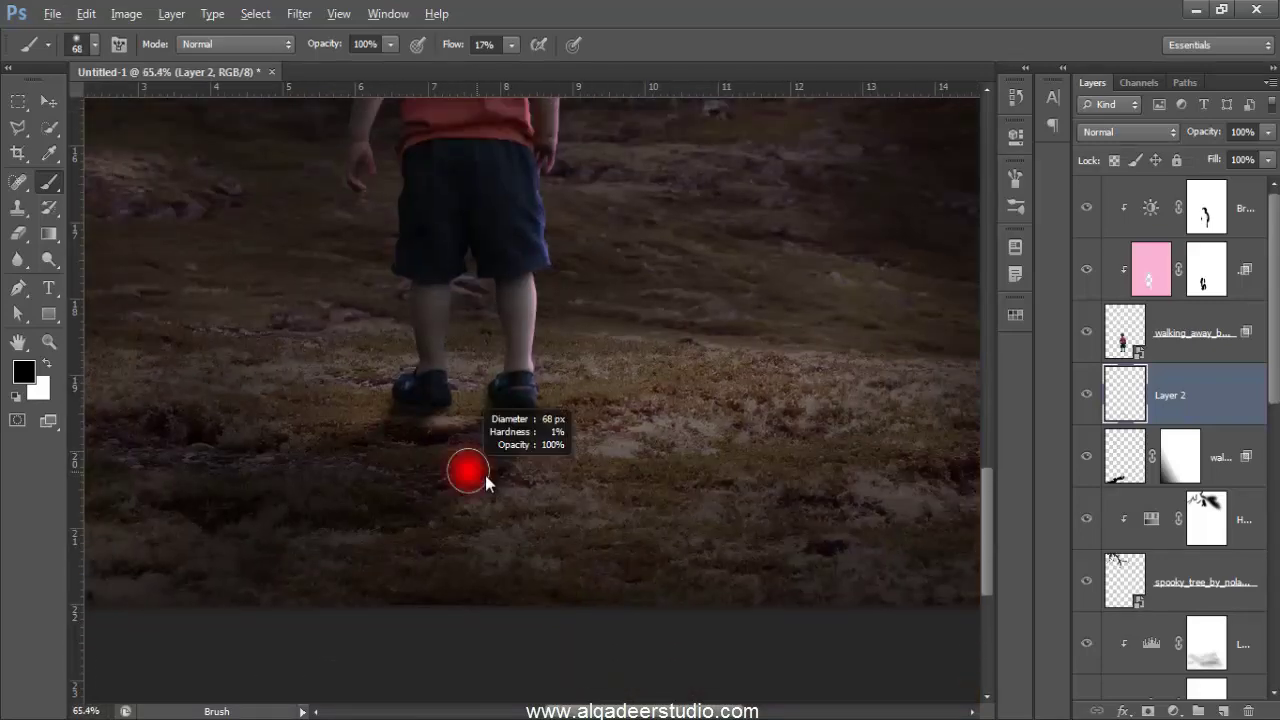
{"action": "scroll", "coordinate": [451, 463], "scroll_direction": "down", "scroll_amount": 1}
{"action": "scroll", "coordinate": [410, 467], "scroll_direction": "down", "scroll_amount": 3}
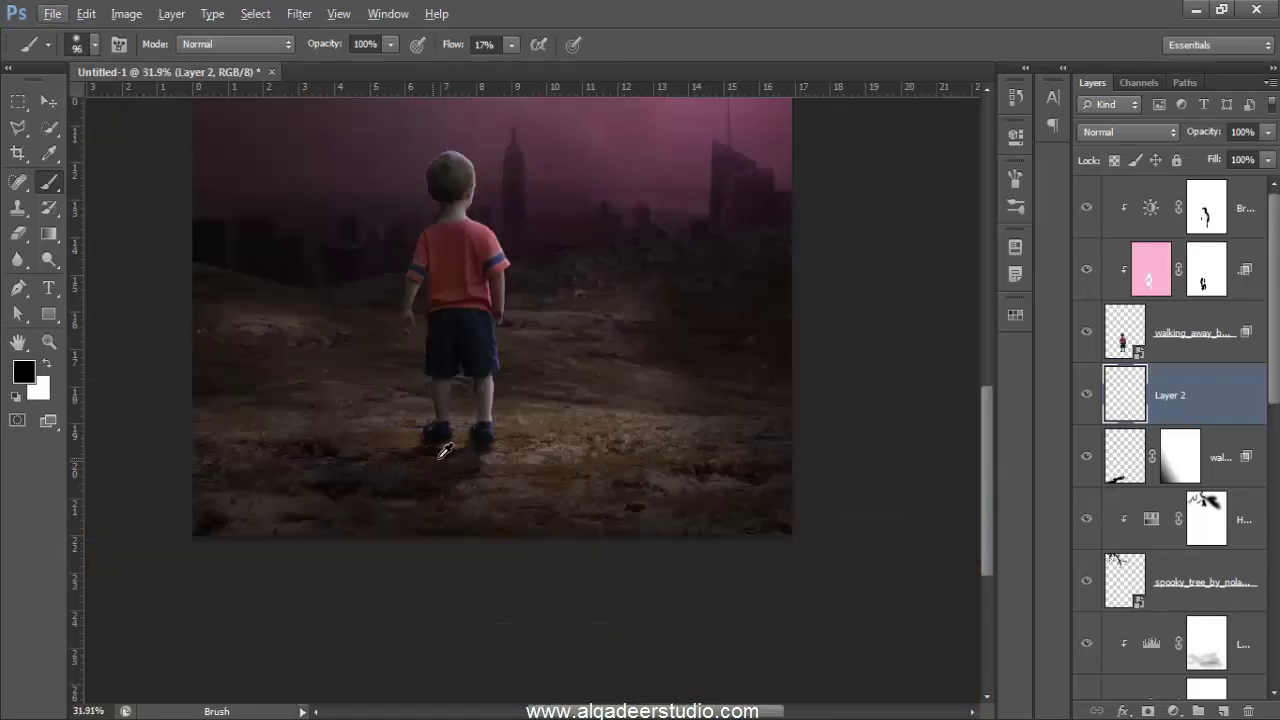
{"action": "right_click", "coordinate": [444, 452], "text": "alt"}
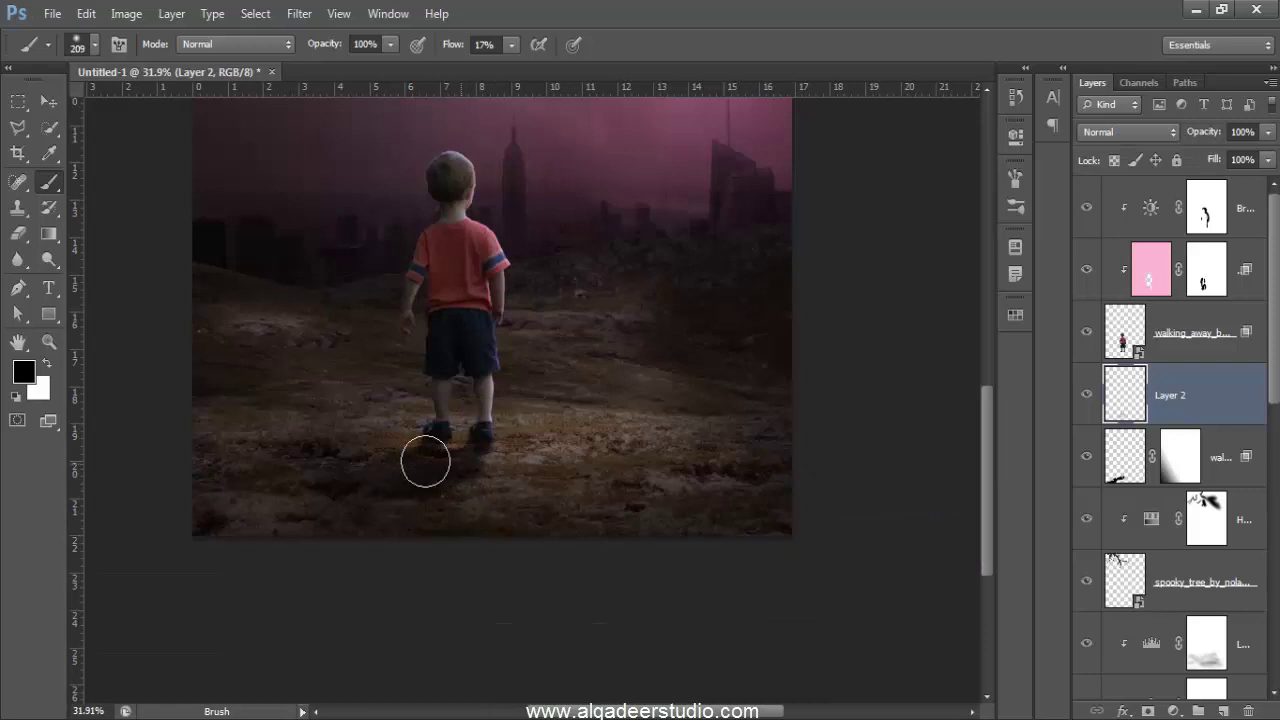
{"action": "key", "text": "ctrl+z"}
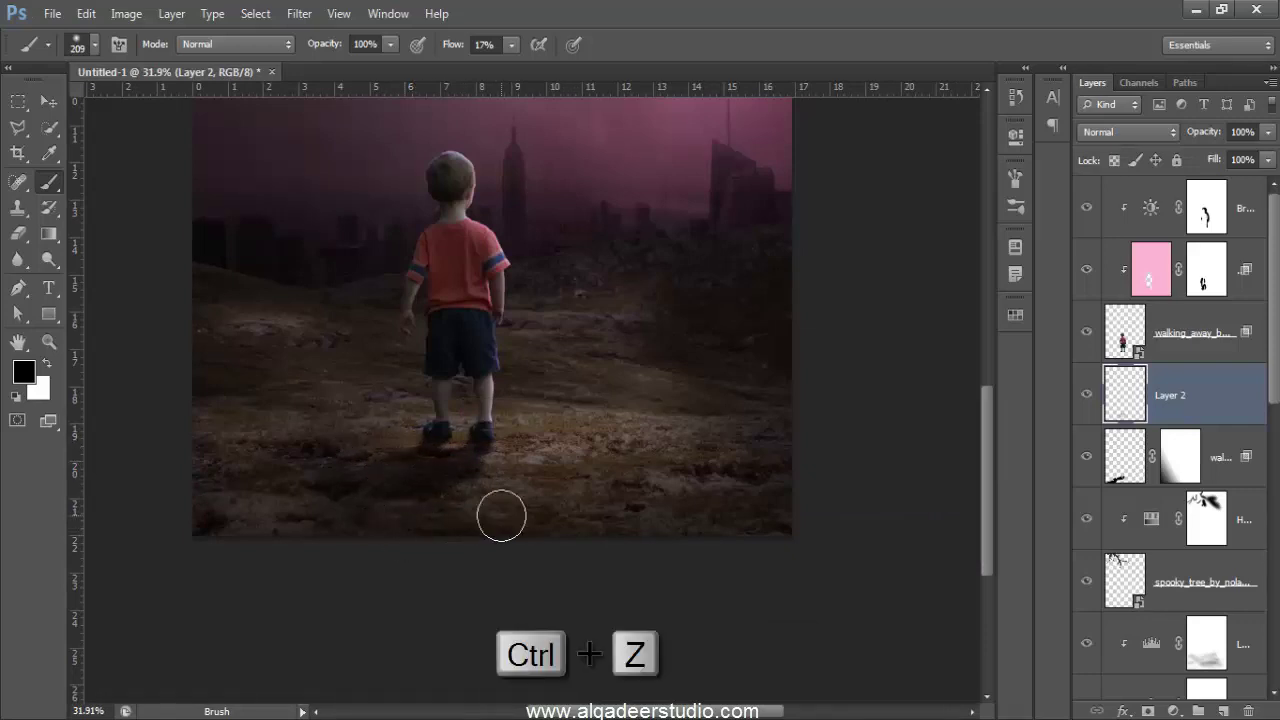
{"action": "scroll", "coordinate": [470, 505], "scroll_direction": "down", "scroll_amount": 2}
{"action": "scroll", "coordinate": [464, 490], "scroll_direction": "down", "scroll_amount": 1}
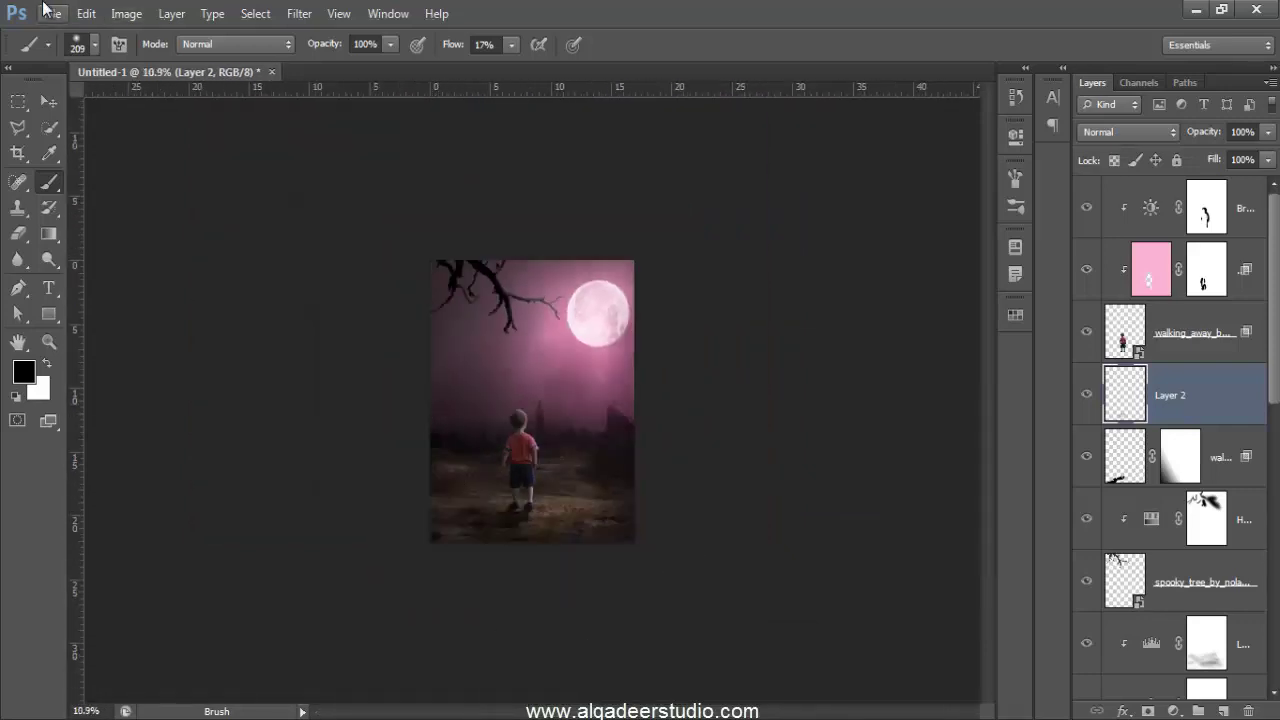
Step: Add a Solid Color fill layer in light pink (#ffb9b9)
{"action": "left_click", "coordinate": [42, 104]}
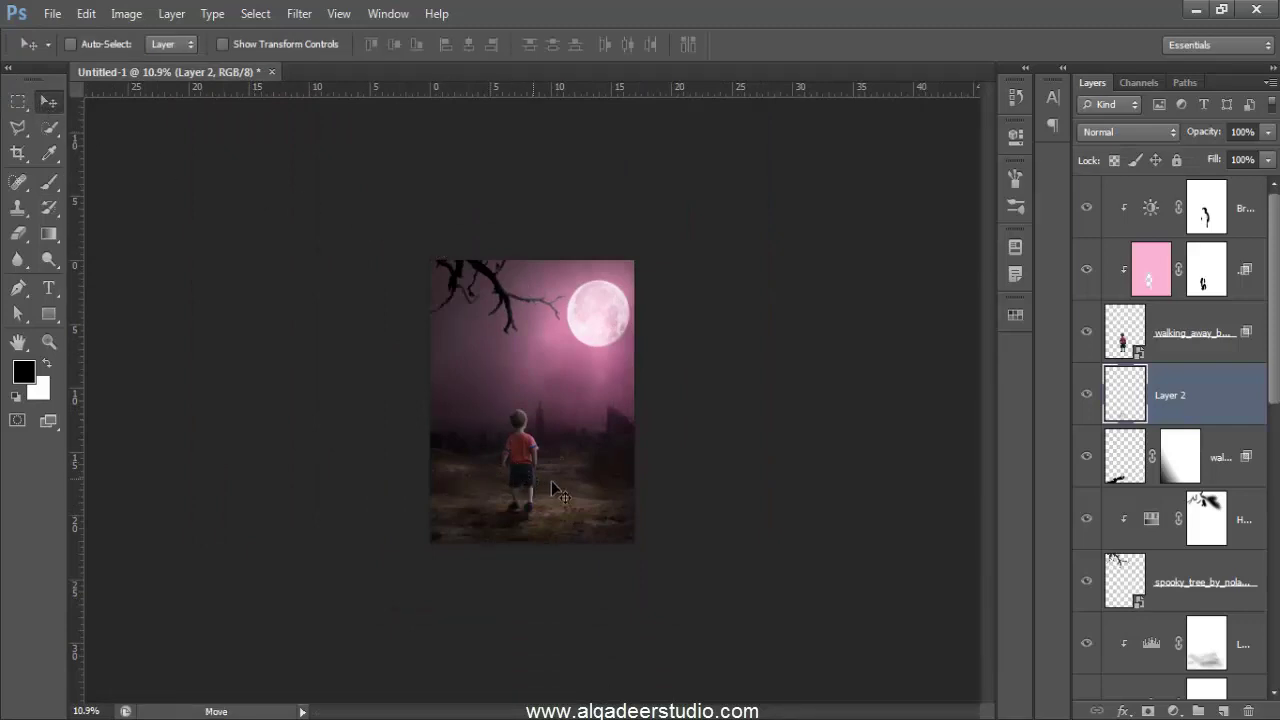
{"action": "scroll", "coordinate": [609, 487], "scroll_direction": "up", "scroll_amount": 1}
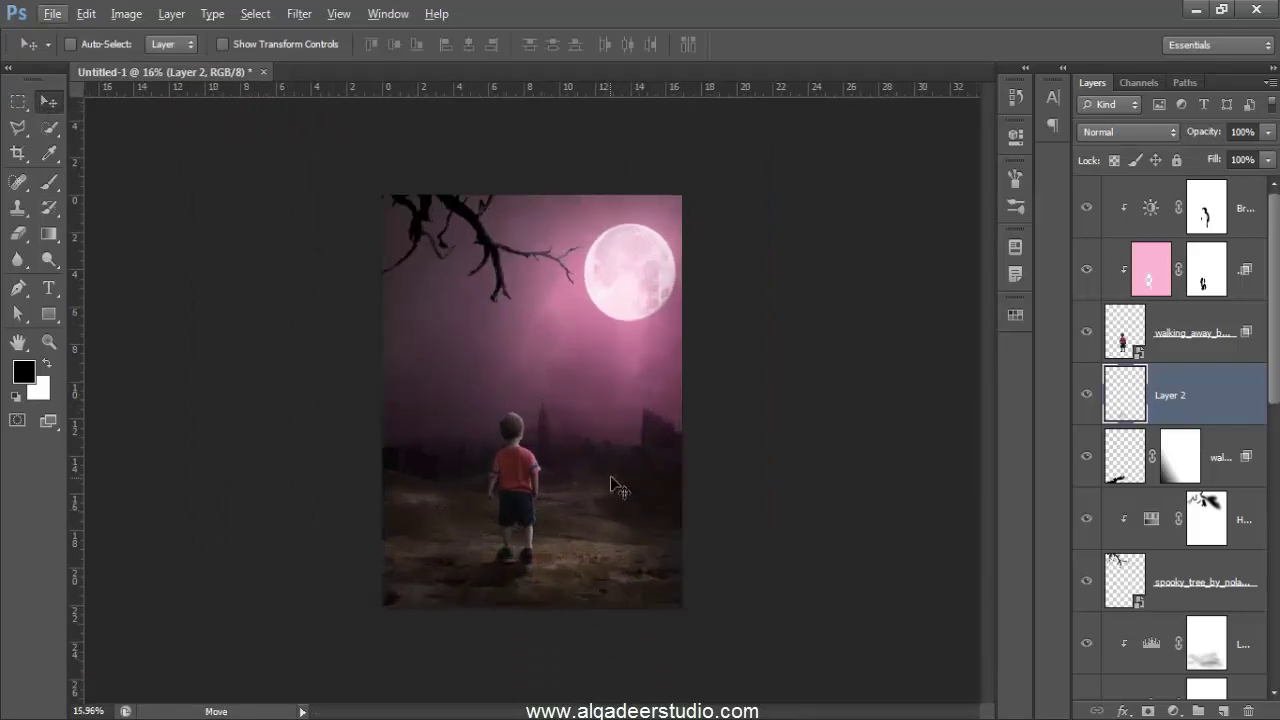
{"action": "scroll", "coordinate": [612, 480], "scroll_direction": "down", "scroll_amount": 1}
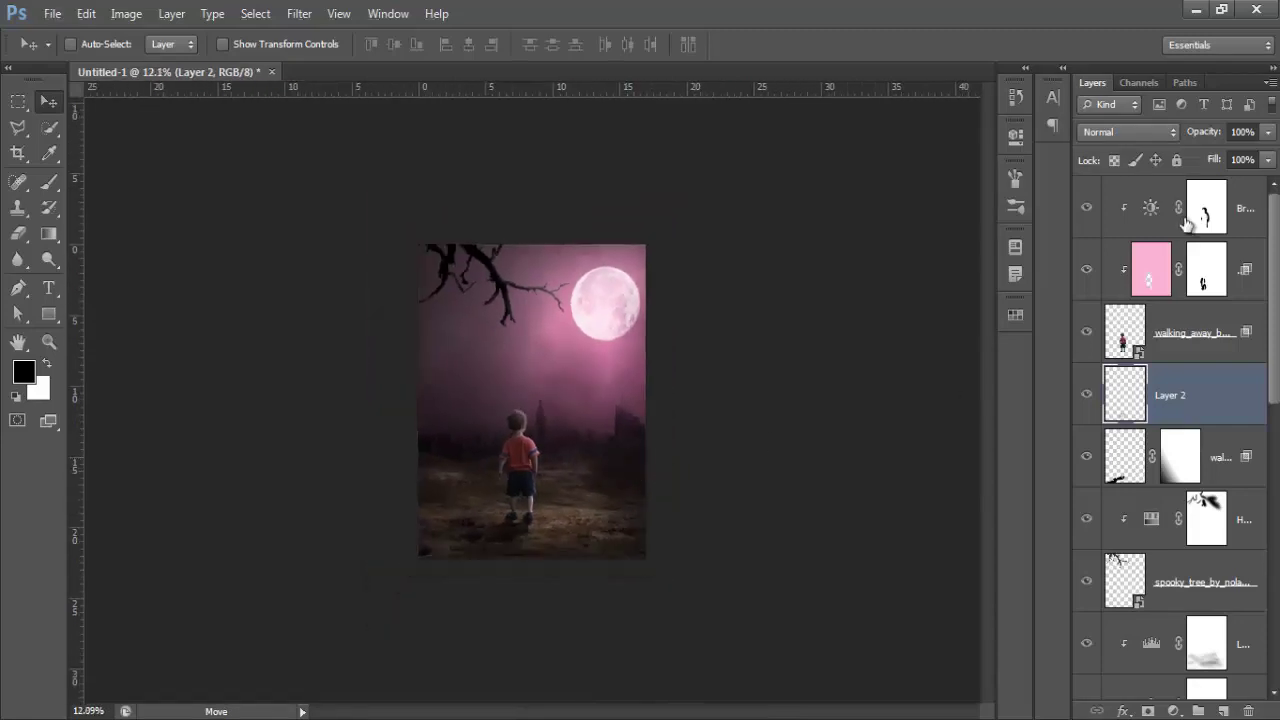
{"action": "left_click", "coordinate": [1173, 711]}
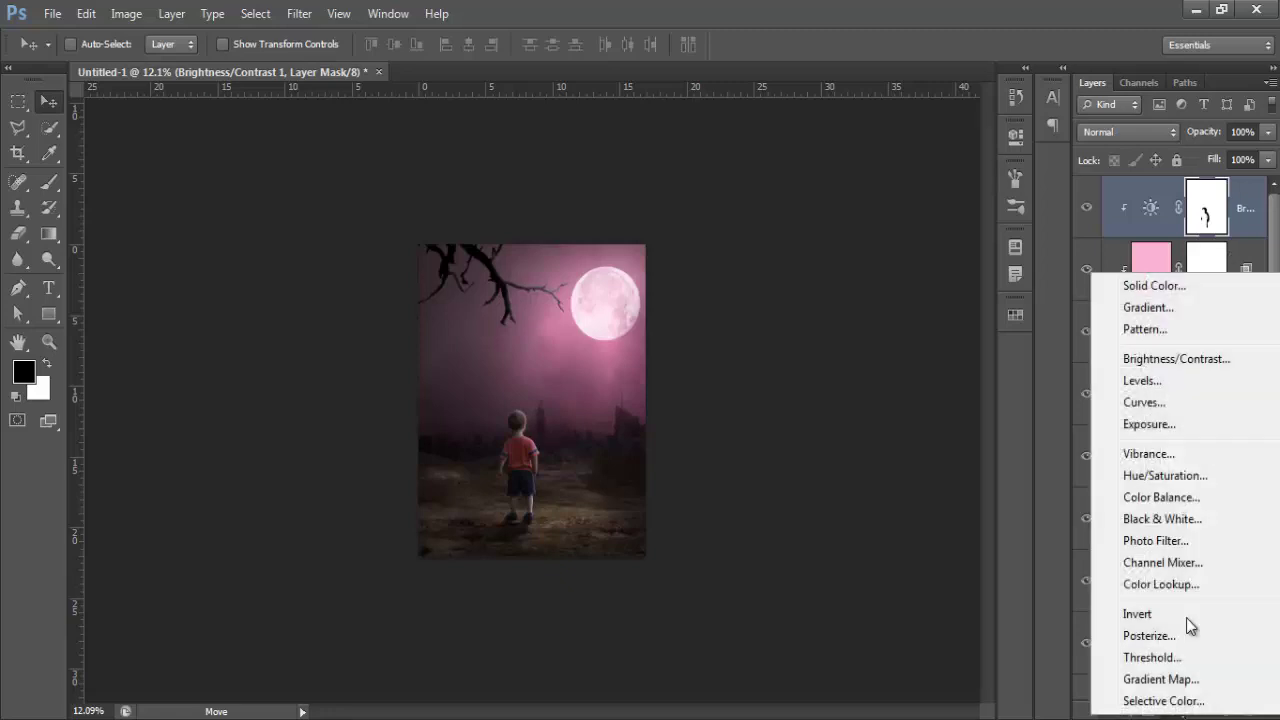
{"action": "left_click", "coordinate": [1172, 286]}
{"action": "left_click_drag", "start_coordinate": [991, 460], "coordinate": [943, 397]}
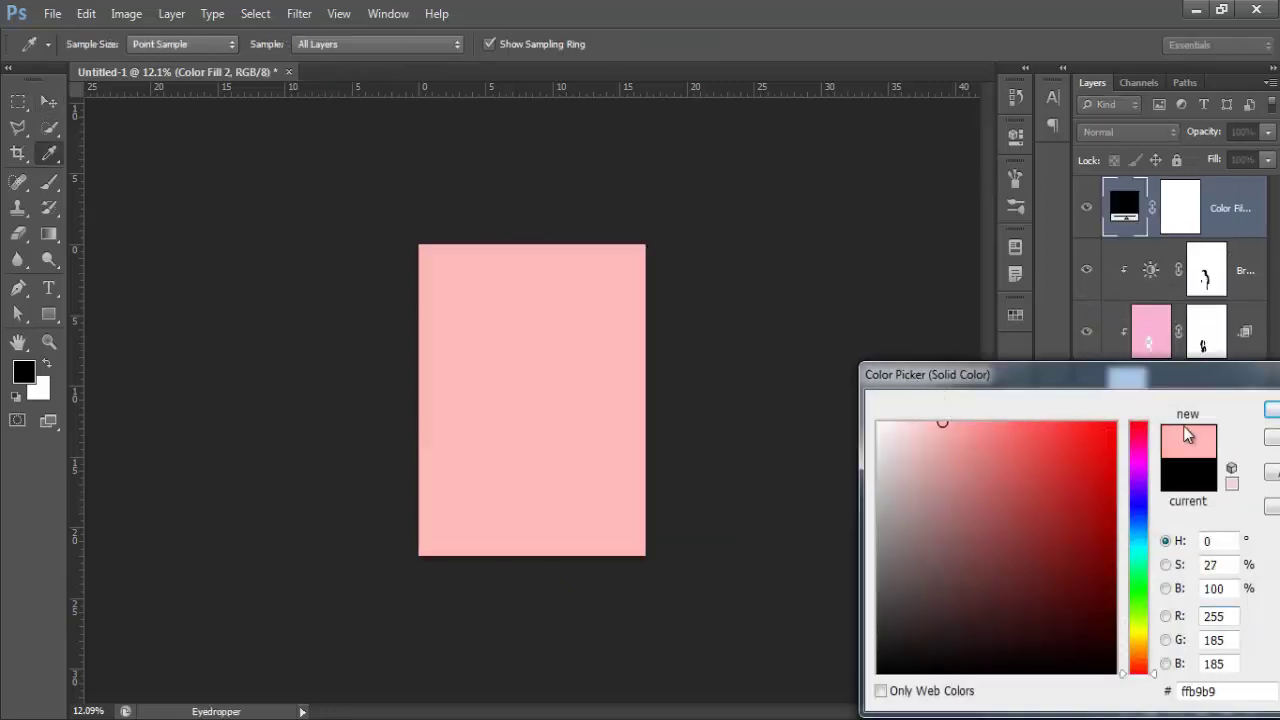
{"action": "left_click", "coordinate": [1274, 412]}
Step: Set the pink fill to Color blend mode and try its opacity around 18%
{"action": "left_click", "coordinate": [1166, 124]}
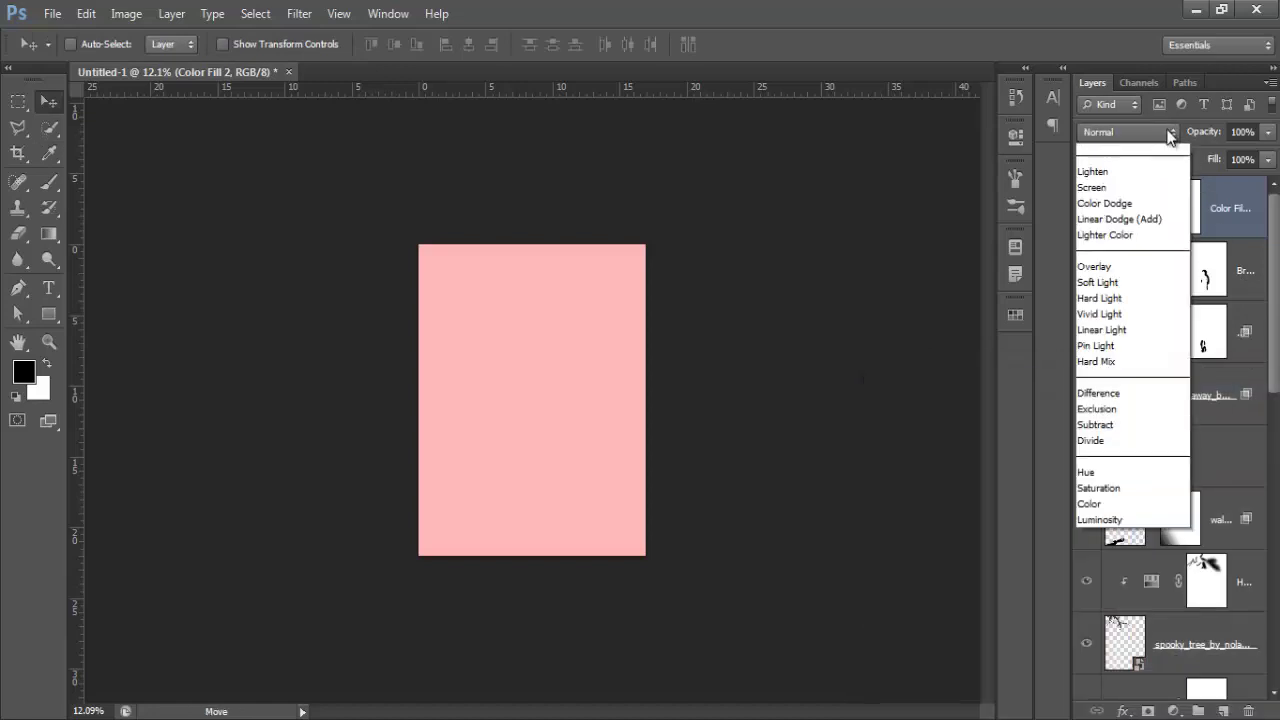
{"action": "left_click", "coordinate": [1104, 627]}
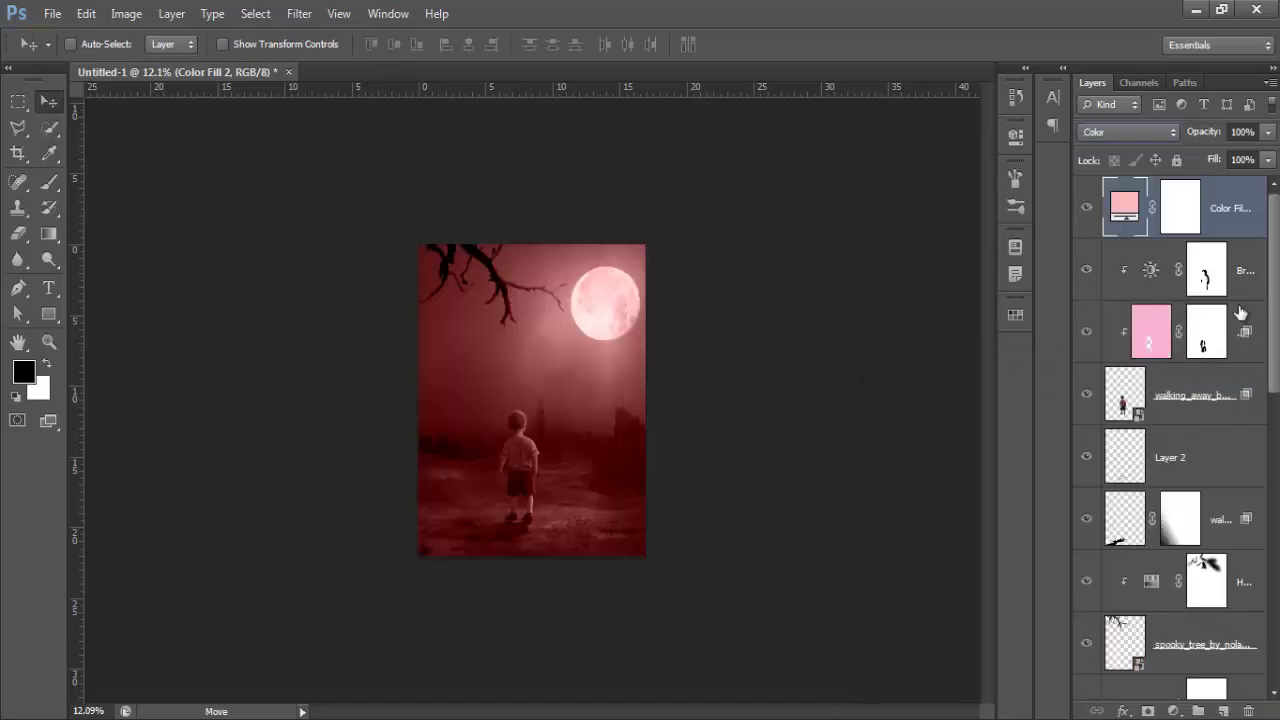
{"action": "left_click", "coordinate": [1267, 160]}
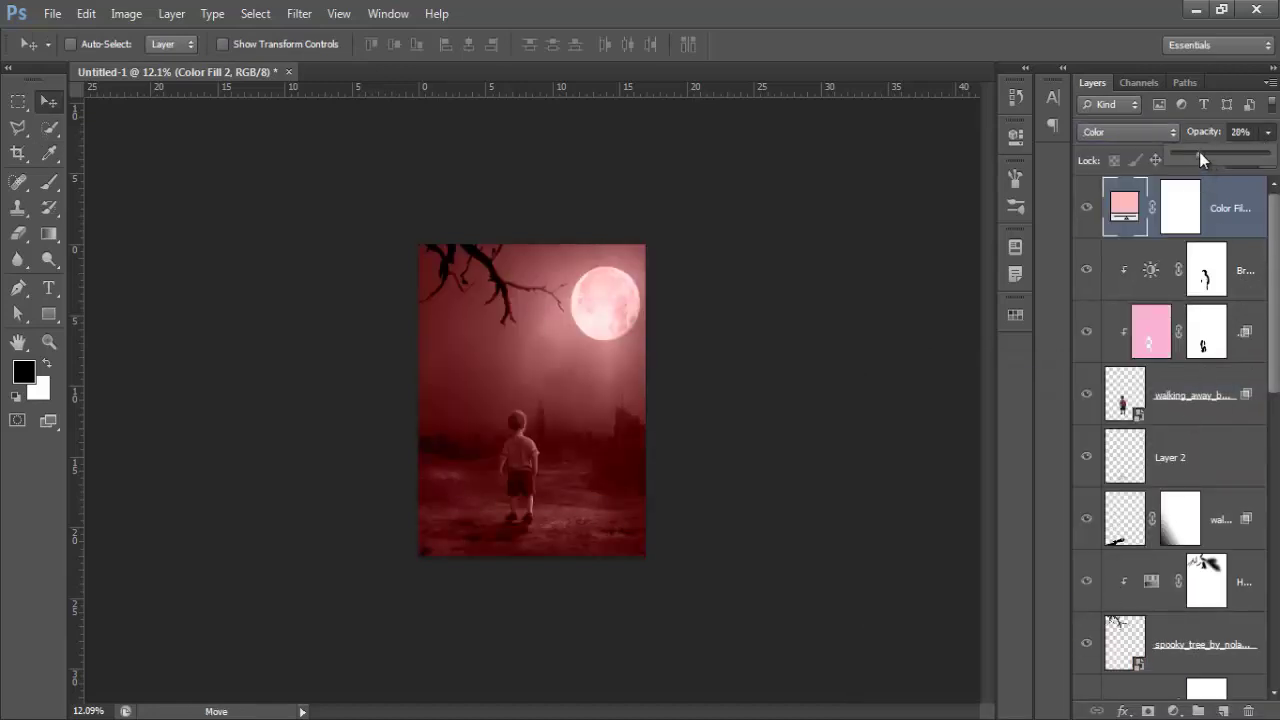
{"action": "left_click_drag", "start_coordinate": [1201, 160], "coordinate": [1174, 163]}
{"action": "left_click_drag", "start_coordinate": [1180, 160], "coordinate": [1190, 170]}
{"action": "left_click", "coordinate": [1127, 209]}
Step: Change the fill colour to #ffb9c3 and lower its opacity to 9%
{"action": "double_click", "coordinate": [1127, 209]}
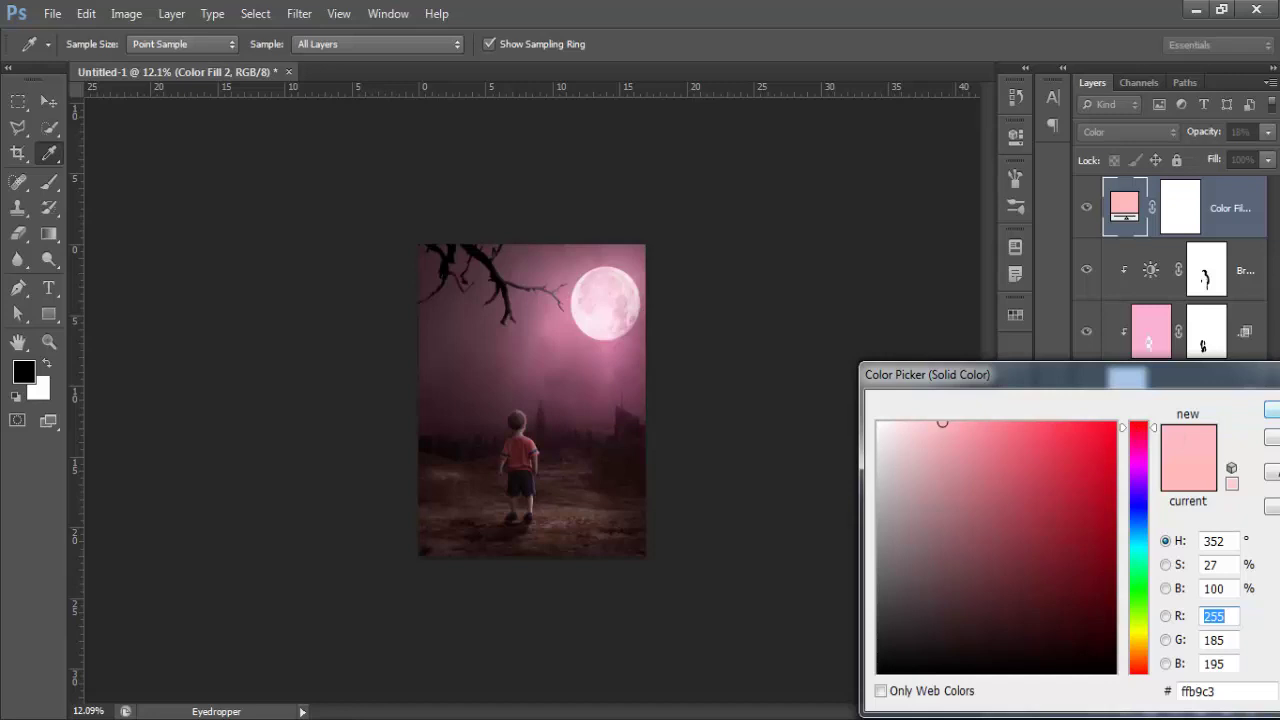
{"action": "left_click", "coordinate": [1272, 410]}
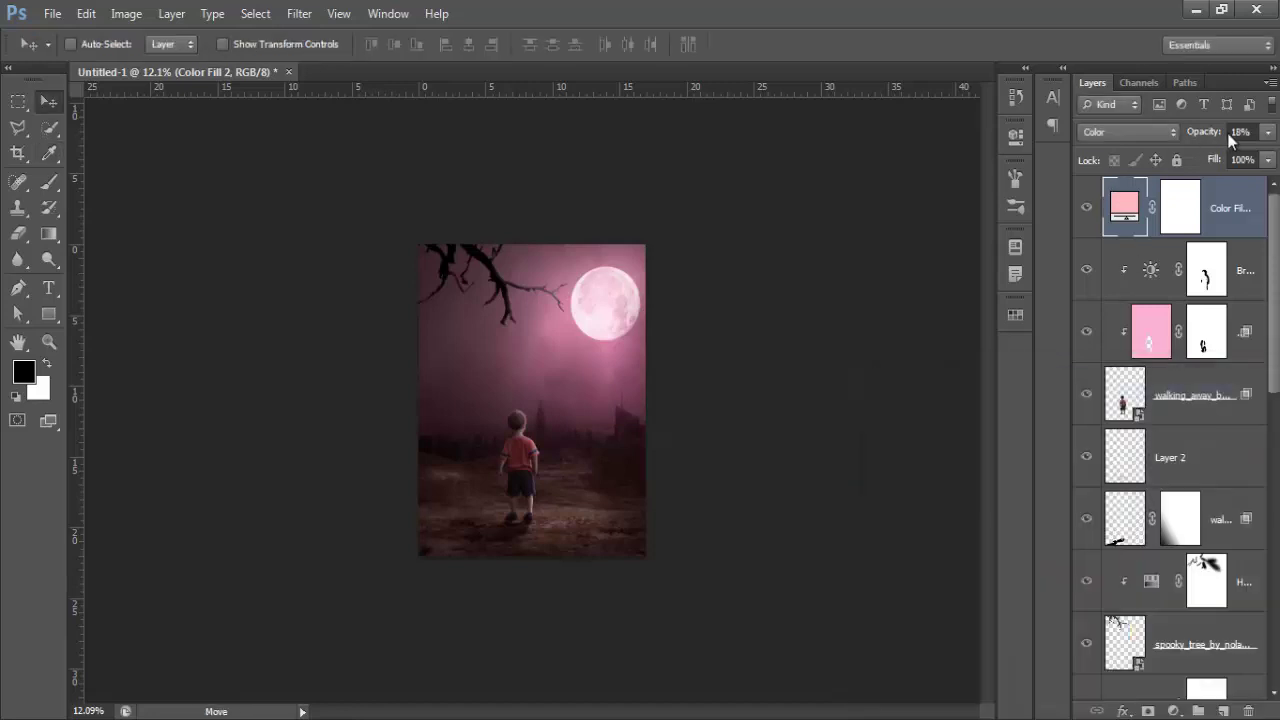
{"action": "left_click", "coordinate": [1236, 133]}
{"action": "left_click_drag", "start_coordinate": [1204, 132], "coordinate": [1206, 132]}
Step: Stamp all visible layers into Layer 3, duplicate it, and set the copy to Overlay
{"action": "key", "text": "ctrl+shift+alt+e"}
{"action": "key", "text": "ctrl+j"}
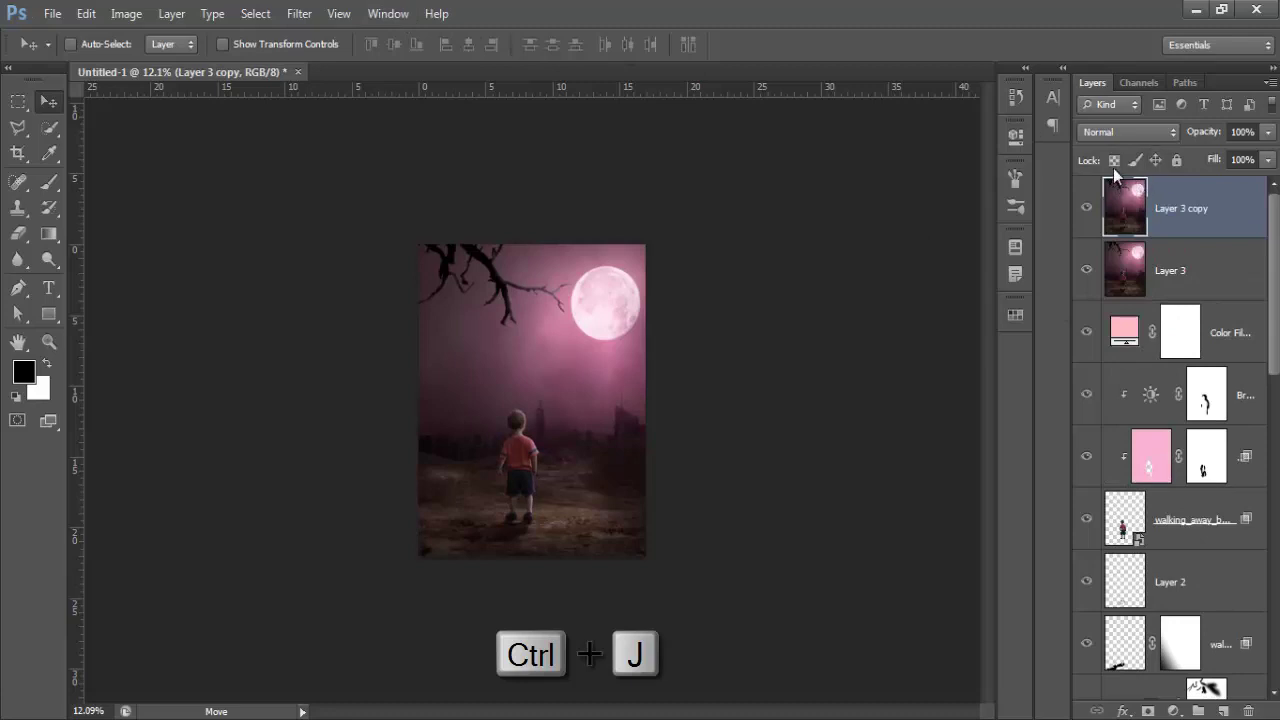
{"action": "left_click", "coordinate": [1113, 134]}
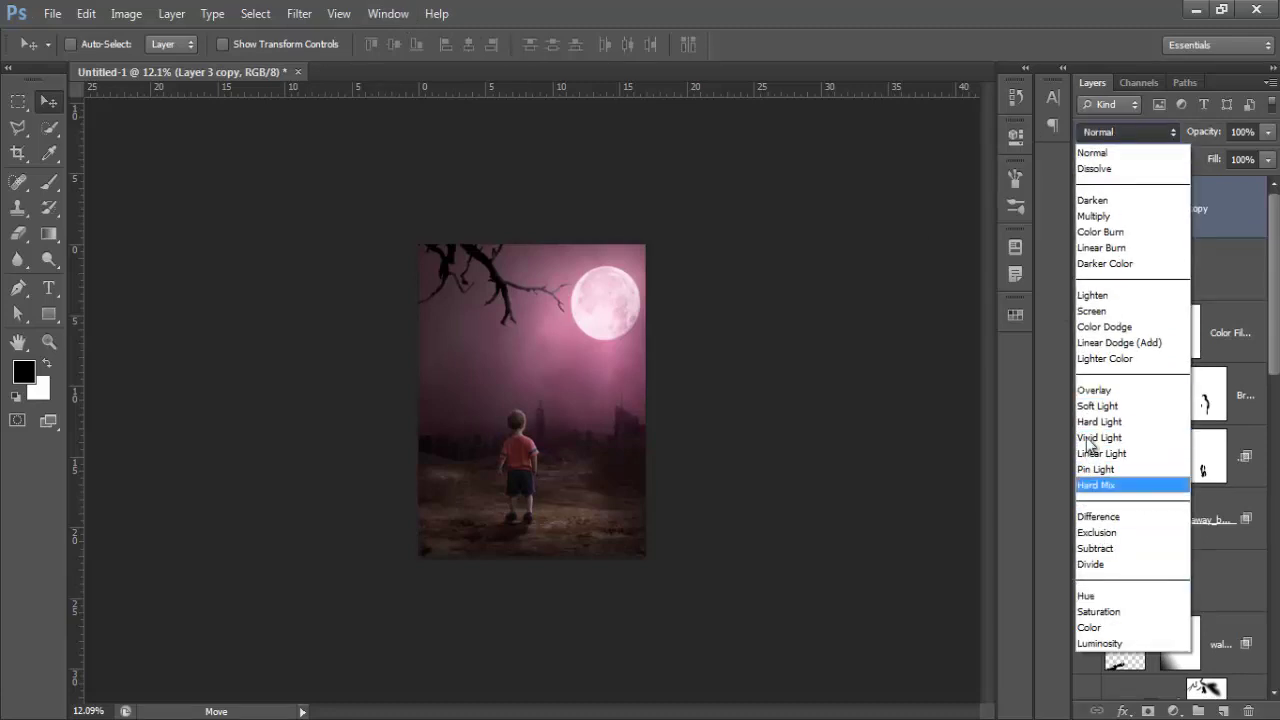
{"action": "left_click", "coordinate": [1090, 390]}
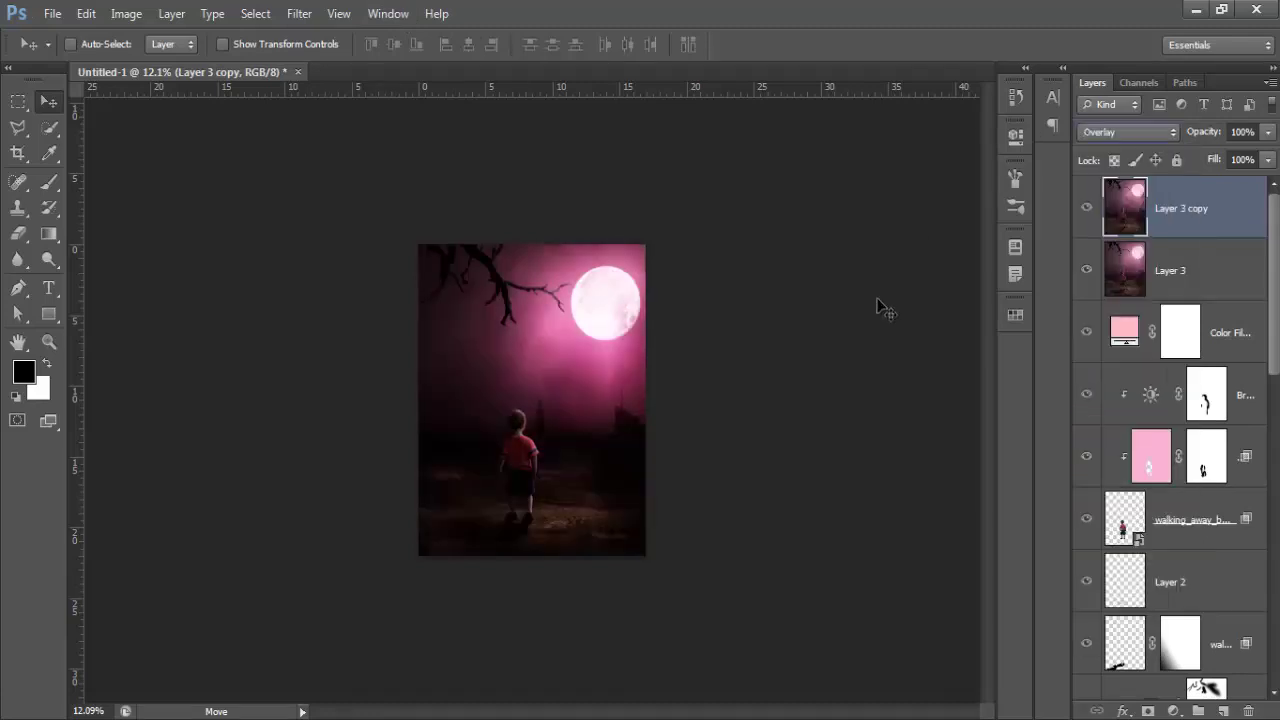
Step: Apply a High Pass filter with a 4.2-pixel radius to the Overlay copy
{"action": "left_click", "coordinate": [300, 13]}
{"action": "mouse_move", "coordinate": [313, 363]}
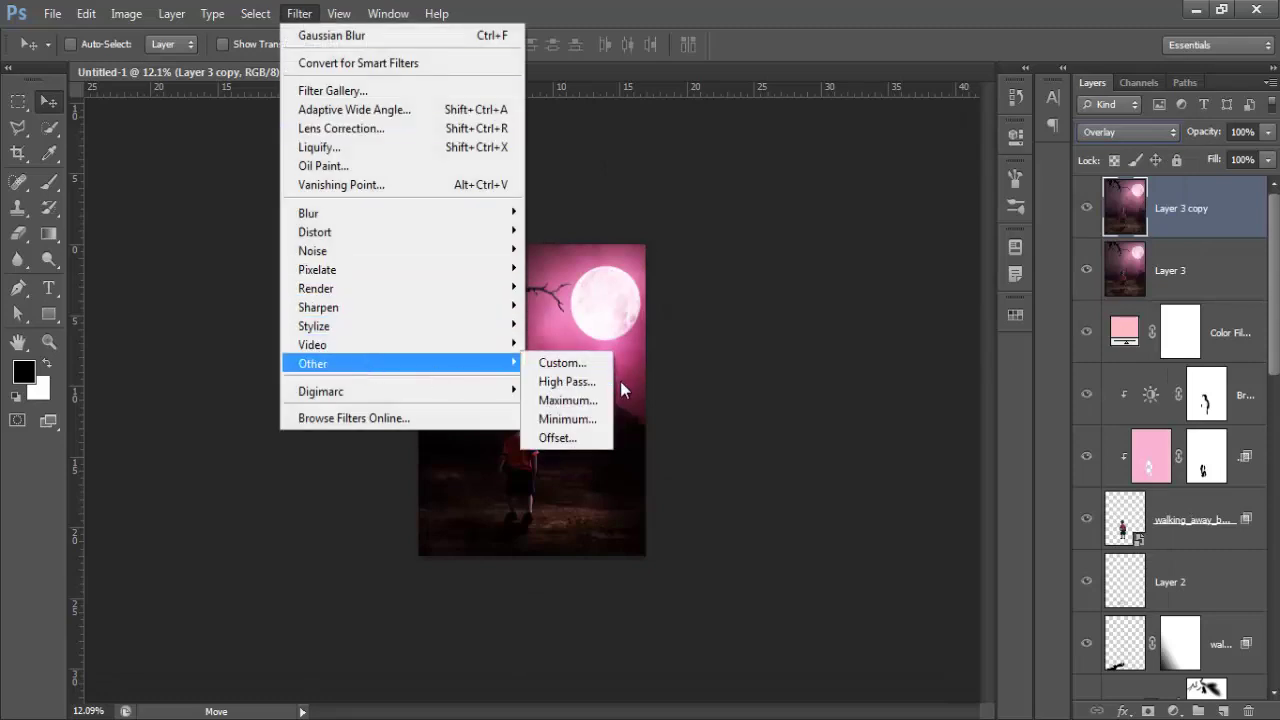
{"action": "left_click", "coordinate": [567, 381]}
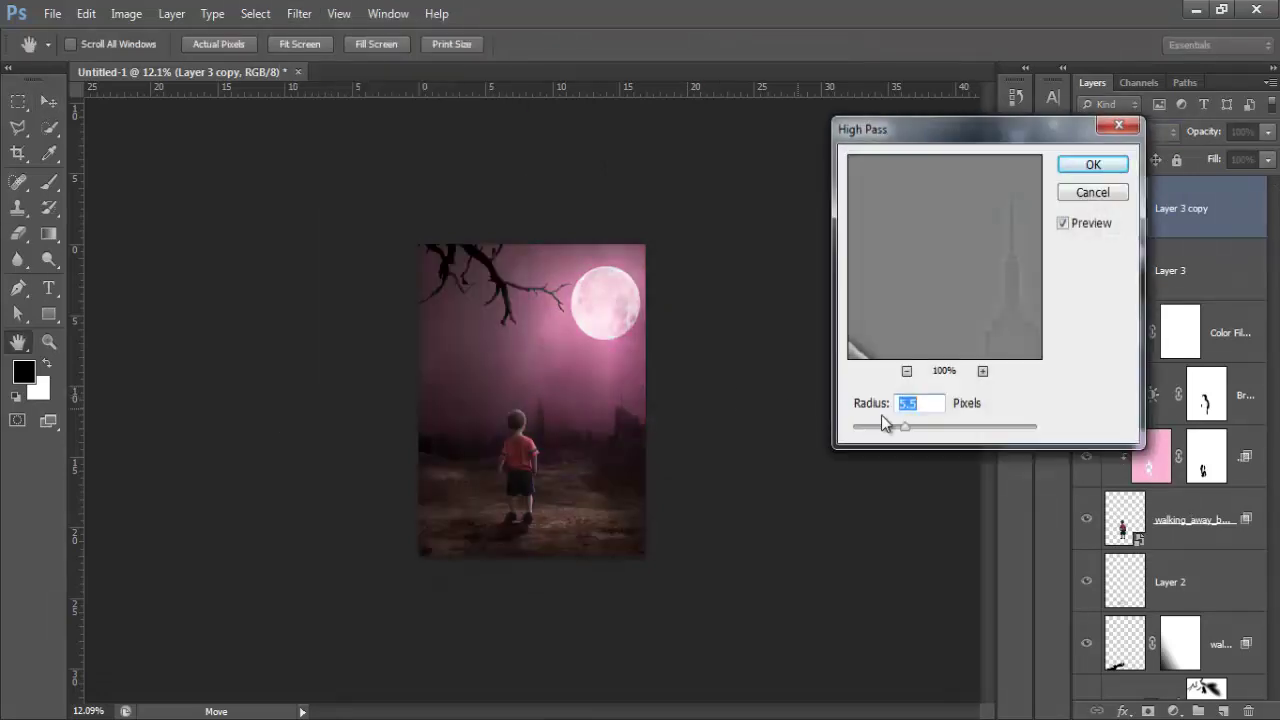
{"action": "left_click", "coordinate": [907, 371]}
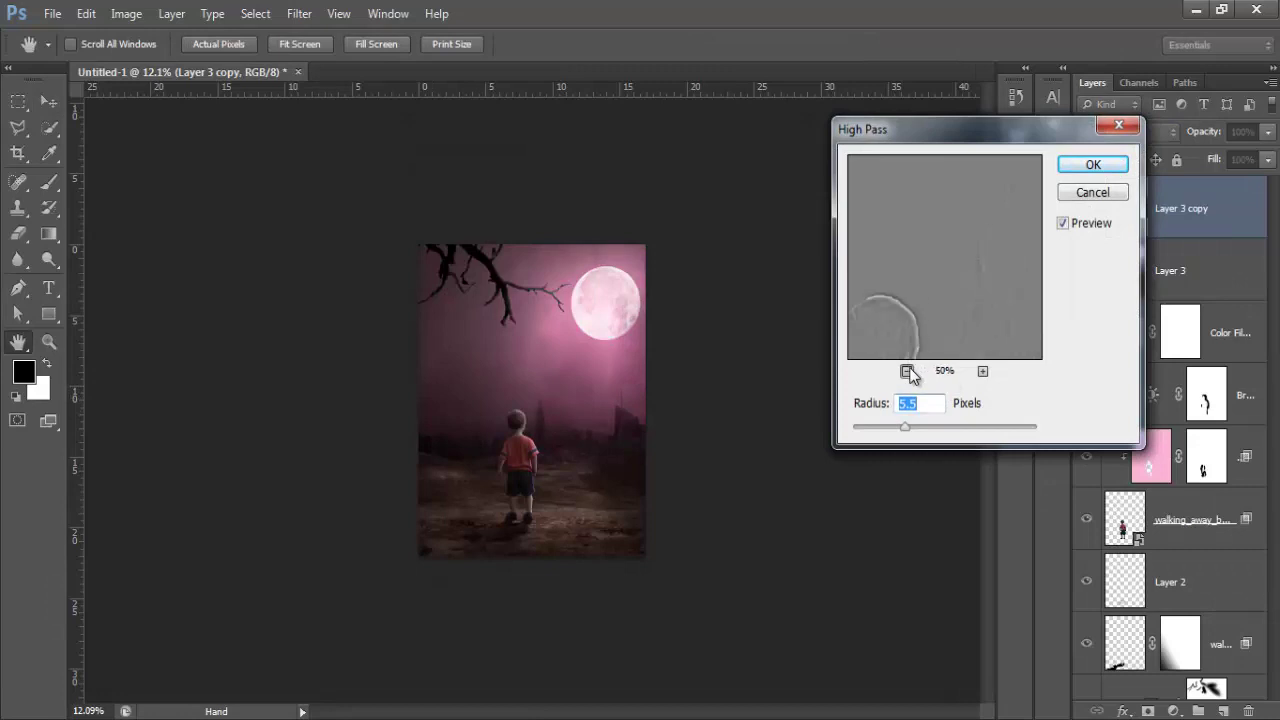
{"action": "left_click", "coordinate": [907, 371]}
{"action": "left_click", "coordinate": [907, 371]}
{"action": "left_click", "coordinate": [907, 371]}
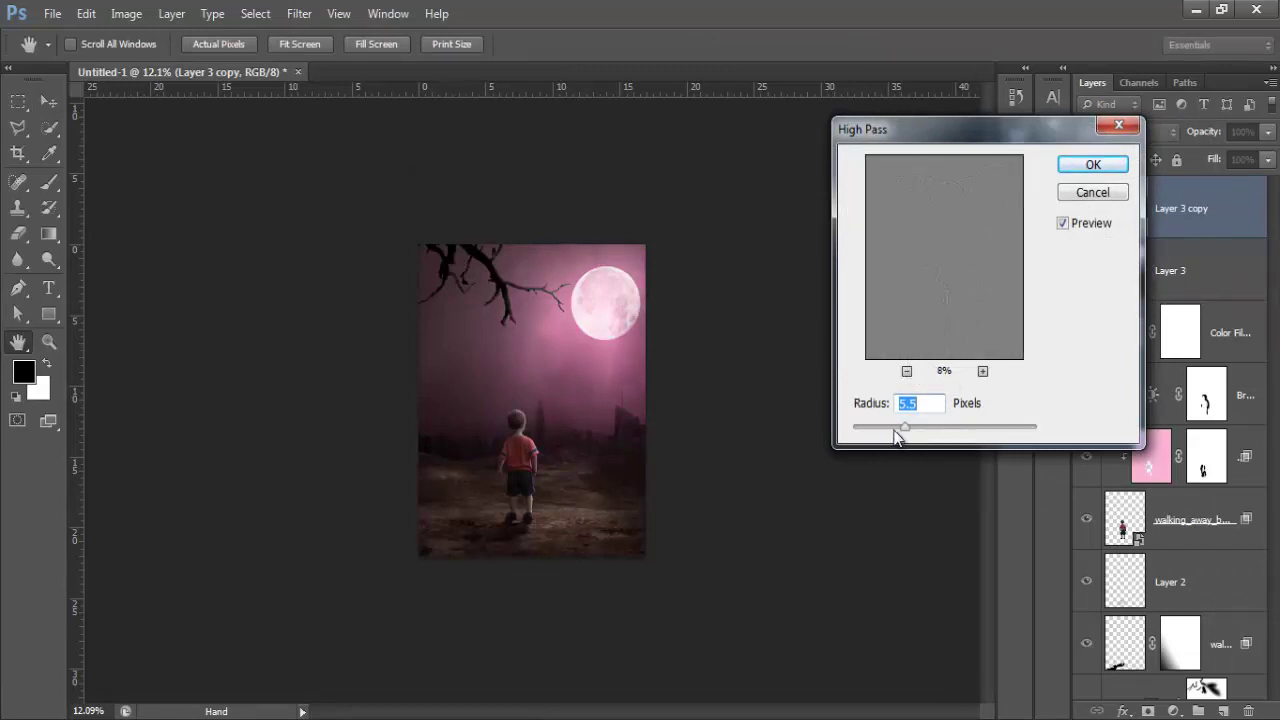
{"action": "left_click_drag", "start_coordinate": [903, 427], "coordinate": [894, 427]}
{"action": "left_click", "coordinate": [1093, 164]}
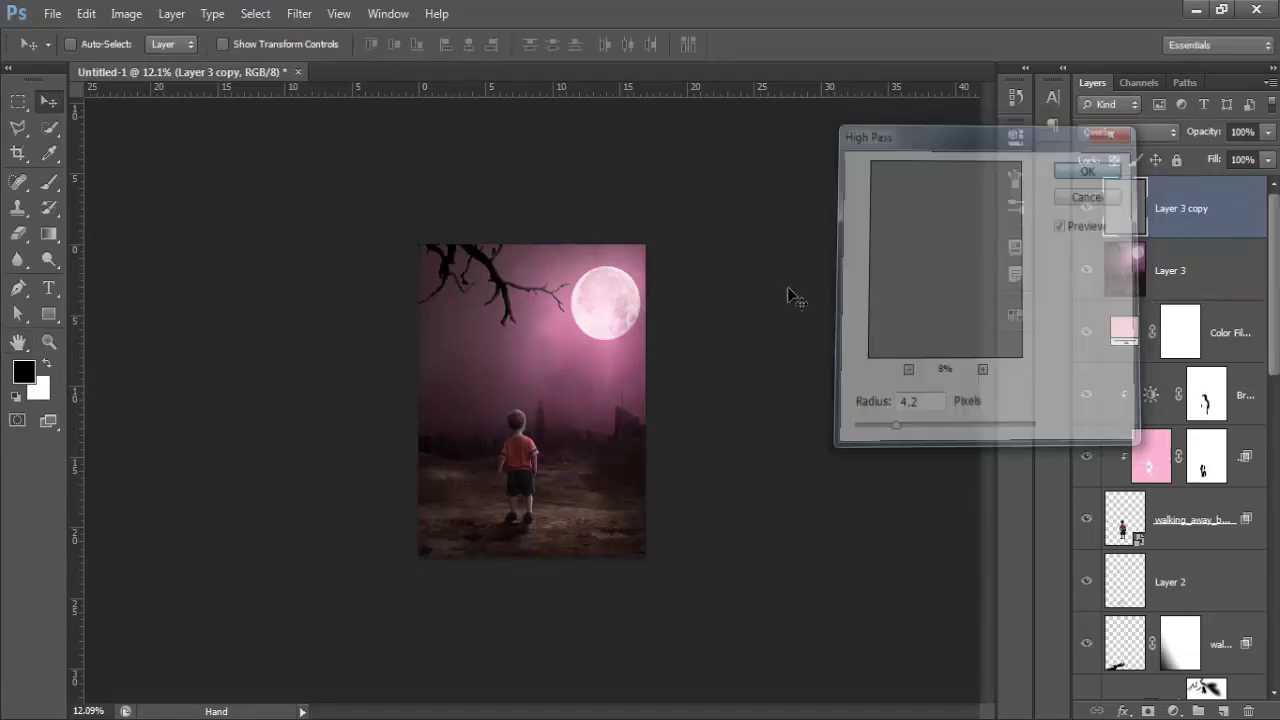
{"action": "key", "text": "ctrl+0"}
{"action": "scroll", "coordinate": [513, 459], "scroll_direction": "up", "scroll_amount": 2}
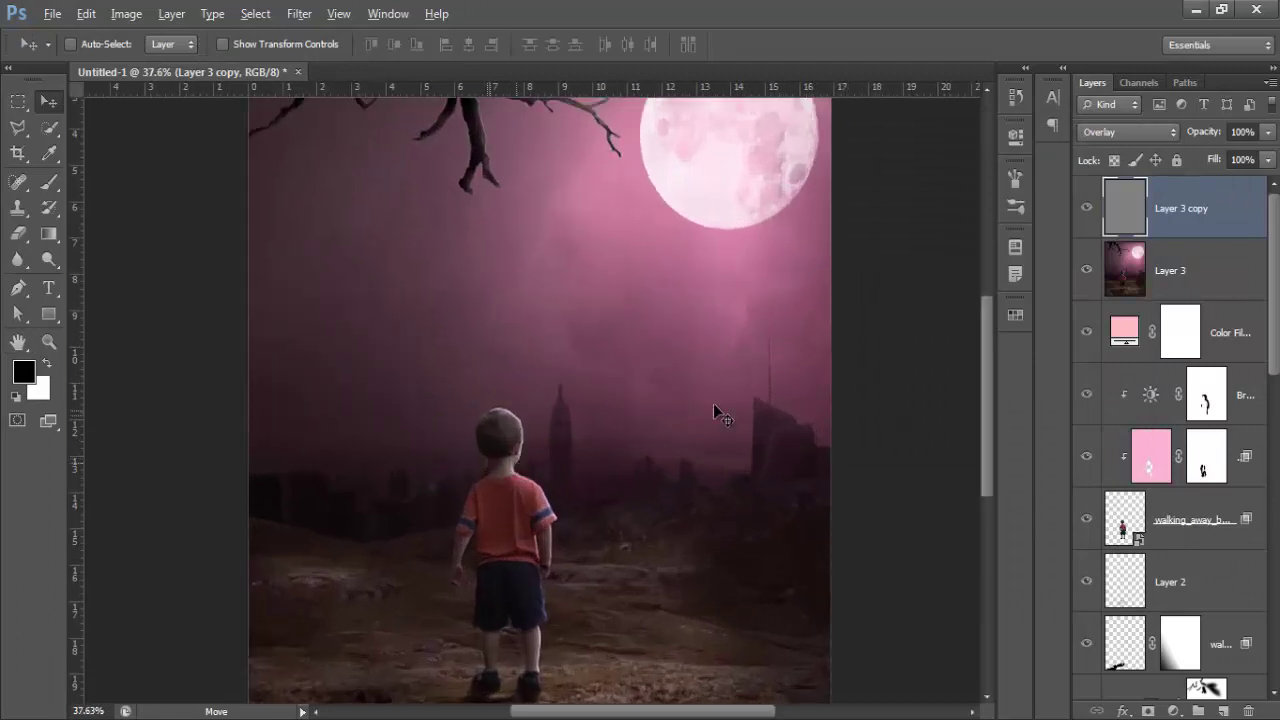
{"action": "scroll", "coordinate": [713, 403], "scroll_direction": "up", "scroll_amount": 2}
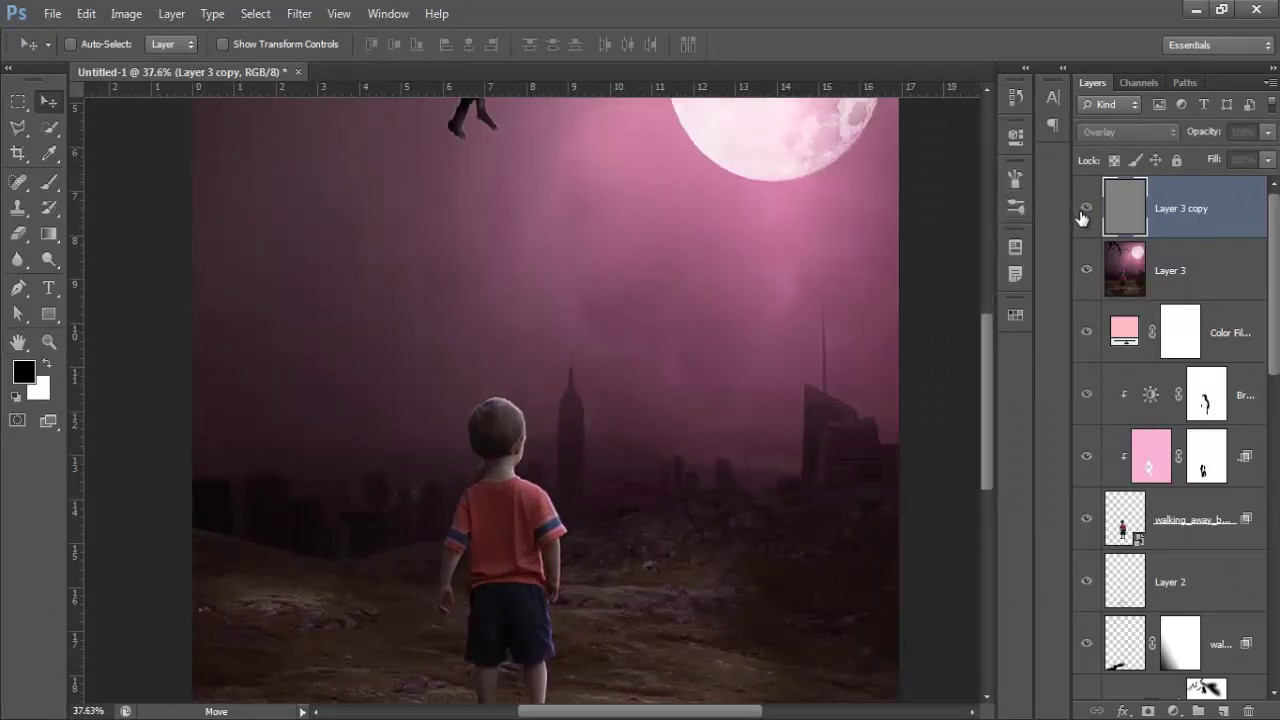